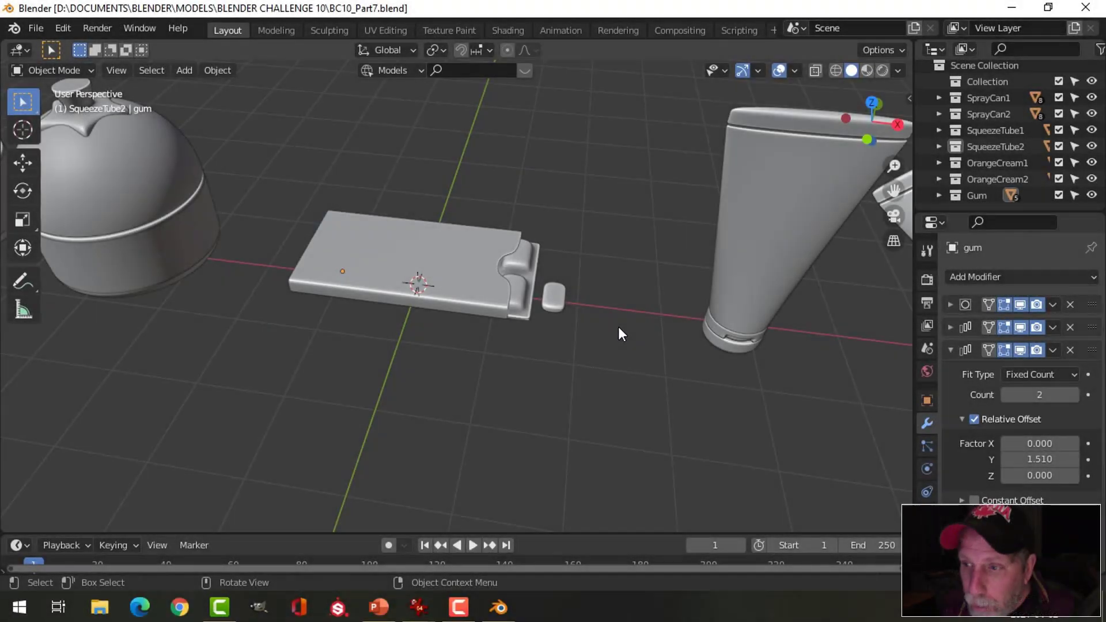
Step: Switch the viewport to Material Preview and select the small gum.001 piece
scroll(617, 326, "up", 2)
middle_click_drag(625, 309, 602, 305)
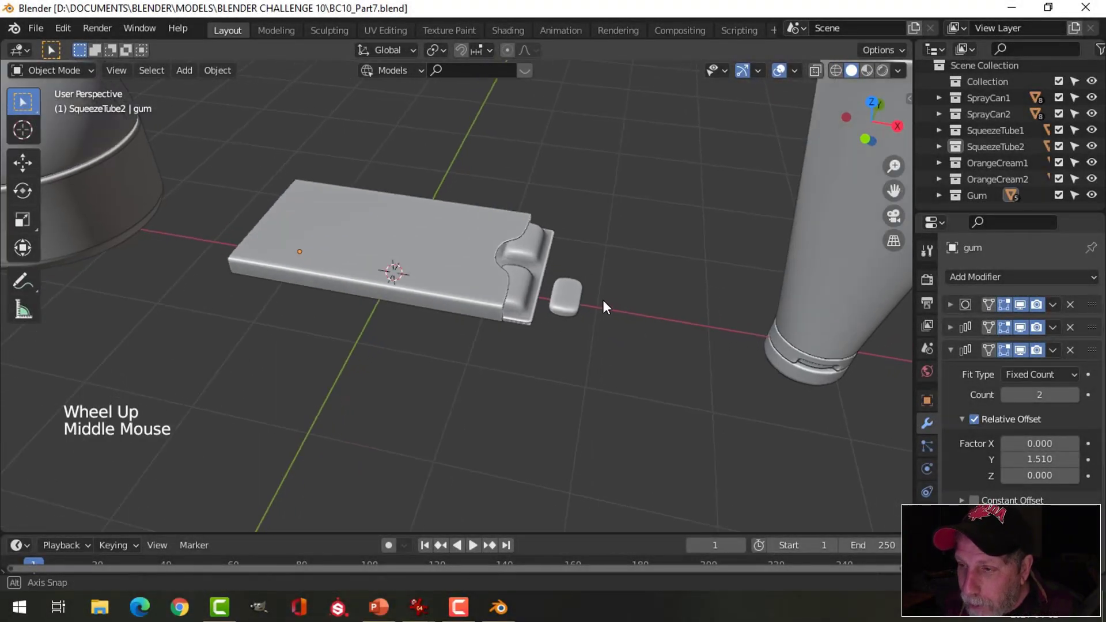
scroll(226, 235, "down", 2)
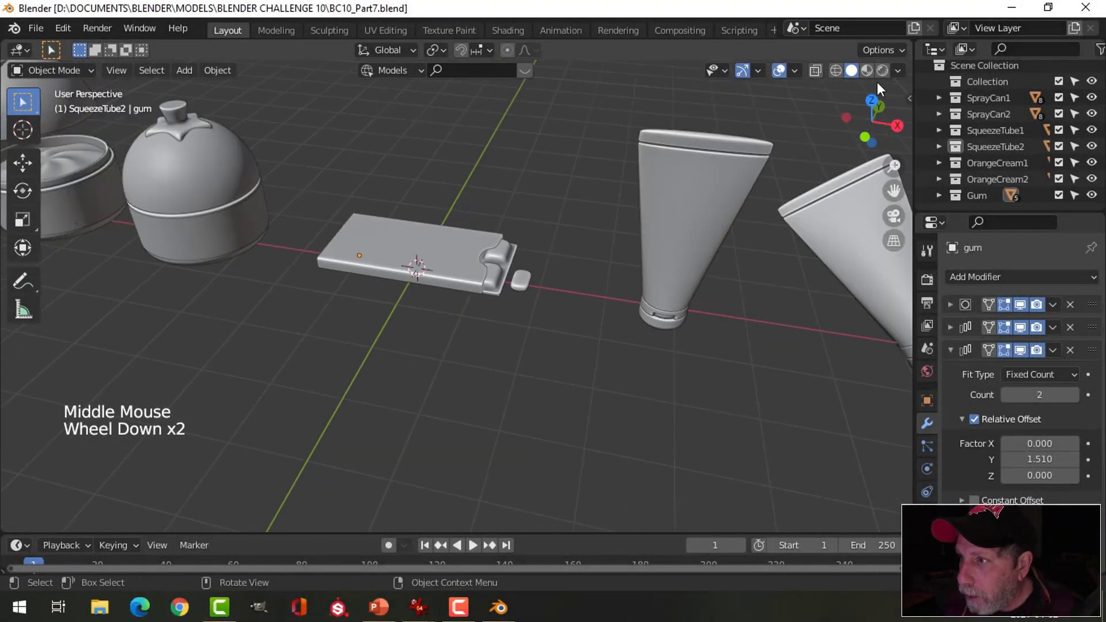
left_click(867, 72)
scroll(555, 320, "up", 2)
left_click(564, 269)
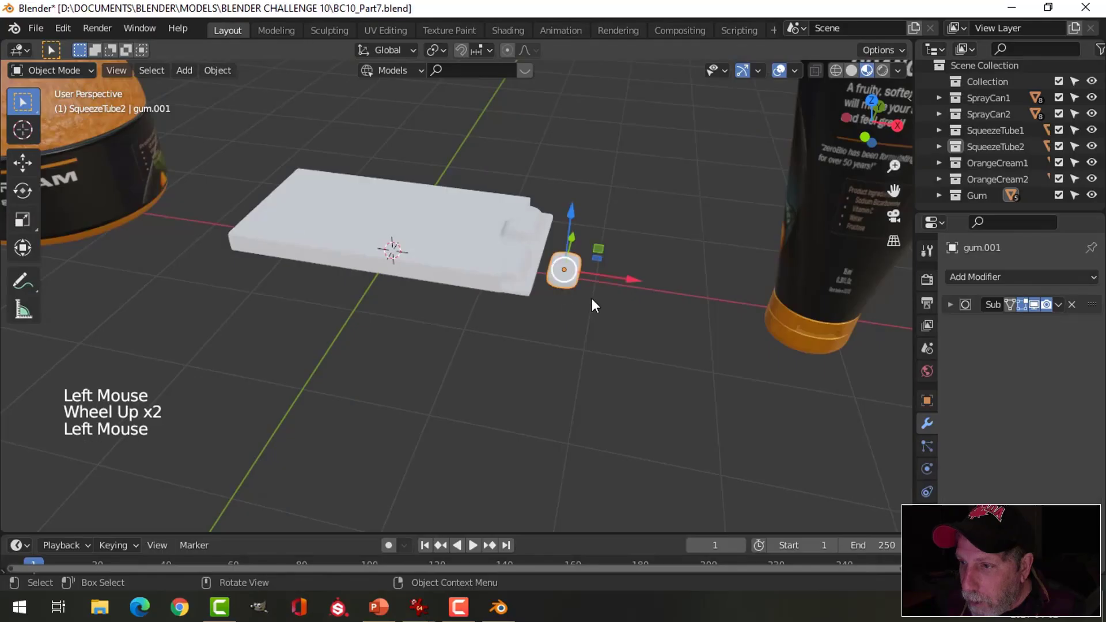
middle_click_drag(659, 337, 673, 334)
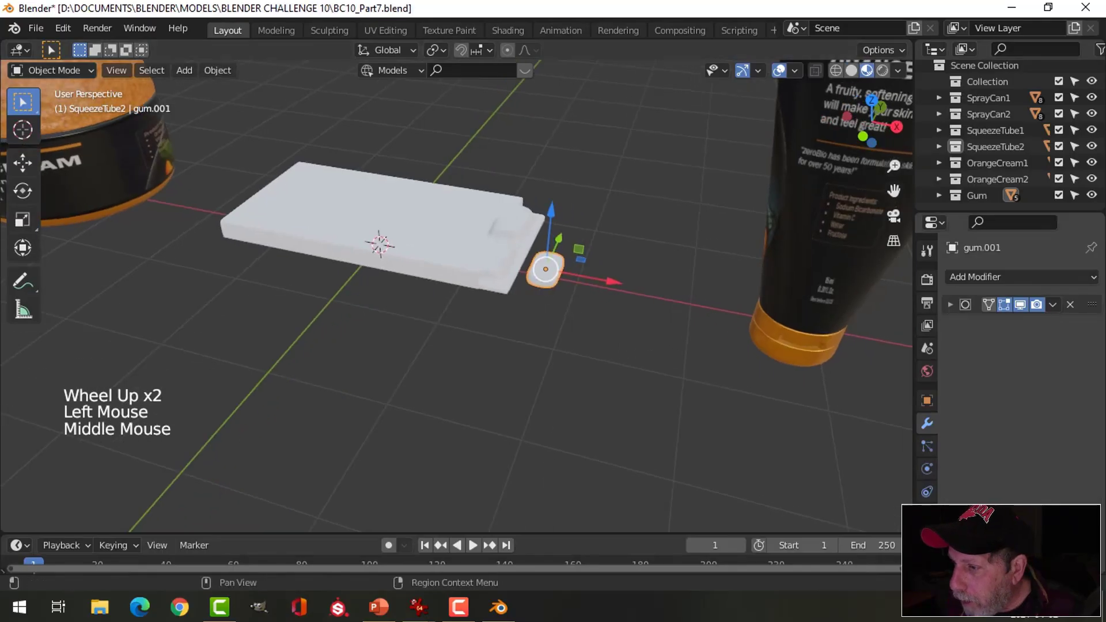
Step: Assign the SprayCanTop material to gum.001, replacing the OrangeCreamTop tried first
left_click(927, 519)
left_click(953, 346)
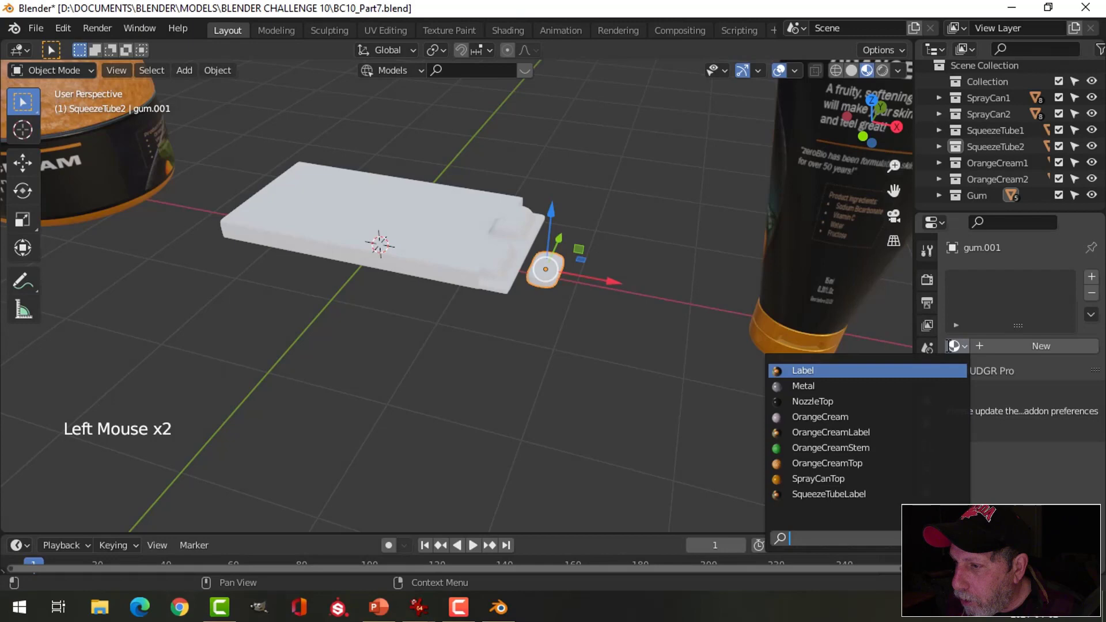
left_click(836, 464)
scroll(622, 372, "up", 3)
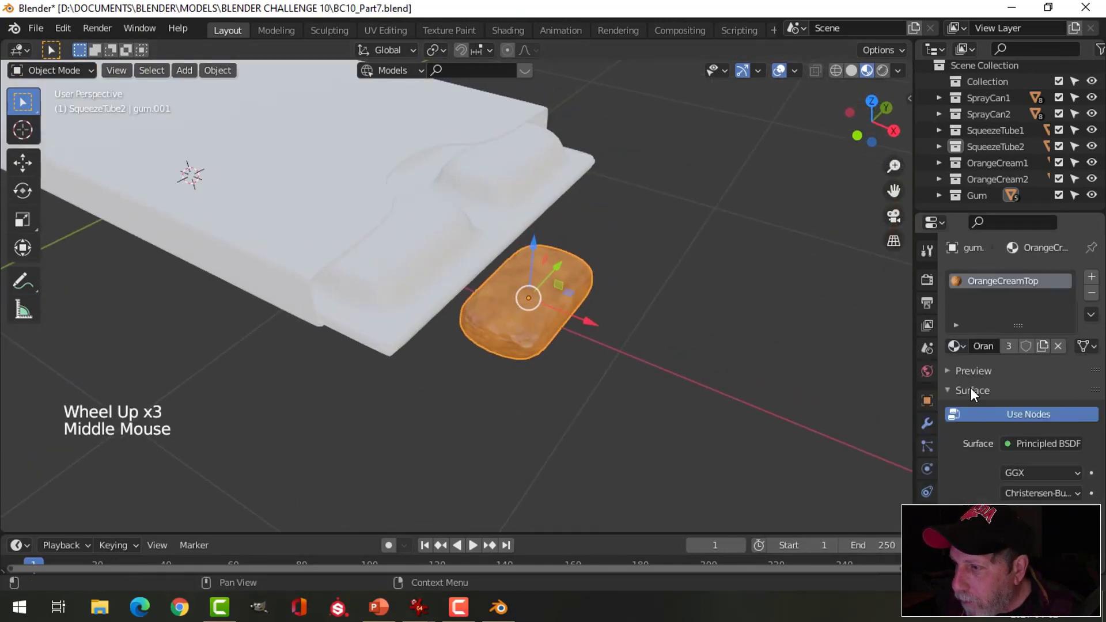
left_click(954, 345)
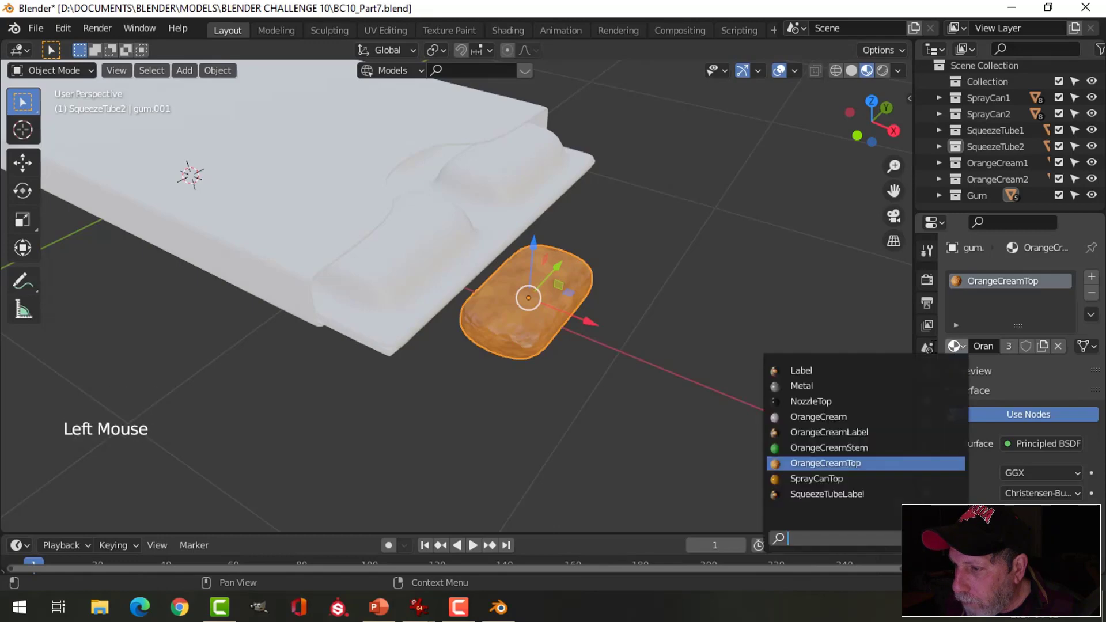
left_click(835, 478)
middle_click_drag(630, 381, 649, 375)
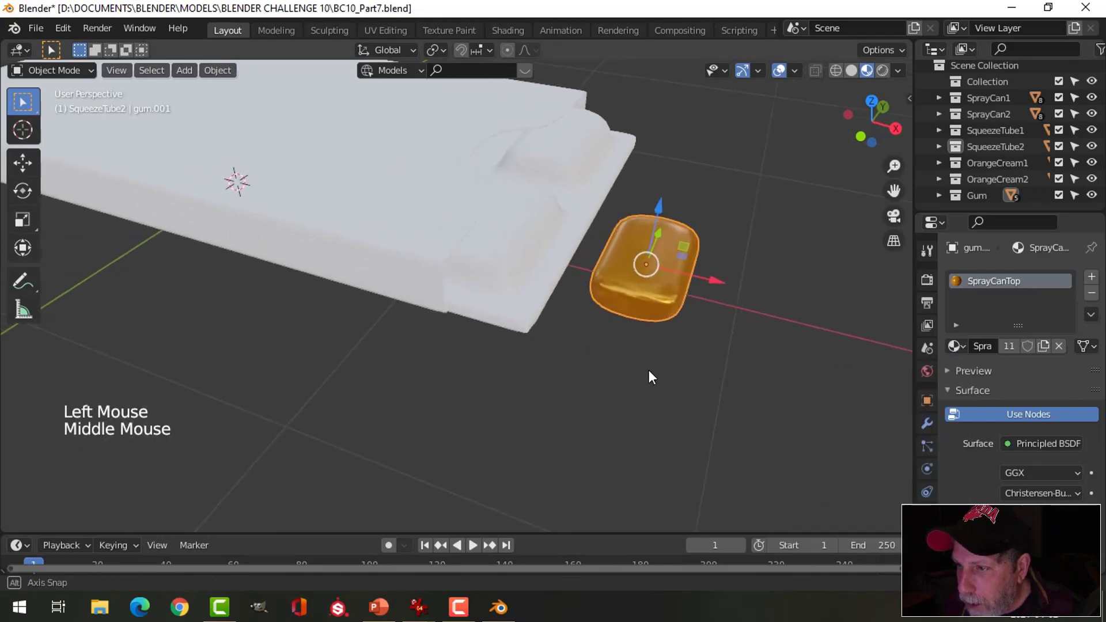
scroll(681, 375, "down", 1)
scroll(1002, 425, "down", 5)
scroll(1002, 423, "down", 3)
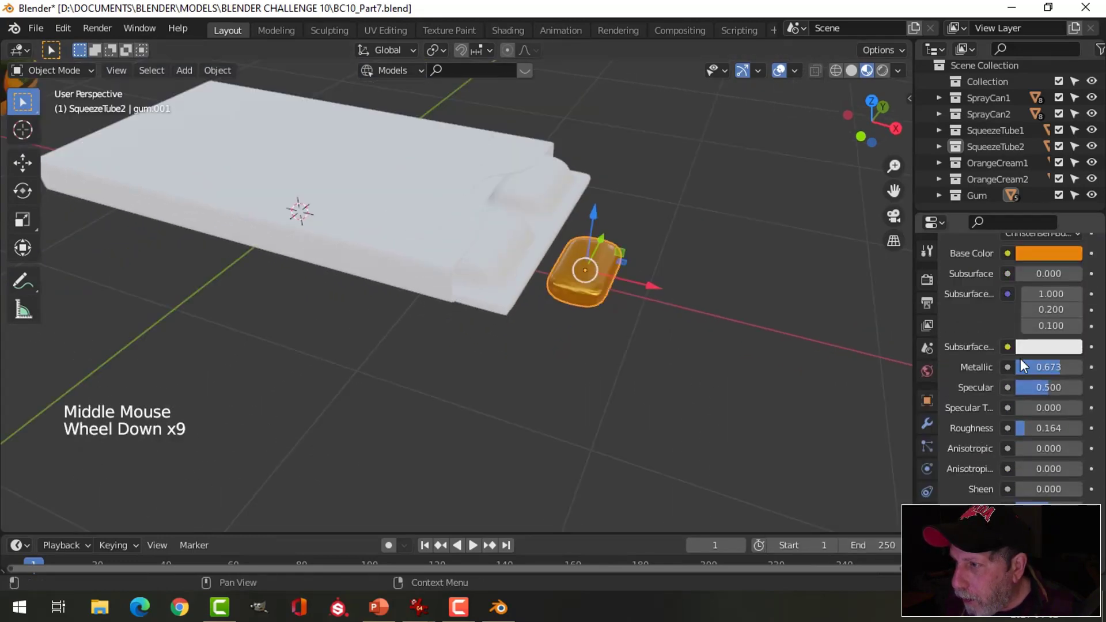
scroll(1020, 358, "up", 11)
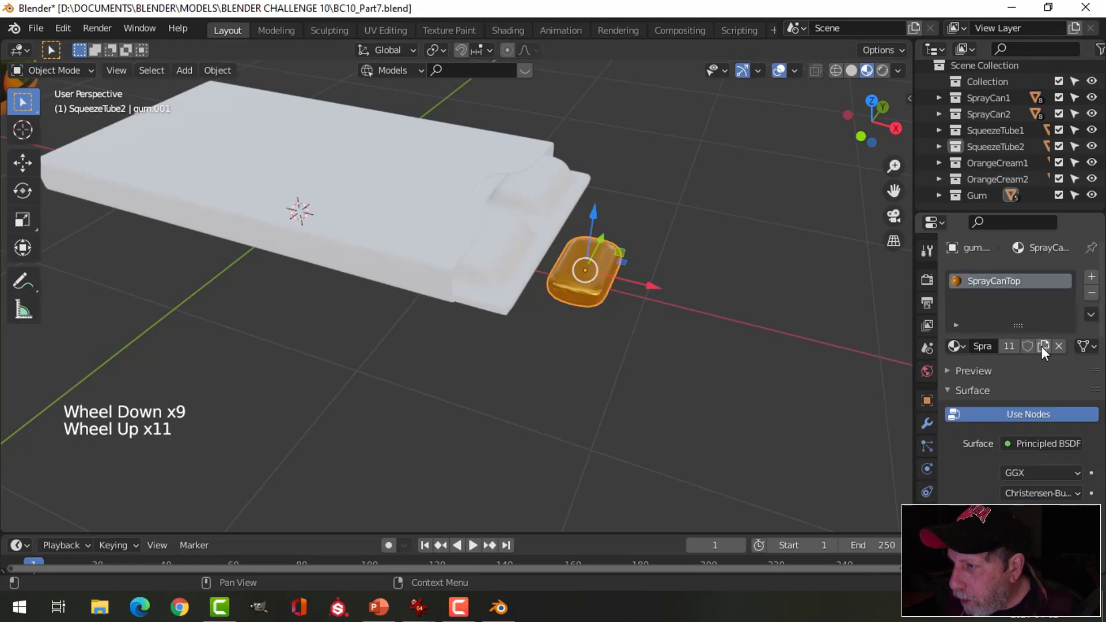
Step: Duplicate the SprayCanTop material and rename the copy 'Gum'
left_click(1043, 346)
double_click(1025, 282)
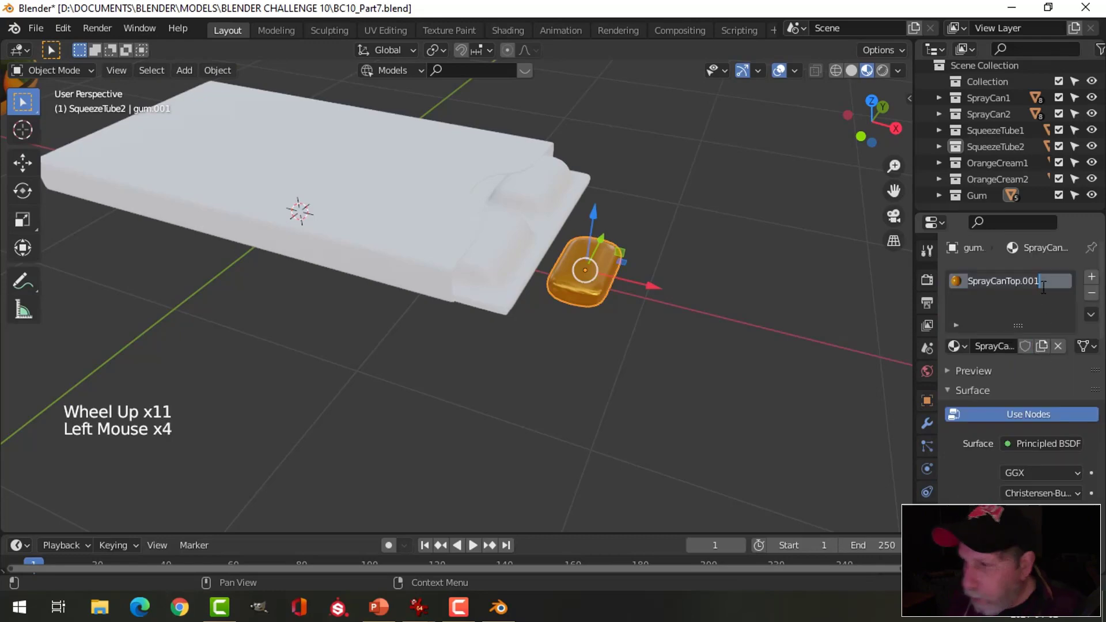
type("gUM")
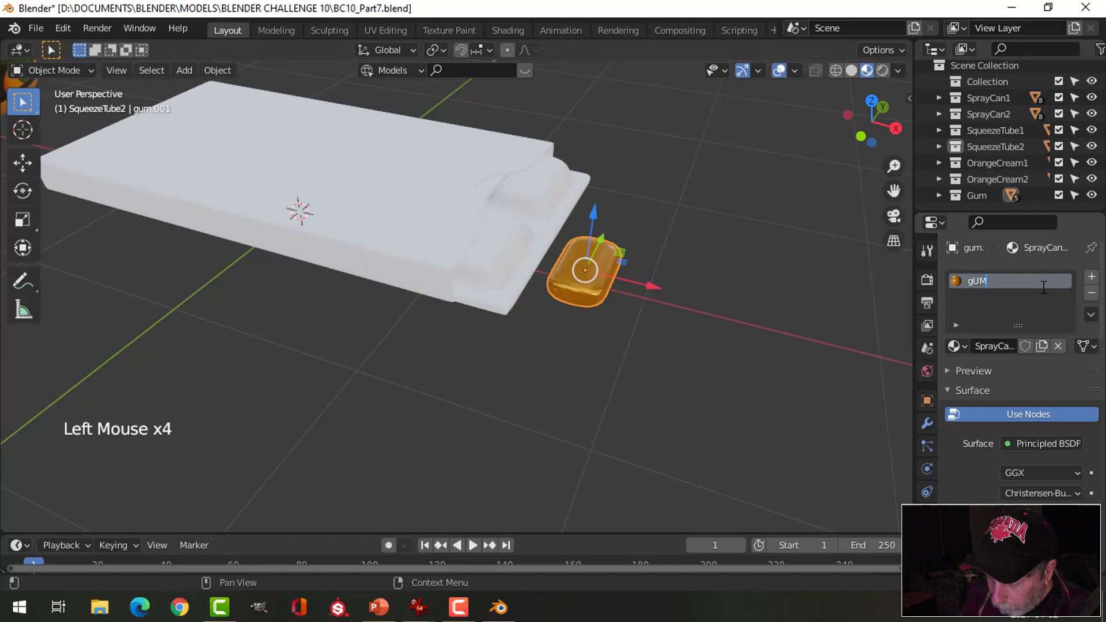
key("BackSpace")
key("BackSpace")
key("BackSpace")
key("Caps_Lock")
type("Gum")
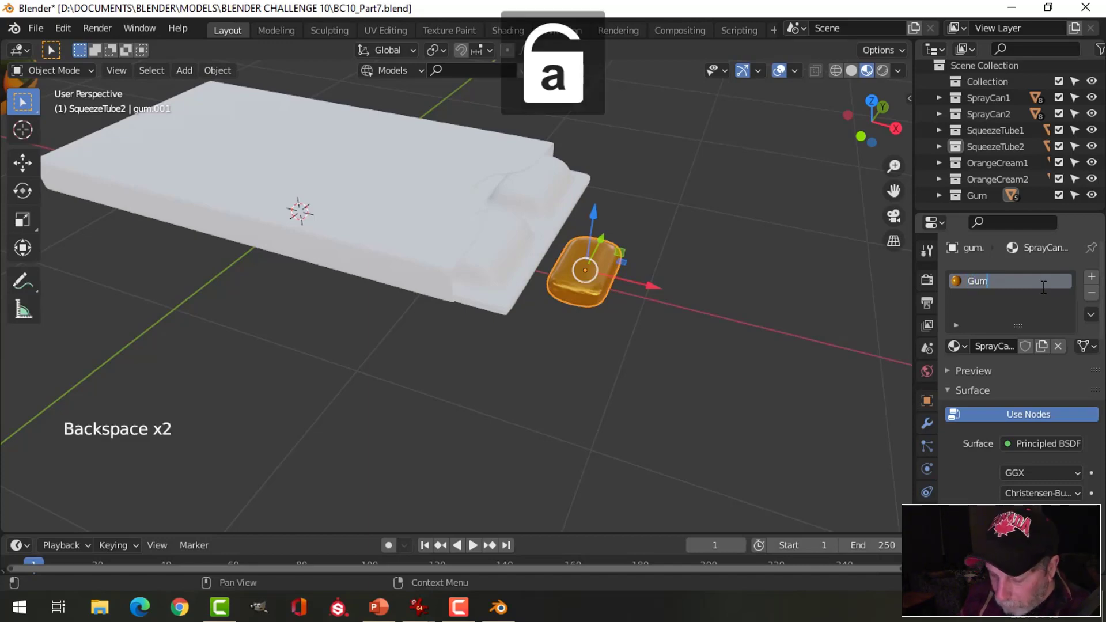
key("Return")
Step: Lower the Gum material's Metallic to 0.082 and raise Roughness to 0.453
scroll(1043, 346, "down", 4)
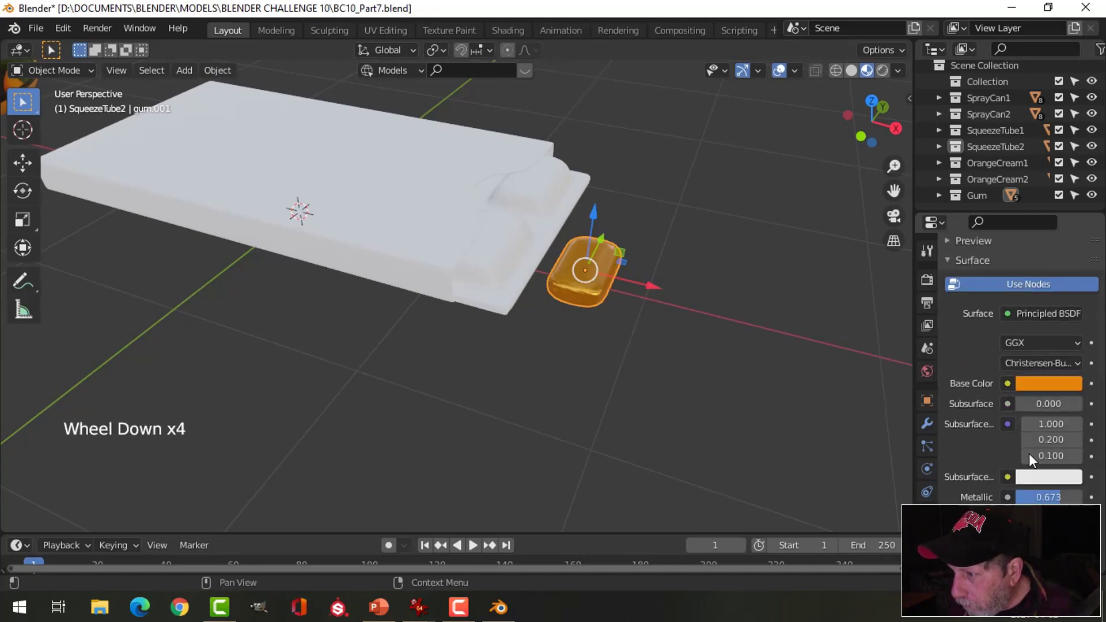
middle_click(1052, 422, "shift")
scroll(1025, 427, "down", 3)
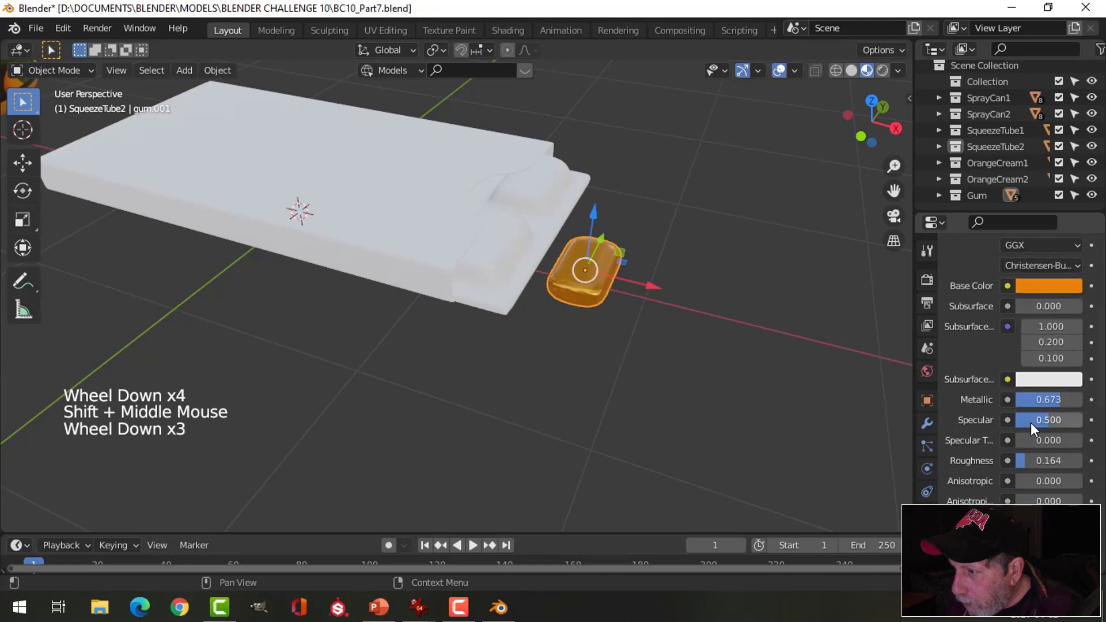
left_click_drag(1051, 401, 1019, 401)
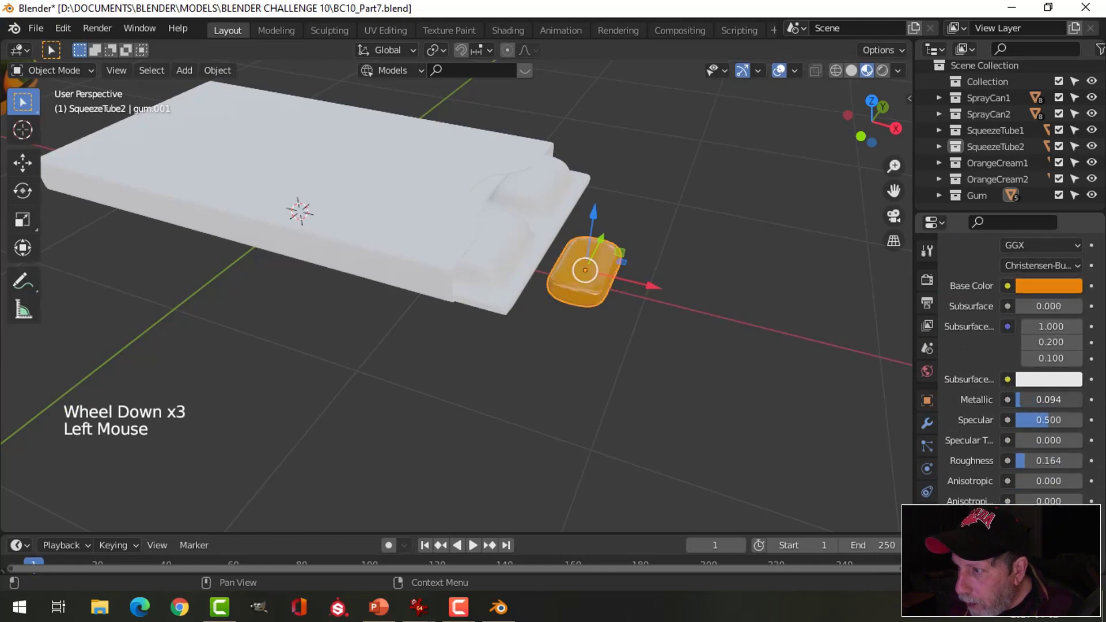
left_click_drag(1029, 468, 1034, 468)
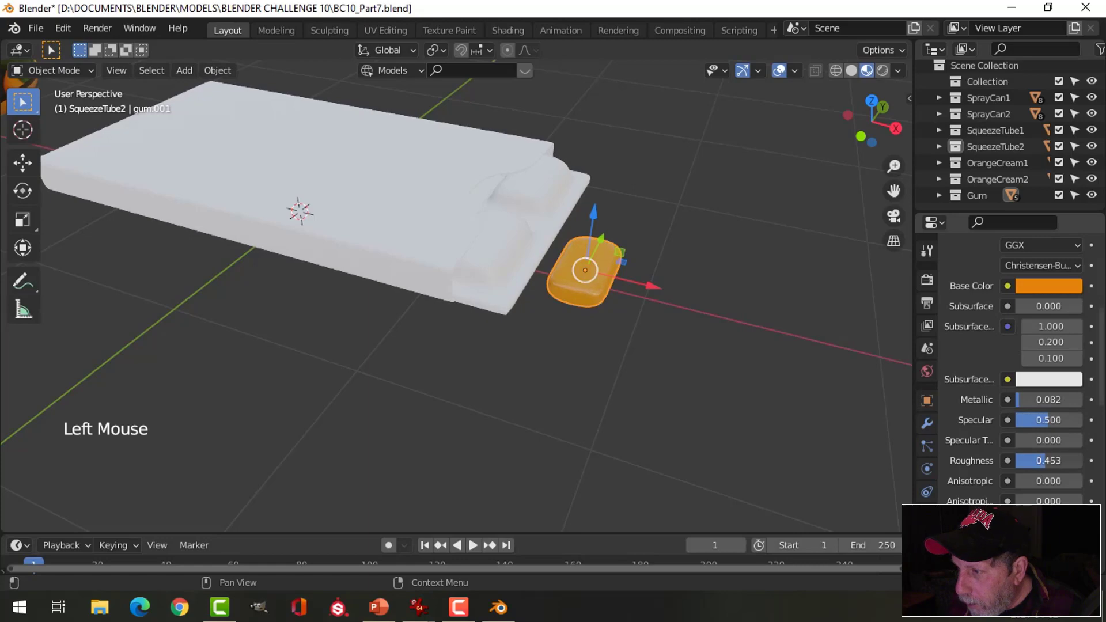
Step: Hide the cover plane Plane.001 and the blister tray to expose the gum pieces
key("alt+a")
middle_click_drag(730, 331, 671, 324)
scroll(654, 351, "up", 1)
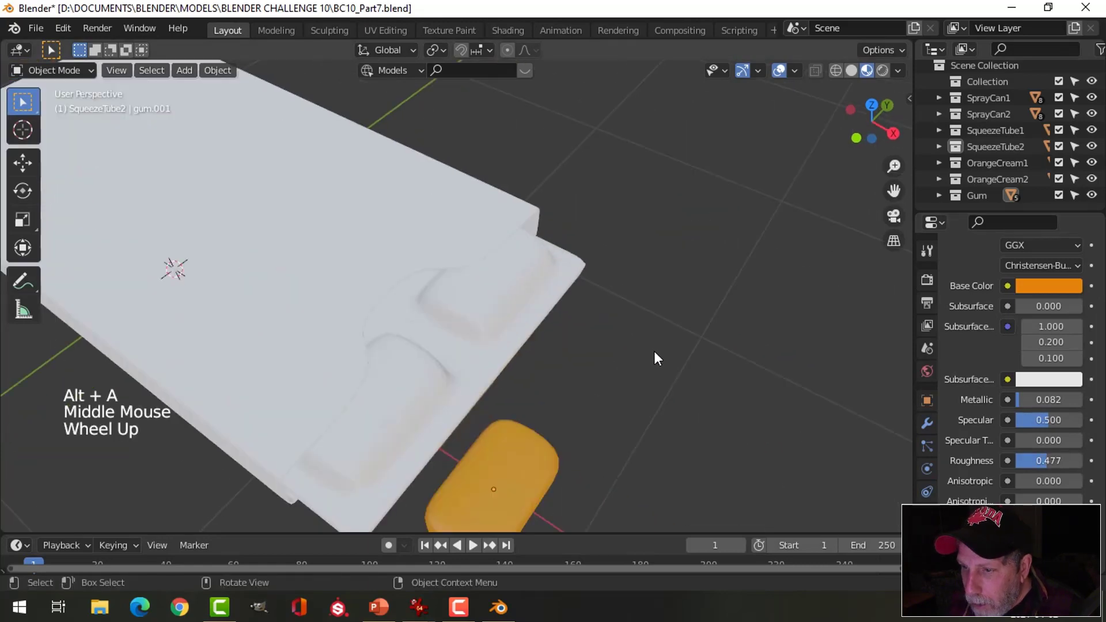
scroll(641, 361, "down", 2)
middle_click_drag(642, 369, 620, 337, "shift")
scroll(611, 327, "down", 1)
scroll(618, 331, "up", 1)
left_click(527, 298)
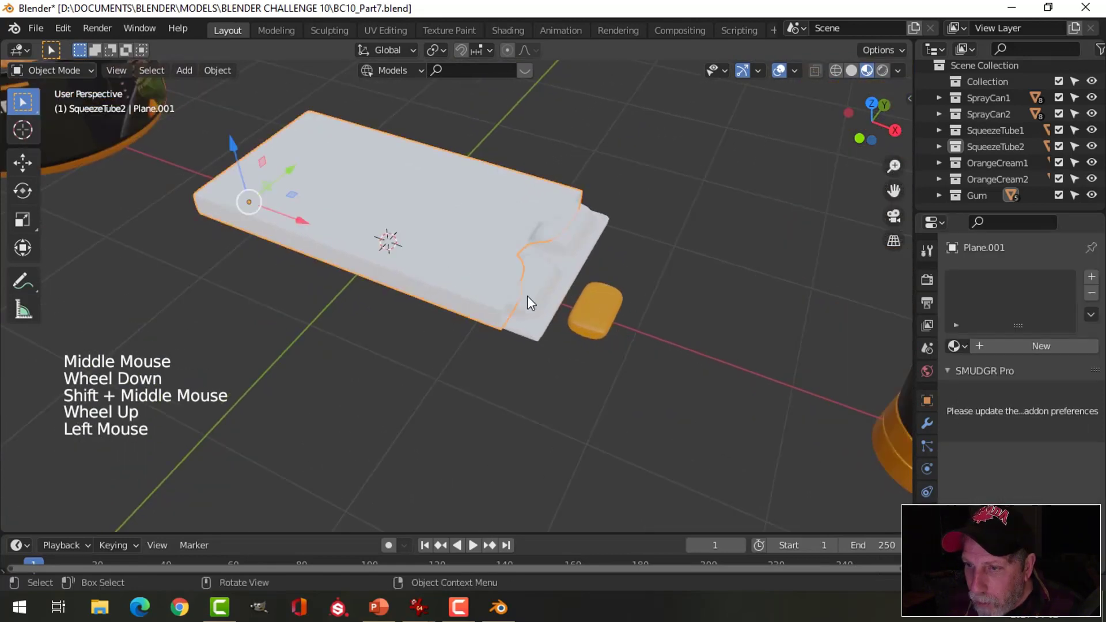
key("h")
left_click(547, 288)
key("h")
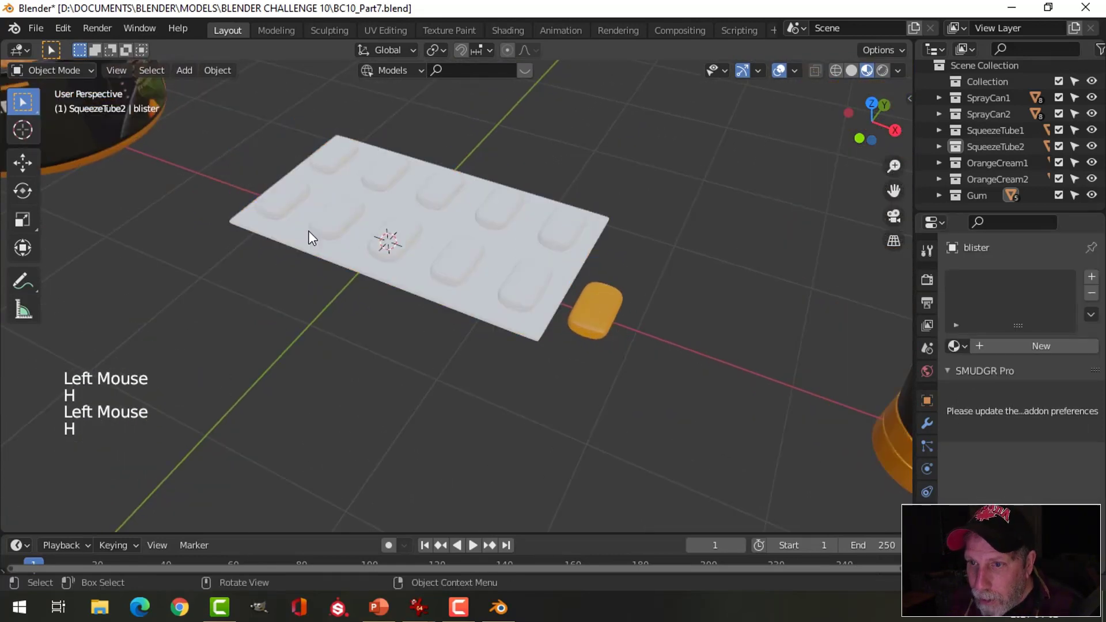
Step: Assign the Gum material to the gum pieces inside the pack
left_click(286, 203)
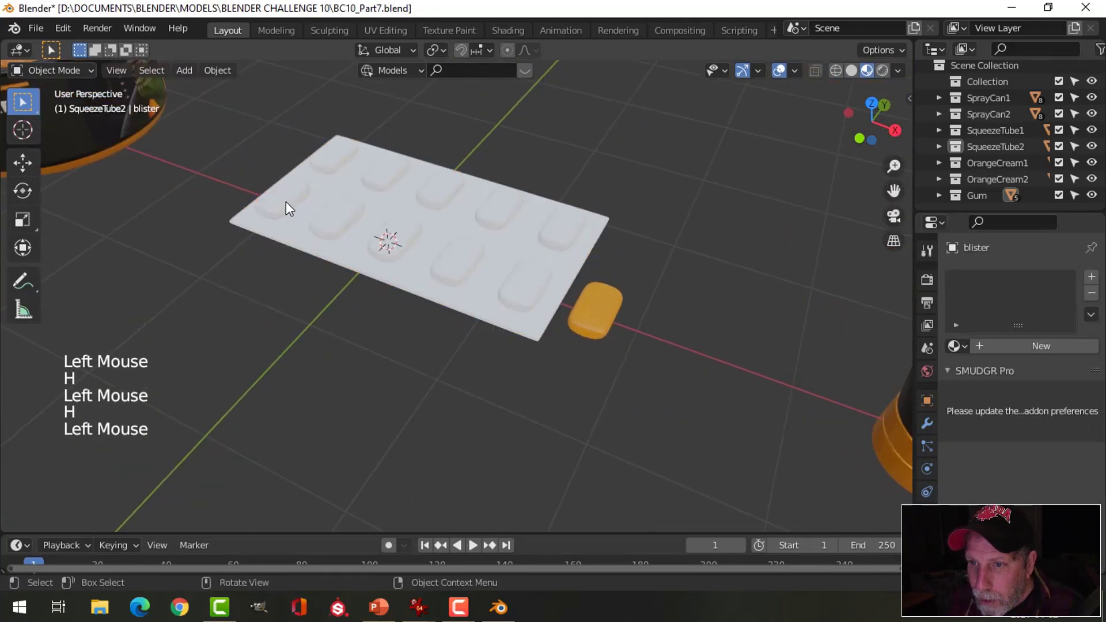
left_click(957, 346)
left_click(802, 371)
key("alt+a")
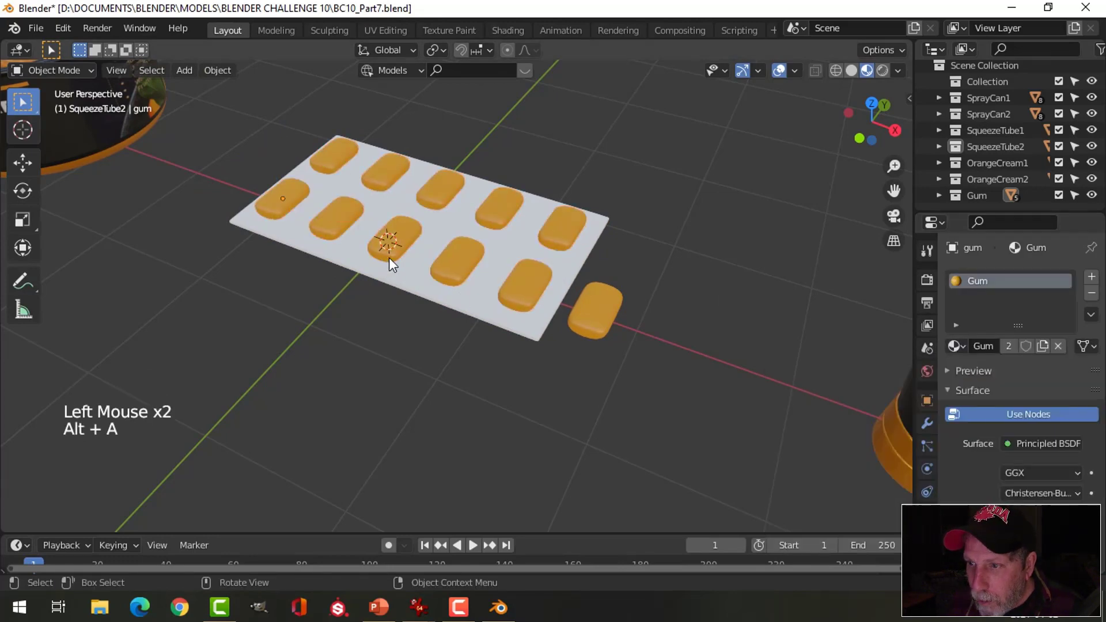
middle_click_drag(389, 258, 465, 253)
scroll(455, 282, "down", 2)
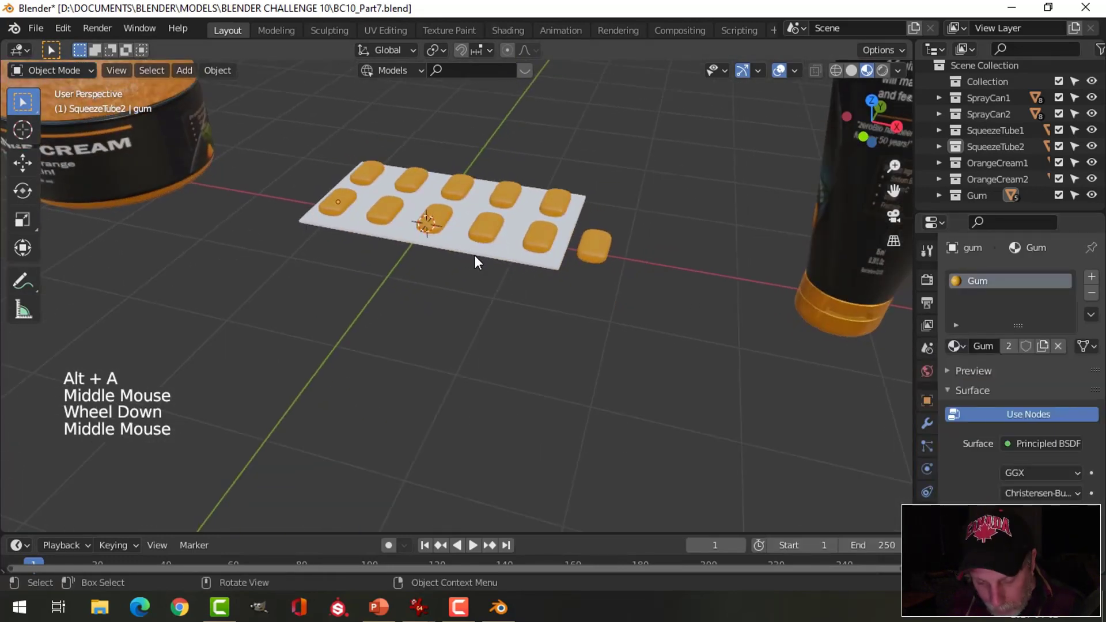
Step: Unhide the cover plane and tray, then select all objects in the Gum collection
key("alt+h")
key("alt+a")
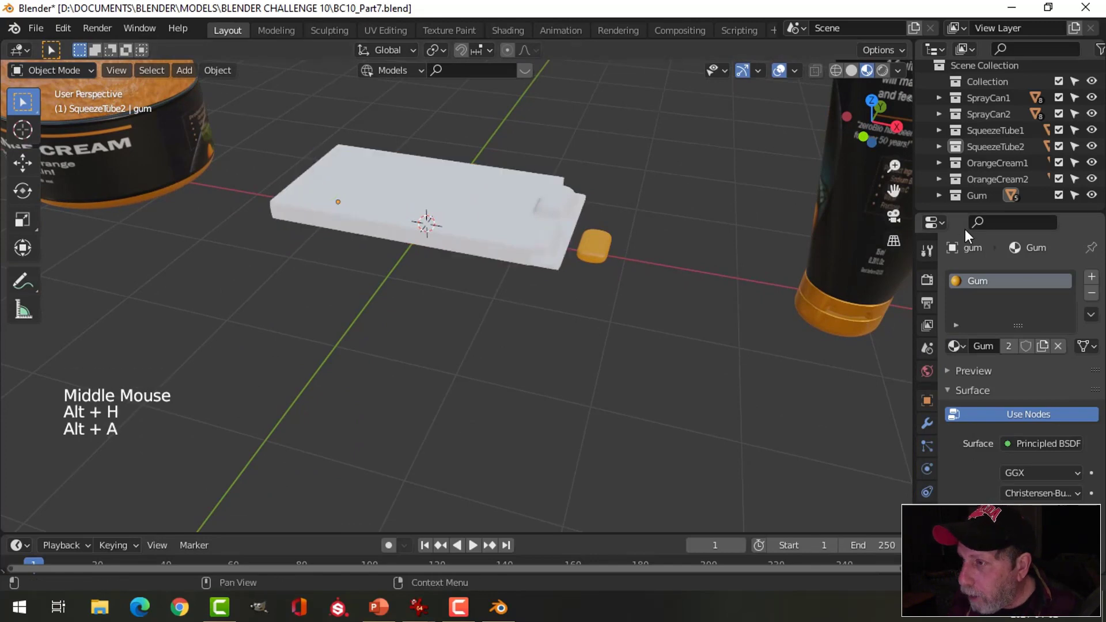
left_click(979, 197)
right_click(979, 197)
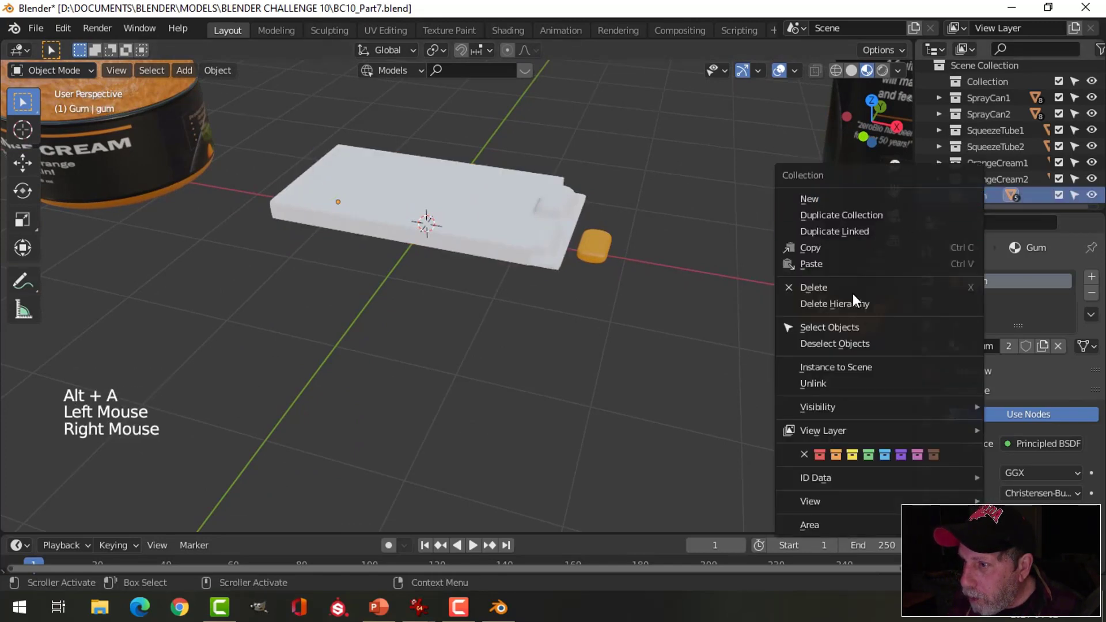
left_click(843, 329)
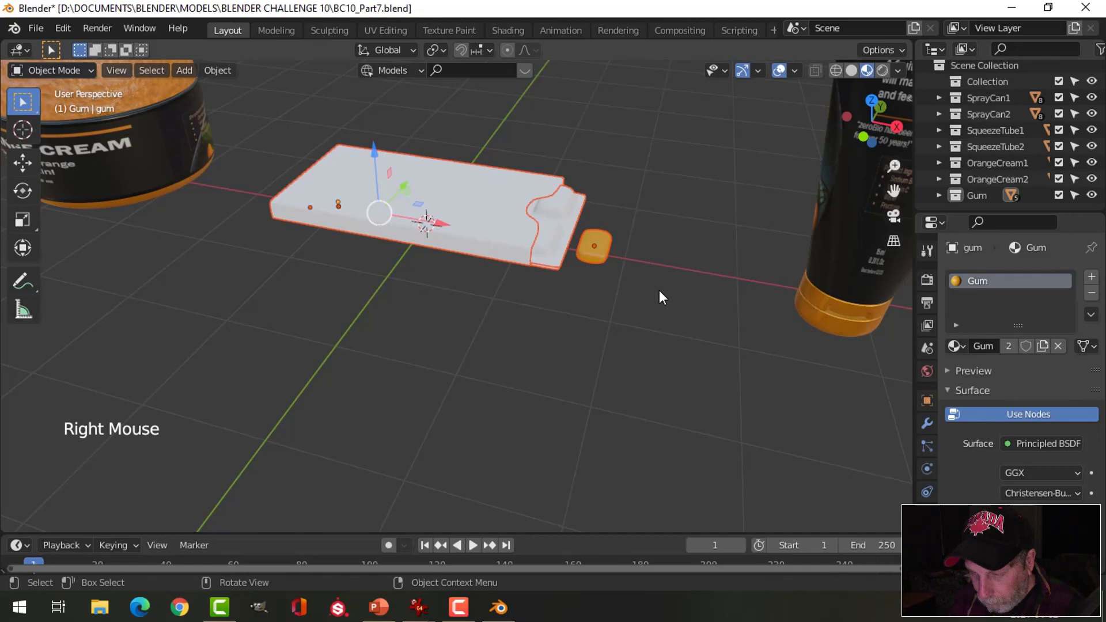
Step: Isolate the gum pack, hide the cover plane and tray plate, and select the blister
key("slash")
scroll(678, 312, "up", 3)
key("alt+a")
middle_click_drag(682, 313, 658, 303, "shift")
left_click(594, 261)
key("h")
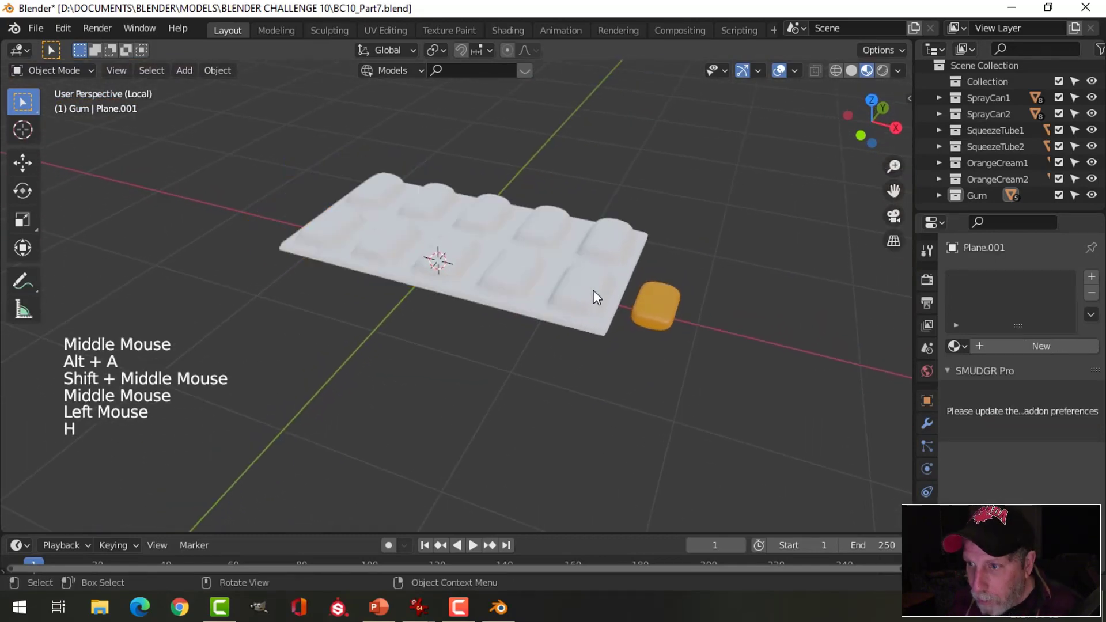
middle_click_drag(593, 292, 595, 189)
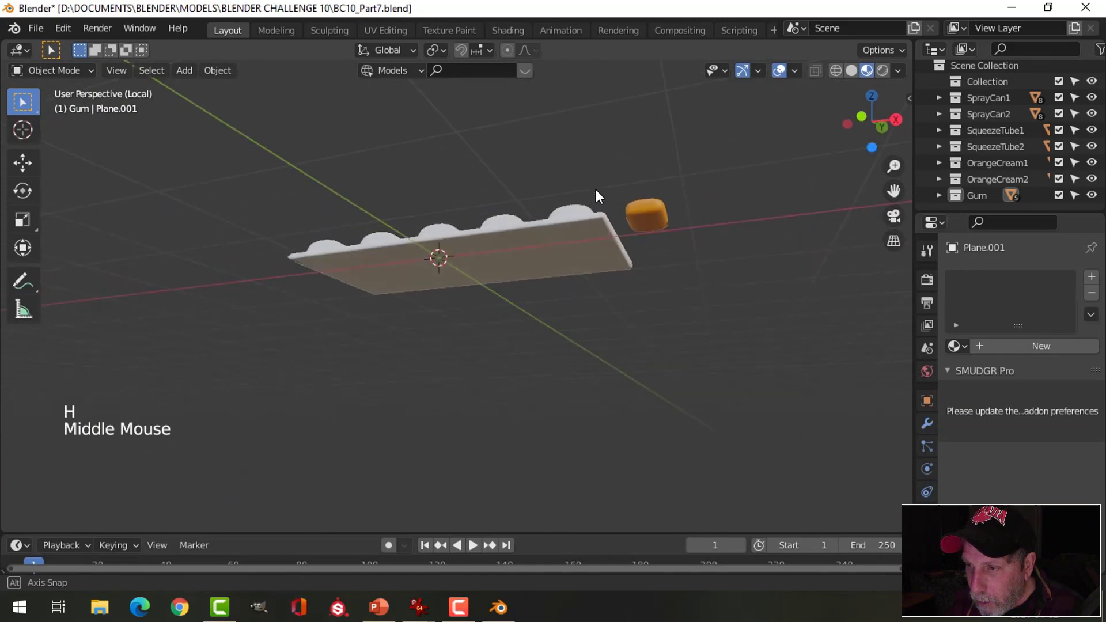
left_click(586, 250)
key("h")
middle_click_drag(689, 267, 568, 346)
left_click(570, 344)
middle_click_drag(669, 316, 634, 320)
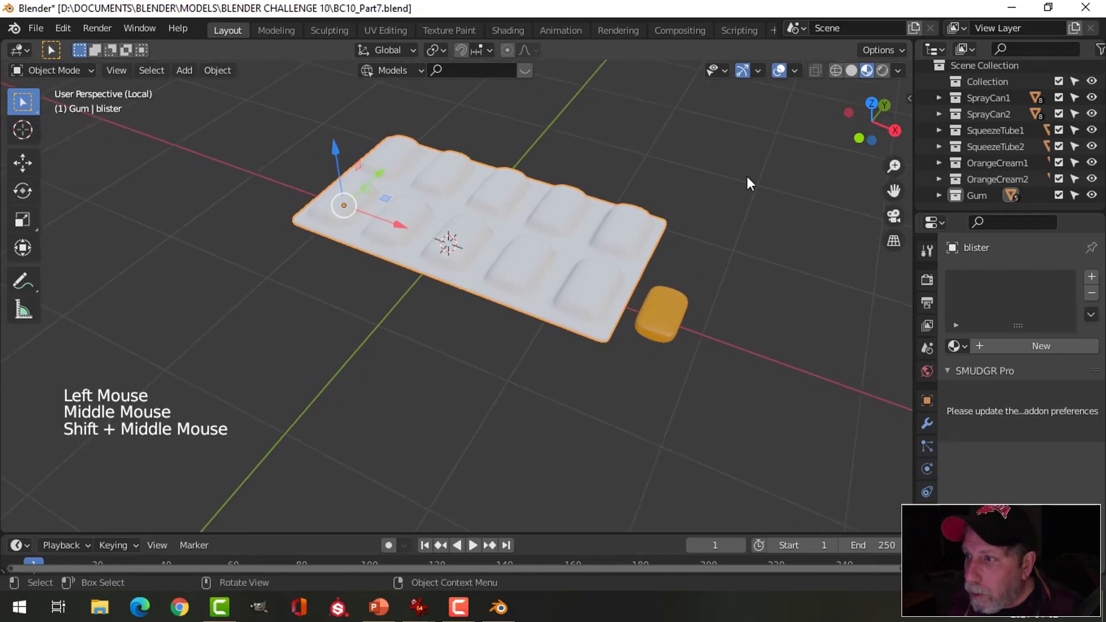
Step: Add a new material to the blister and name it GumBlisterPack
left_click(1001, 345)
left_click(996, 281)
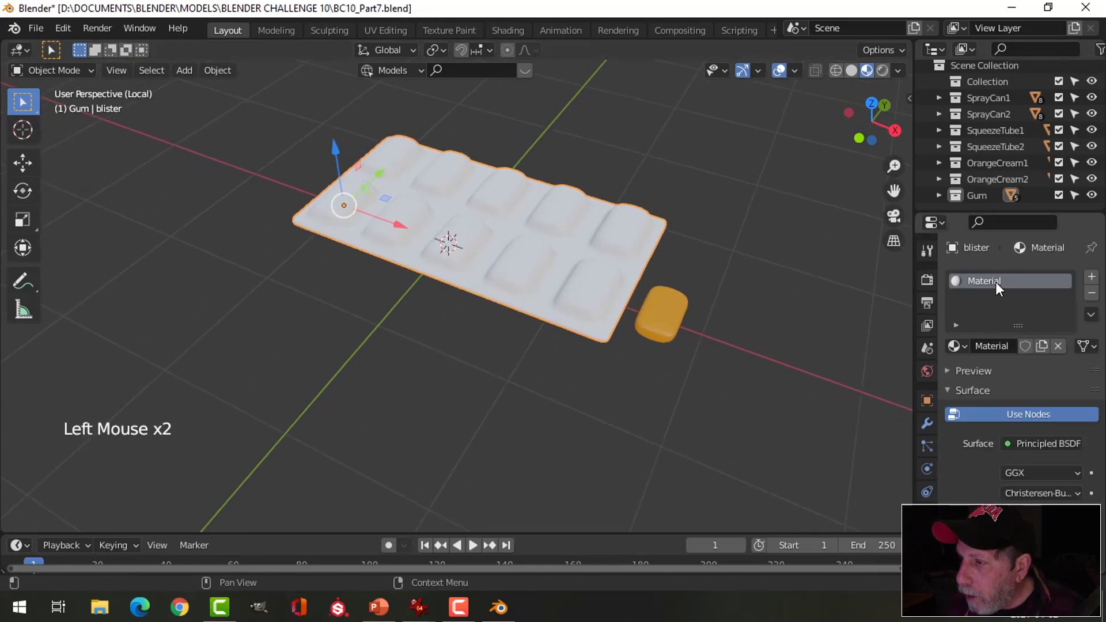
type("GumBlis")
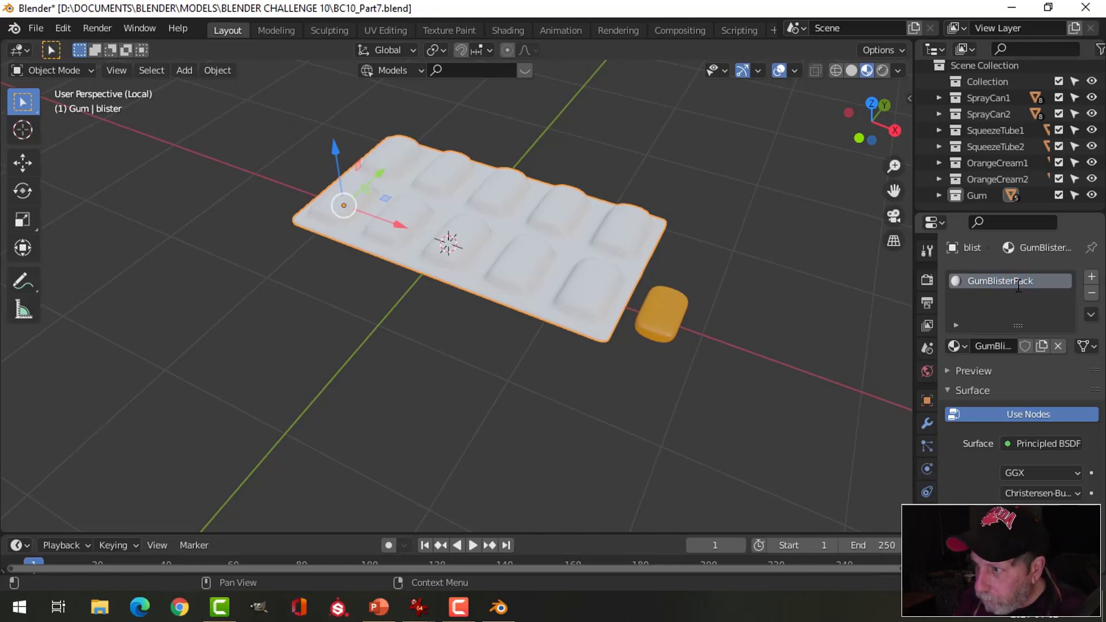
Step: Switch to the Shading workspace and move the Principled BSDF node far left
left_click(510, 31)
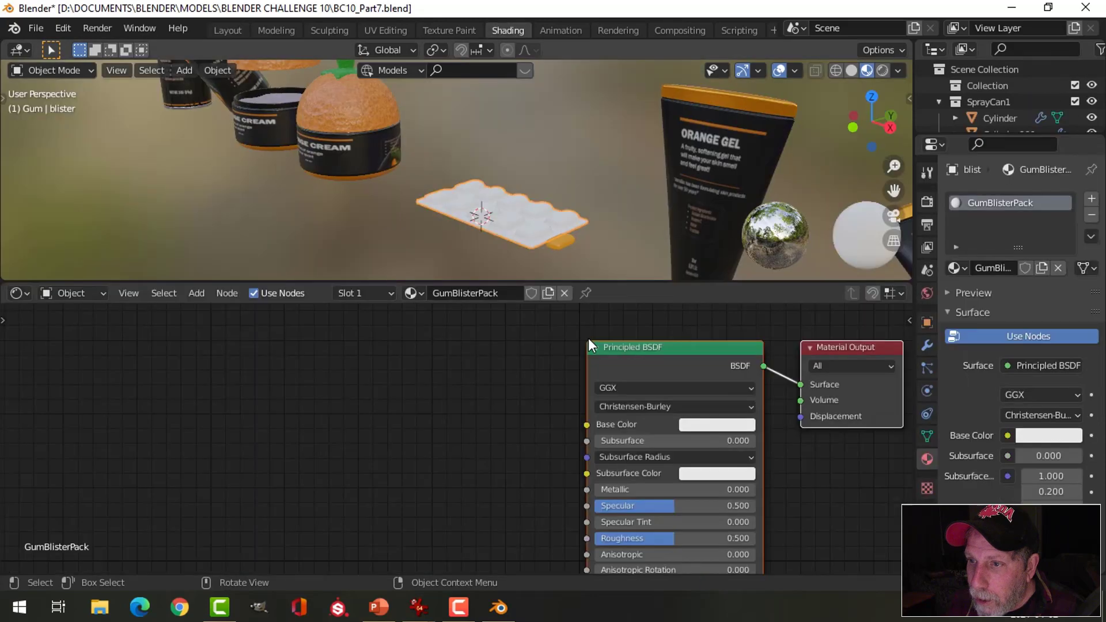
middle_click_drag(523, 203, 572, 264)
scroll(564, 205, "up", 3)
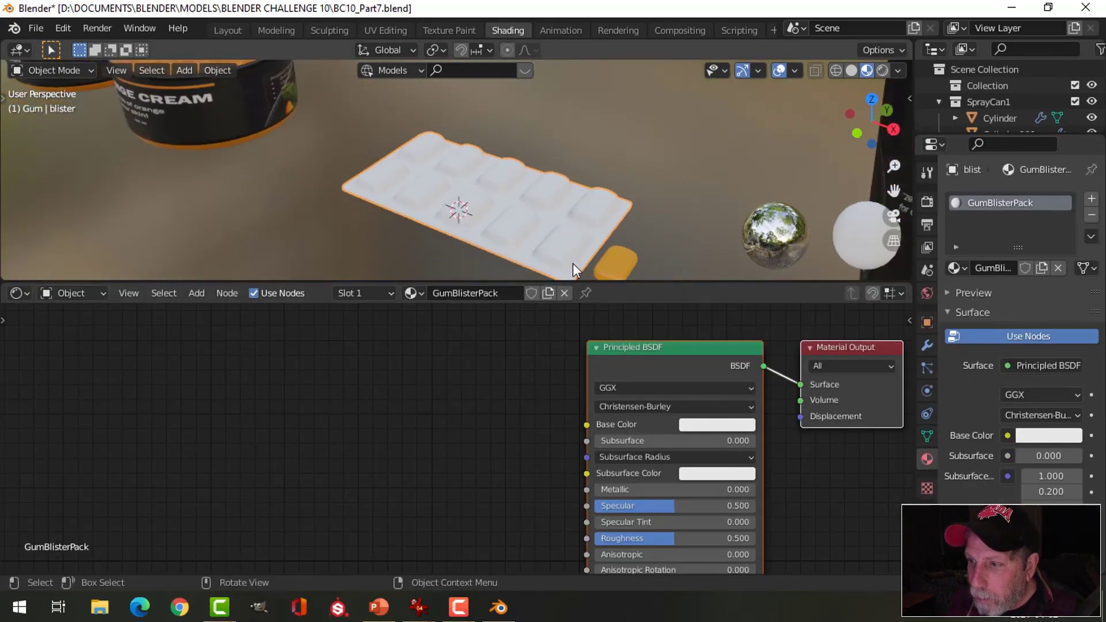
left_click_drag(673, 348, 254, 332)
scroll(578, 454, "down", 1)
middle_click_drag(578, 455, 565, 445)
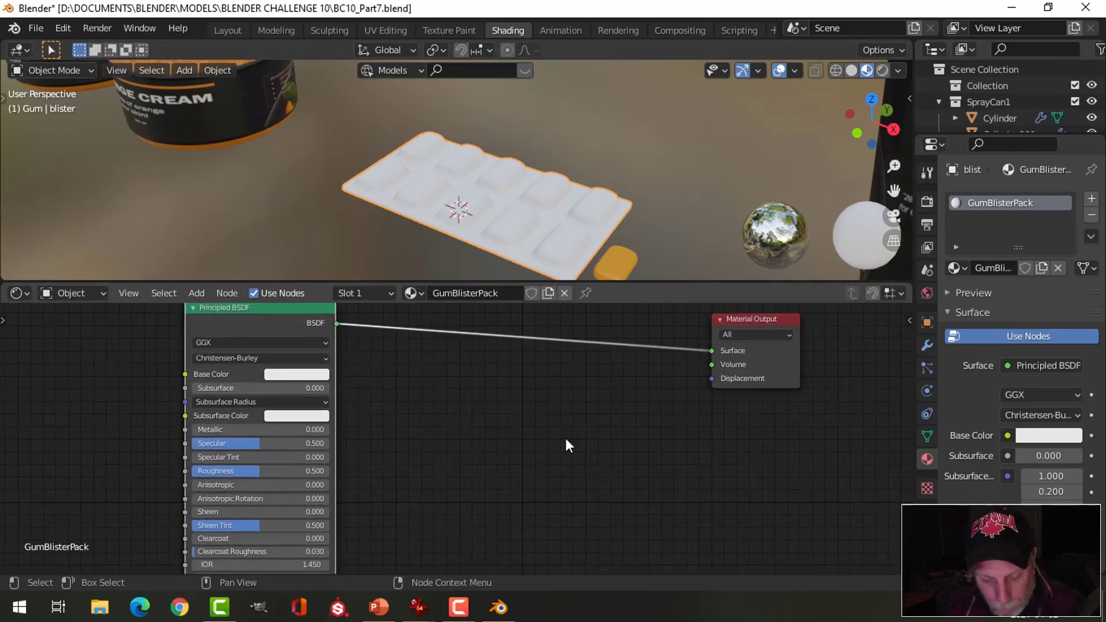
Step: Insert a Mix Shader node onto the Principled BSDF's output link
key("shift+a")
mouse_move(542, 458)
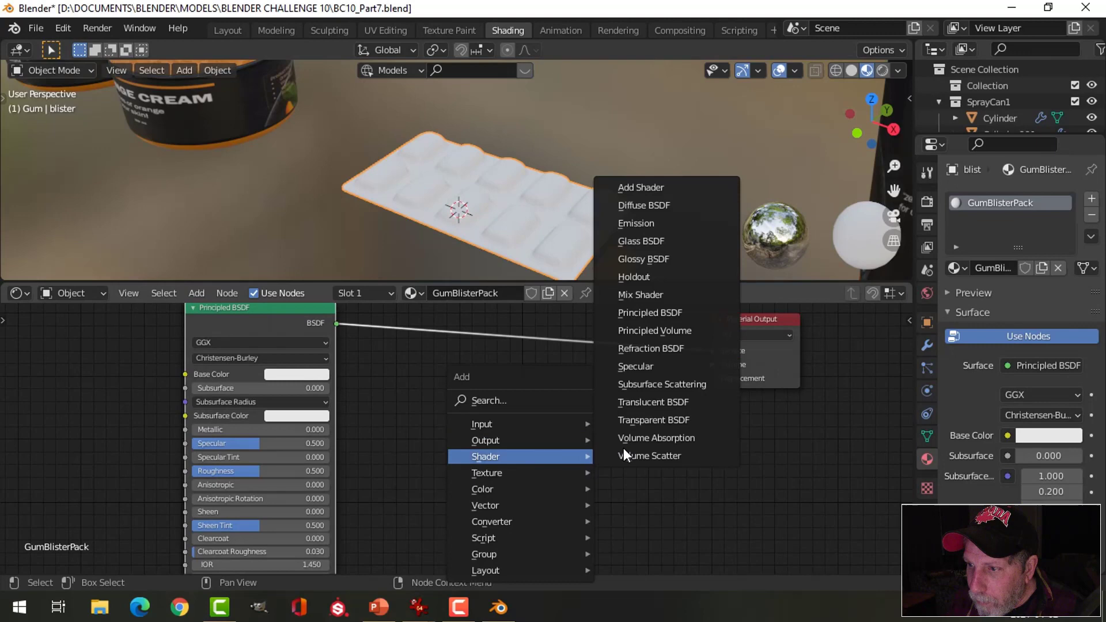
left_click(657, 294)
left_click(583, 346)
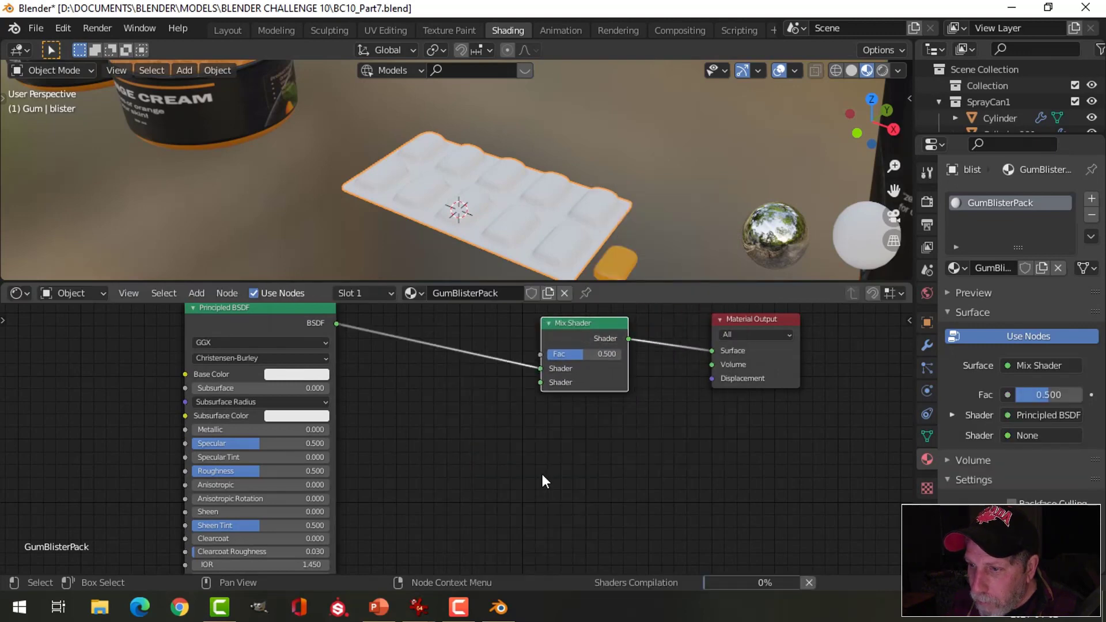
Step: Add a Transparent BSDF and connect it to the Mix Shader's second Shader input
key("shift+a")
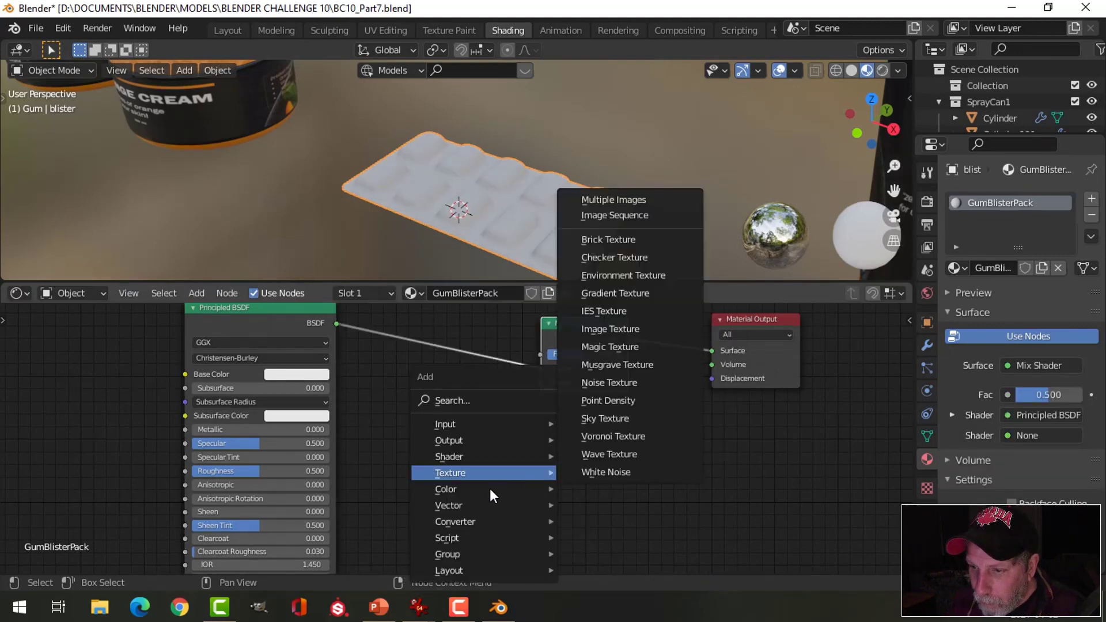
mouse_move(478, 457)
left_click(602, 420)
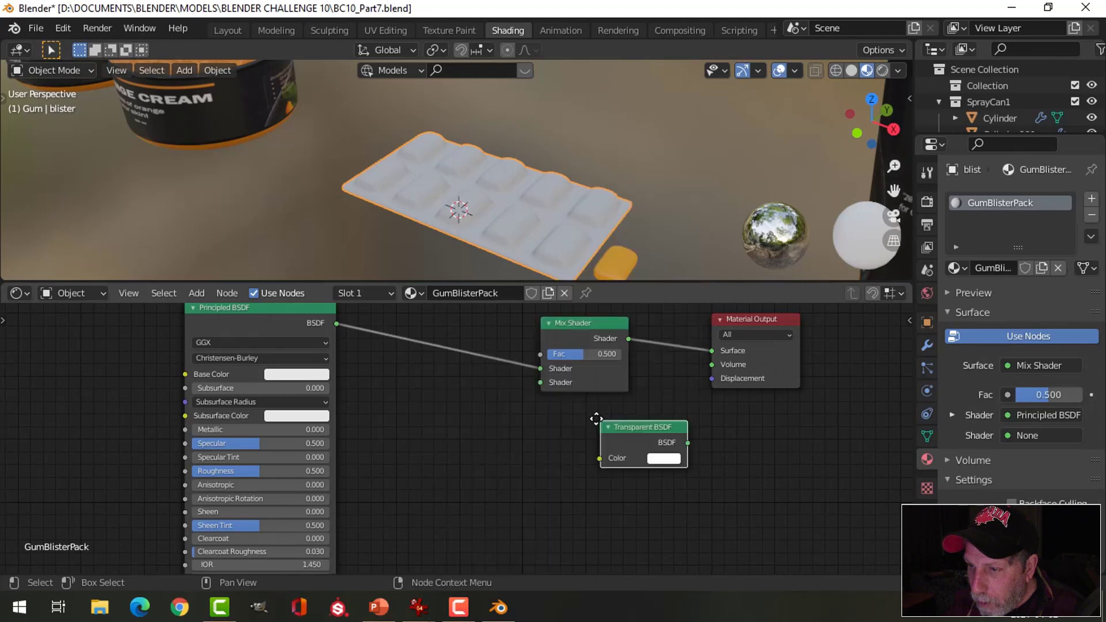
left_click(365, 419)
left_click_drag(466, 441, 540, 383)
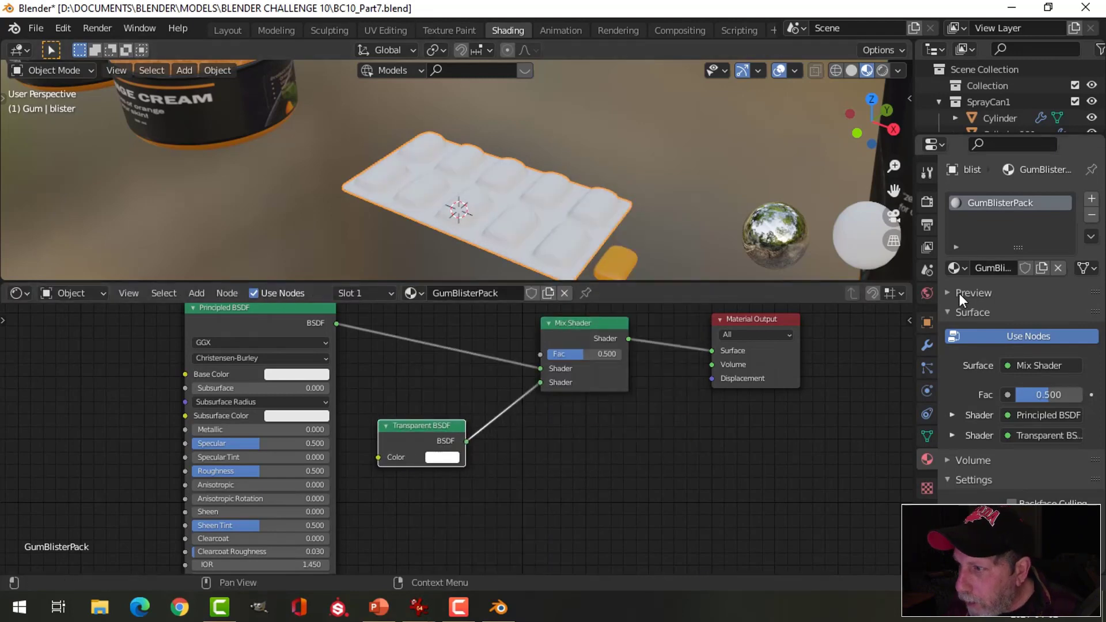
Step: Enable Bloom and Screen Space Reflections with Refraction in Render Properties
left_click(926, 200)
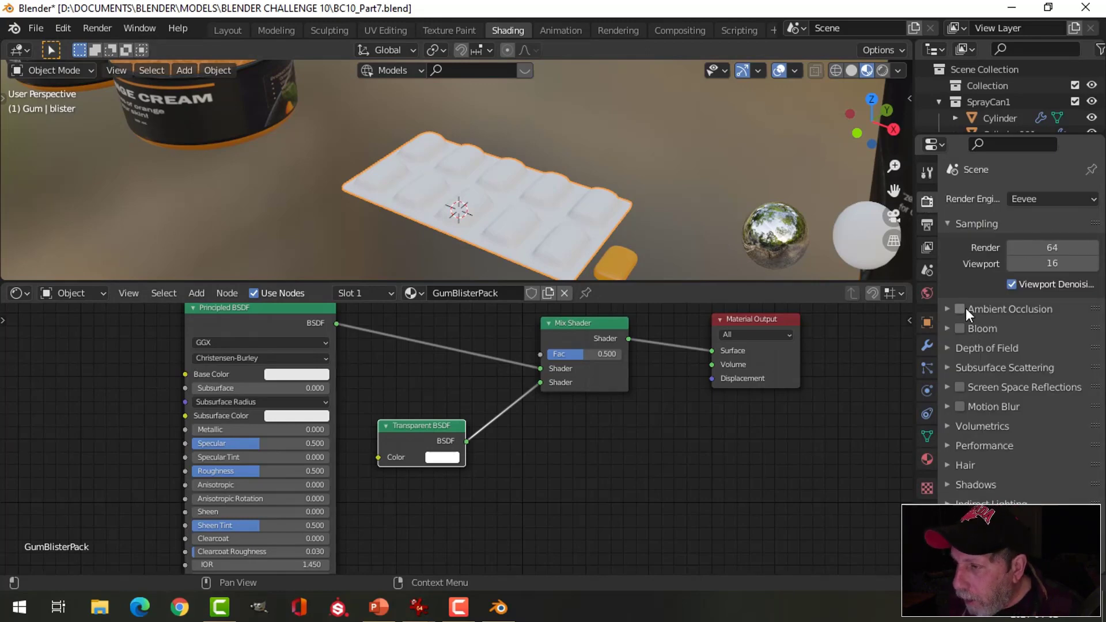
left_click(966, 330)
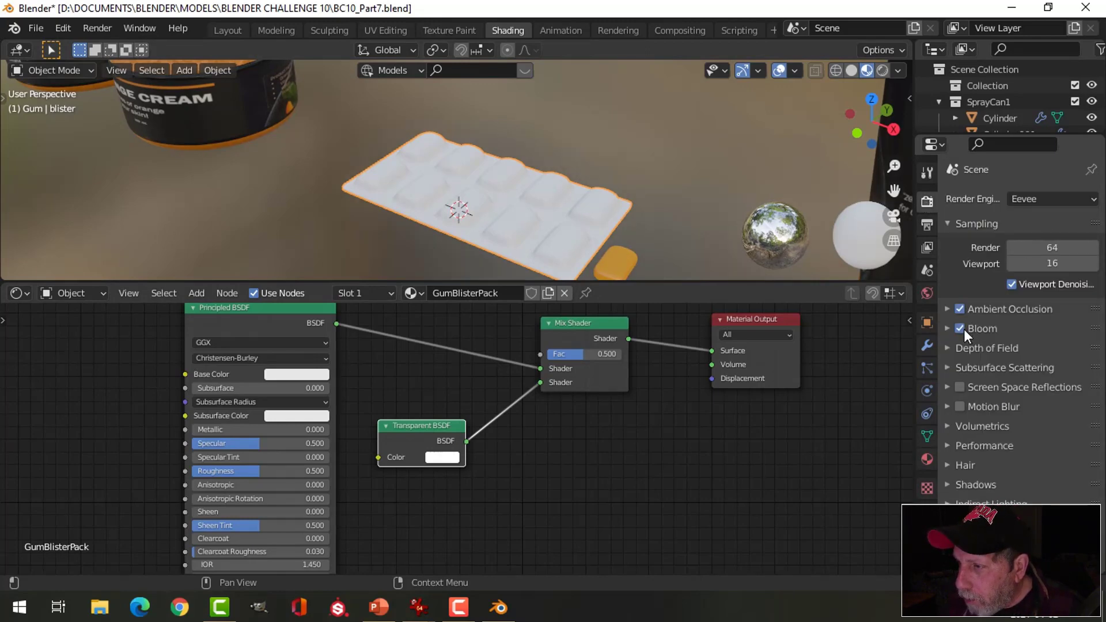
left_click(961, 387)
left_click(947, 387)
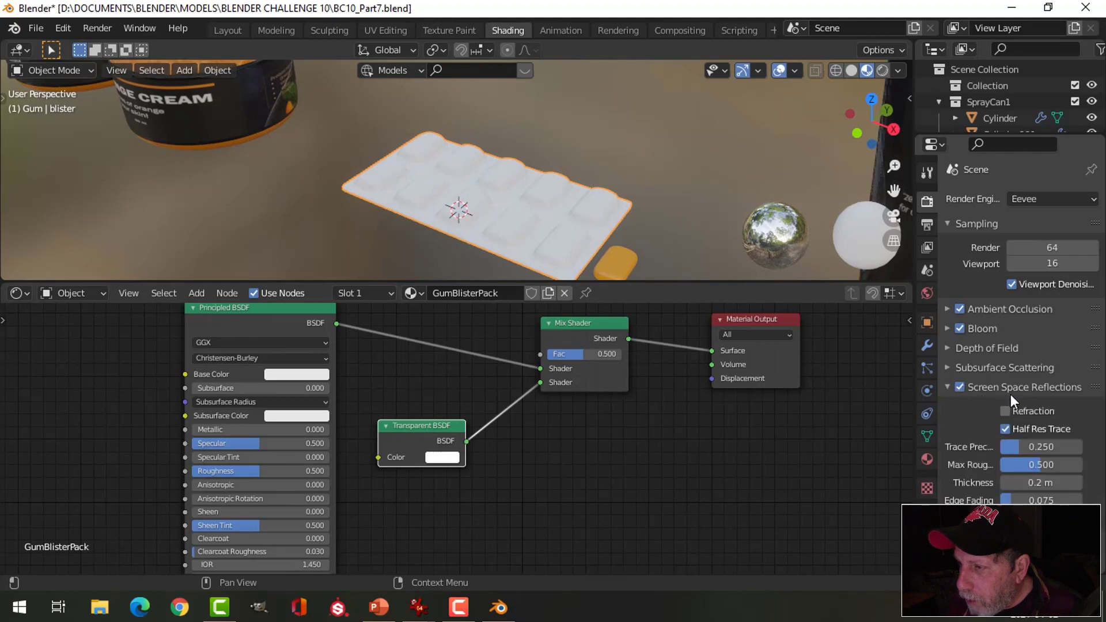
left_click(1009, 413)
left_click(950, 389)
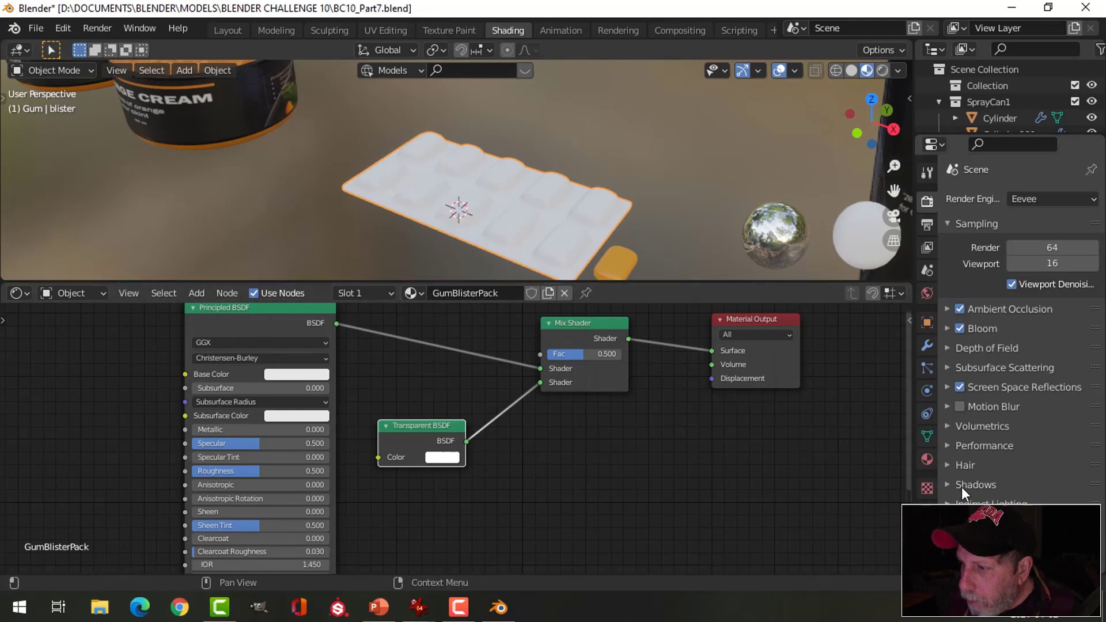
Step: Set the GumBlisterPack material's Blend Mode to Alpha Blend
left_click(928, 457)
left_click(1006, 475)
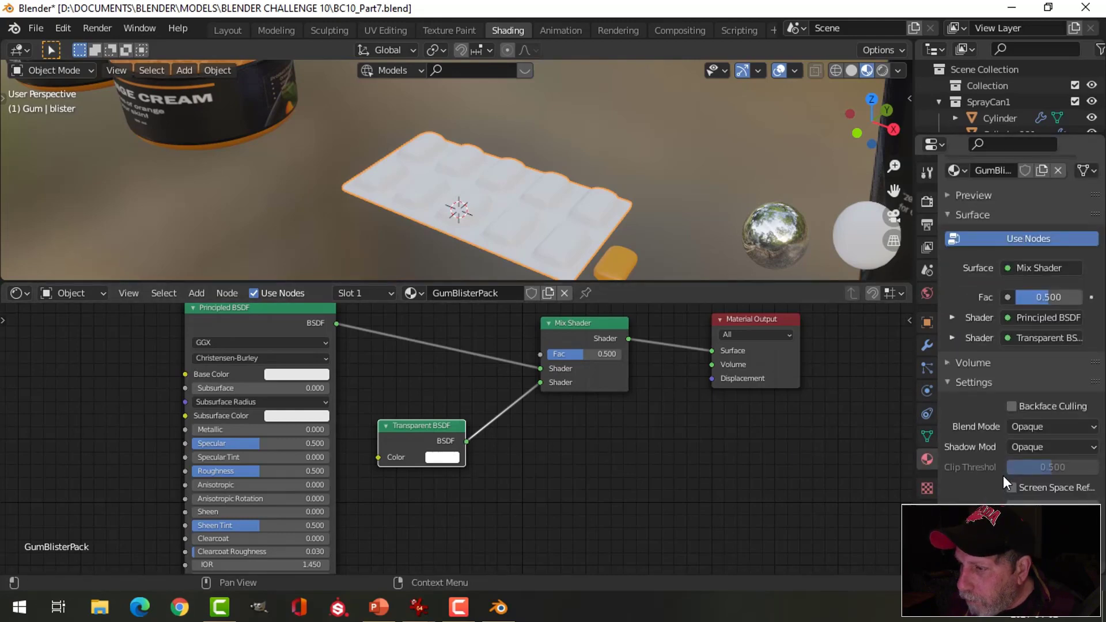
left_click(1037, 428)
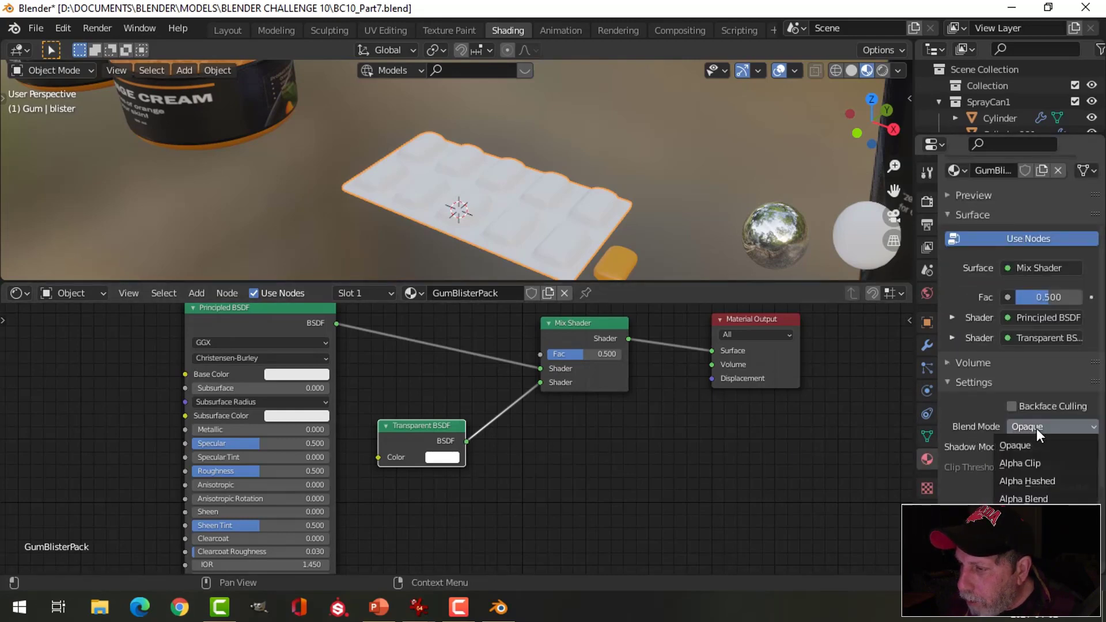
left_click(1033, 499)
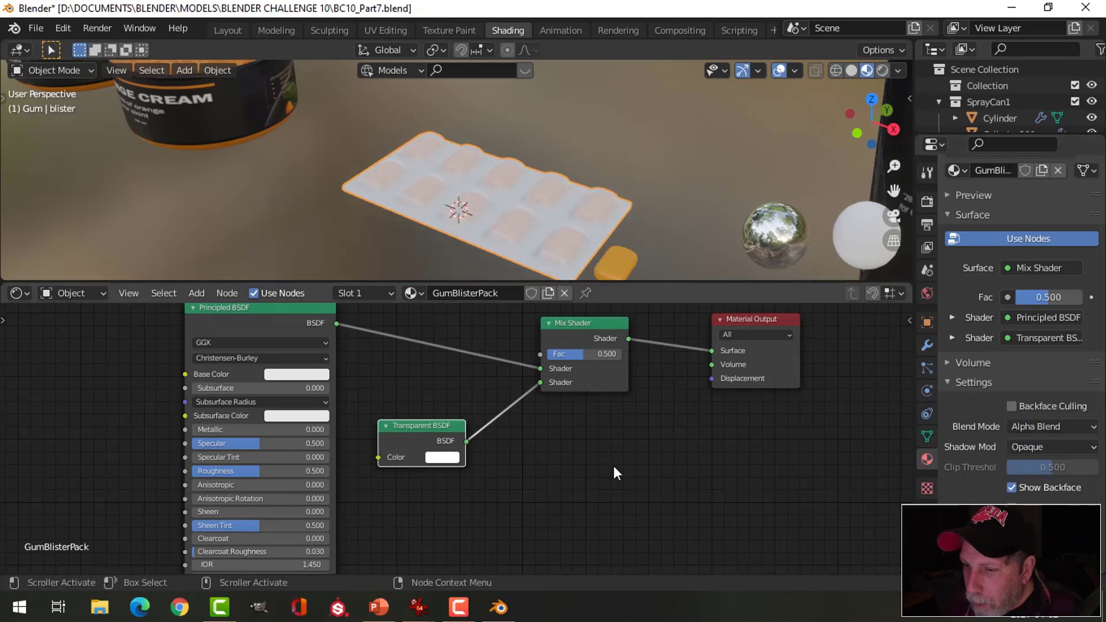
Step: Set the mix factor to 0.8, Metallic to 0.764 and Roughness to 0.273
scroll(588, 427, "up", 2)
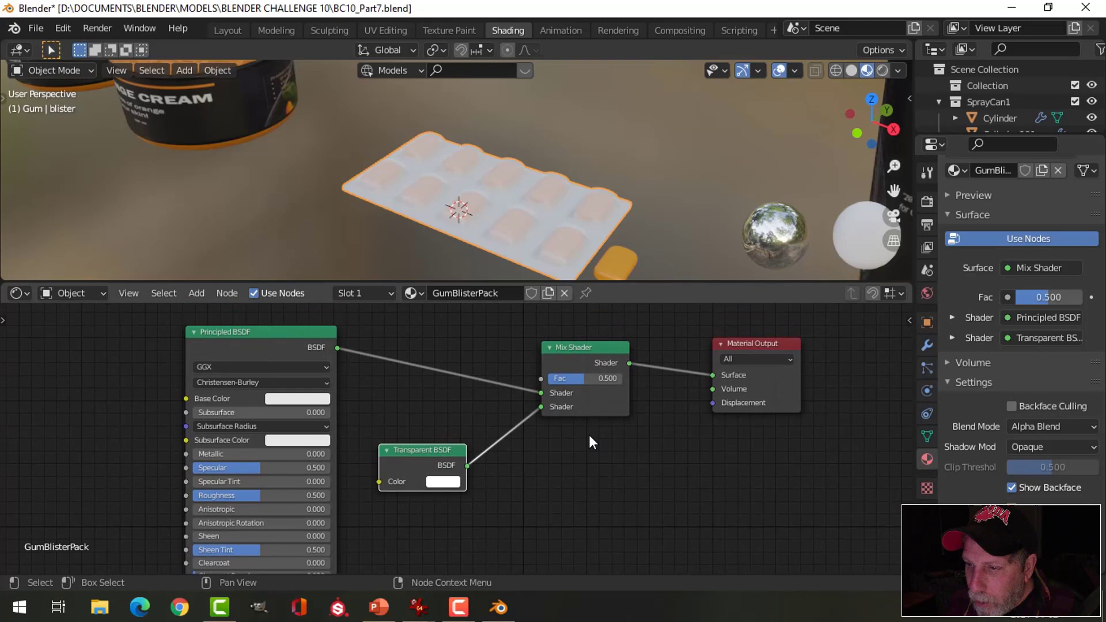
left_click_drag(603, 370, 627, 369)
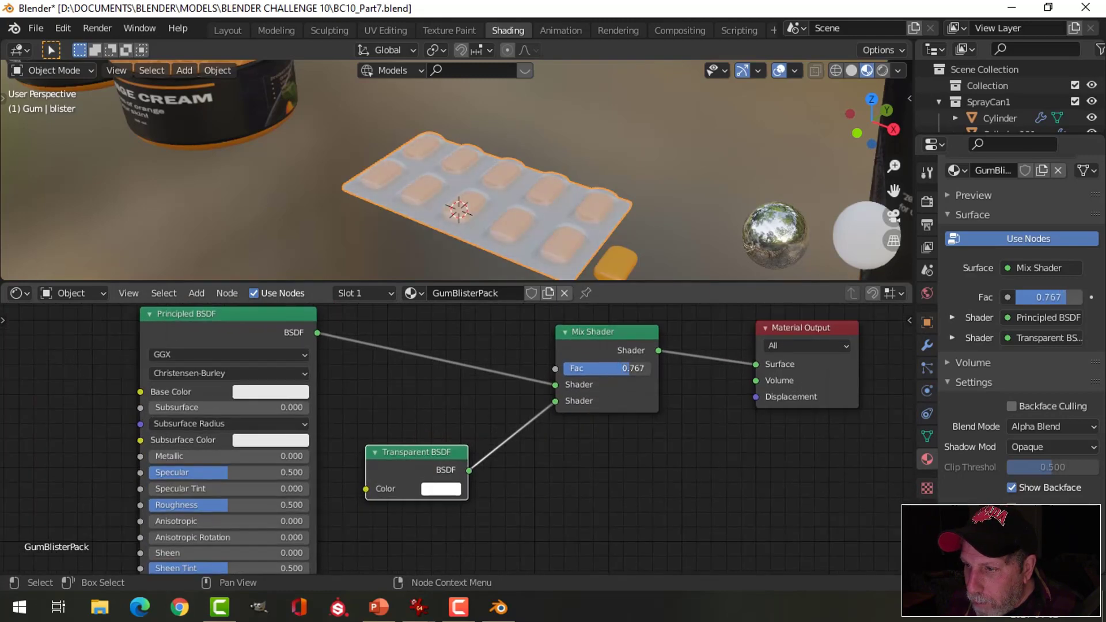
scroll(584, 215, "up", 2)
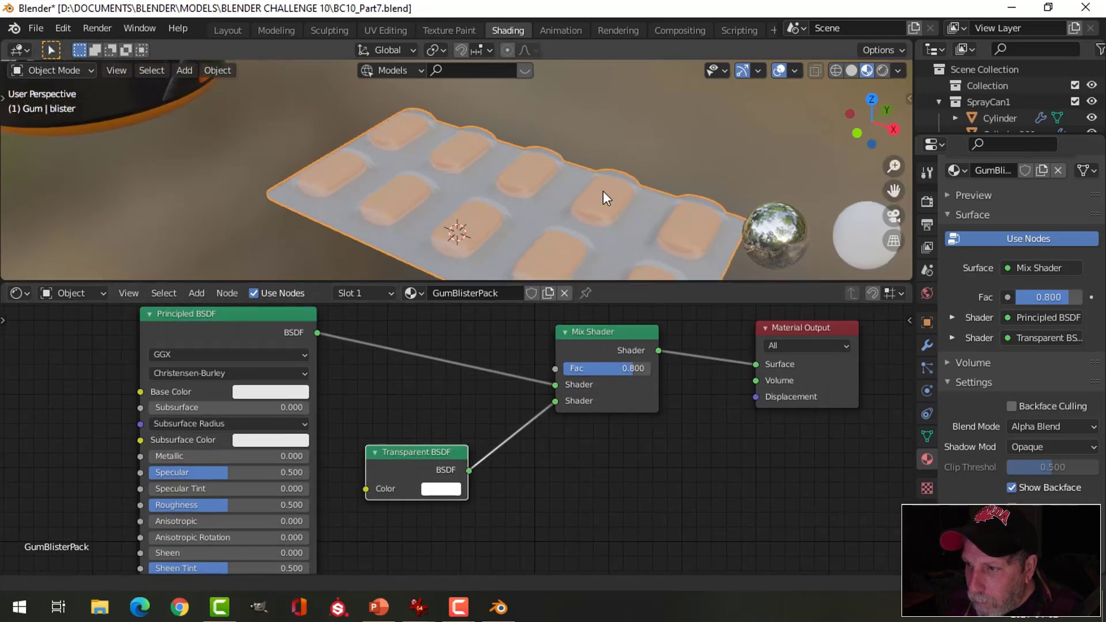
middle_click_drag(602, 192, 616, 167)
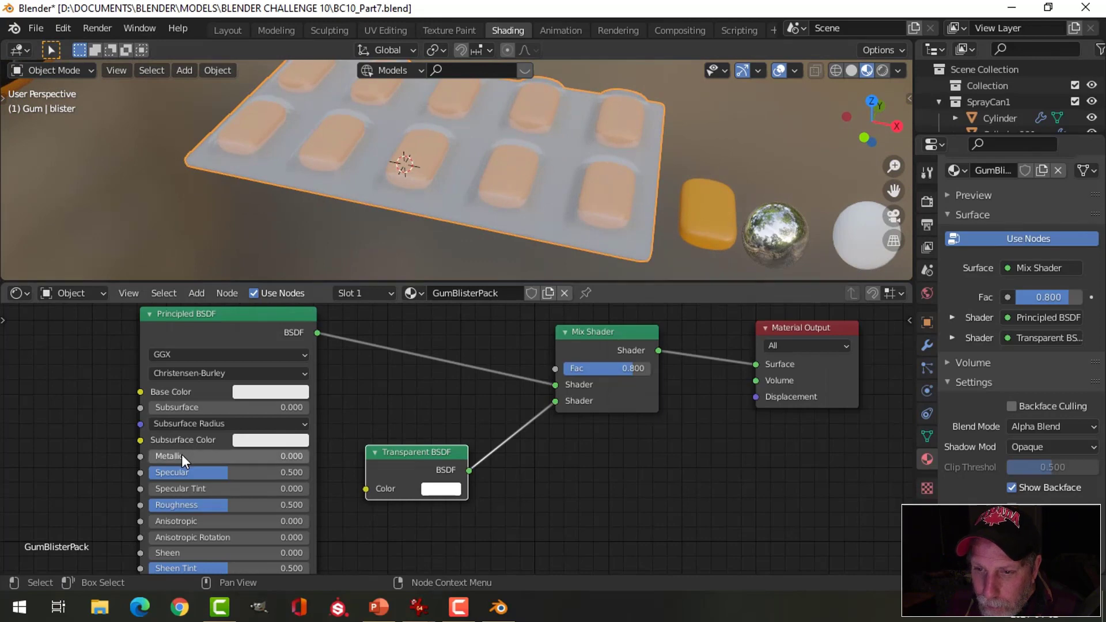
left_click_drag(181, 455, 191, 455)
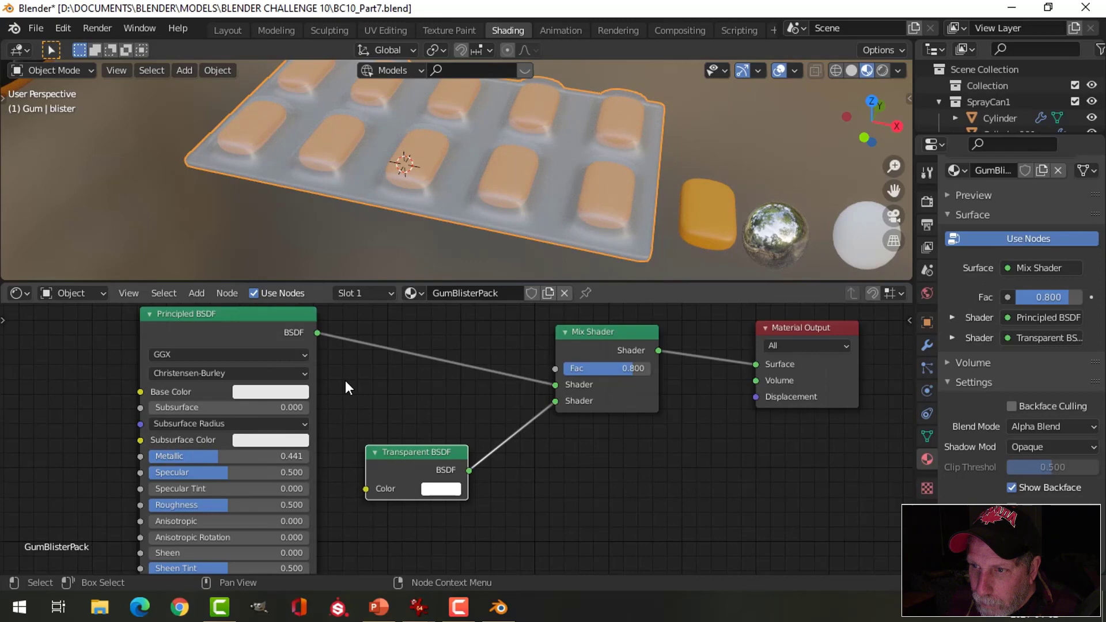
middle_click_drag(635, 160, 593, 159)
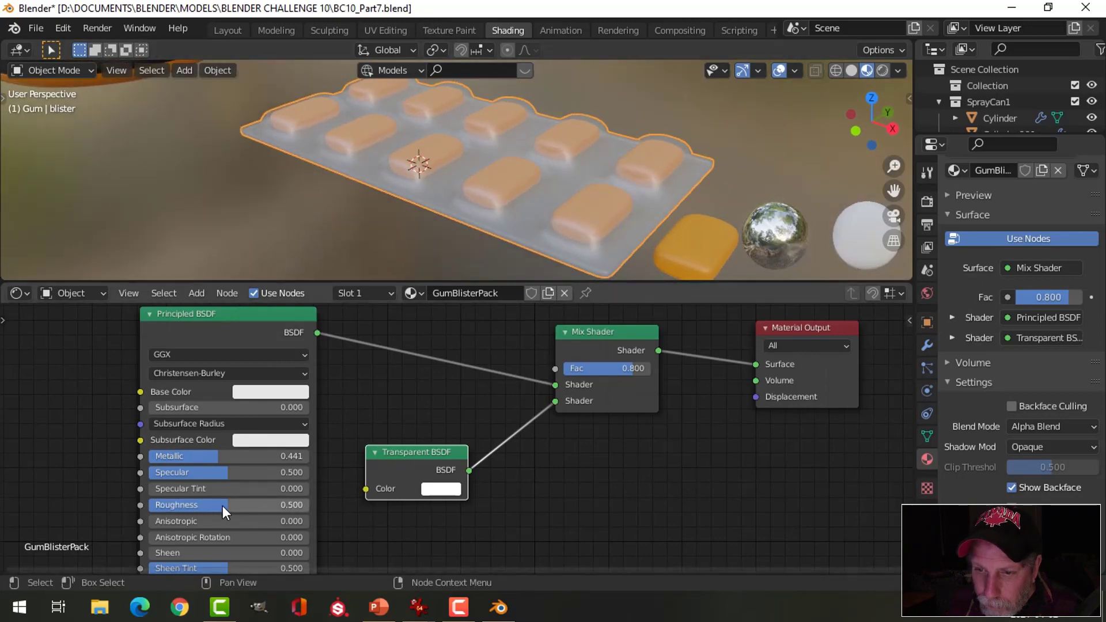
left_click_drag(219, 504, 209, 504)
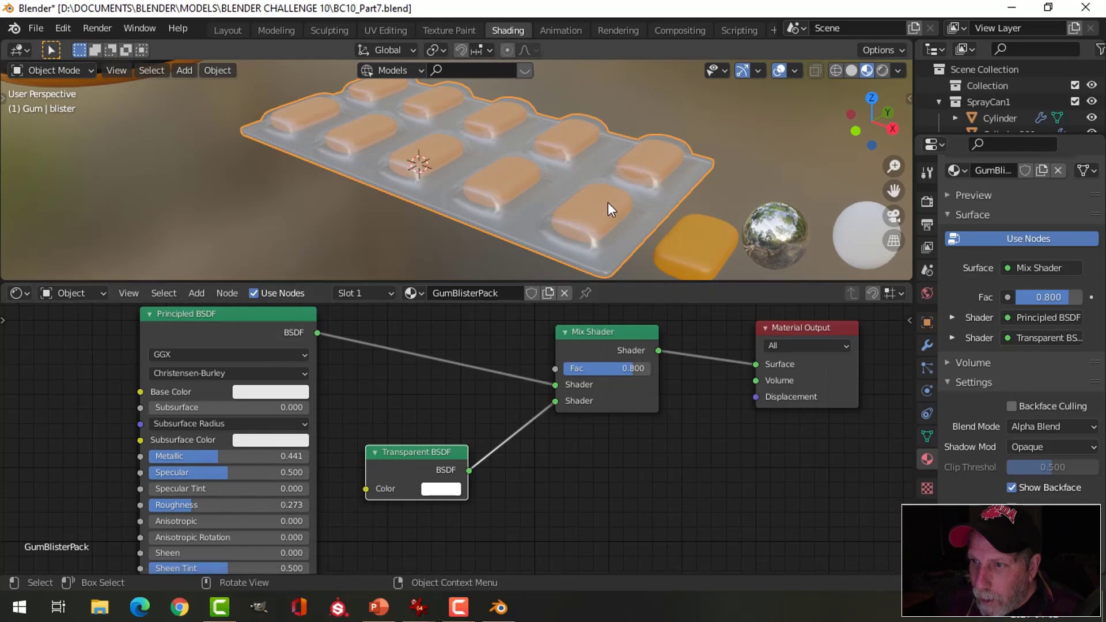
middle_click_drag(607, 202, 569, 209)
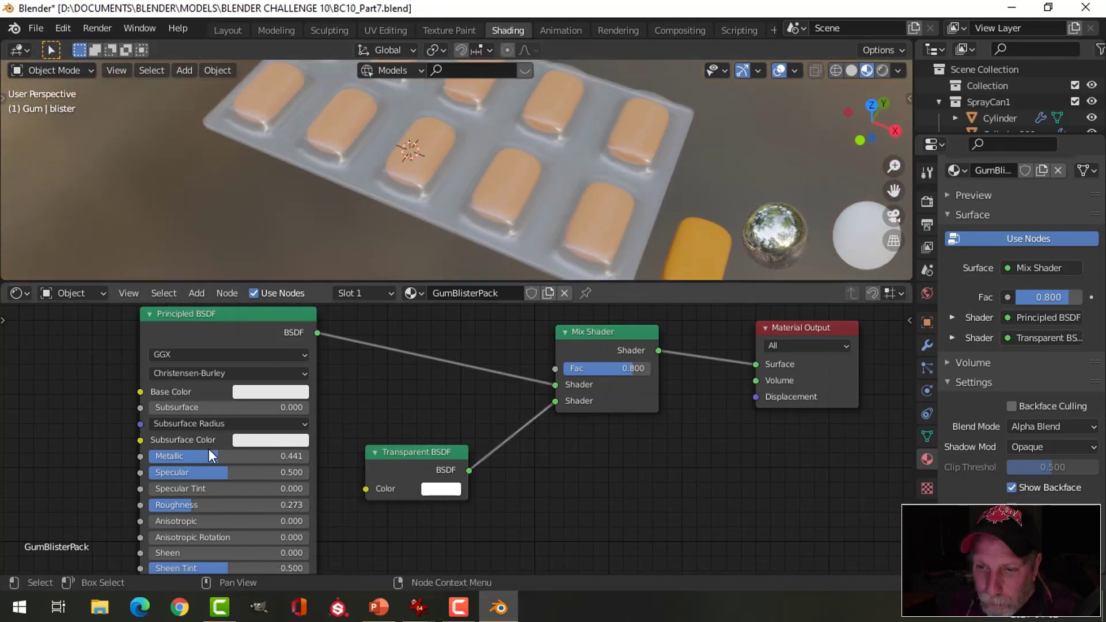
left_click_drag(212, 456, 240, 456)
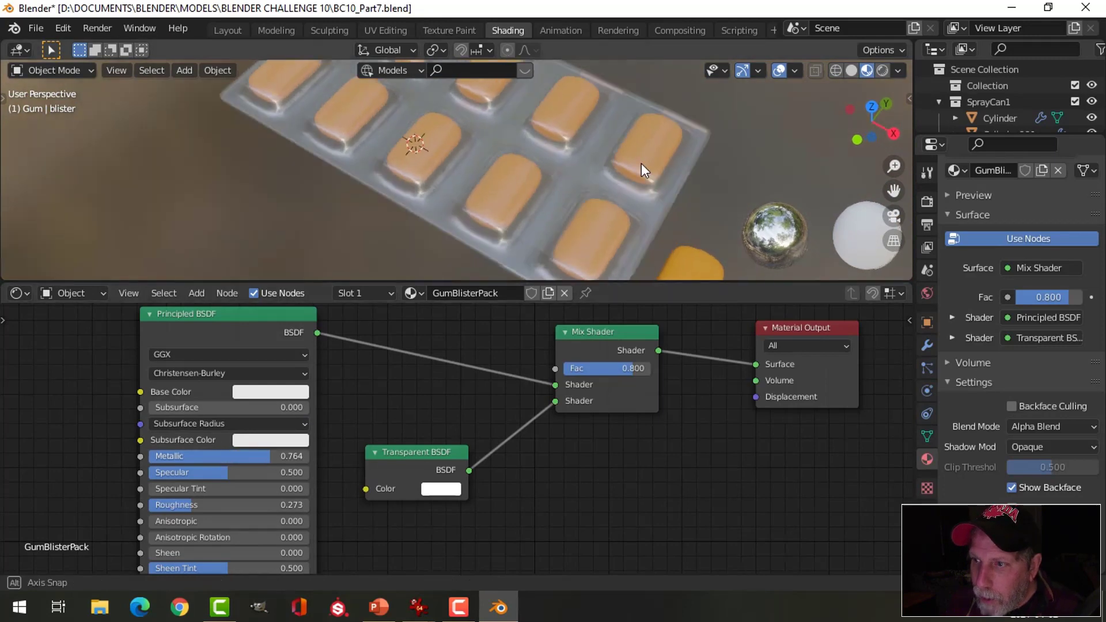
middle_click_drag(641, 163, 600, 162)
scroll(583, 216, "up", 3)
scroll(626, 143, "down", 3)
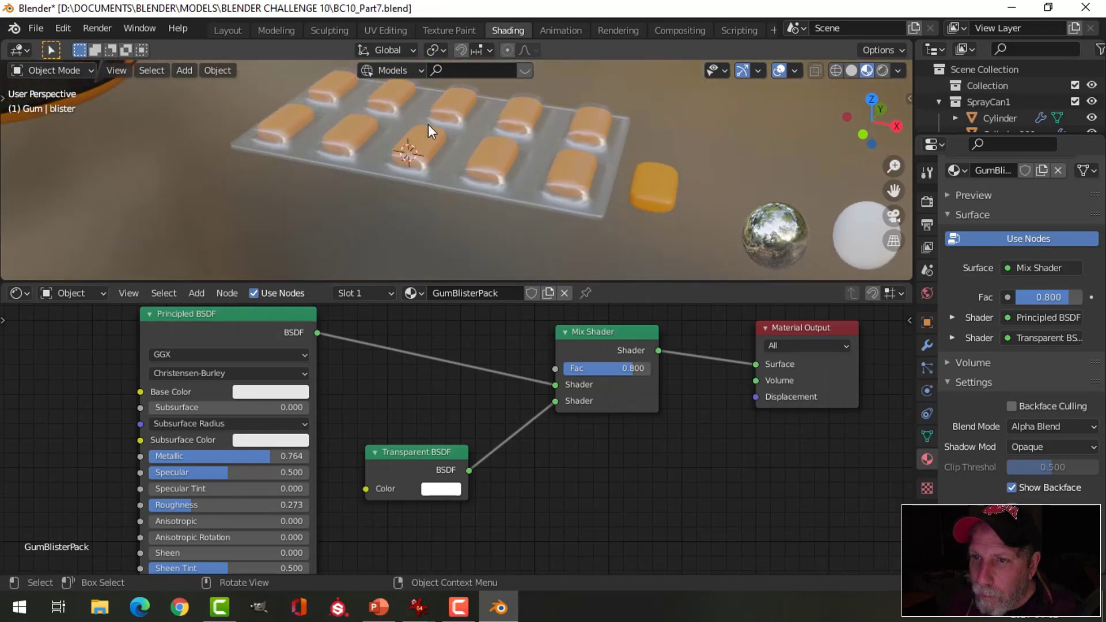
Step: Save the file, hide the white plane again, and select the tray plane object
key("ctrl+s")
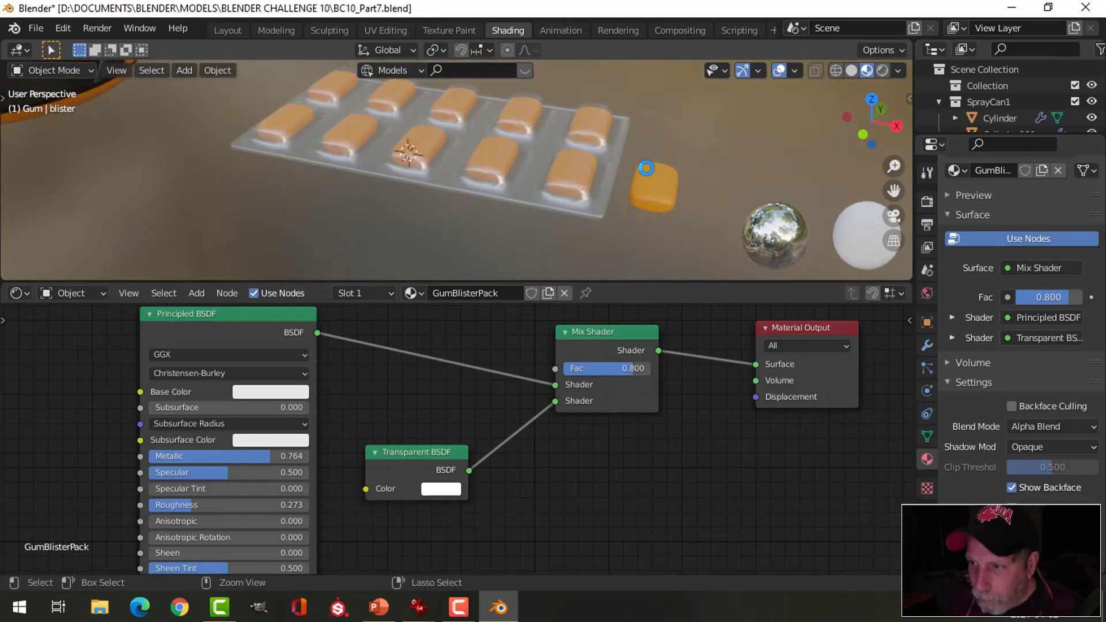
key("alt+h")
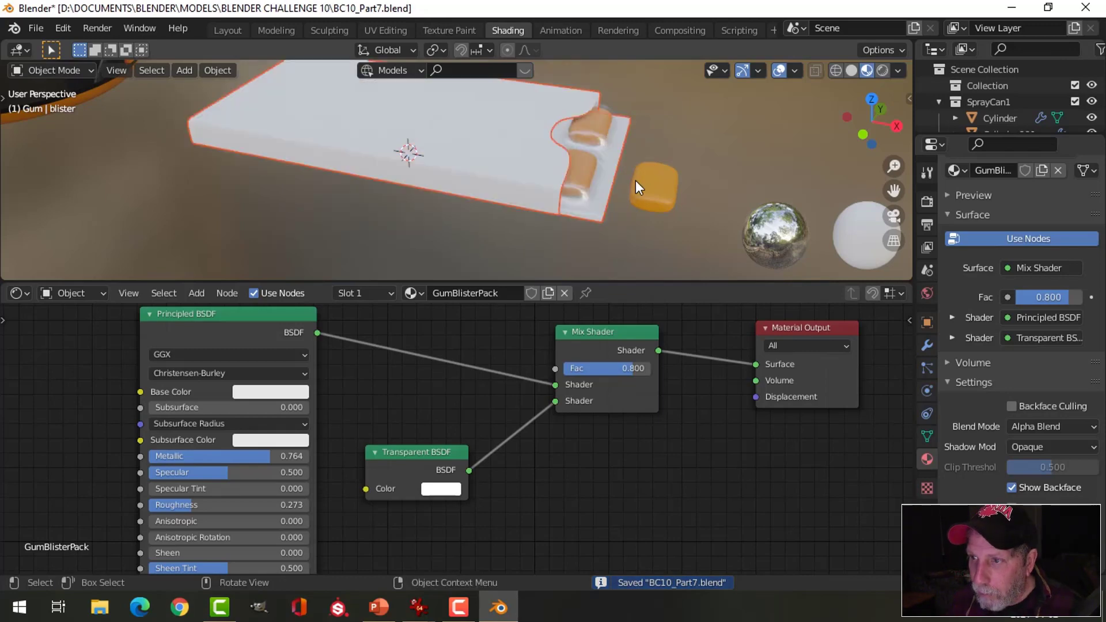
left_click(579, 164)
key("h")
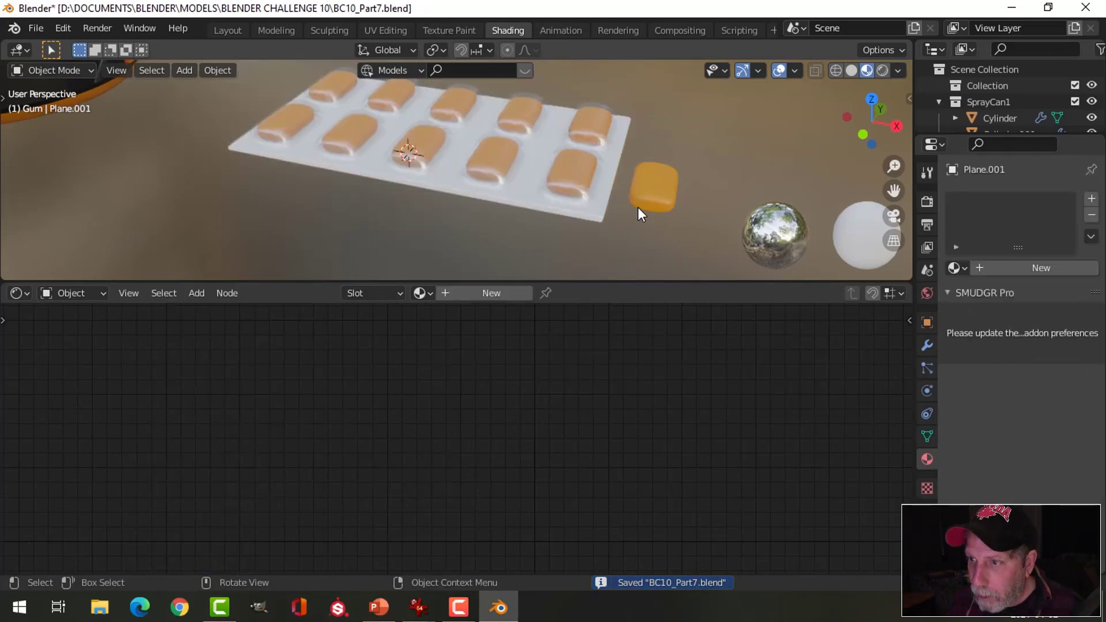
middle_click_drag(638, 206, 679, 225)
left_click(589, 161)
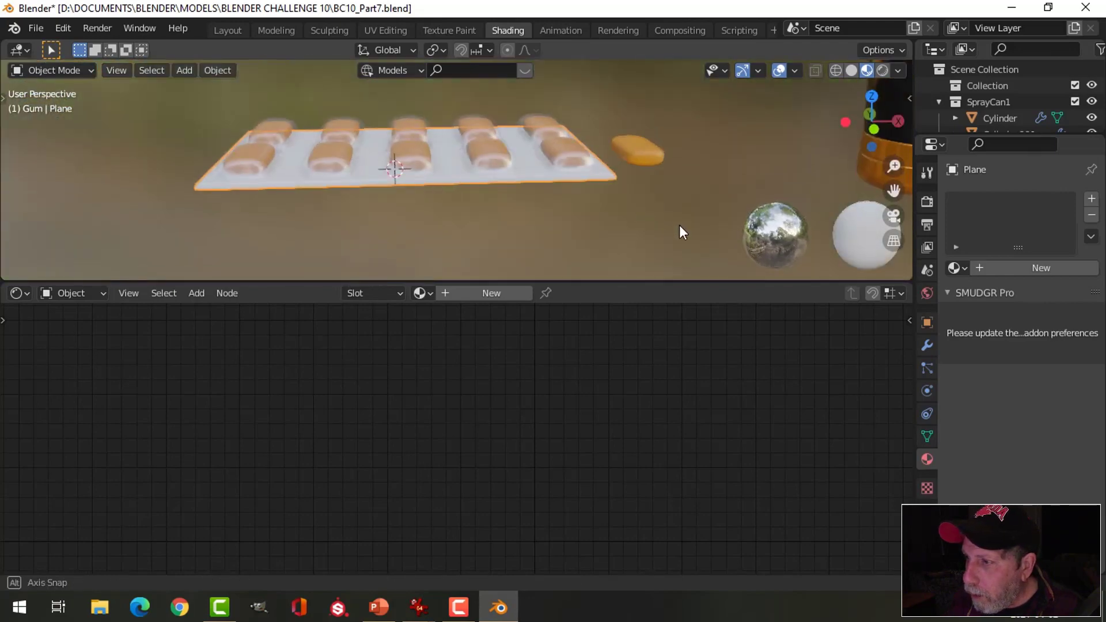
Step: Create a new material for the tray plane named GumFoil
left_click(1005, 267)
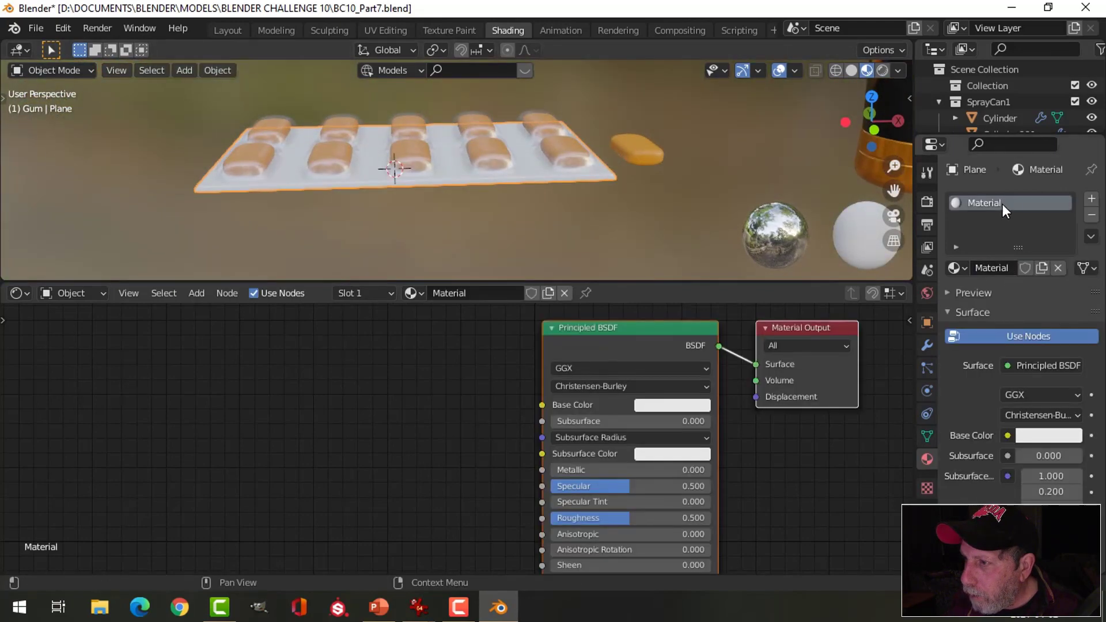
type("GumFoil")
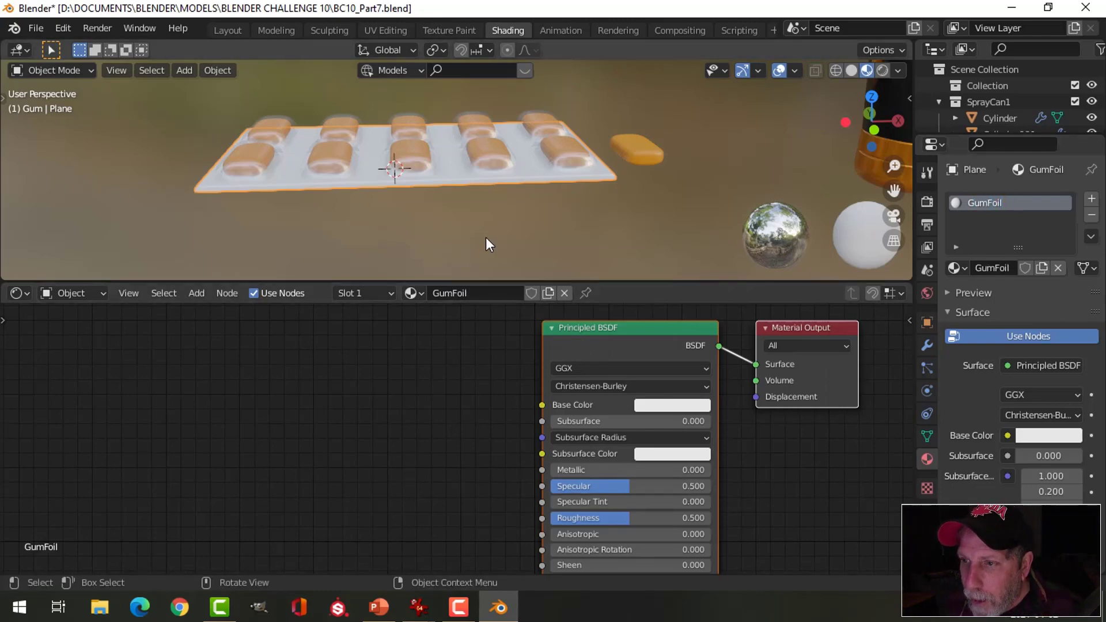
middle_click_drag(486, 237, 512, 219)
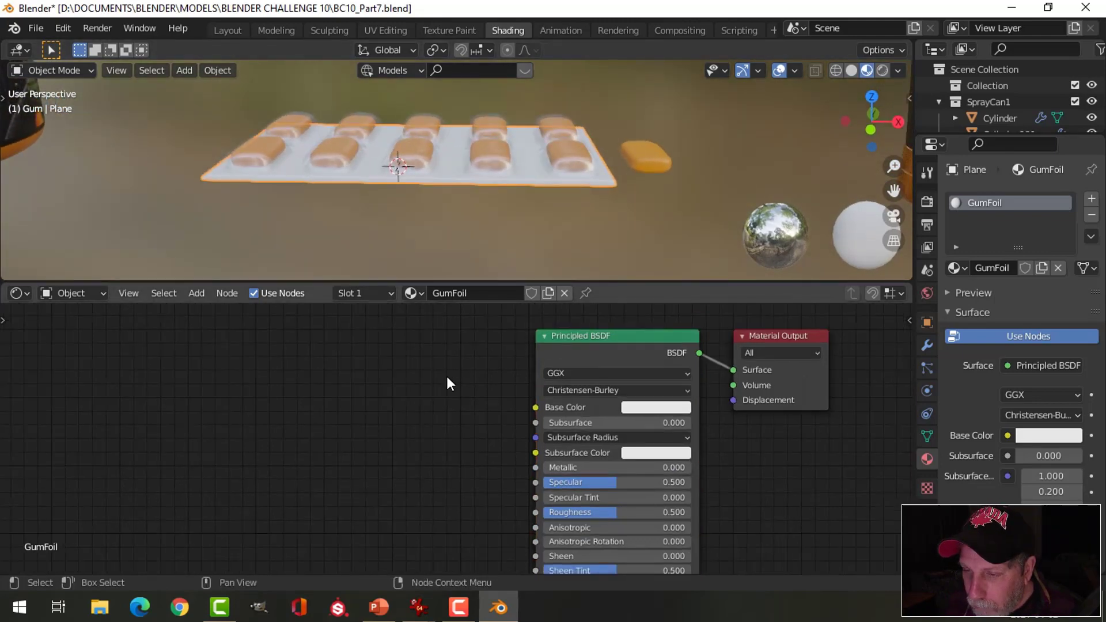
scroll(447, 375, "down", 1)
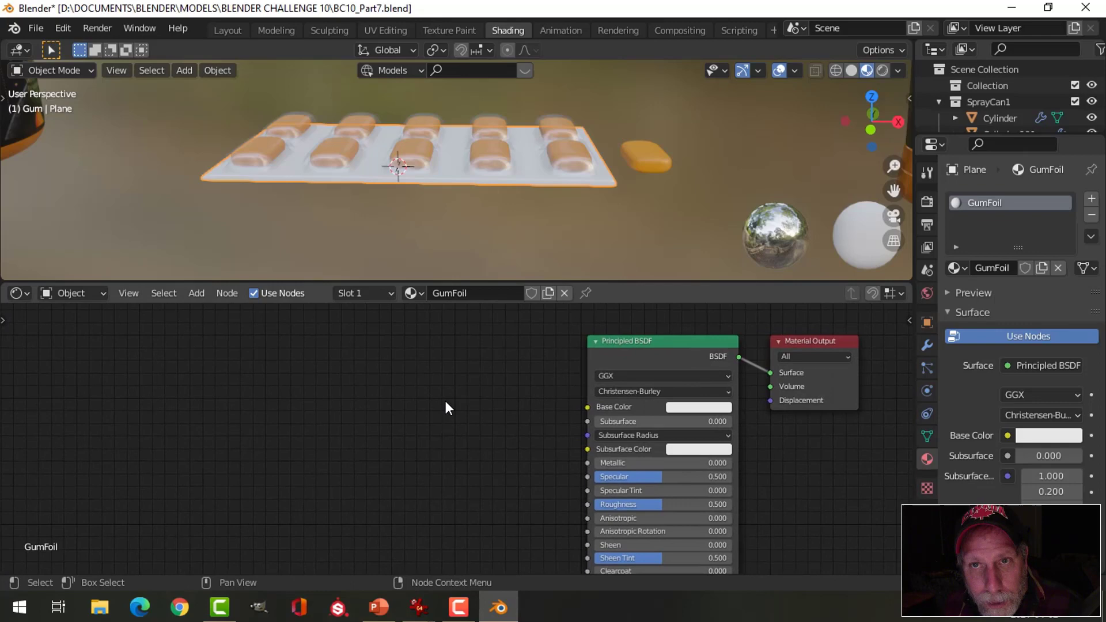
Step: Add an image texture and mapping setup feeding the Principled BSDF base colour via Ctrl+T
left_click(642, 343)
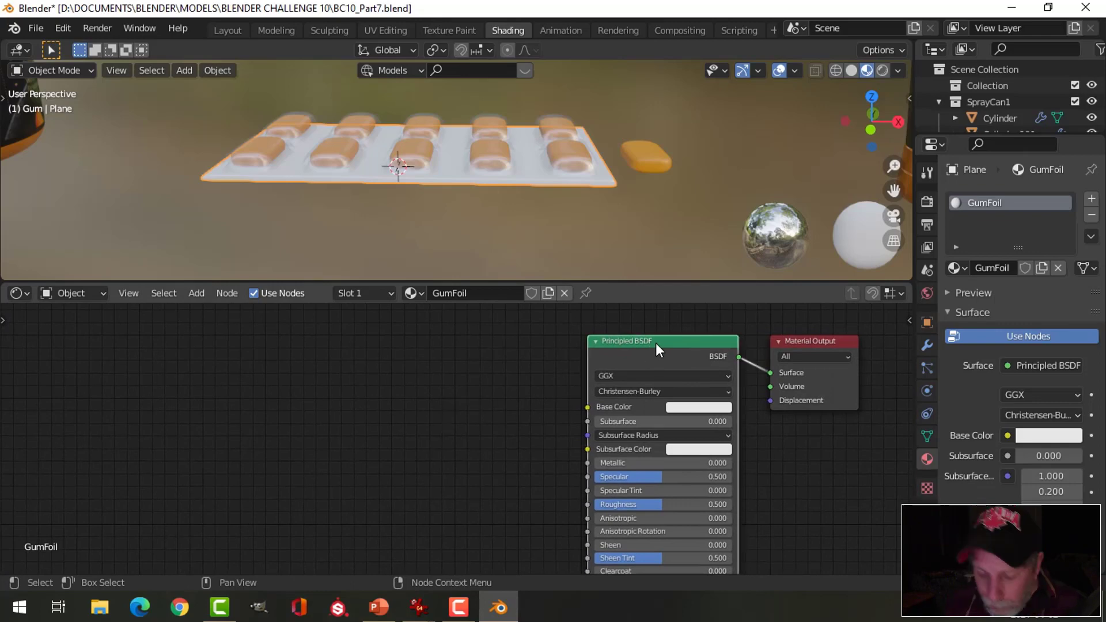
key("ctrl+t")
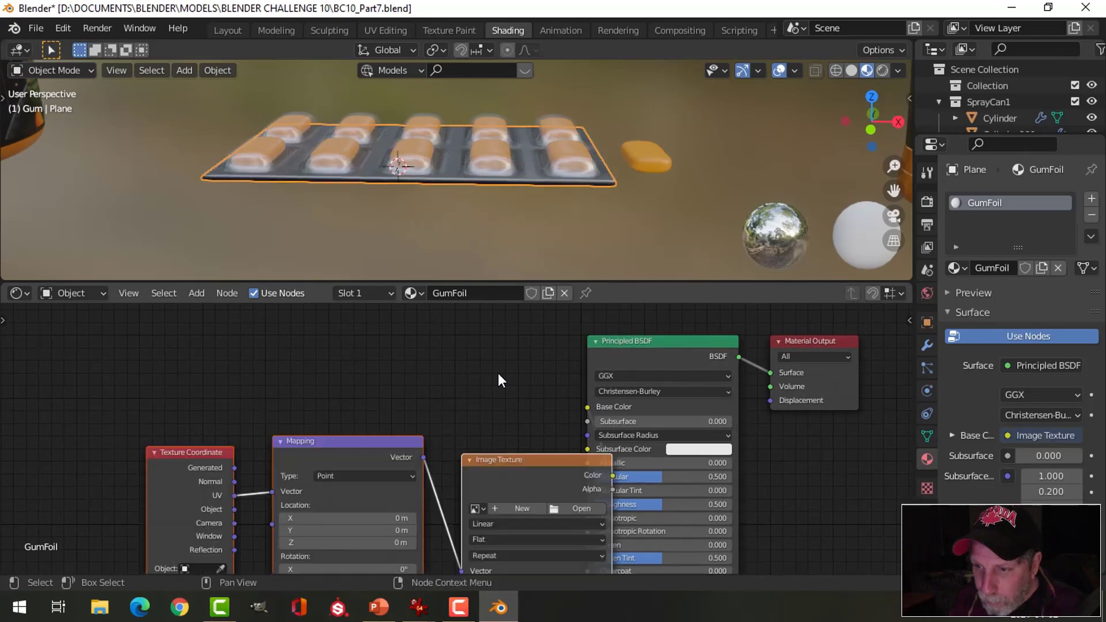
key("g")
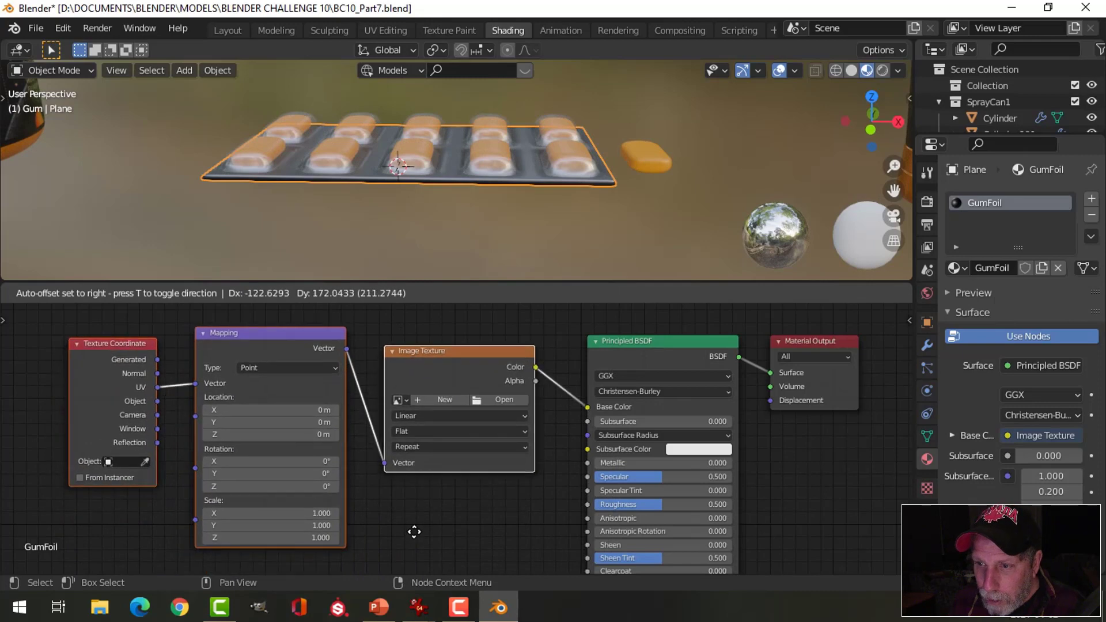
left_click(414, 532)
scroll(527, 433, "up", 1)
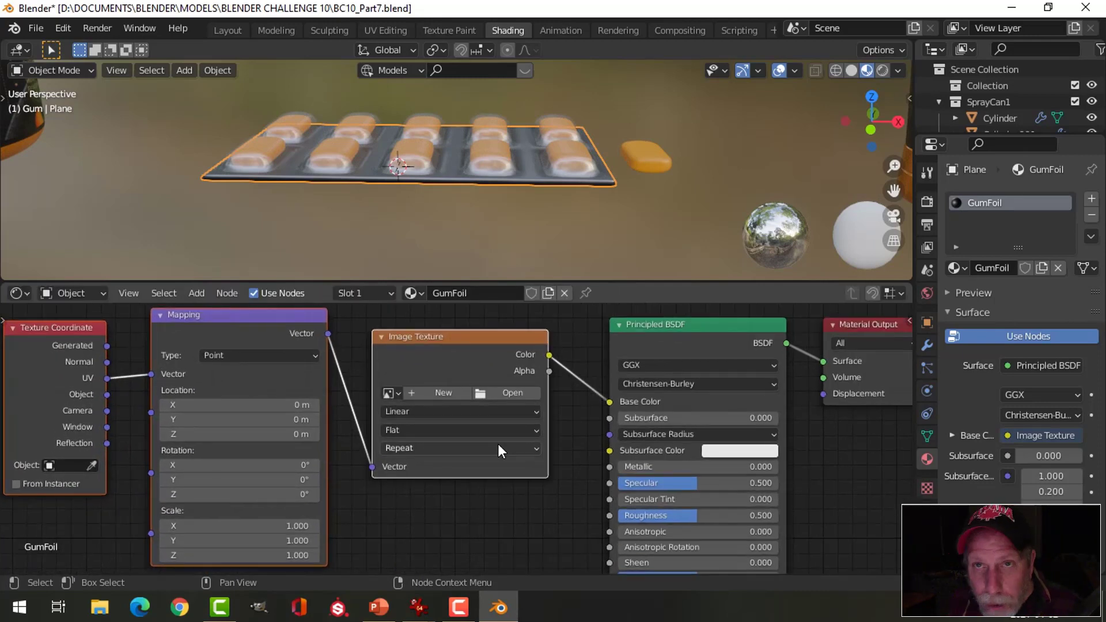
scroll(480, 500, "down", 1)
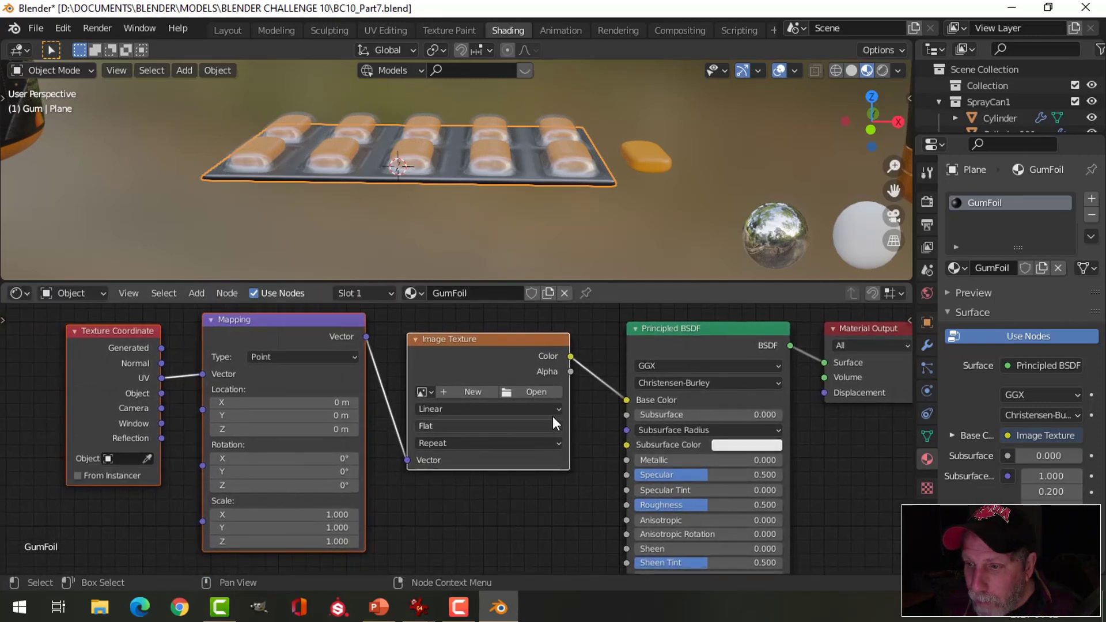
Step: Load crosshatch2.jpg into the texture and link Object coordinates to the Mapping vector
left_click(521, 392)
left_click_drag(162, 393, 203, 375)
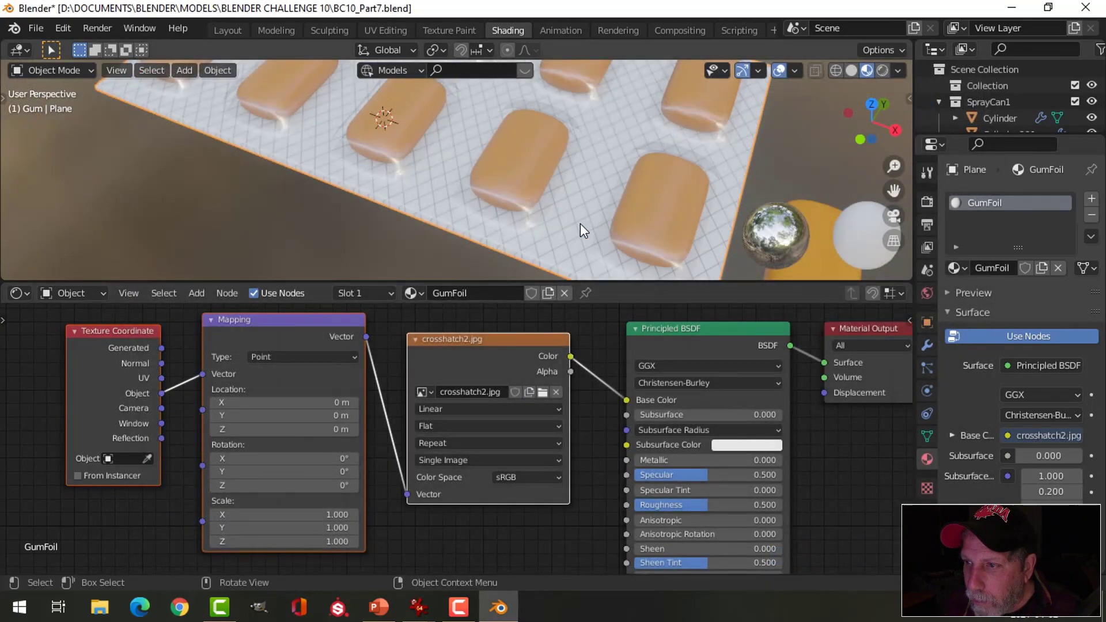
middle_click_drag(582, 219, 586, 190)
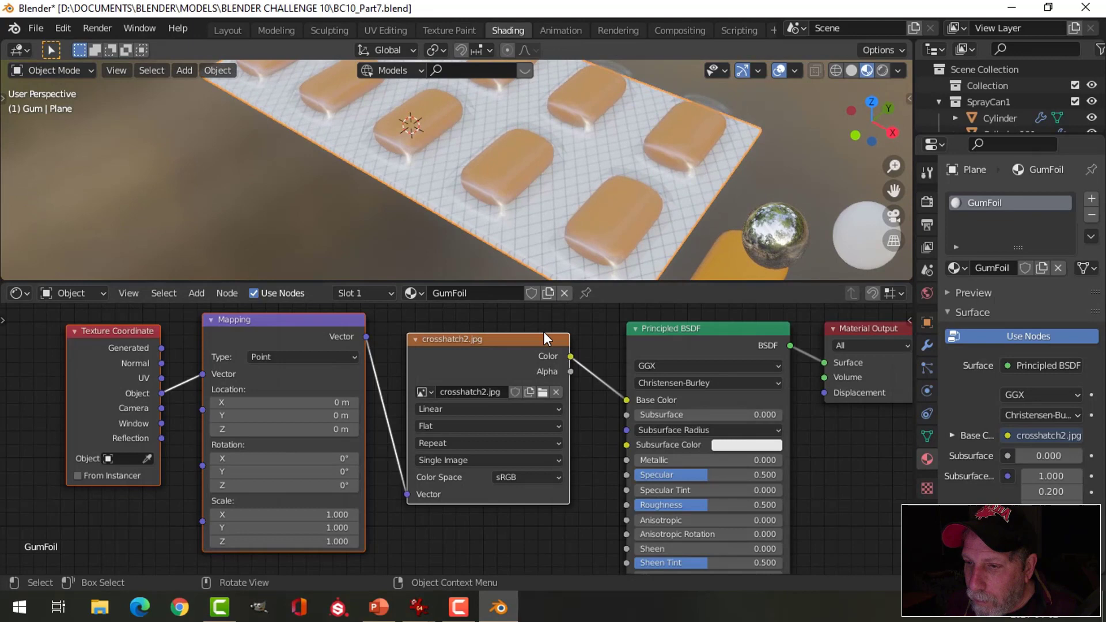
scroll(437, 414, "down", 1)
scroll(495, 413, "down", 1)
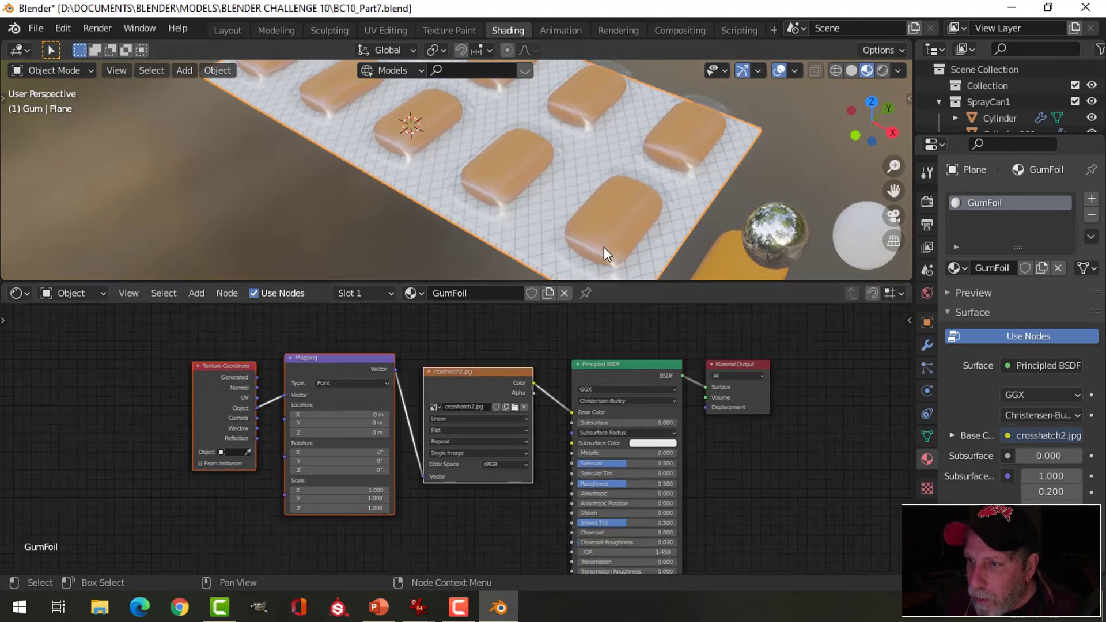
scroll(510, 515, "down", 1)
middle_click_drag(499, 503, 563, 489)
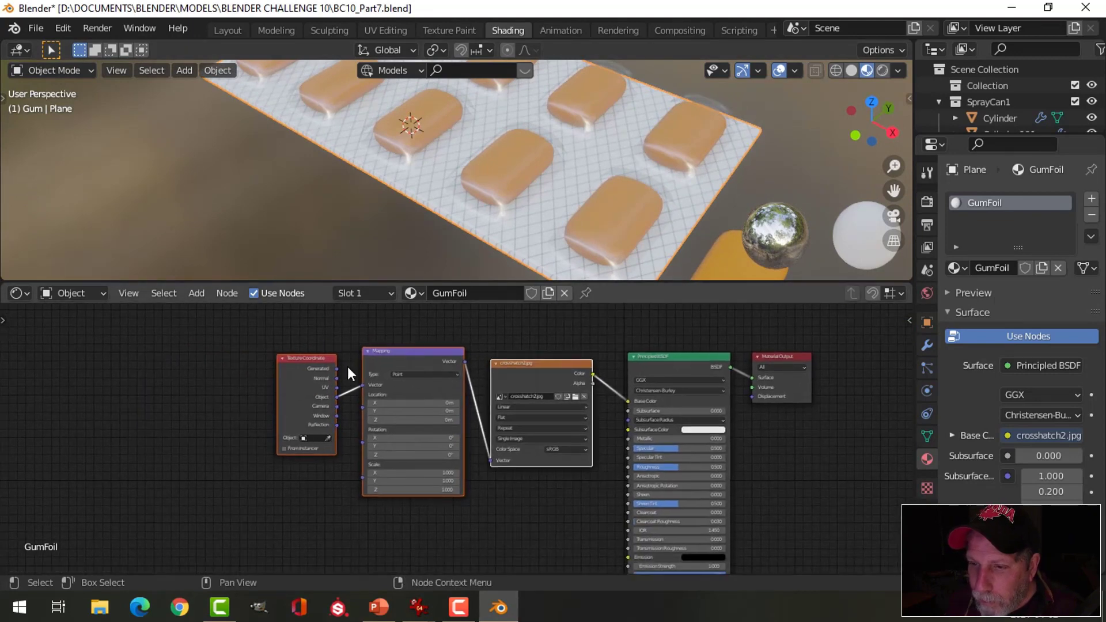
left_click_drag(240, 335, 352, 430)
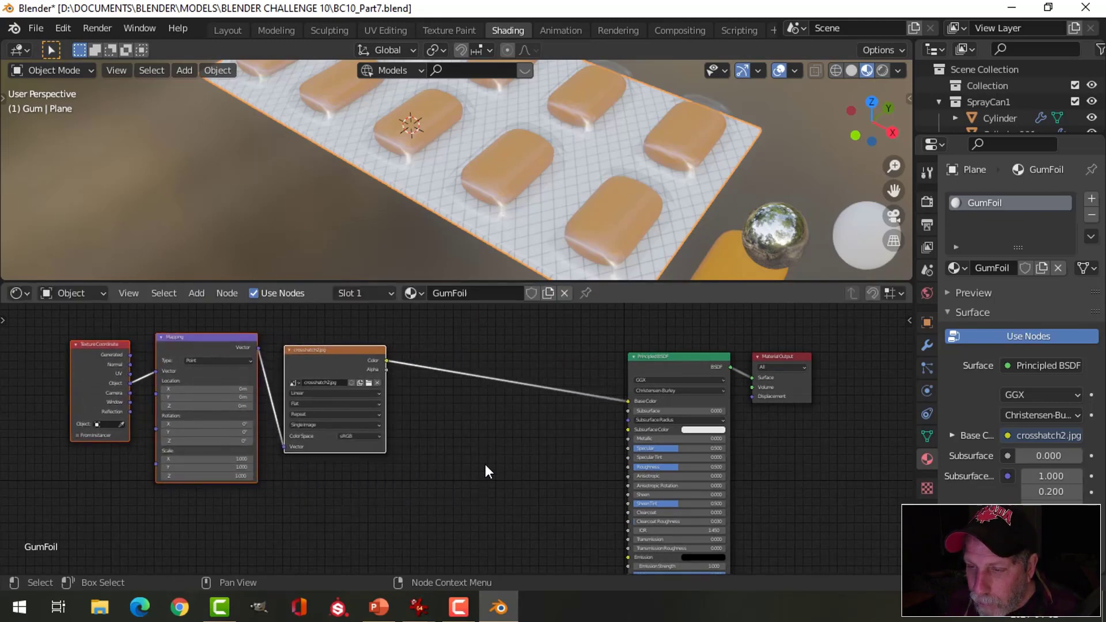
scroll(485, 463, "up", 1)
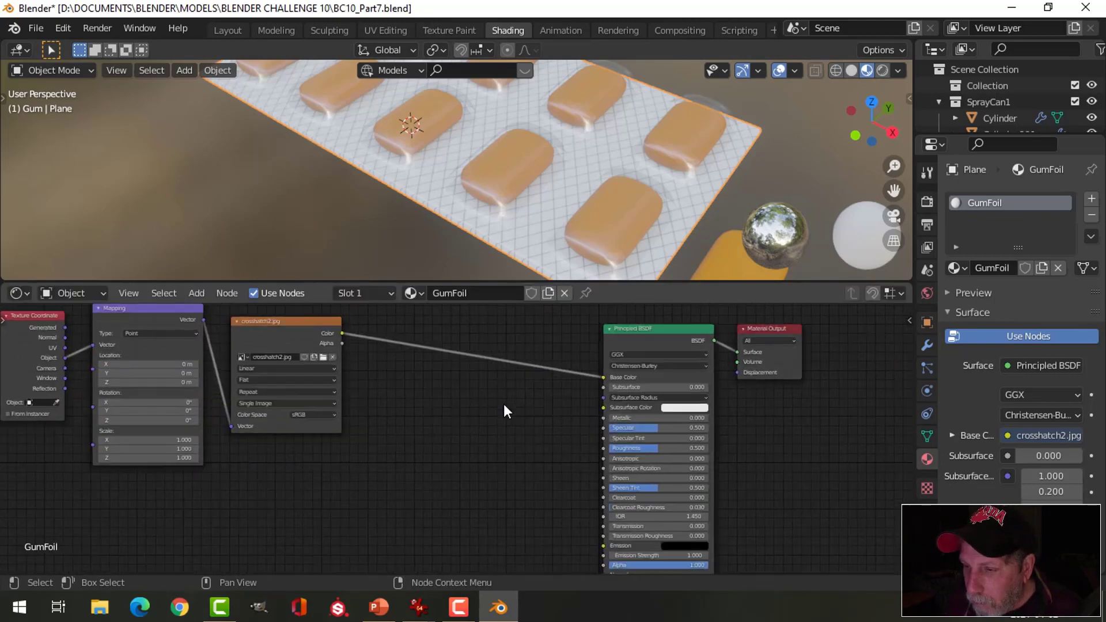
Step: Insert a MixRGB node on the image-to-shader link, with the image driving Fac and Multiply blending
key("shift+a")
mouse_move(470, 405)
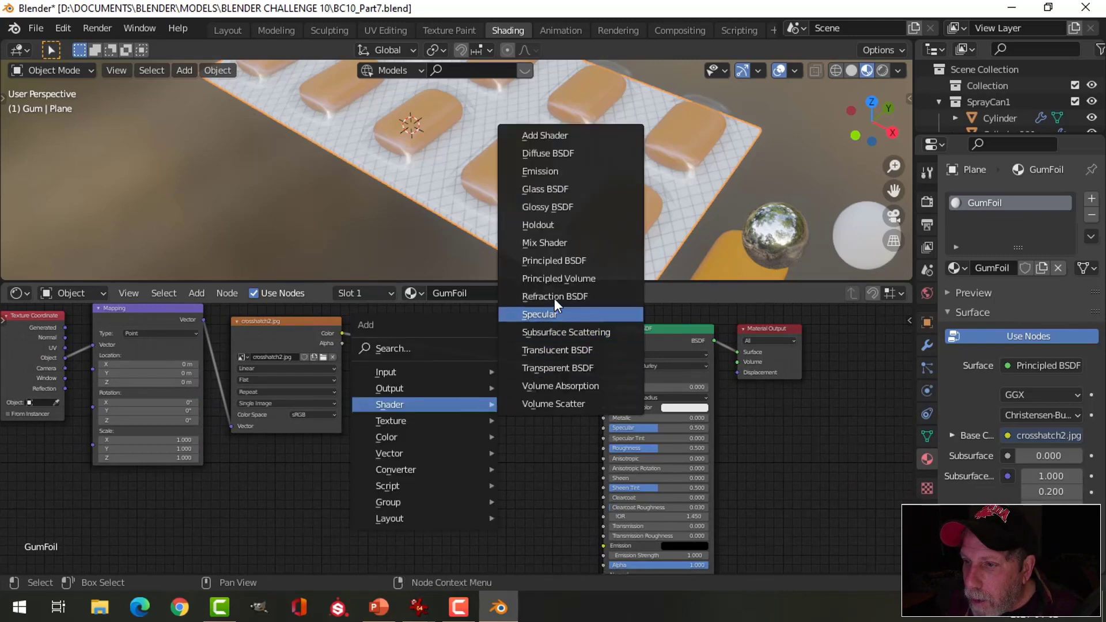
mouse_move(415, 437)
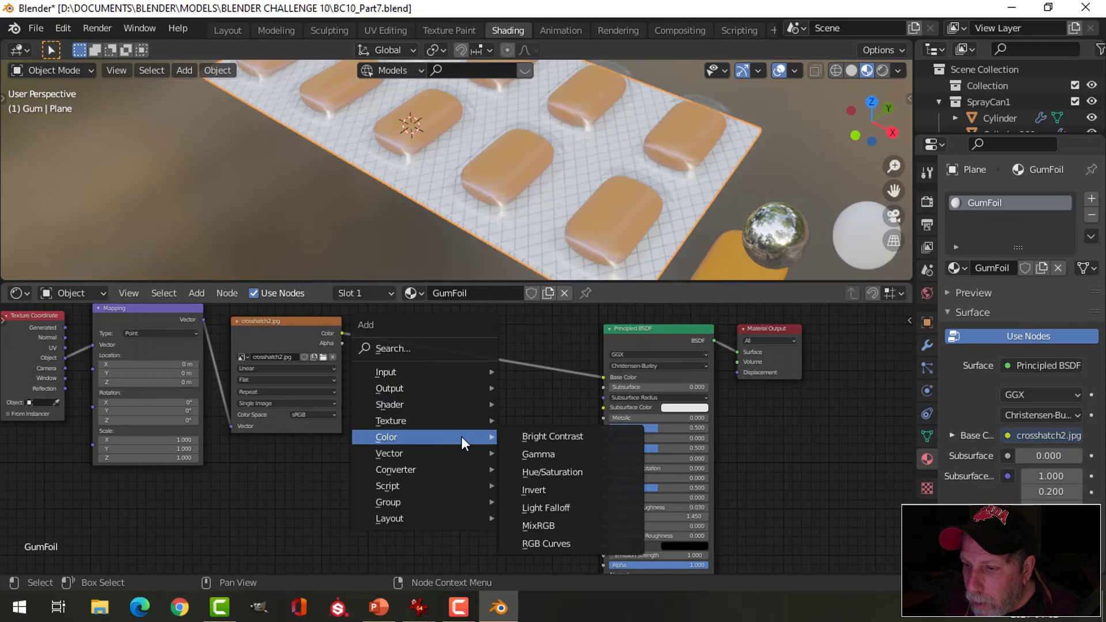
left_click(547, 524)
left_click(472, 345)
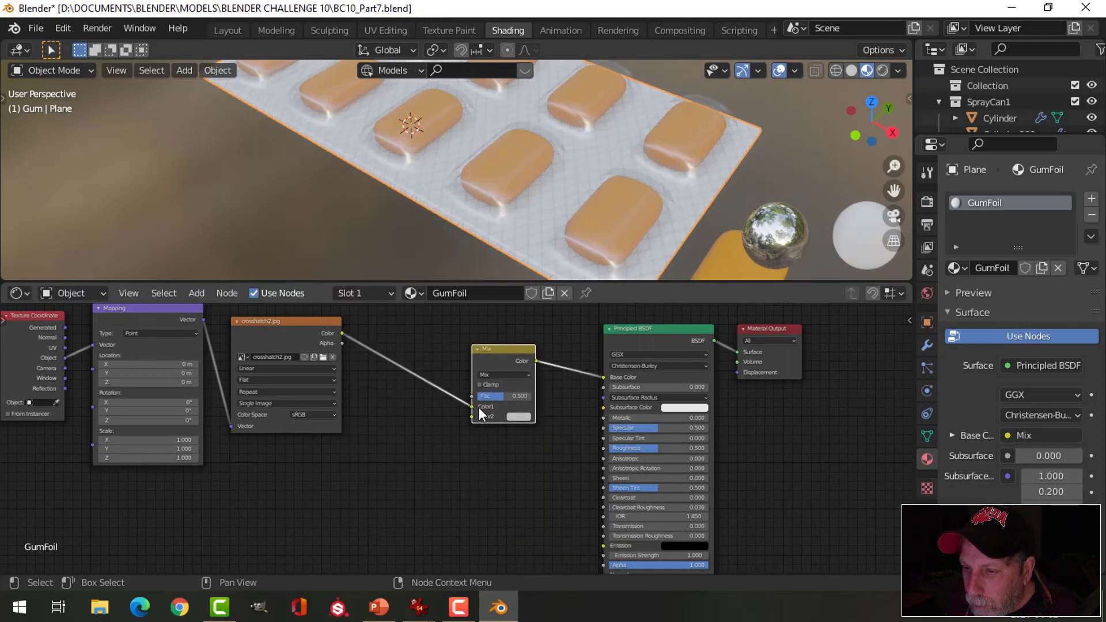
left_click_drag(472, 407, 471, 396)
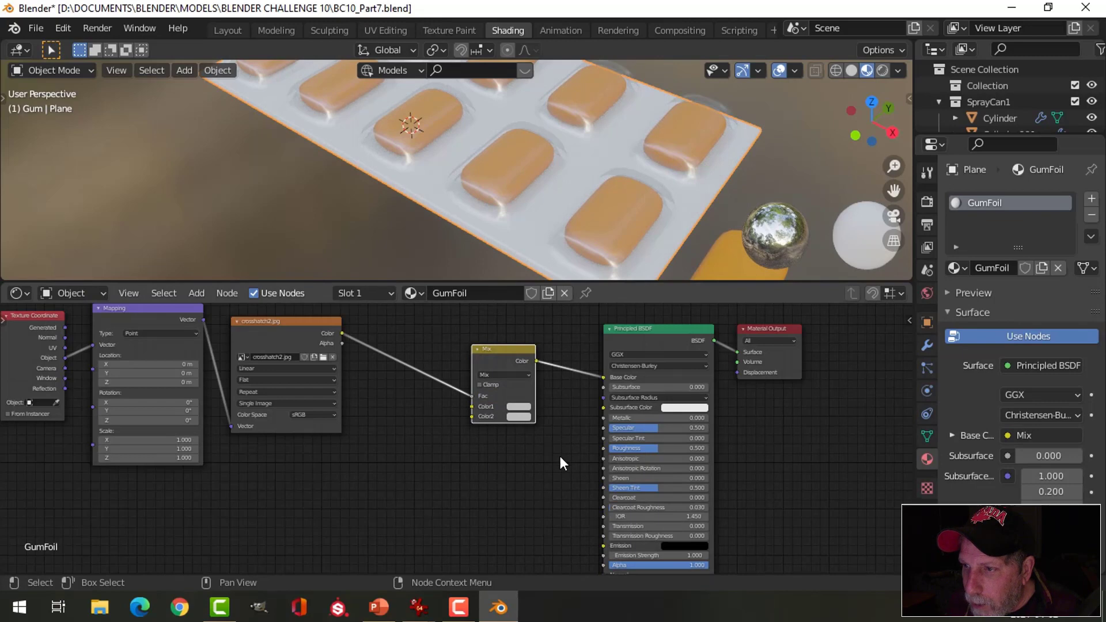
scroll(560, 456, "up", 1)
scroll(560, 457, "up", 2)
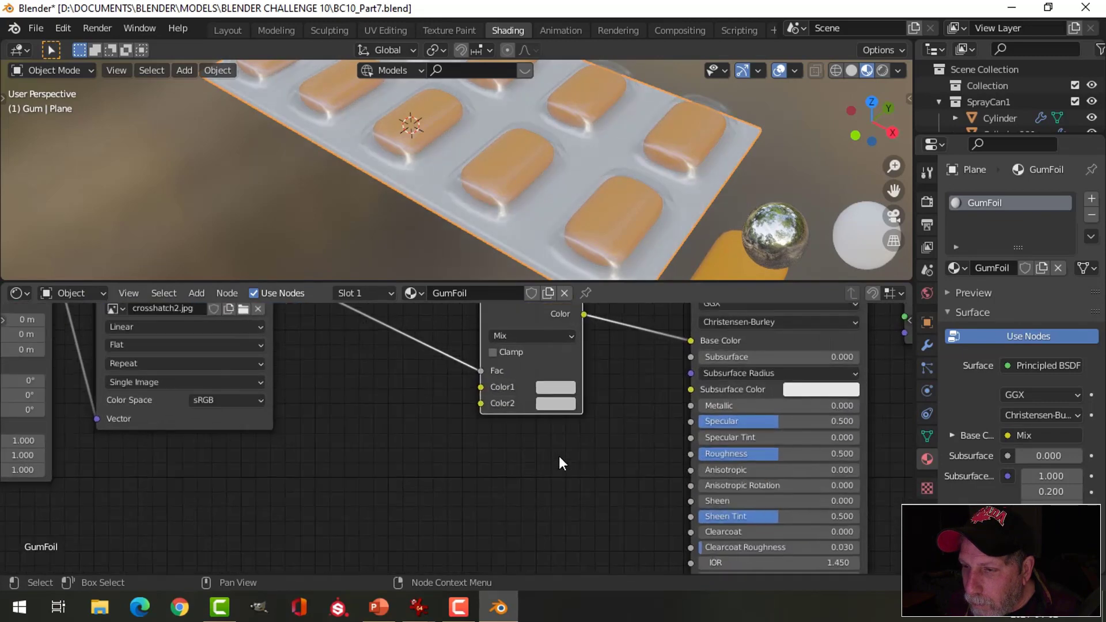
scroll(559, 464, "down", 1)
left_click(521, 352)
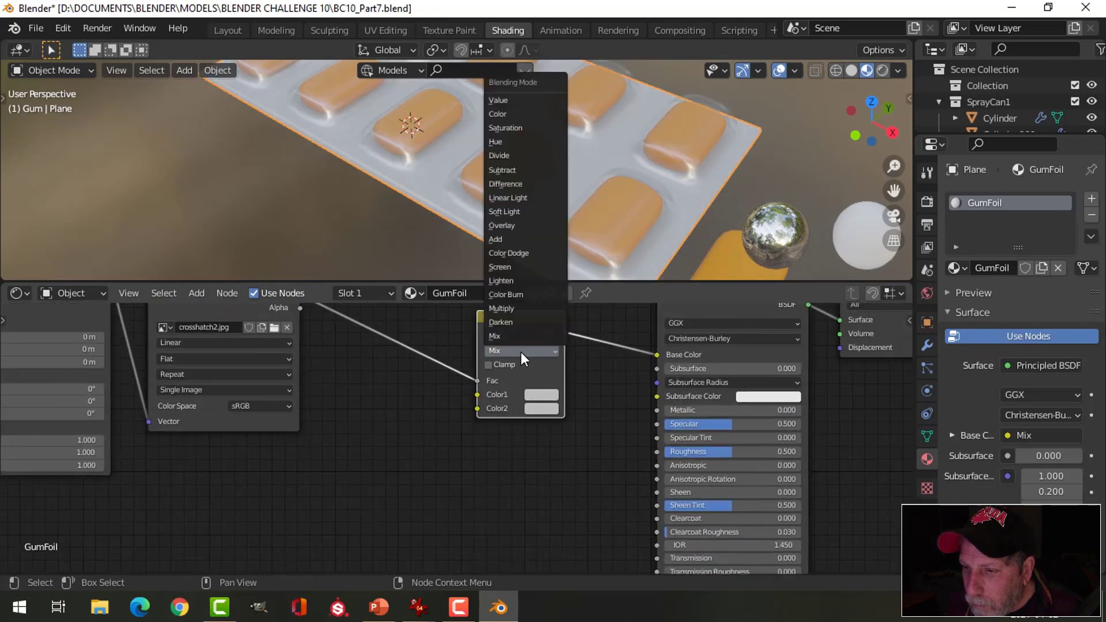
left_click(518, 309)
scroll(582, 397, "up", 3)
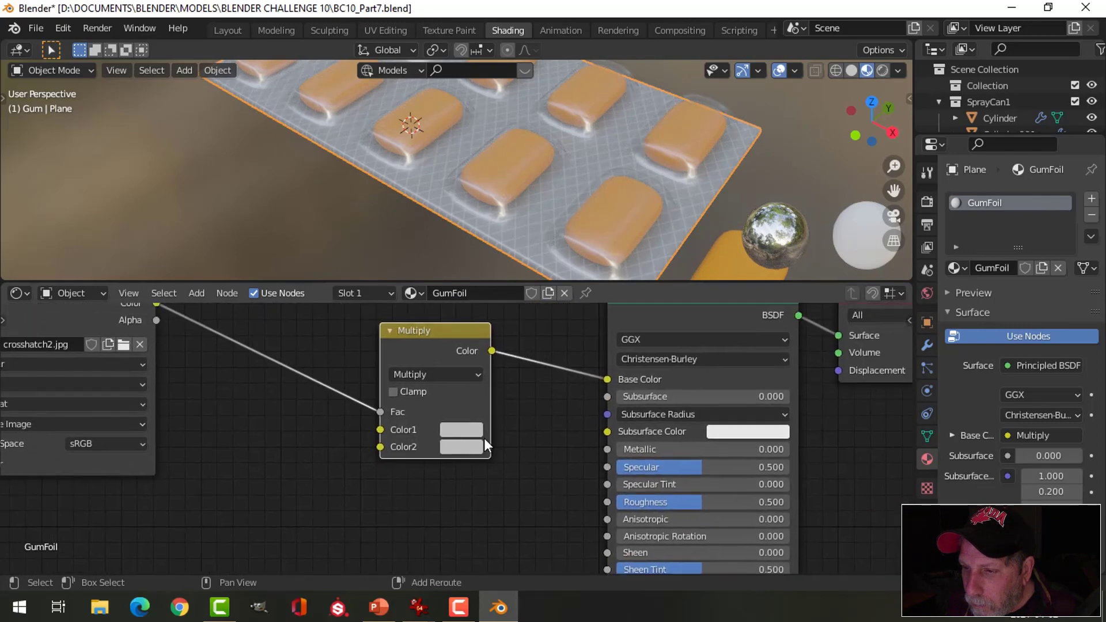
Step: Set the mix's Color1 to light blue and Color2 to dark navy blue
left_click(482, 429)
left_click_drag(551, 212, 552, 189)
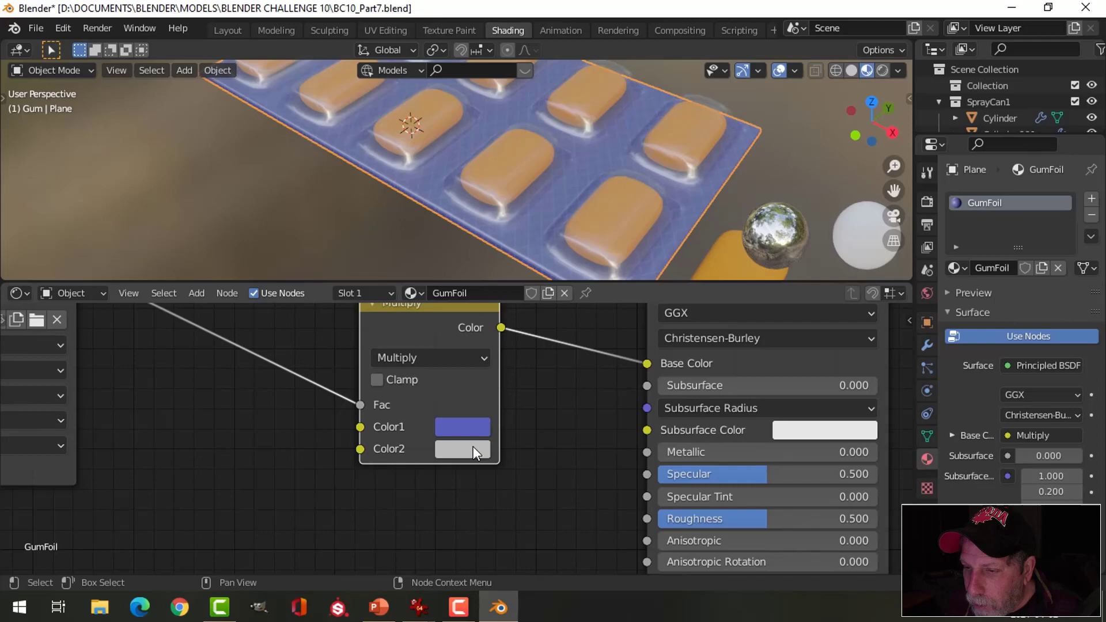
left_click(448, 451)
left_click(565, 212)
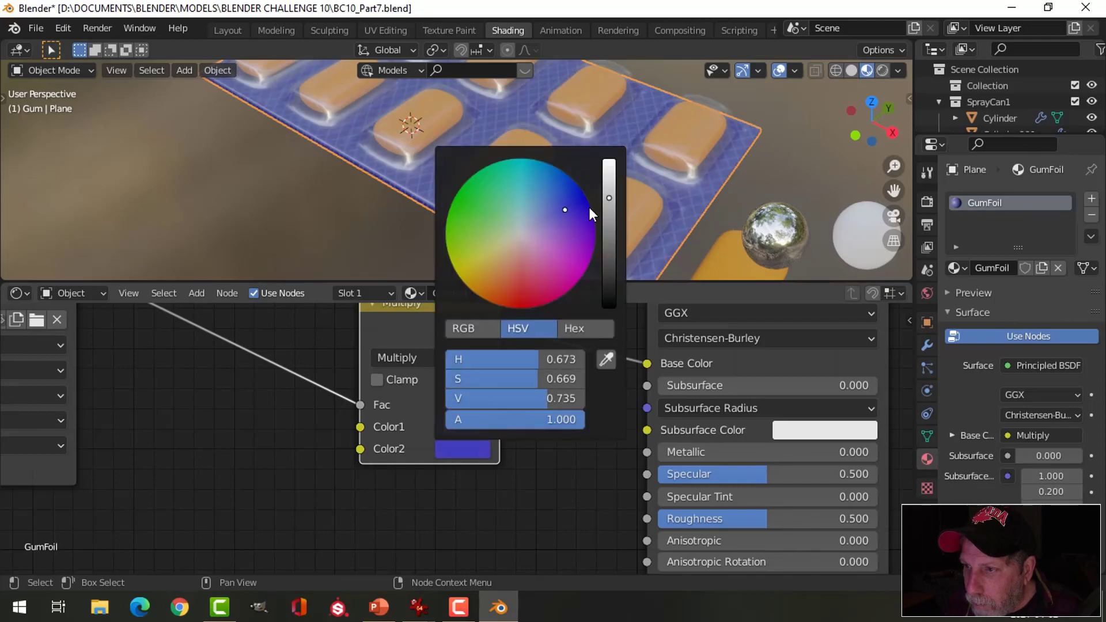
left_click_drag(611, 203, 609, 253)
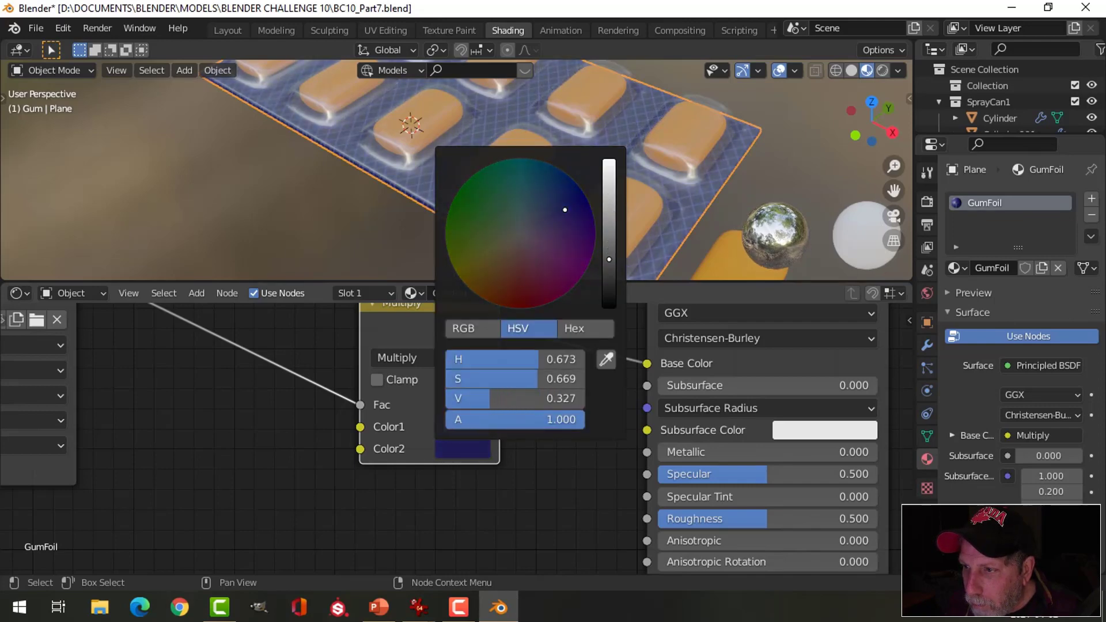
scroll(607, 238, "up", 2)
middle_click_drag(626, 219, 573, 238)
scroll(585, 202, "up", 3)
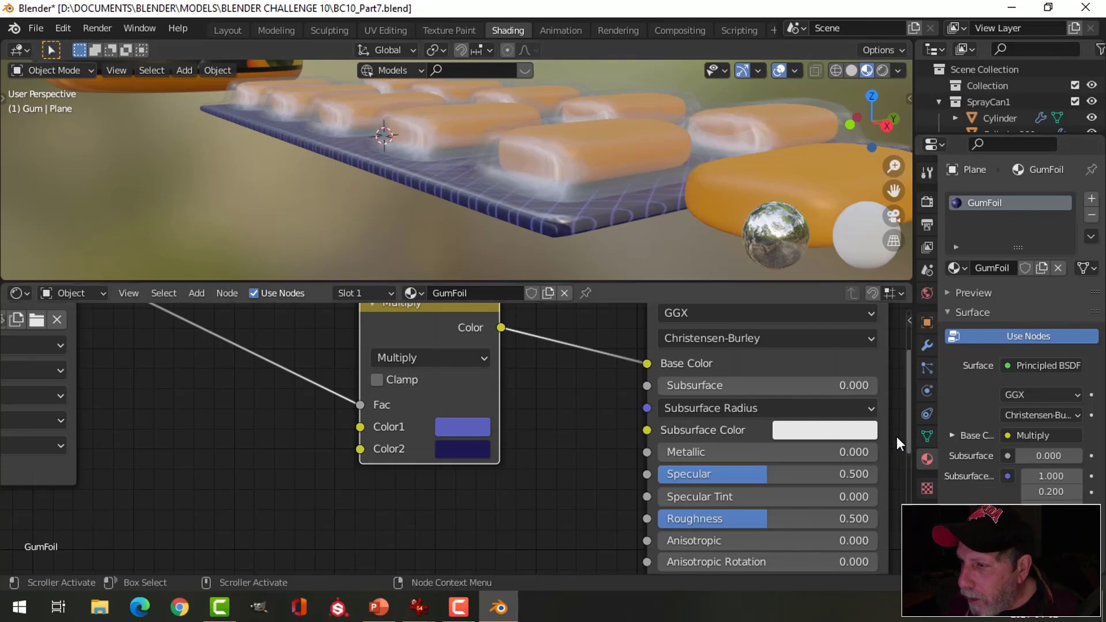
Step: Reduce the foil's Solidify modifier thickness from 0.036 m to 0.012 m
left_click(927, 346)
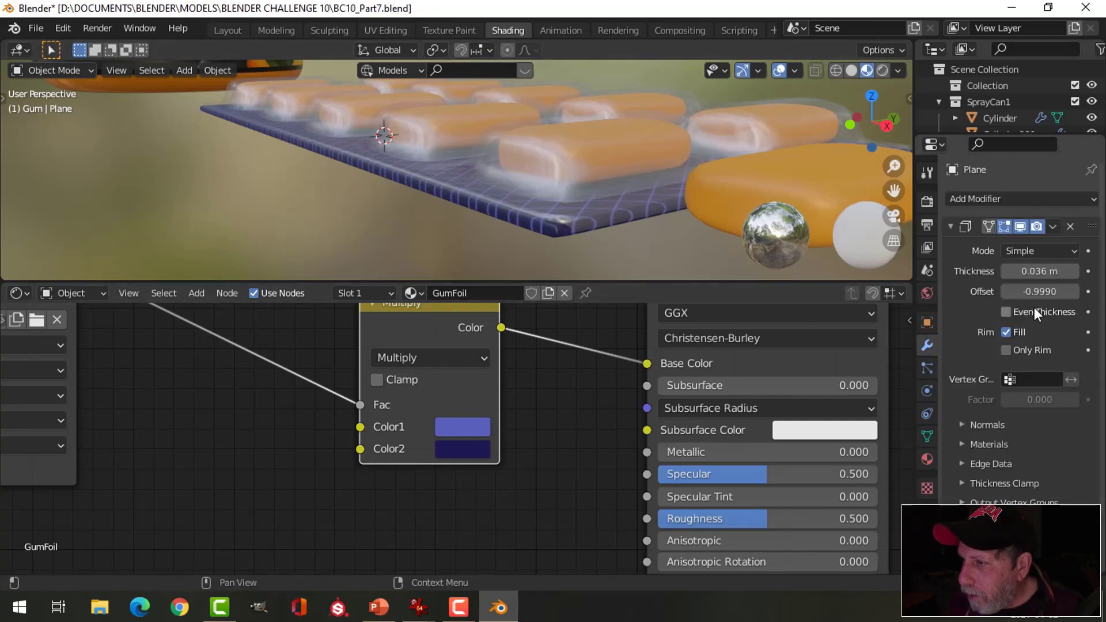
left_click_drag(1042, 276, 1021, 275)
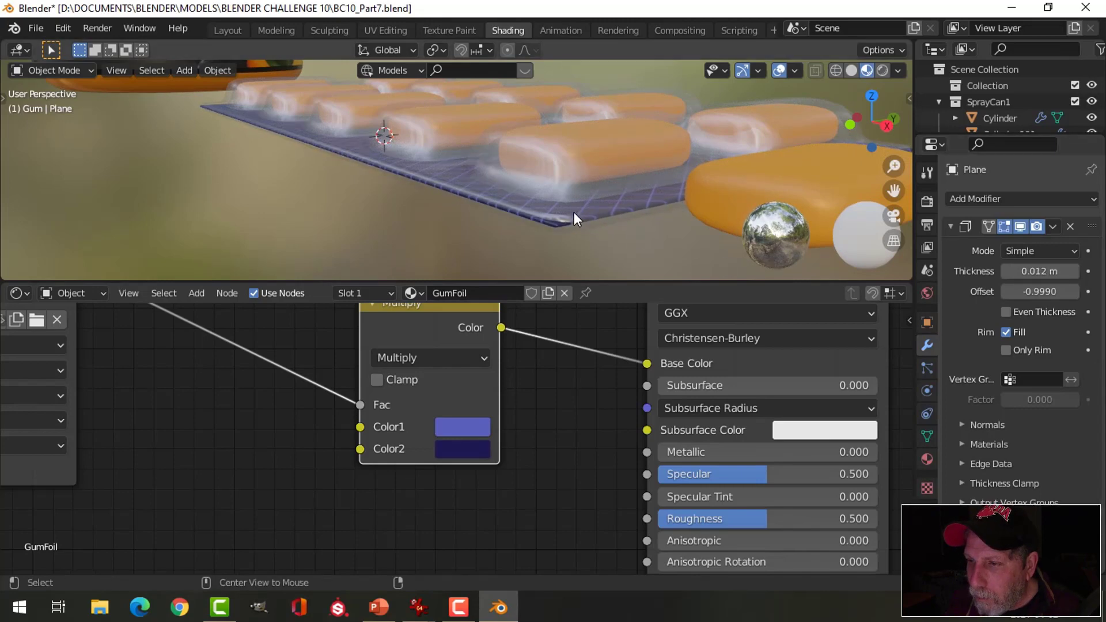
middle_click_drag(574, 212, 654, 159)
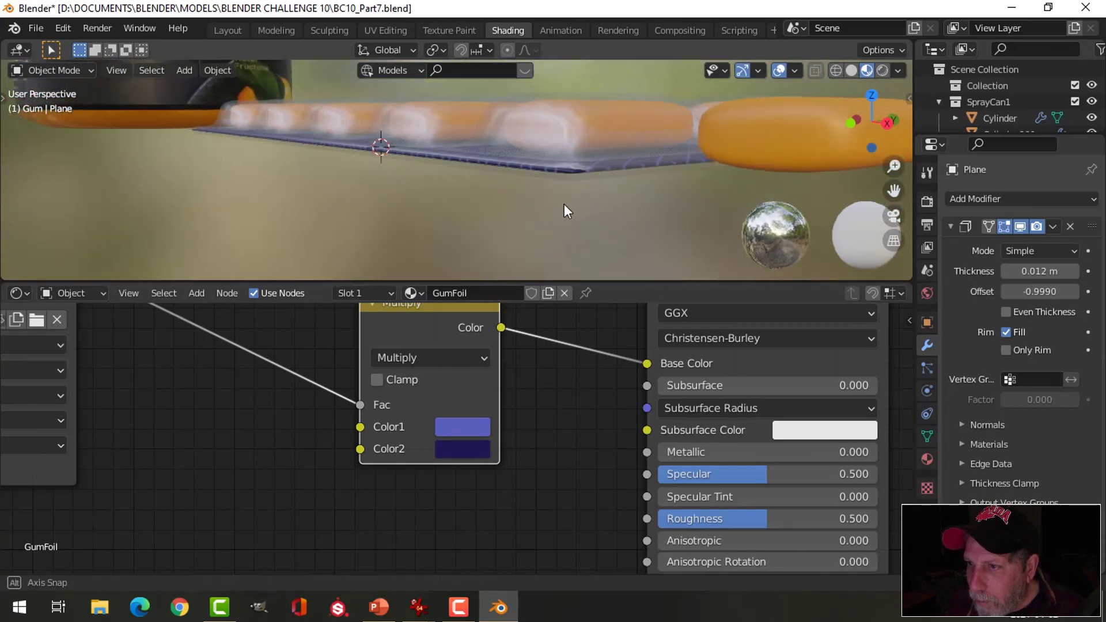
Step: In the Layout workspace, view the tray from the front and select the foil backing plane
middle_click_drag(565, 204, 470, 126)
left_click(233, 31)
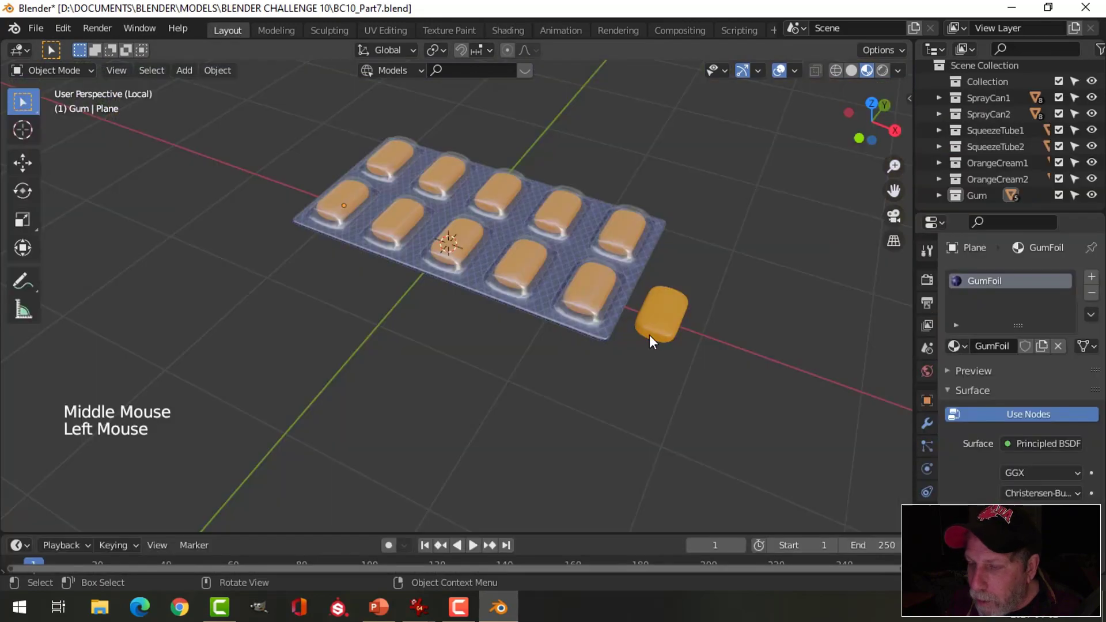
middle_click_drag(649, 334, 625, 312)
key("KP_1")
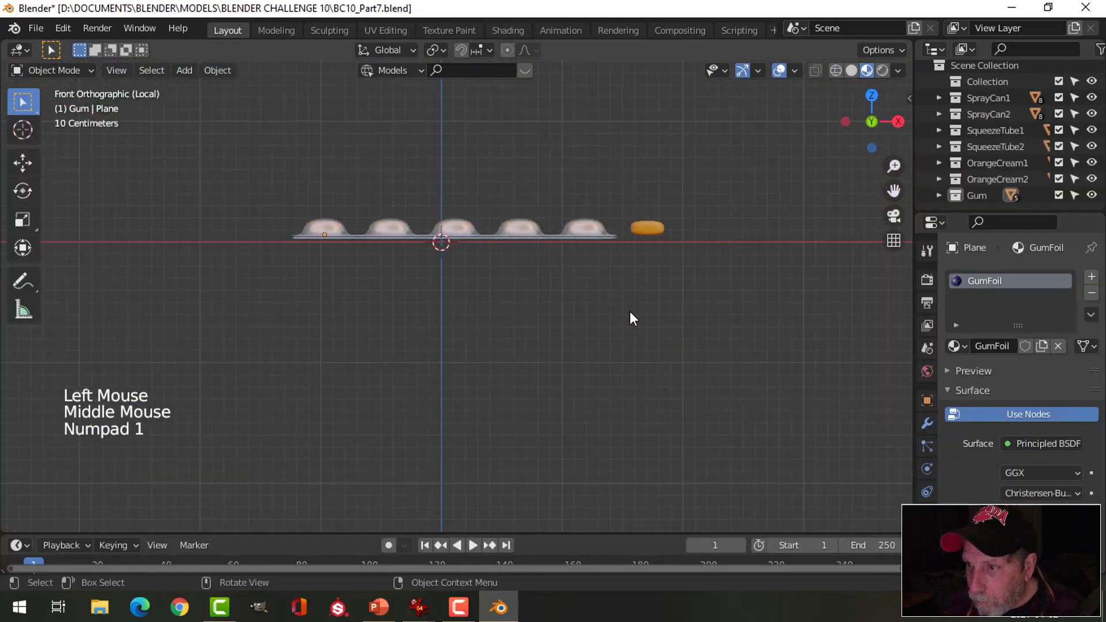
scroll(630, 314, "up", 5)
middle_click_drag(650, 245, 464, 315, "shift")
scroll(464, 314, "up", 3)
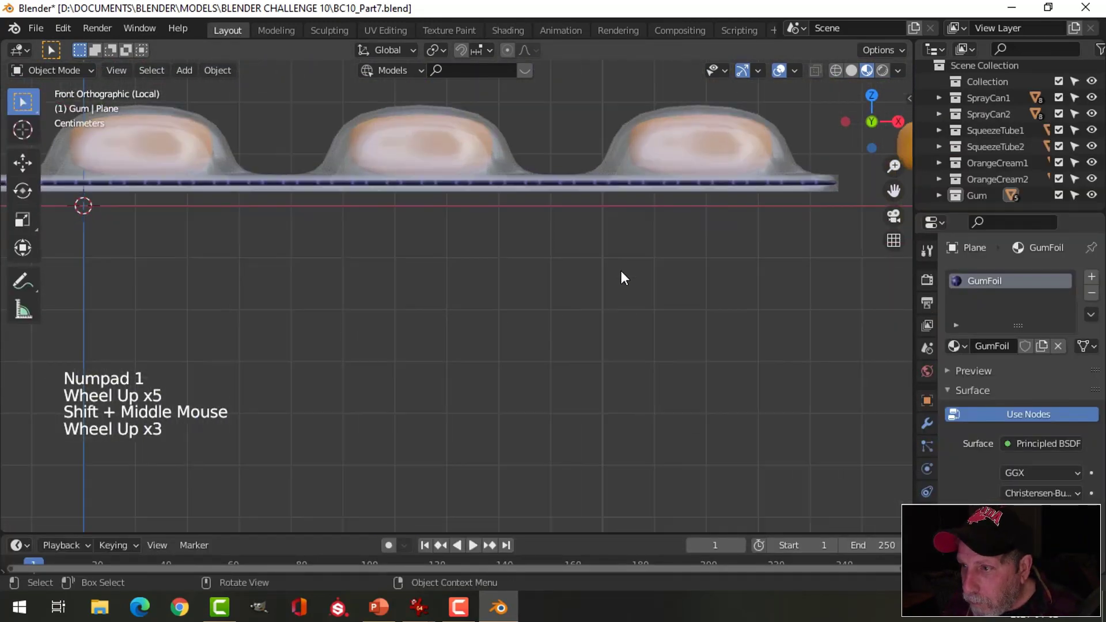
left_click(651, 185)
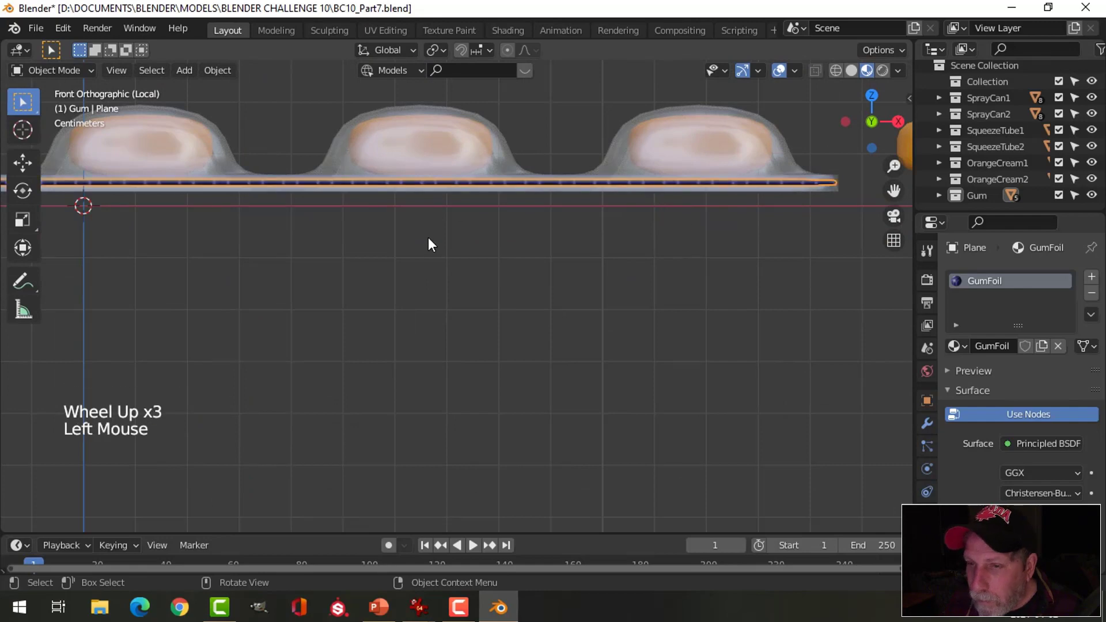
scroll(428, 238, "down", 3)
middle_click_drag(345, 265, 593, 233, "shift")
middle_click_drag(293, 232, 548, 258, "shift")
key("alt+a")
left_click(491, 222)
key("KP_1")
scroll(548, 257, "up", 3)
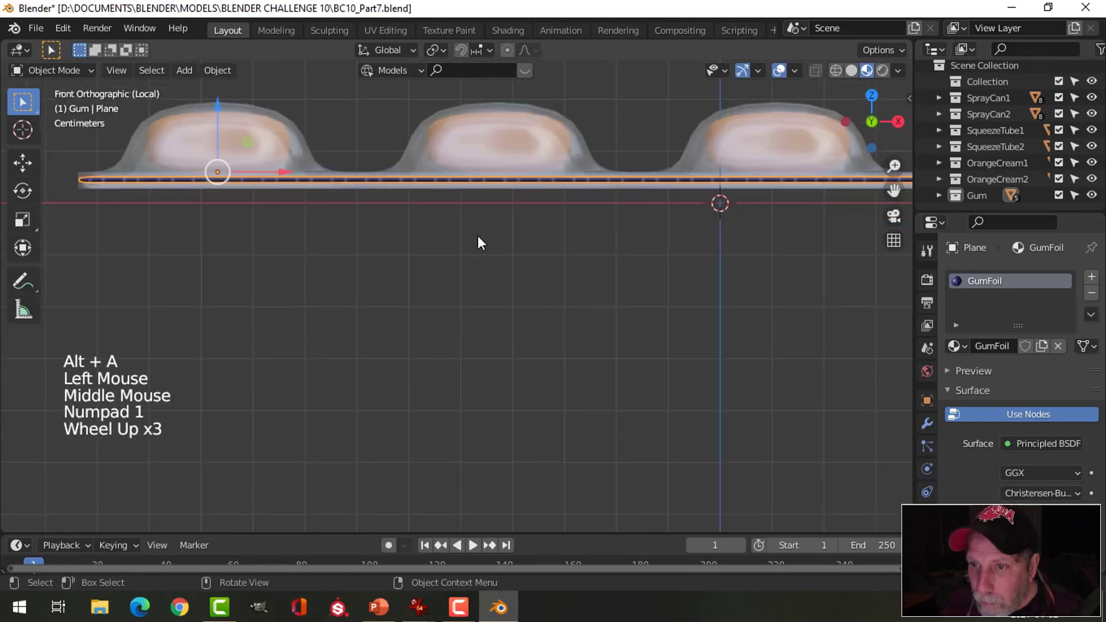
Step: Lower the foil plane about 0.025 m along Z, just beneath the blister tray
left_click_drag(220, 106, 225, 117)
scroll(634, 253, "down", 2)
key("alt+a")
mouse_move(679, 272)
middle_mouse_down()
mouse_move(626, 311)
mouse_move(575, 268)
mouse_move(620, 330)
mouse_move(630, 313)
mouse_move(586, 274)
middle_mouse_up()
scroll(627, 317, "down", 4)
scroll(620, 331, "up", 2)
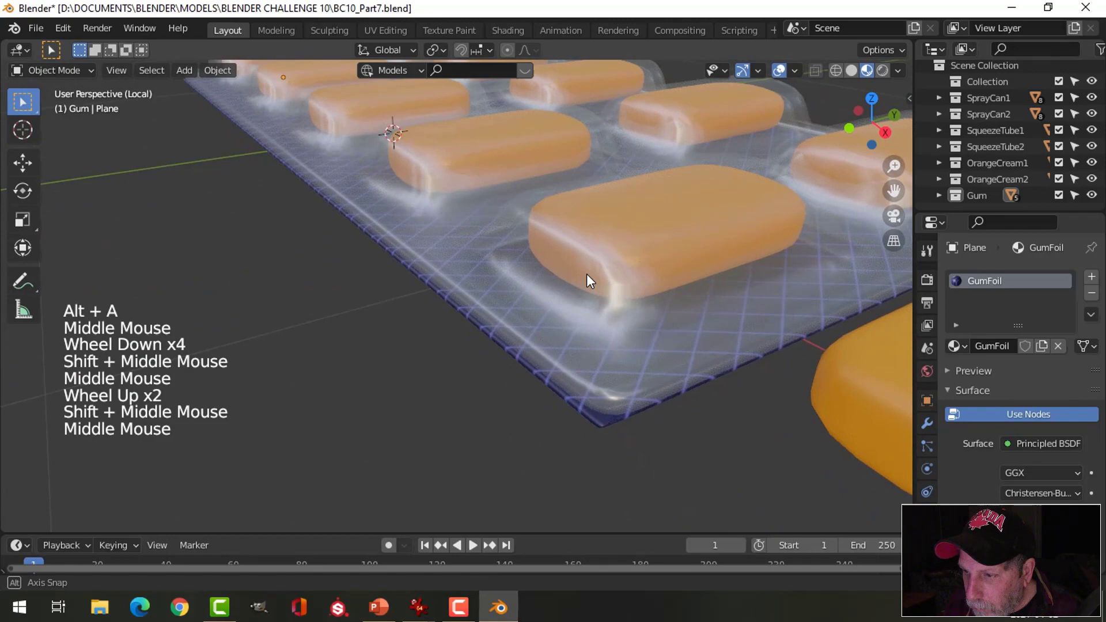
scroll(587, 275, "down", 2)
Step: Lower GumFoil's Principled BSDF Roughness from 0.500 to 0.336 and put the foil into Edit Mode
left_click(507, 30)
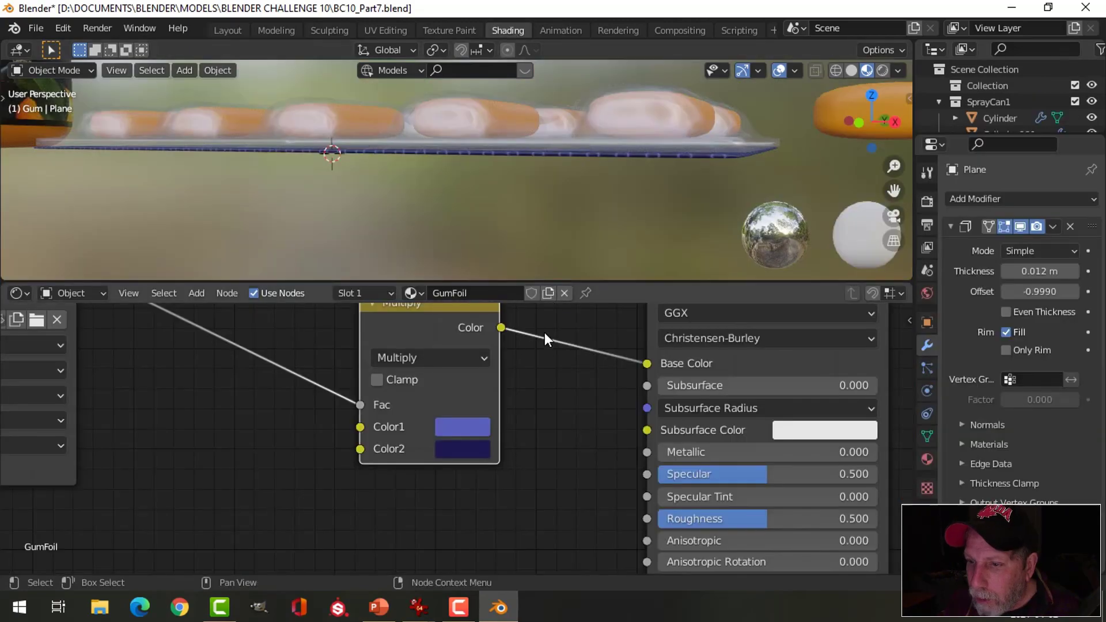
scroll(523, 386, "down", 1)
middle_click_drag(556, 432, 490, 361)
left_click_drag(640, 470, 616, 470)
mouse_move(658, 154)
middle_mouse_down()
mouse_move(624, 208)
mouse_move(601, 195)
mouse_move(610, 230)
mouse_move(618, 206)
mouse_move(640, 212)
mouse_move(616, 191)
mouse_move(640, 161)
mouse_move(647, 211)
mouse_move(583, 188)
middle_mouse_up()
key("Tab")
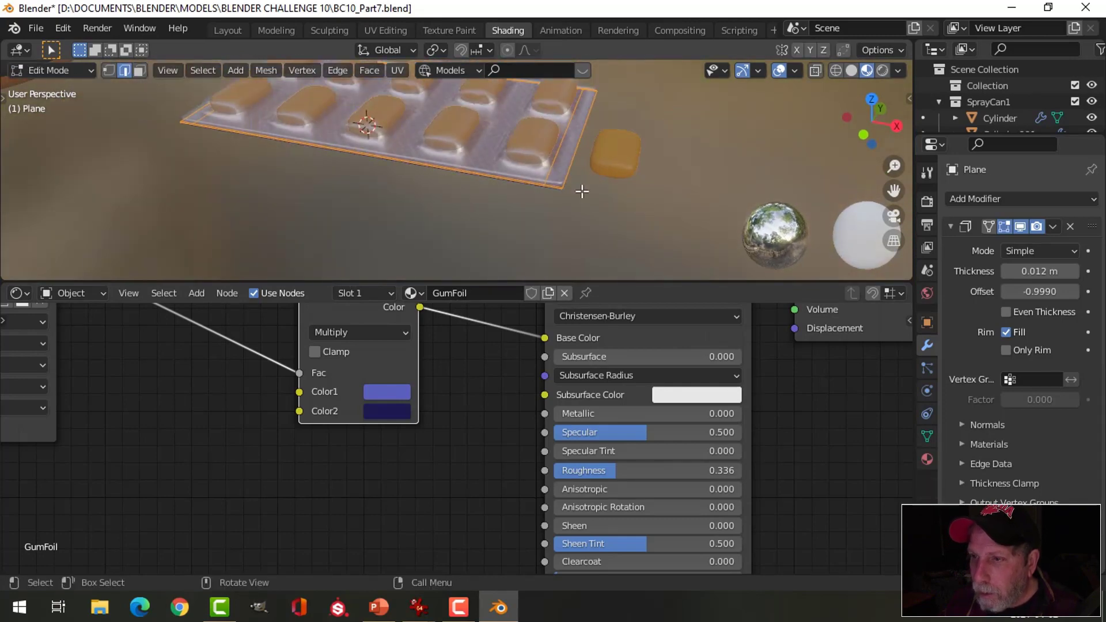
scroll(583, 187, "down", 2)
Step: Widen the foil plane about 1.02 along X and return to Object Mode
left_click(227, 30)
middle_click_drag(432, 136, 722, 225, "shift")
key("s")
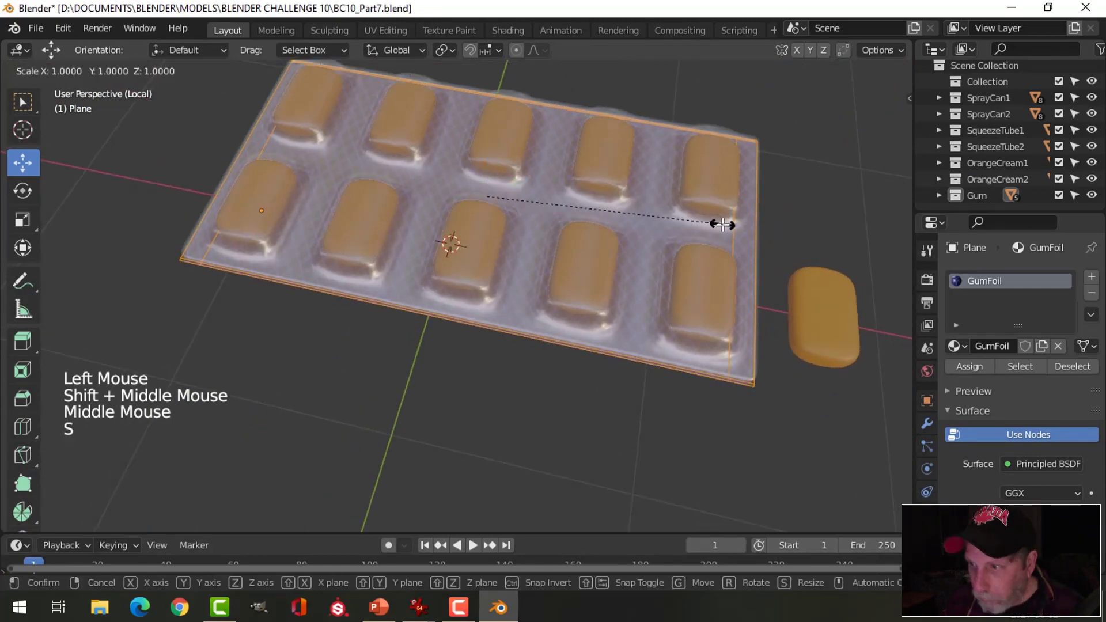
key("x")
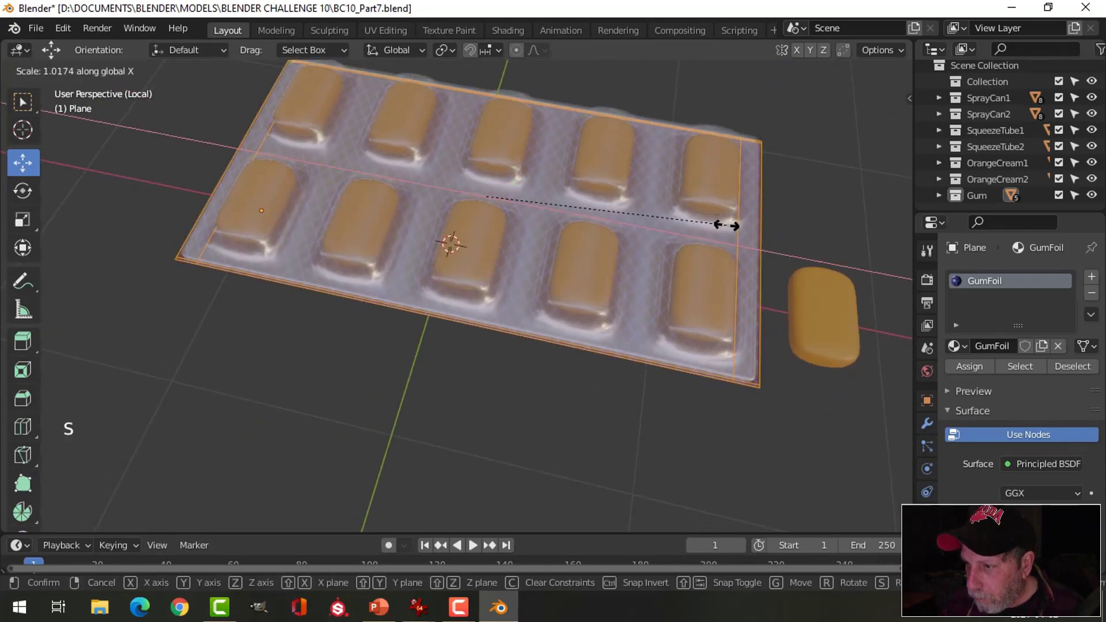
key("shift")
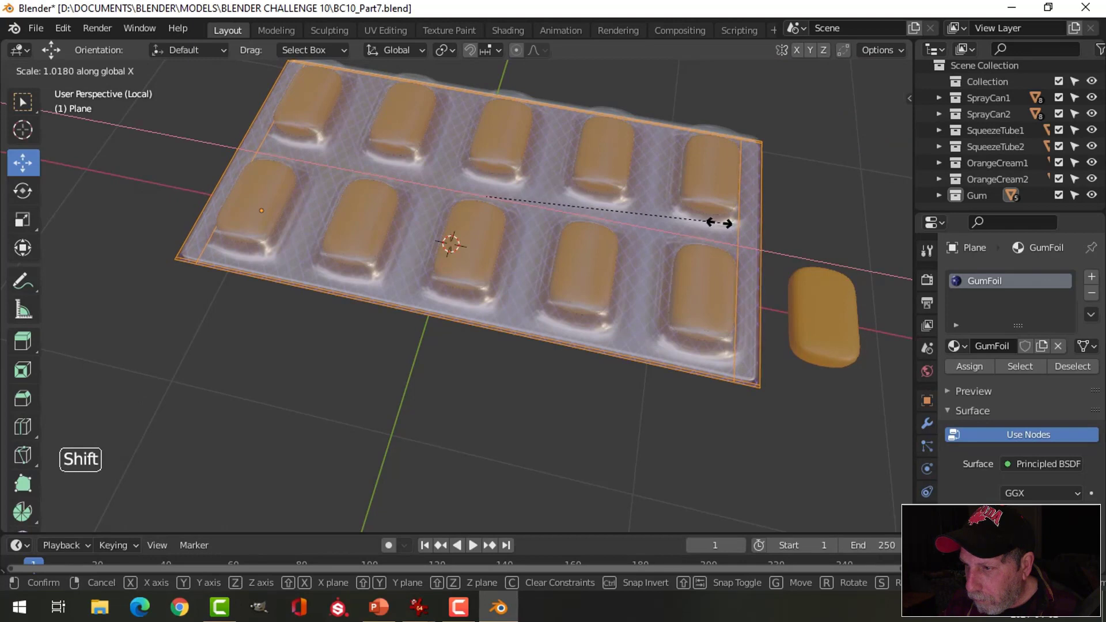
left_click(711, 221)
key("Tab")
Step: Check the tray from a low side view and save the file as BC10_Part7.blend
middle_click_drag(712, 220, 668, 237)
key("alt+a")
scroll(668, 237, "up", 2)
middle_click_drag(699, 282, 746, 248)
left_click(632, 229)
scroll(572, 253, "up", 2)
middle_click_drag(573, 253, 630, 317)
key("alt+a")
scroll(576, 254, "down", 3)
scroll(618, 319, "down", 2)
scroll(634, 327, "up", 2)
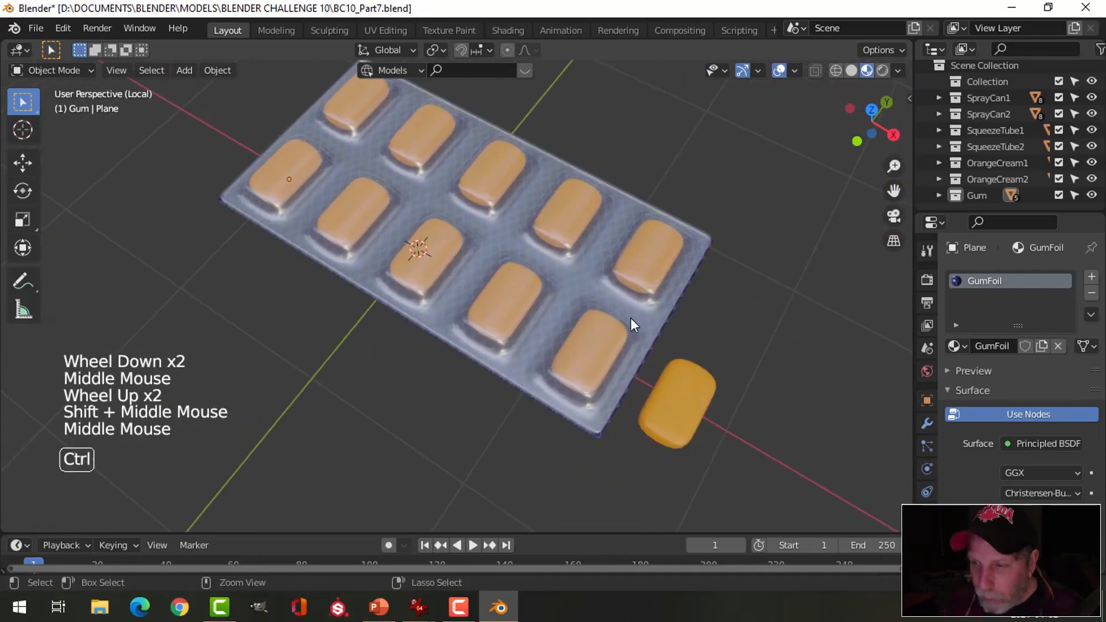
key("ctrl+s")
Step: Unhide the white gum box cover Plane.001 and select it
scroll(627, 313, "down", 2)
middle_click_drag(549, 329, 608, 310, "shift")
key("alt+h")
key("alt+a")
left_click(530, 245)
middle_click_drag(599, 267, 693, 279)
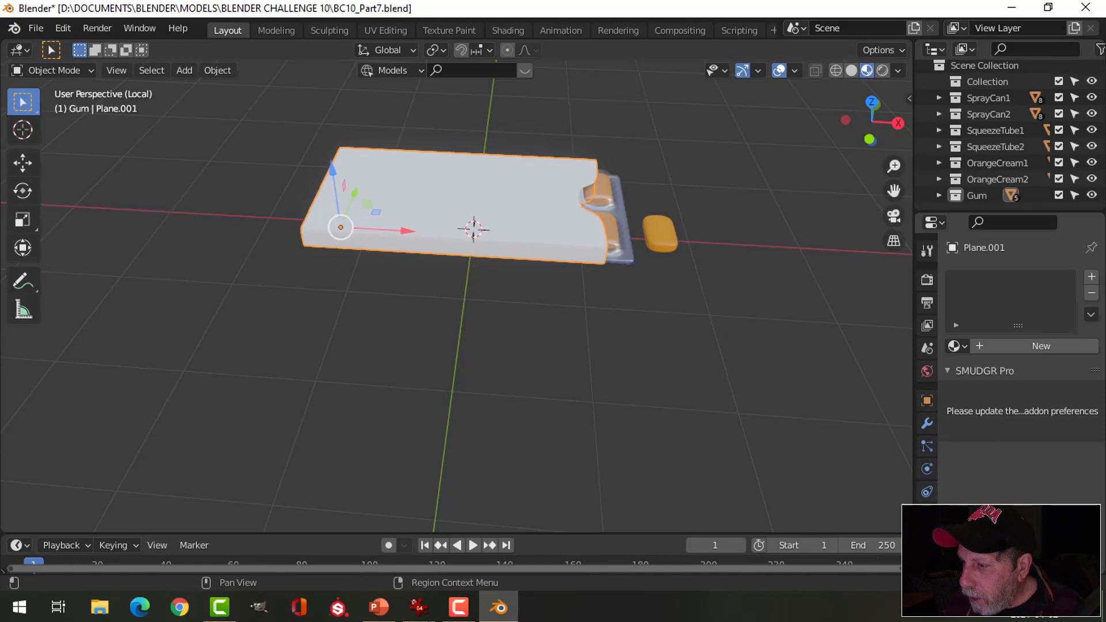
Step: Assign the NozzleTop material to the cover and make it a single-user copy
left_click(958, 346)
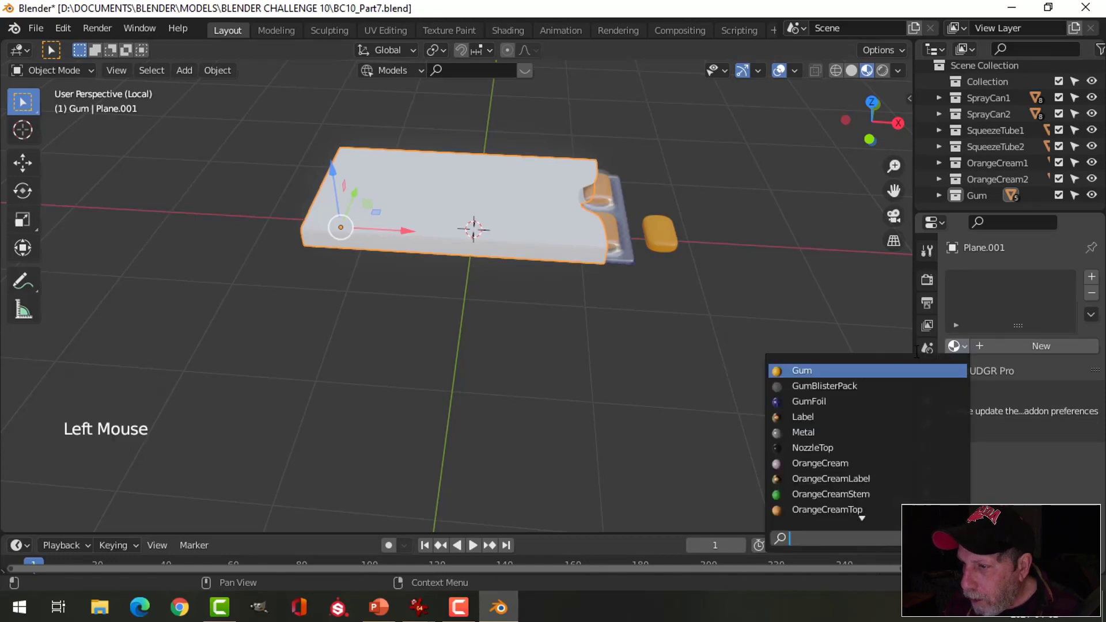
left_click(813, 447)
middle_click_drag(718, 372, 795, 340)
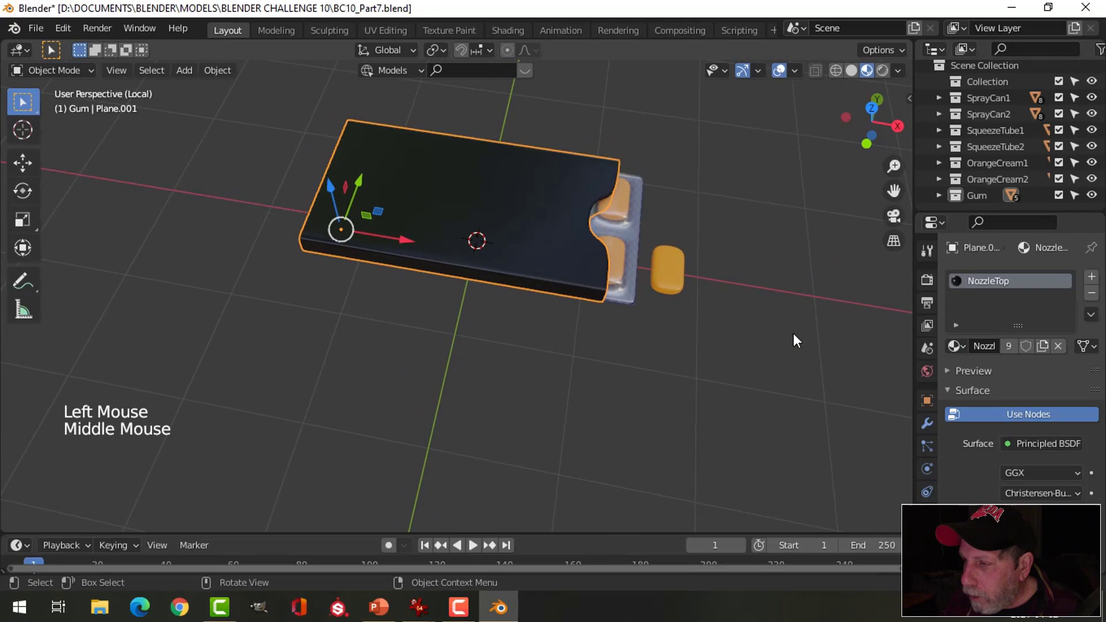
left_click(1042, 345)
Step: Rename the copied material to GumBox
double_click(1018, 280)
left_click(1063, 280)
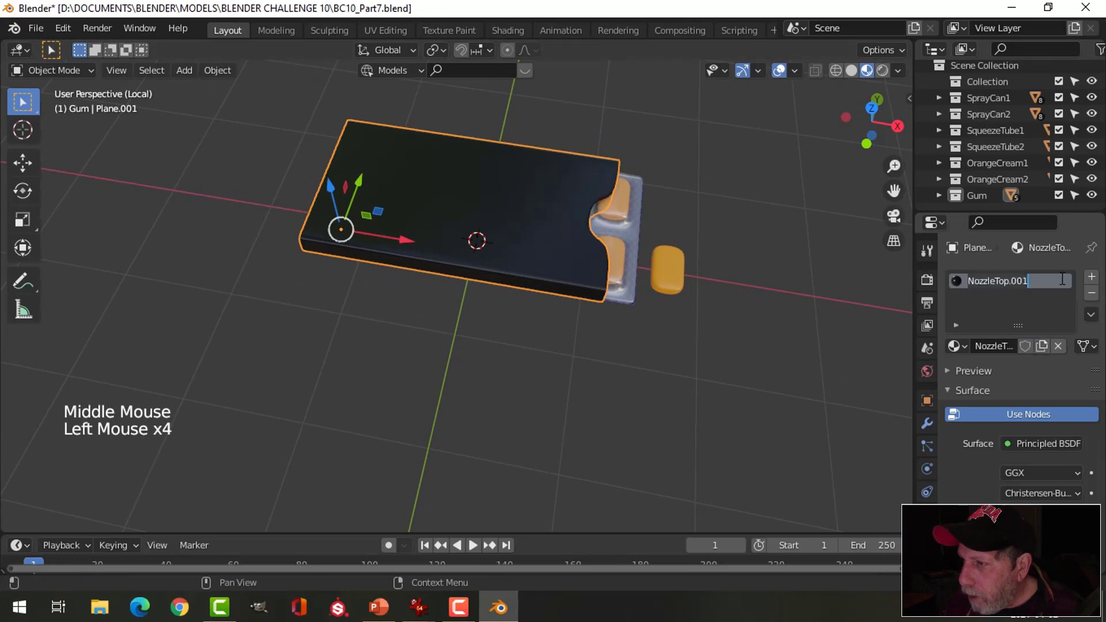
type("GumB")
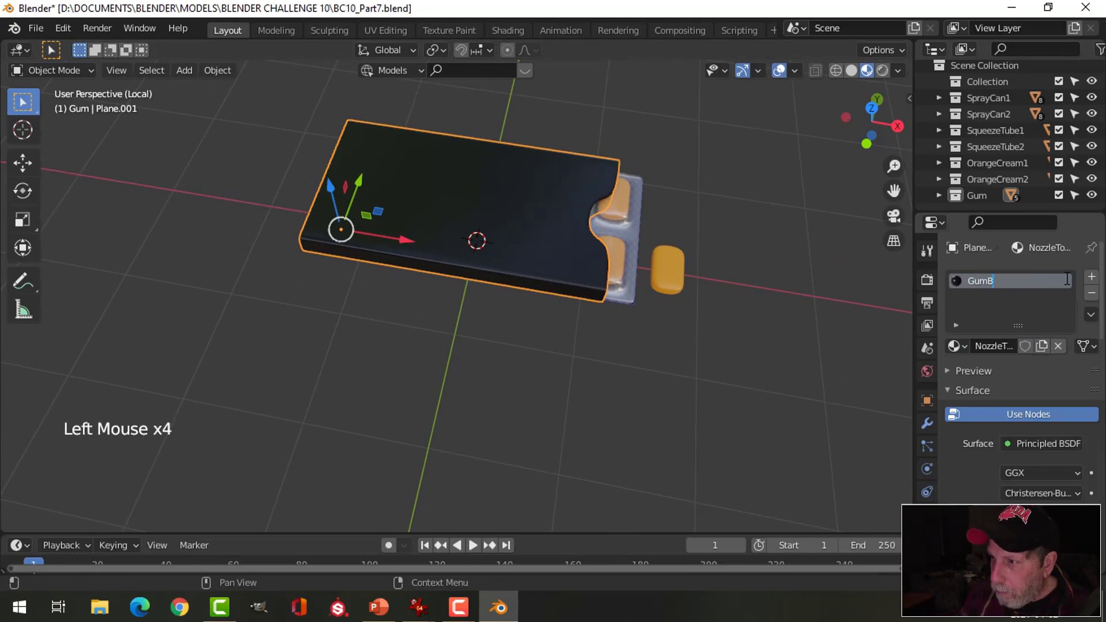
type("ox")
key("Return")
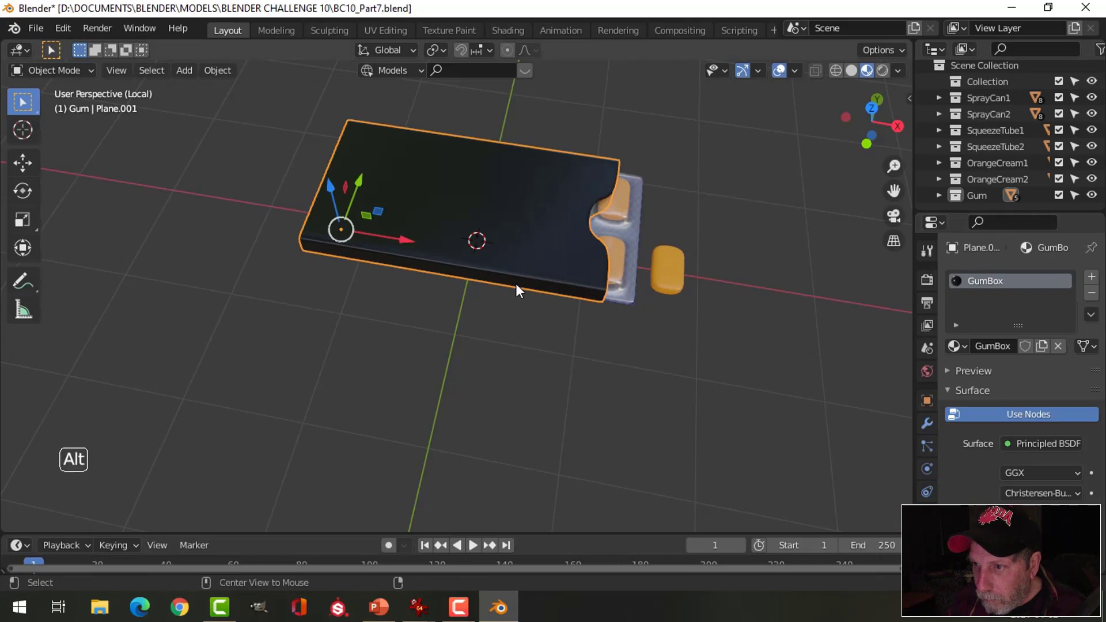
key("alt+a")
mouse_move(517, 283)
middle_mouse_down()
mouse_move(526, 206)
mouse_move(555, 296)
mouse_move(528, 239)
mouse_move(468, 256)
mouse_move(499, 262)
mouse_move(502, 283)
middle_mouse_up()
scroll(546, 285, "up", 2)
scroll(498, 259, "up", 3)
scroll(499, 259, "down", 2)
middle_click_drag(501, 282, 572, 356)
scroll(565, 340, "down", 2)
left_click(542, 285)
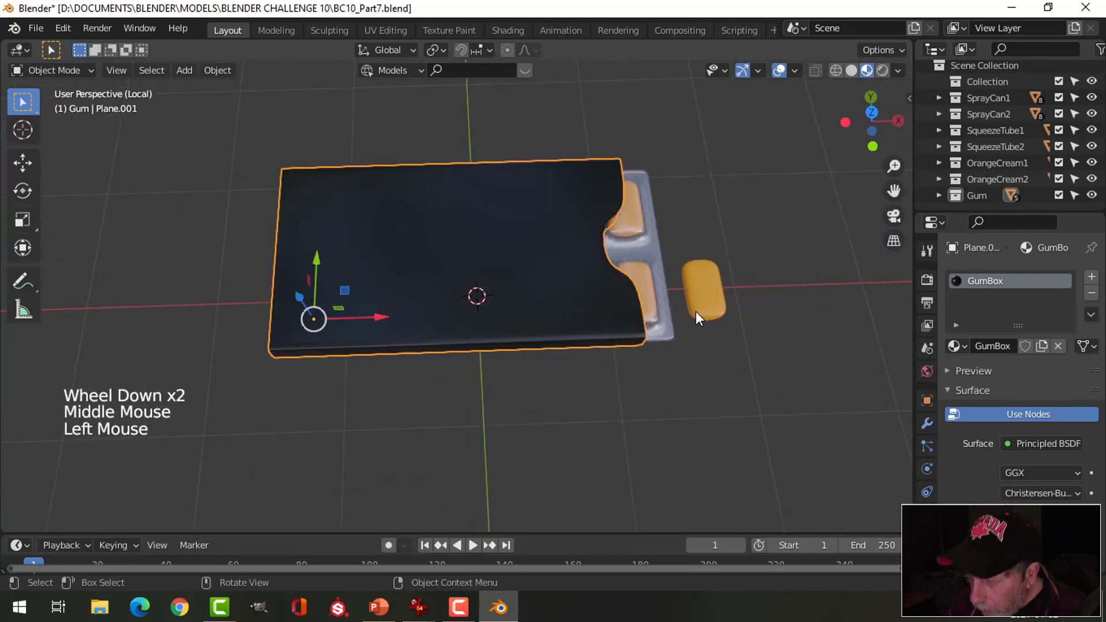
key("KP_7")
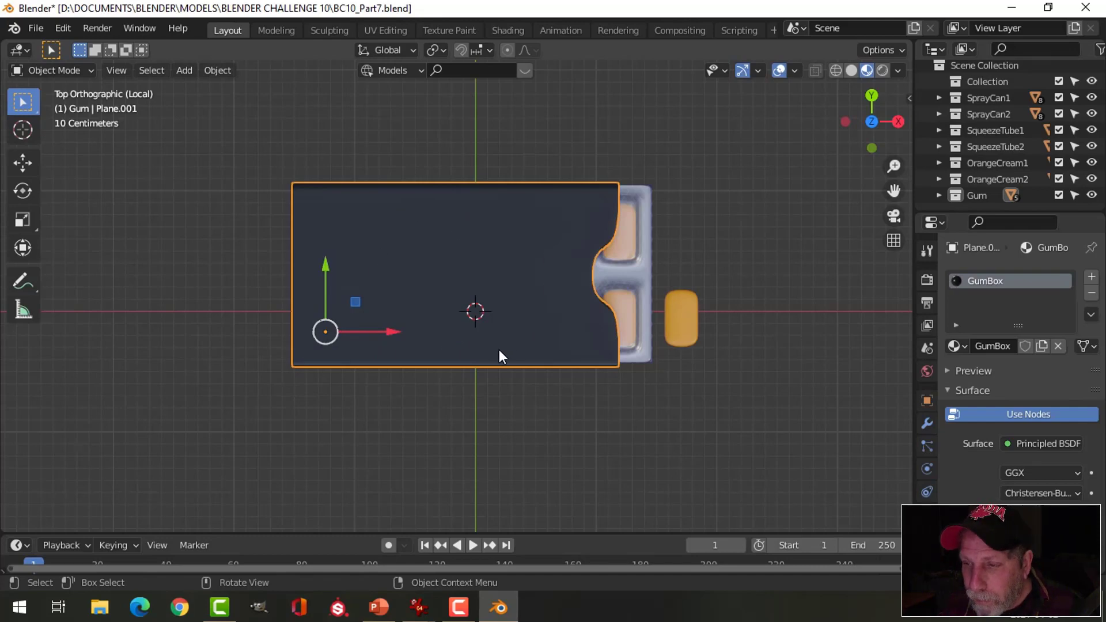
middle_click_drag(499, 362, 319, 287)
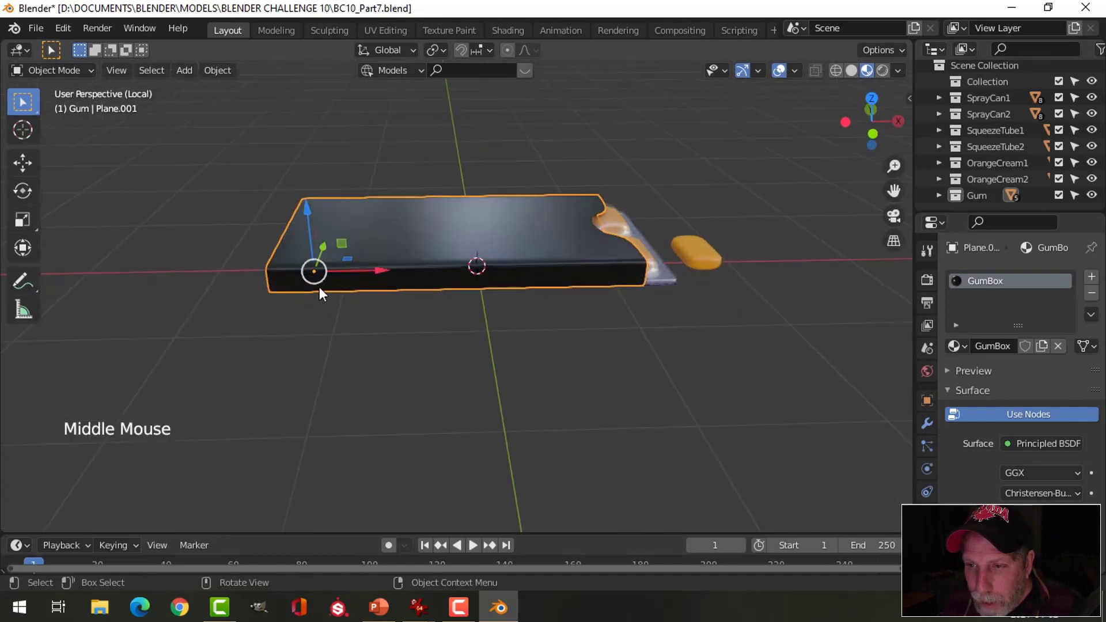
middle_click_drag(488, 229, 426, 279)
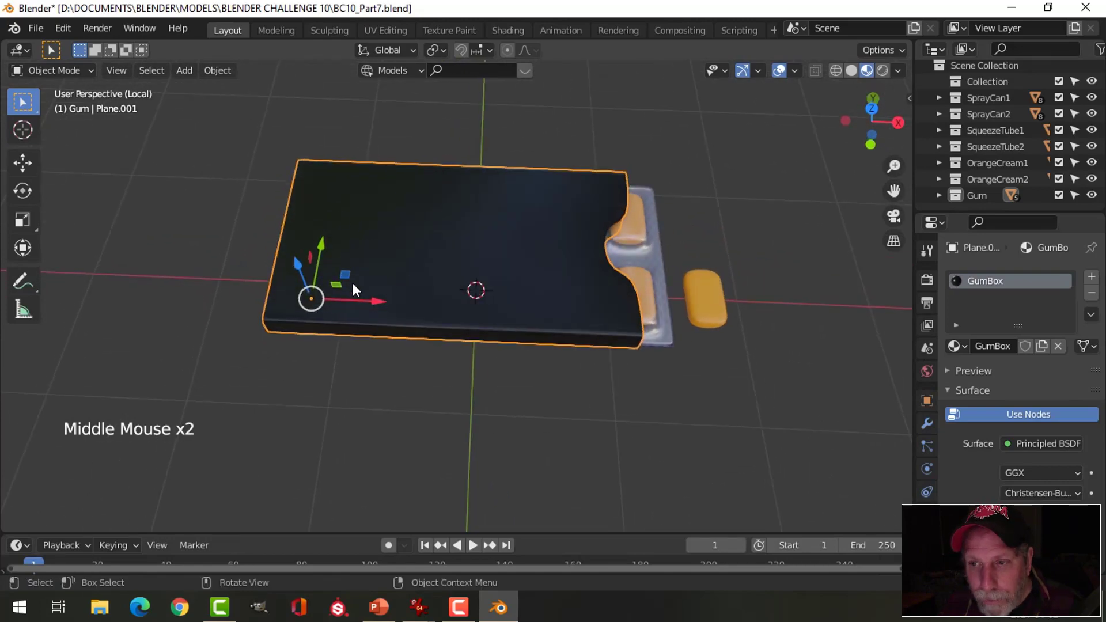
scroll(459, 255, "down", 1)
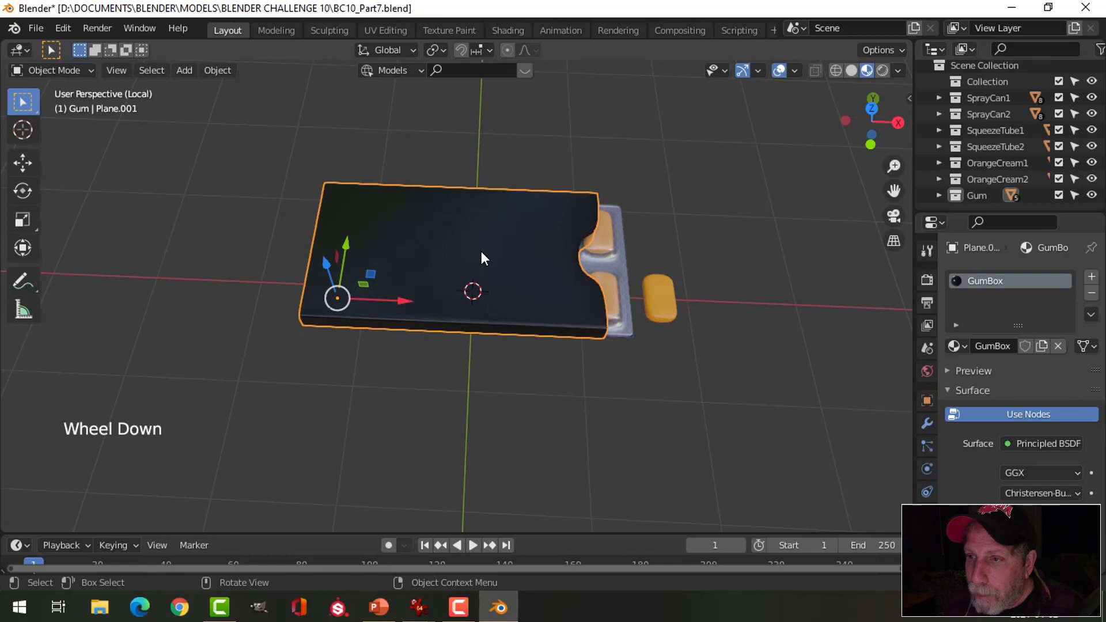
Step: In the UV Editing workspace's top view, brush-select all faces of the gum box
left_click(391, 30)
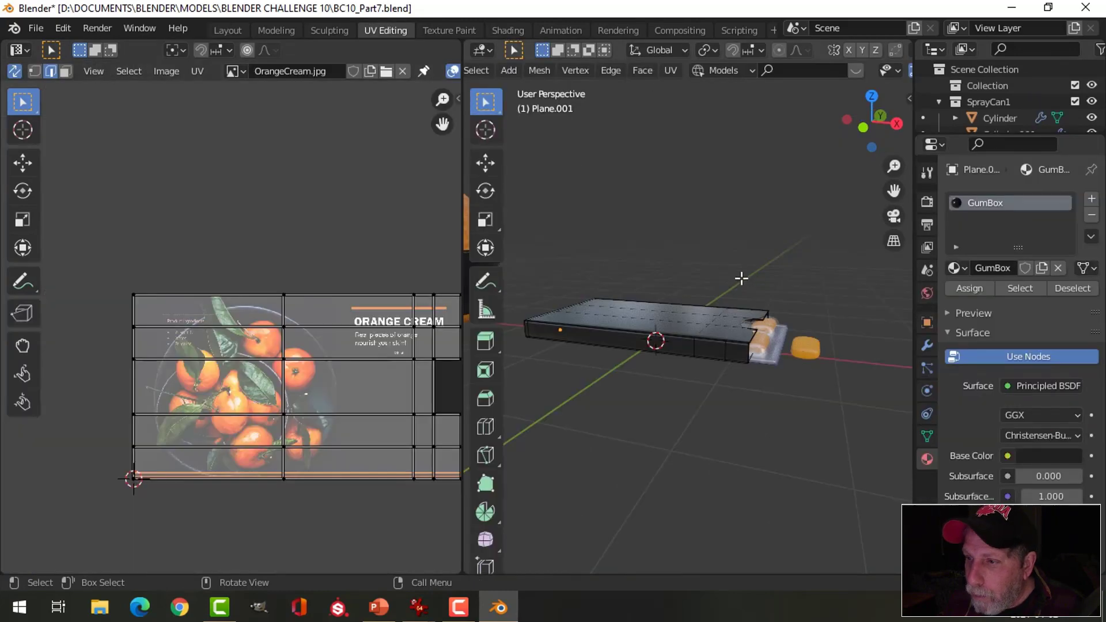
key("KP_7")
scroll(748, 292, "up", 4)
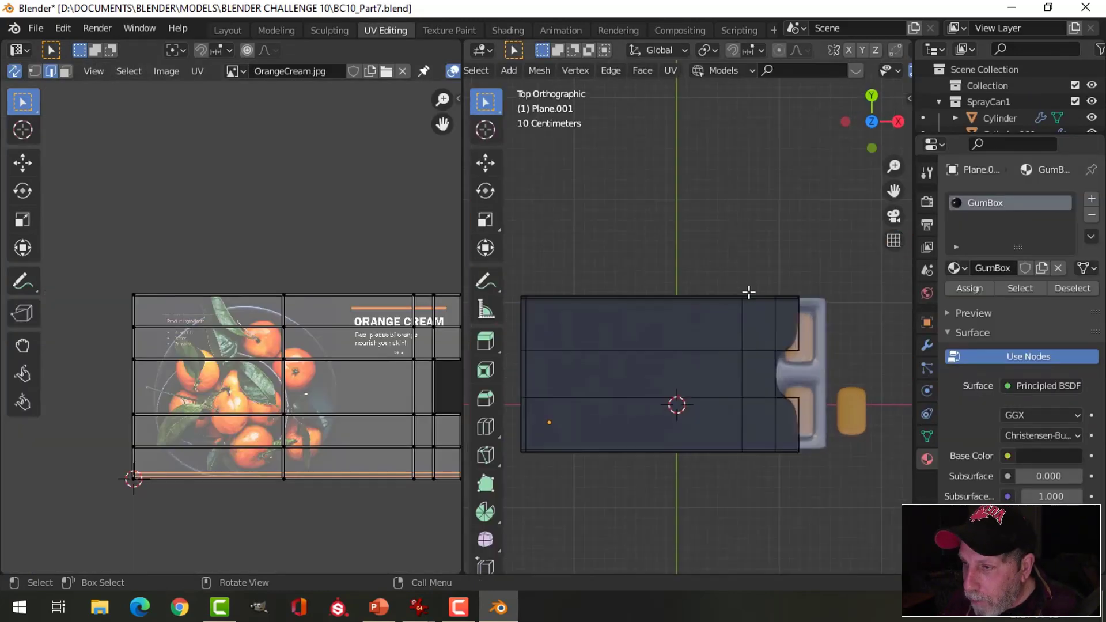
middle_click_drag(733, 223, 804, 243, "shift")
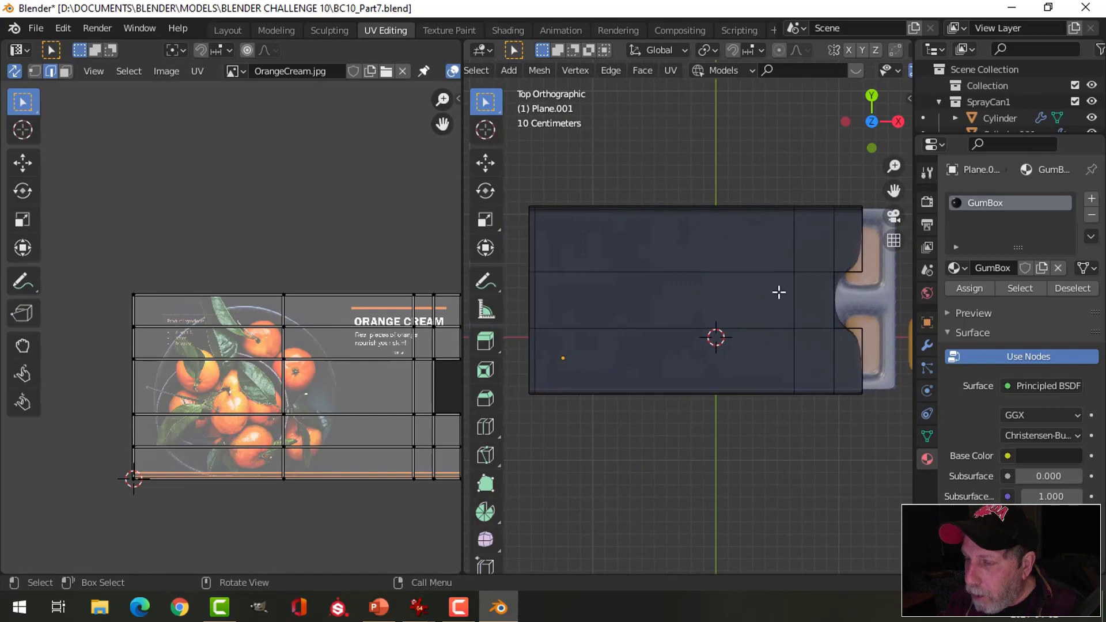
scroll(738, 308, "down", 1)
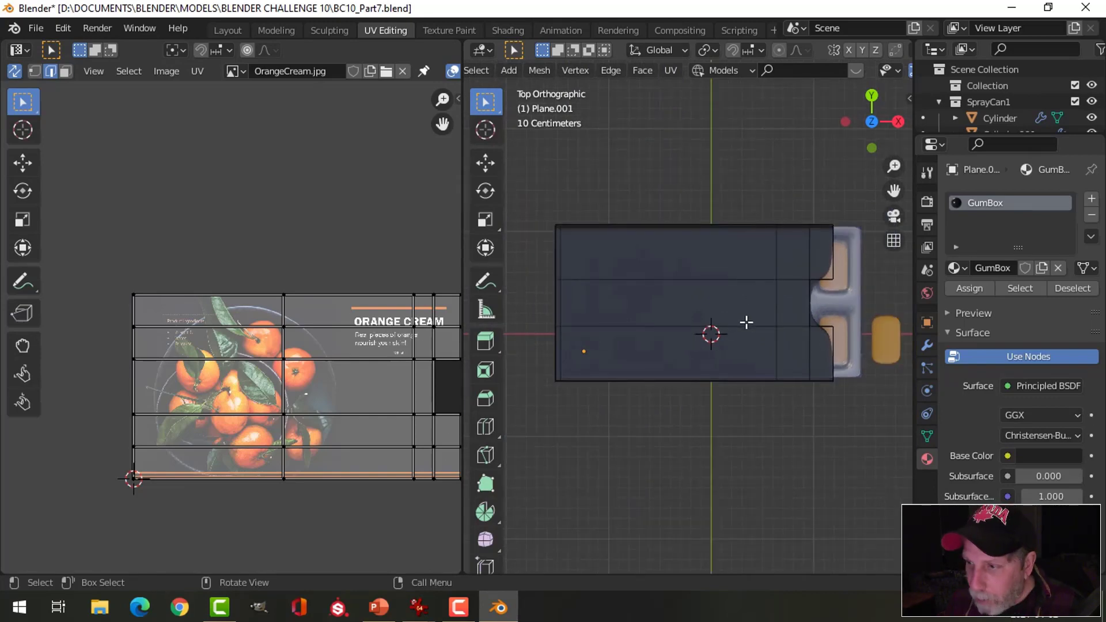
key("c")
mouse_move(814, 358)
left_mouse_down()
mouse_move(821, 256)
mouse_move(569, 245)
mouse_move(563, 370)
left_mouse_up()
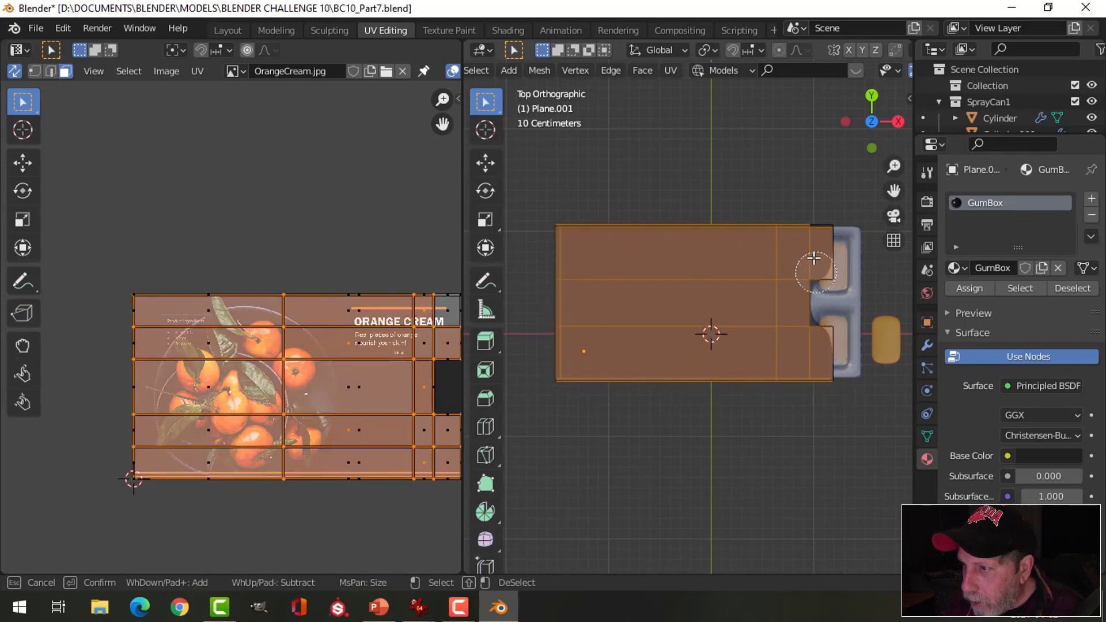
mouse_move(814, 259)
left_mouse_down()
mouse_move(817, 229)
mouse_move(569, 228)
mouse_move(551, 288)
mouse_move(554, 383)
left_mouse_up()
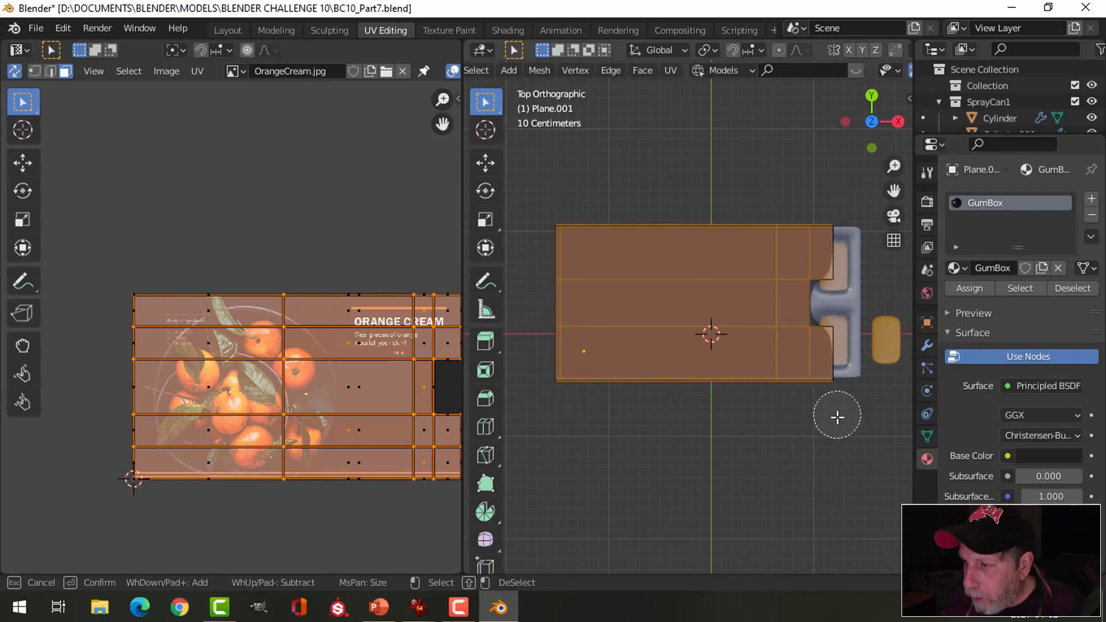
right_click(821, 432)
Step: Project the box top's UVs from view and unlink OrangeCream.jpg from the UV editor
key("u")
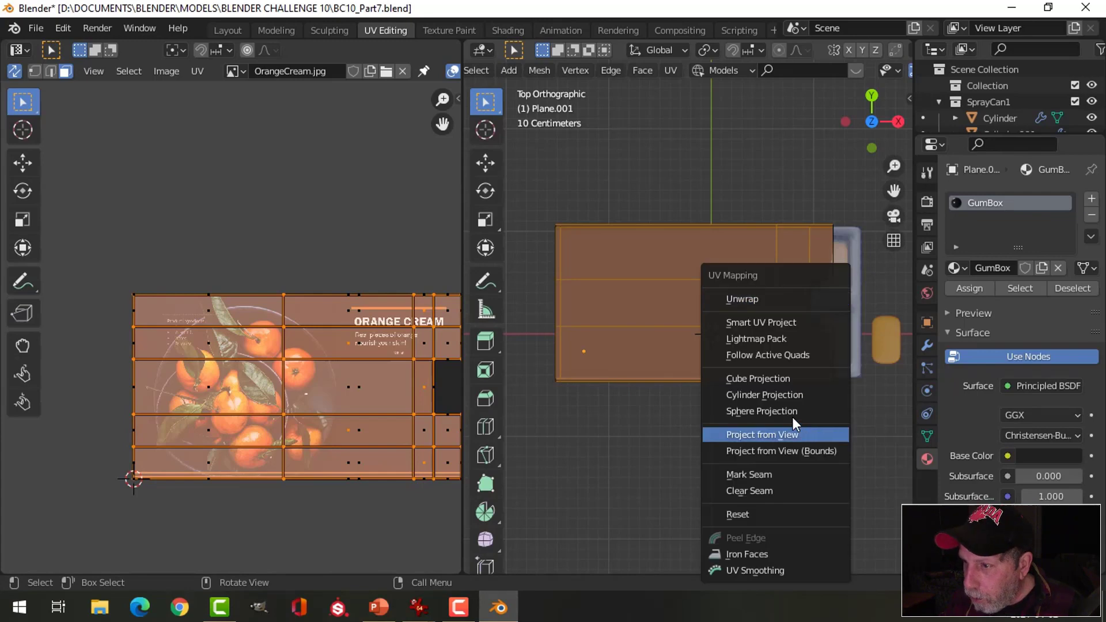
left_click(765, 435)
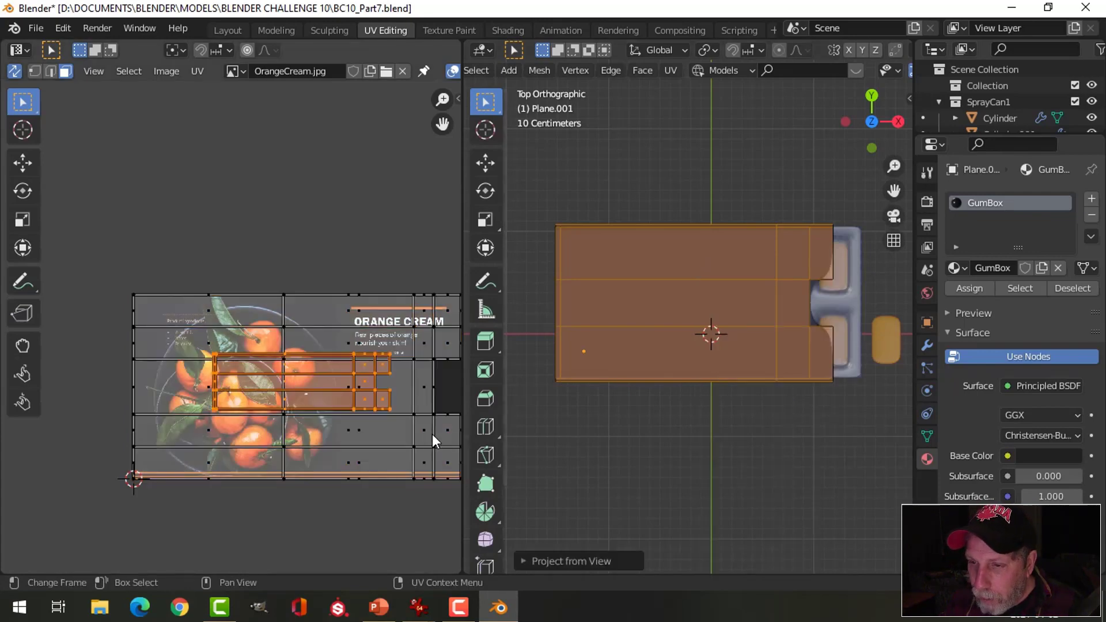
scroll(400, 424, "down", 1)
scroll(260, 325, "up", 2)
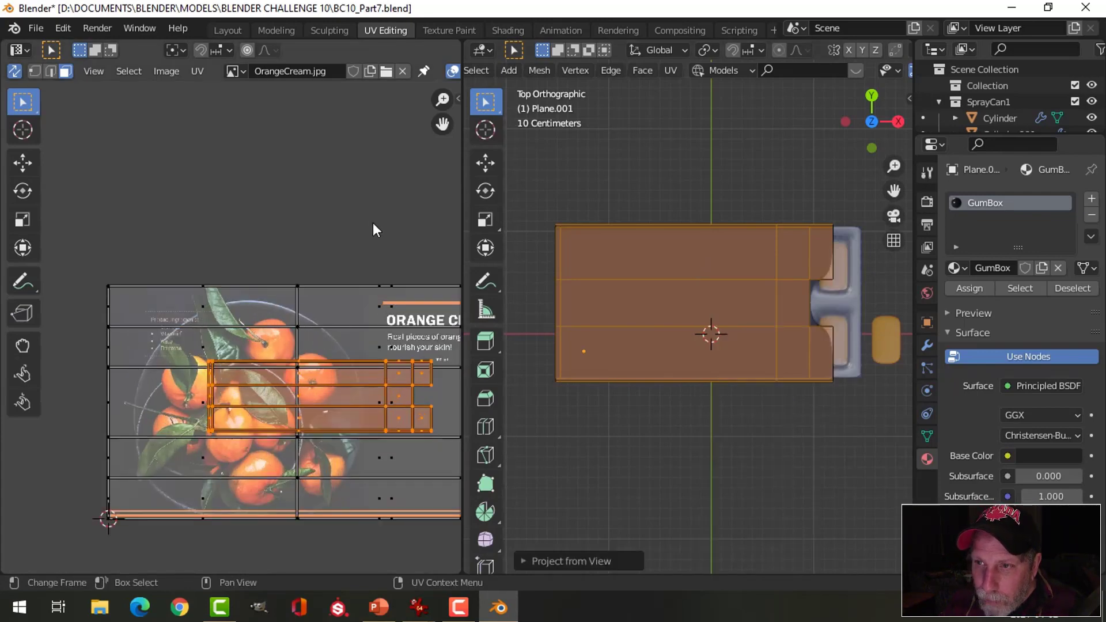
middle_click_drag(372, 222, 341, 164)
left_click(403, 71)
scroll(387, 264, "up", 2)
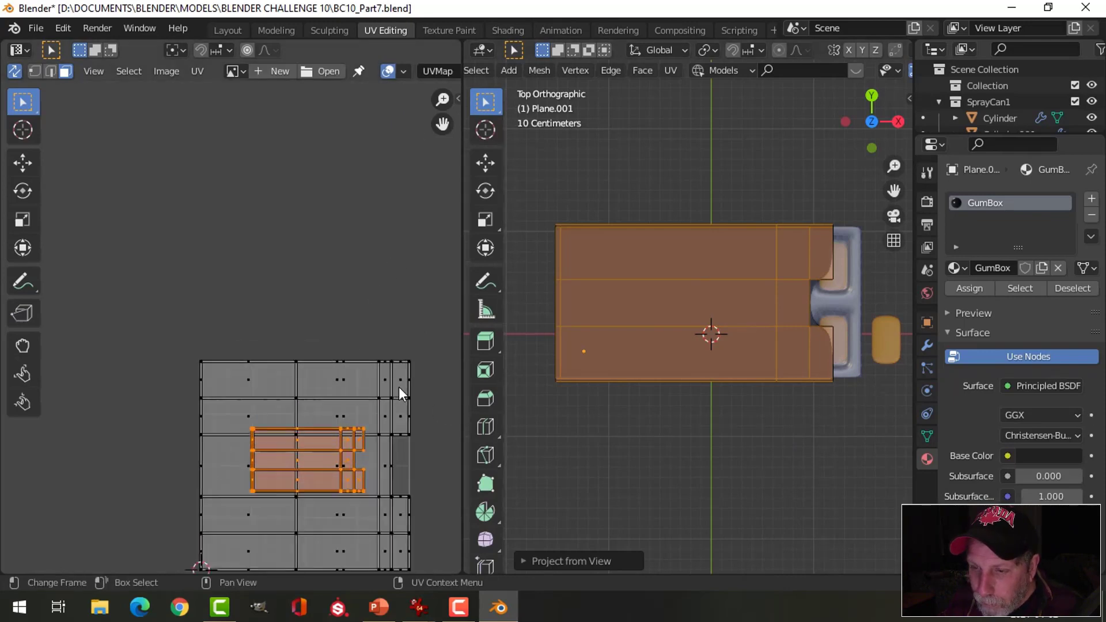
Step: Select all UVs, then delete the old UVMap in the Object Data properties
key("a")
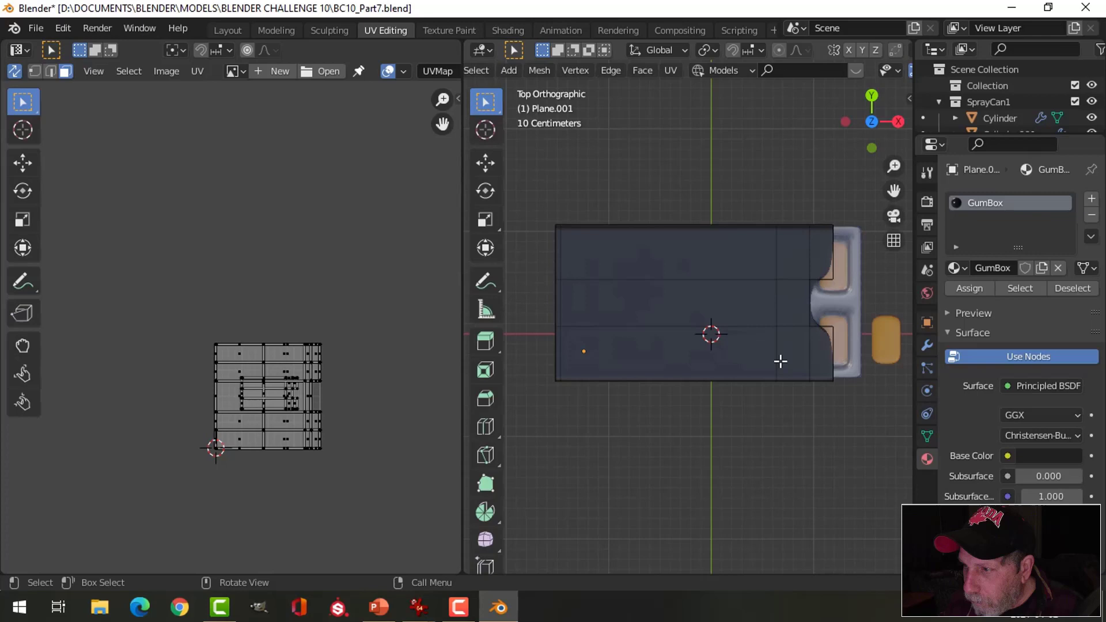
middle_click_drag(780, 362, 772, 227)
scroll(696, 376, "up", 1)
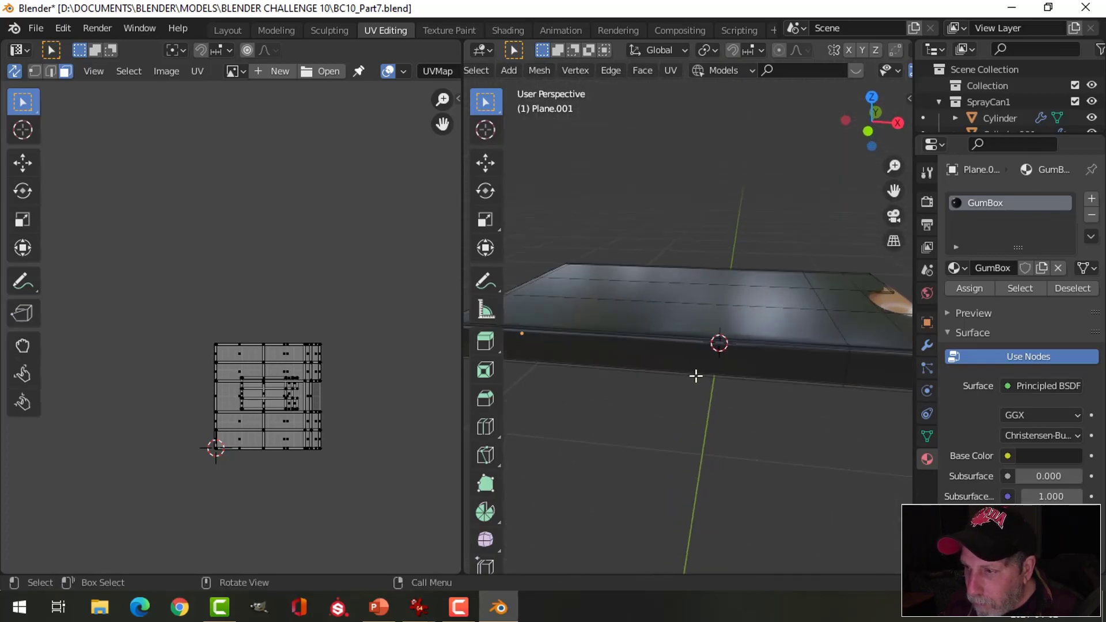
middle_click_drag(696, 376, 720, 360)
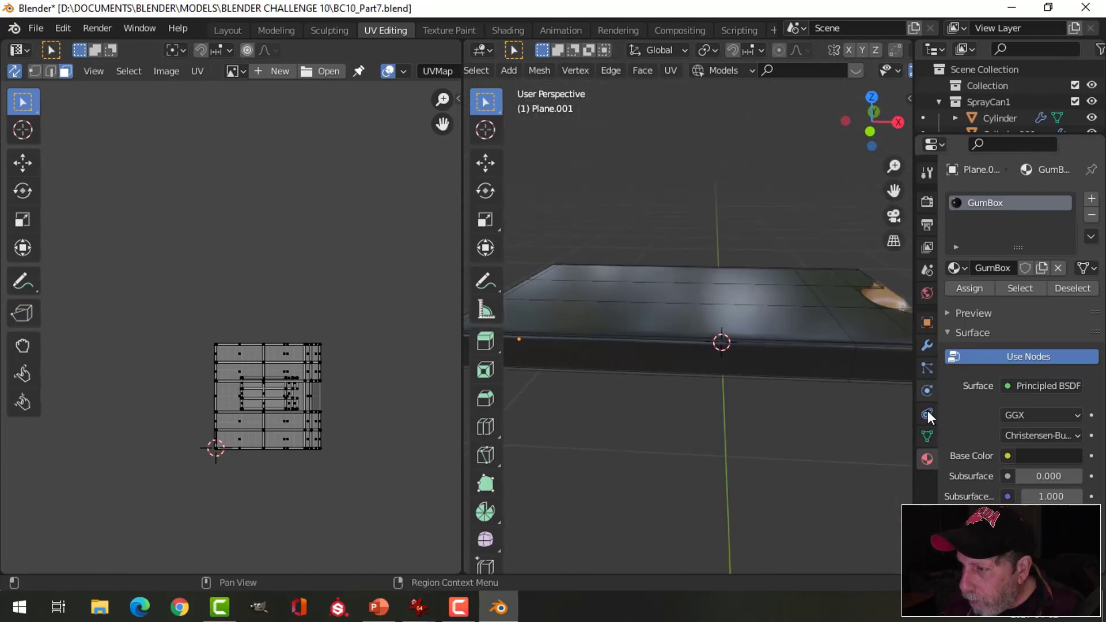
left_click(927, 437)
left_click(949, 421)
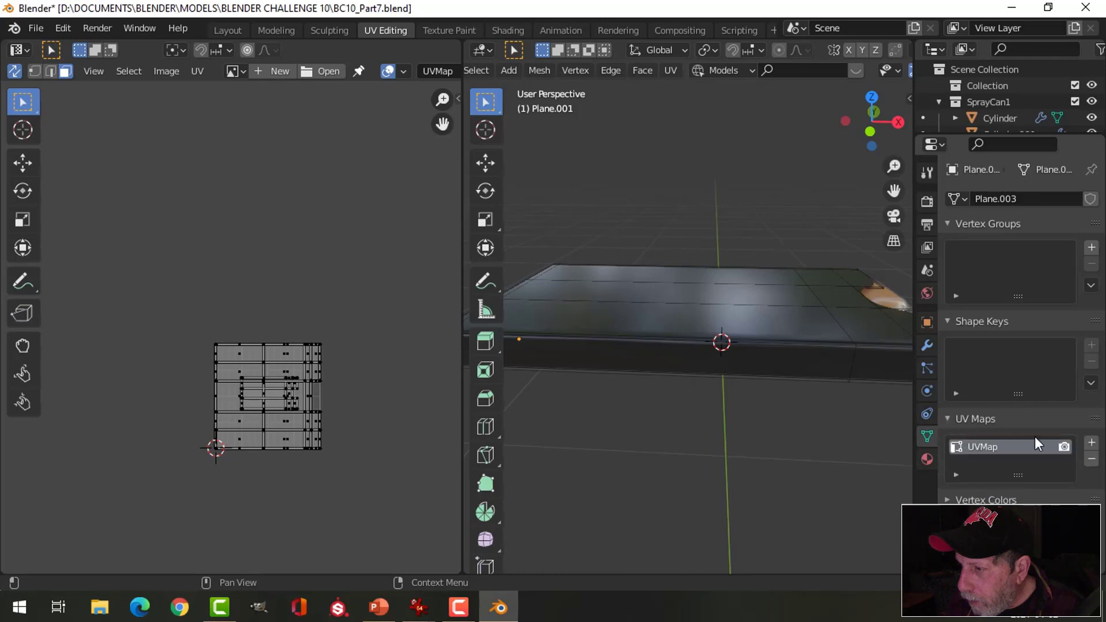
left_click(1090, 460)
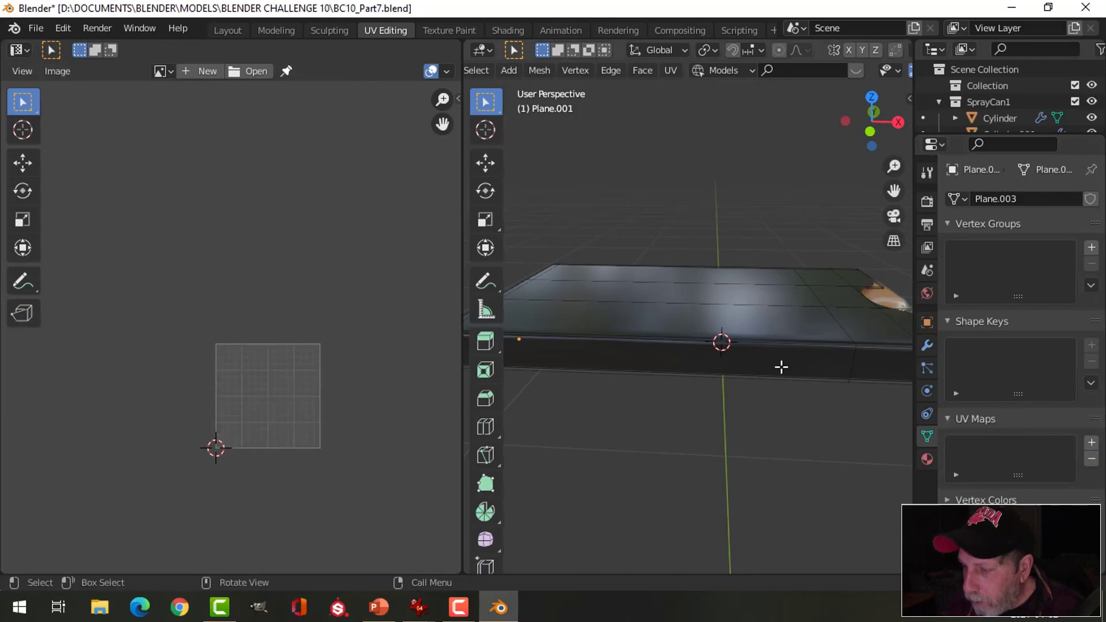
Step: From the top view, brush-select all the plane's faces and Unwrap them into new UVs
key("KP_7")
scroll(778, 375, "down", 4)
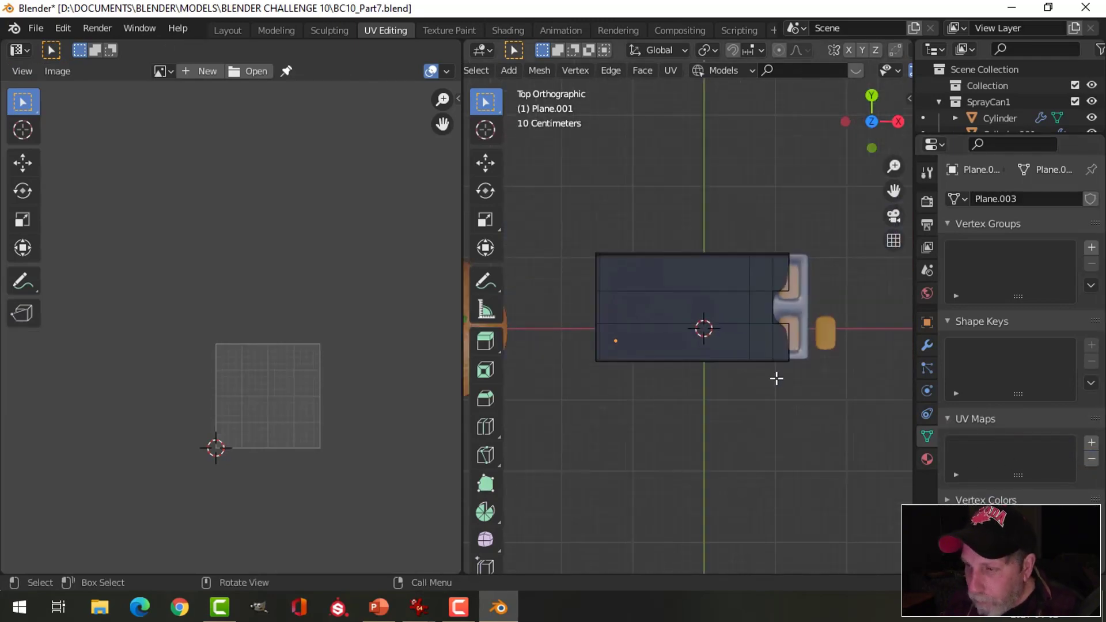
key("c")
mouse_move(785, 348)
left_mouse_down()
mouse_move(763, 298)
mouse_move(786, 267)
mouse_move(756, 269)
mouse_move(790, 278)
mouse_move(613, 263)
mouse_move(599, 300)
mouse_move(602, 361)
mouse_move(779, 361)
mouse_move(800, 349)
mouse_move(789, 270)
left_mouse_up()
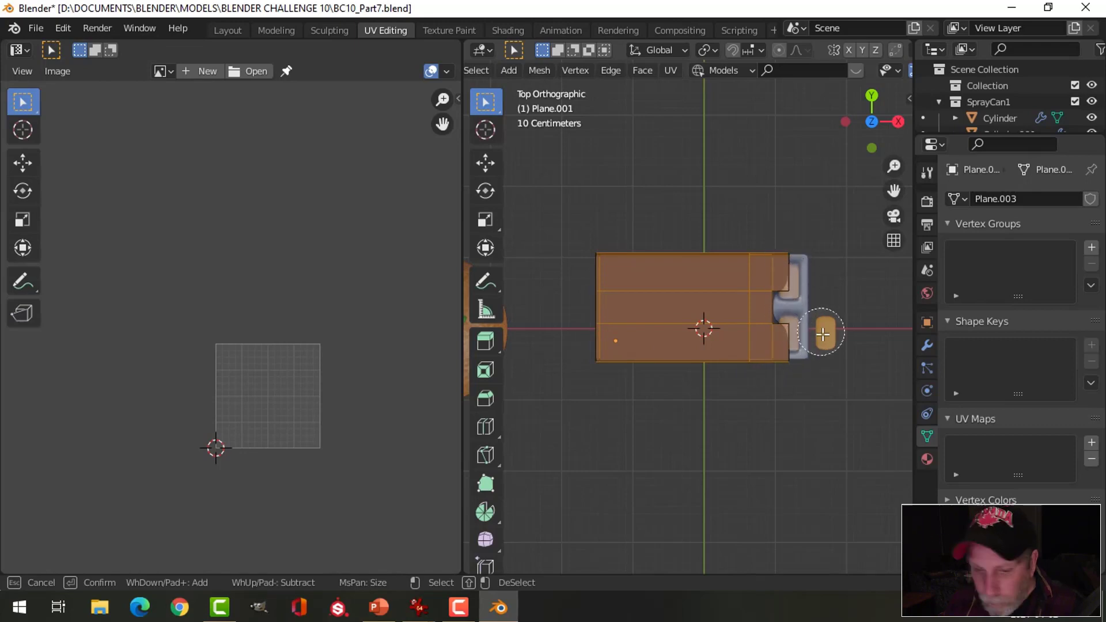
right_click(805, 361)
scroll(826, 433, "up", 2)
middle_click_drag(827, 433, 802, 390)
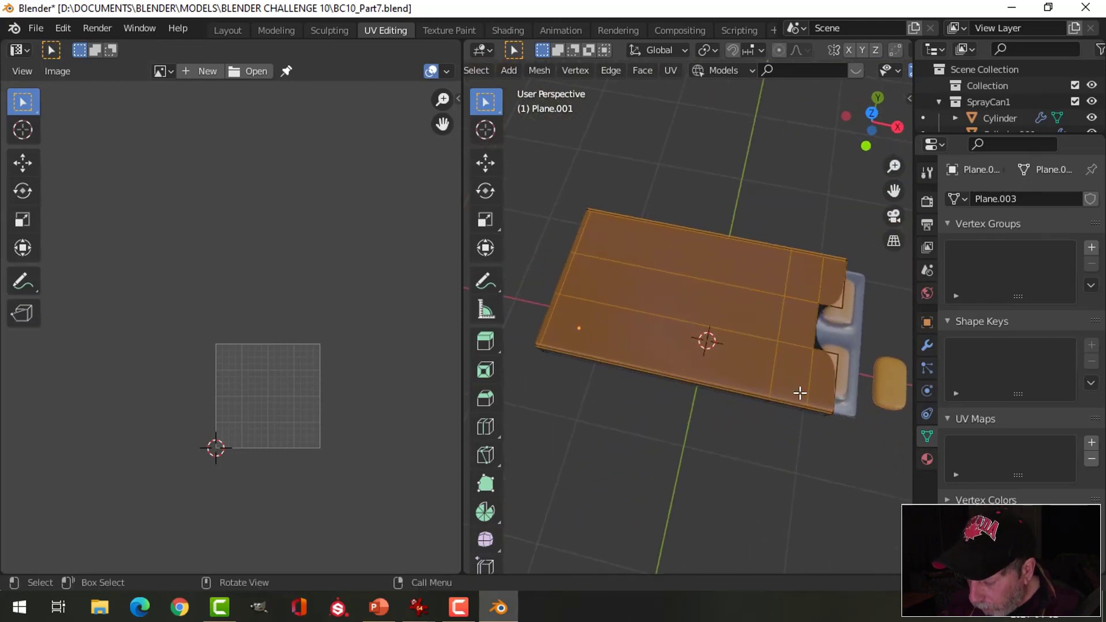
key("KP_7")
key("u")
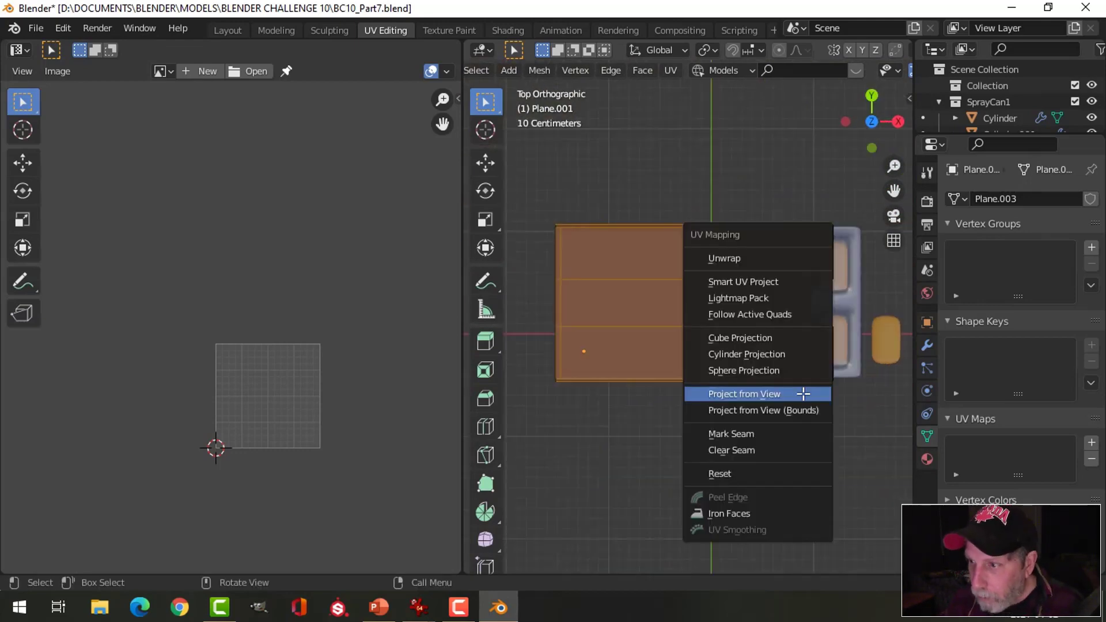
left_click(729, 256)
Step: Load OrangeGUM.jpg from the LABELS AND DECALS folder, then bring up the OrangeGUM PowerPoint slide
scroll(344, 389, "up", 2)
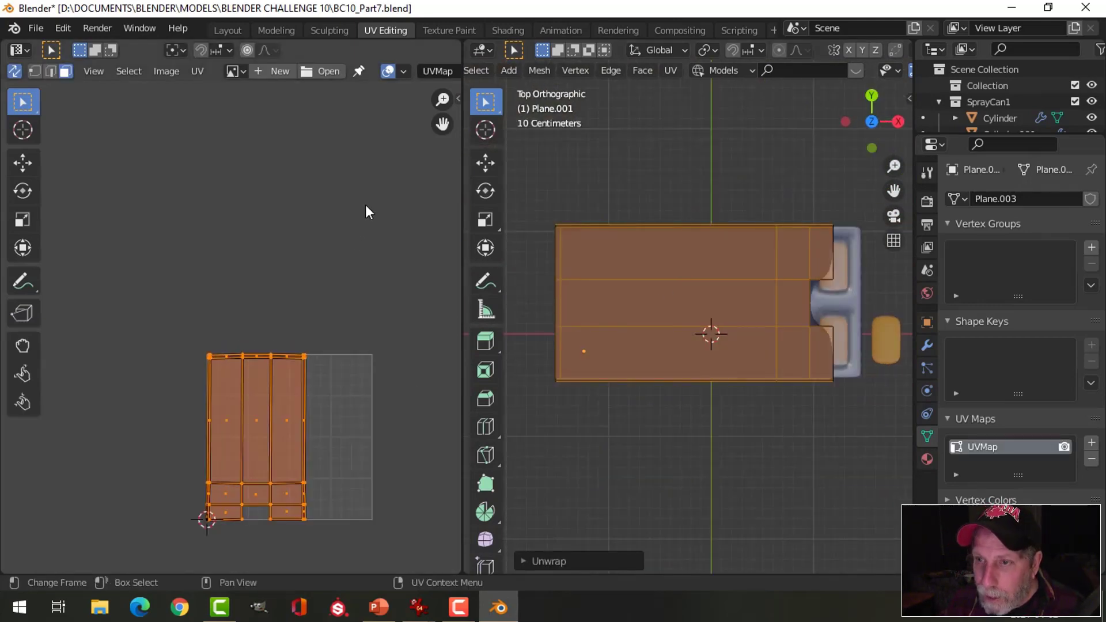
left_click(325, 71)
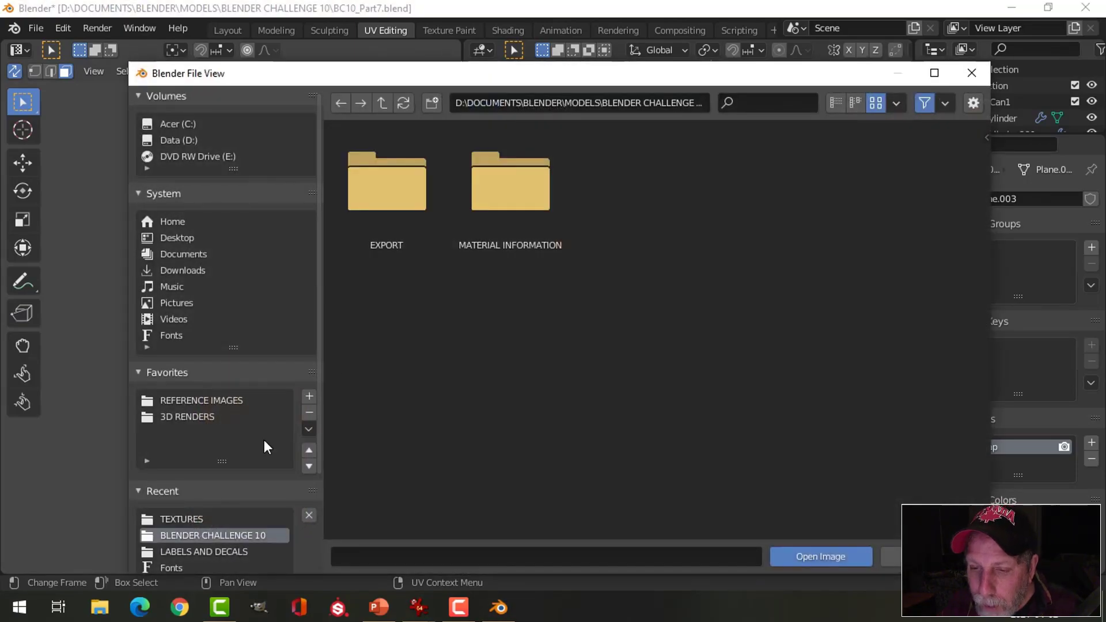
left_click(216, 551)
scroll(448, 357, "down", 10)
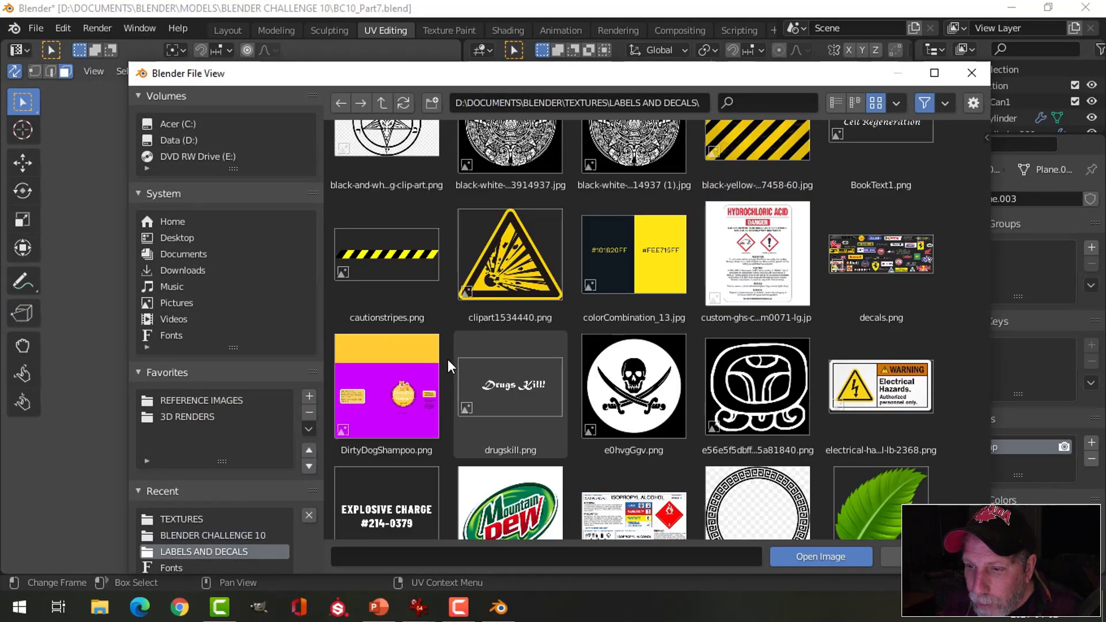
scroll(447, 362, "down", 10)
left_click(516, 346)
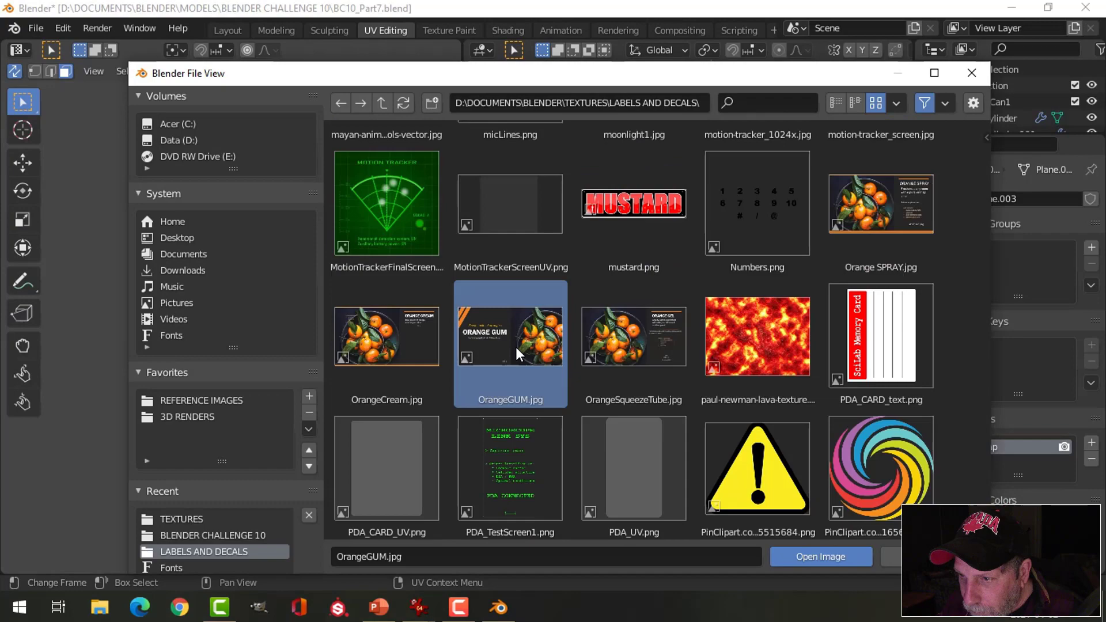
left_click(810, 554)
scroll(405, 379, "down", 4)
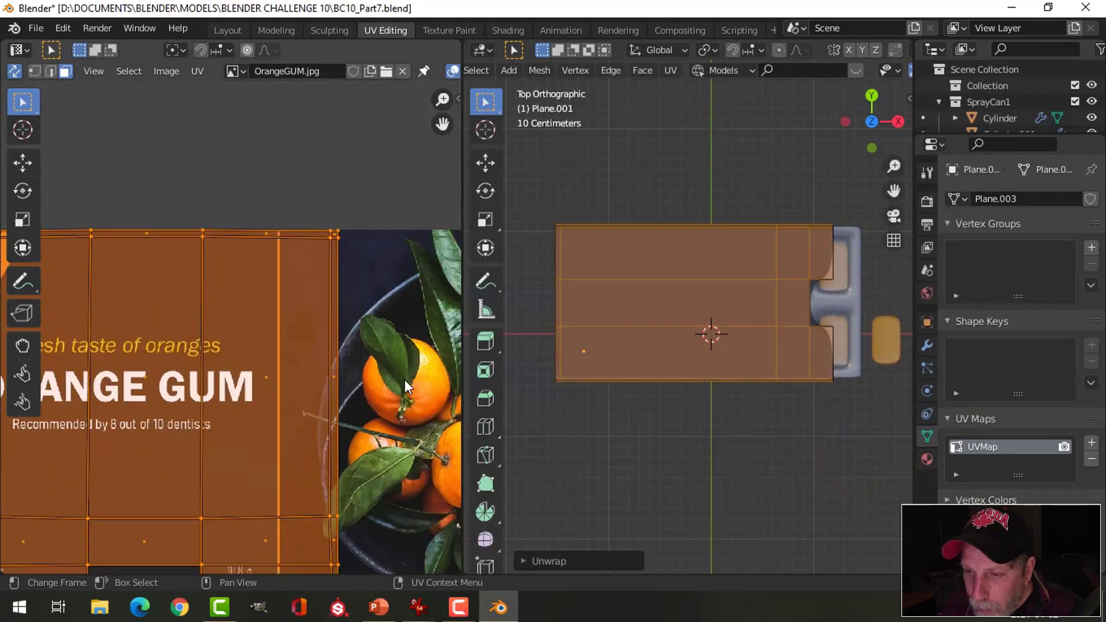
left_click(378, 607)
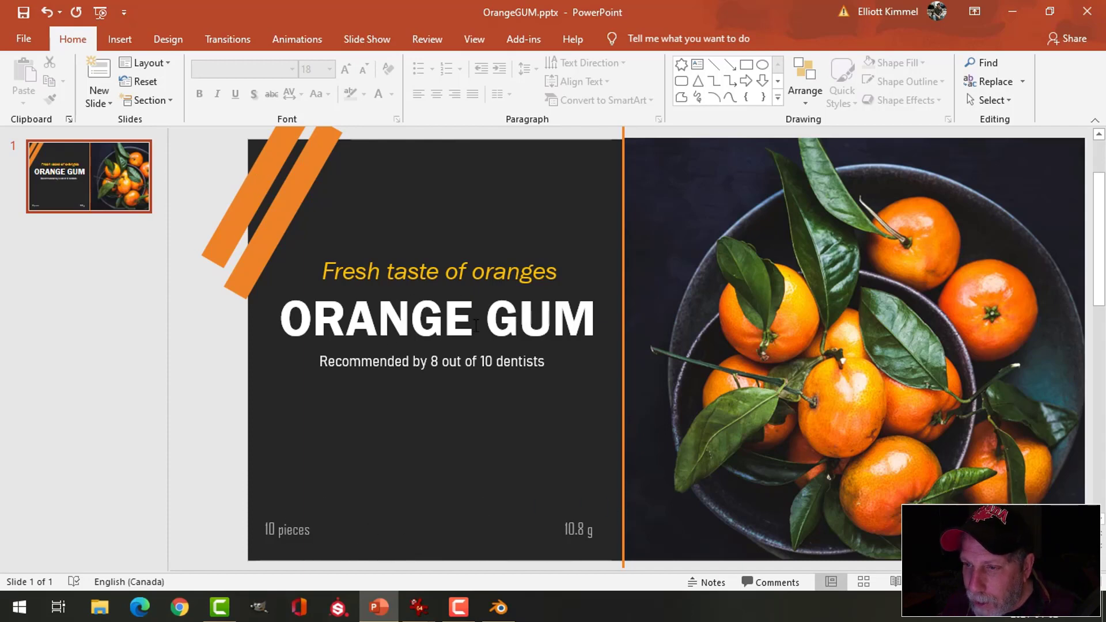
Step: Return to Blender and display the GumBox material settings in Material Properties
left_click(495, 610)
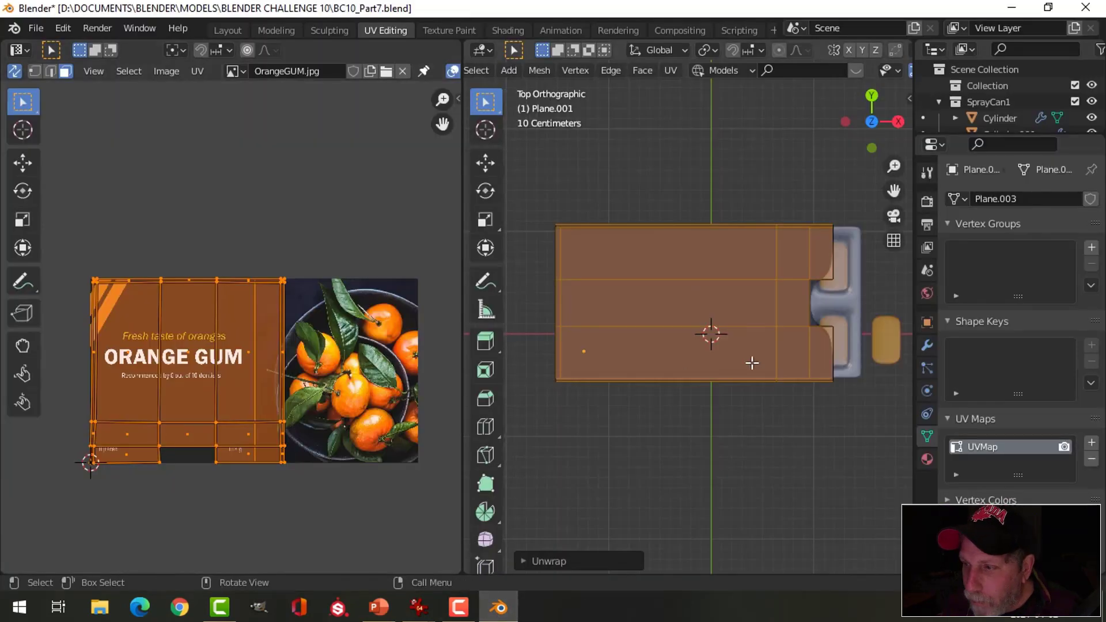
scroll(344, 396, "up", 1)
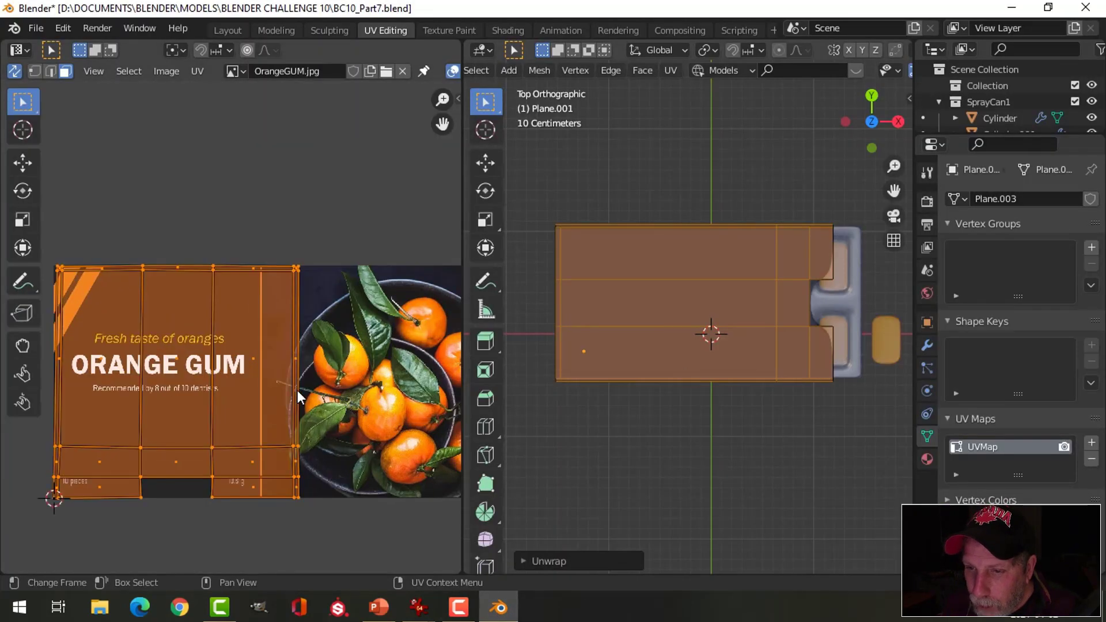
scroll(297, 390, "down", 1)
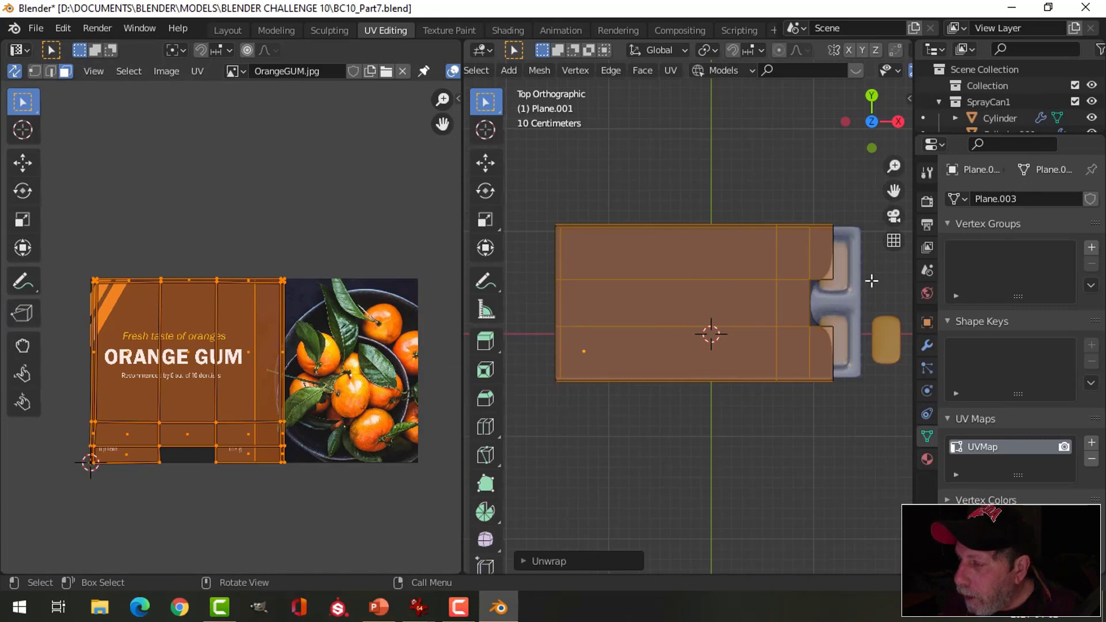
left_click(927, 459)
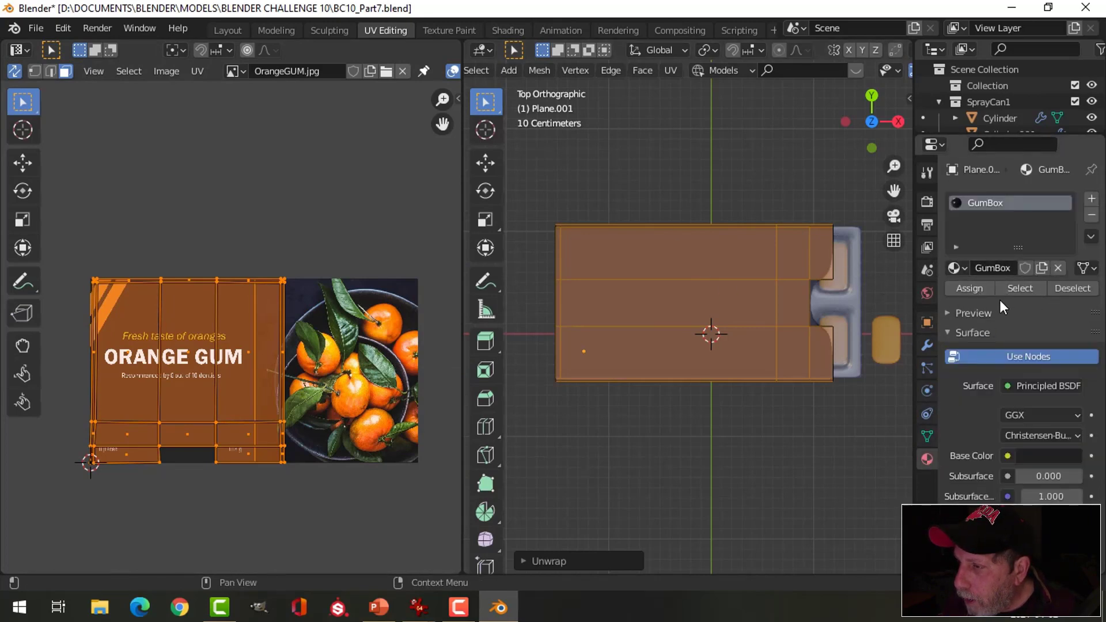
Step: Add a second material slot with a new material named GumBoxTopLabel and assign it to the selected top faces
left_click(1091, 199)
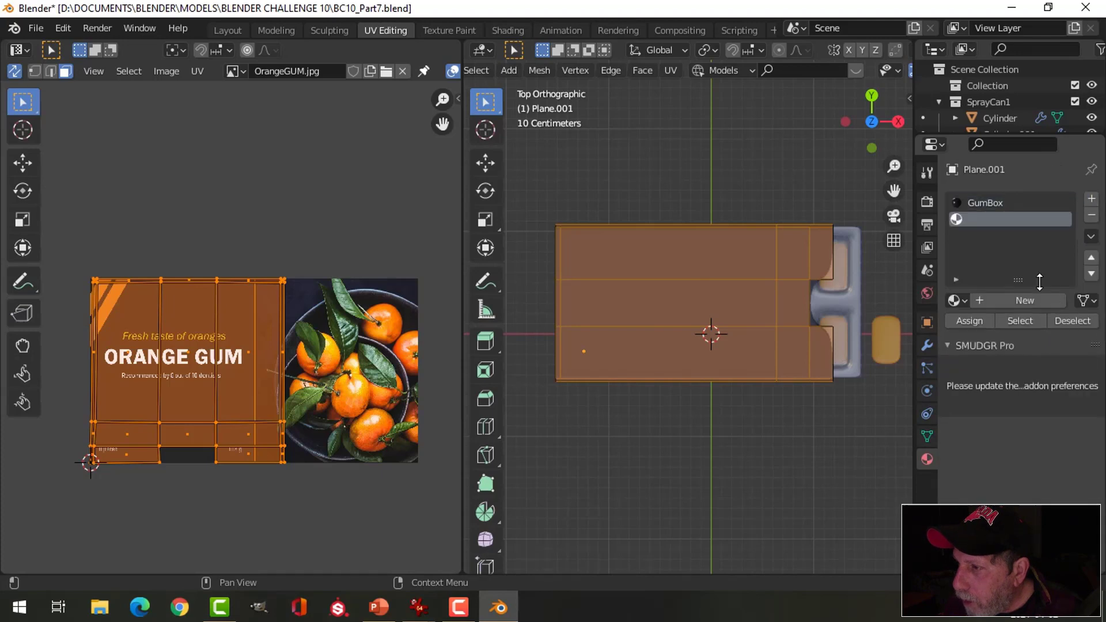
left_click(1023, 301)
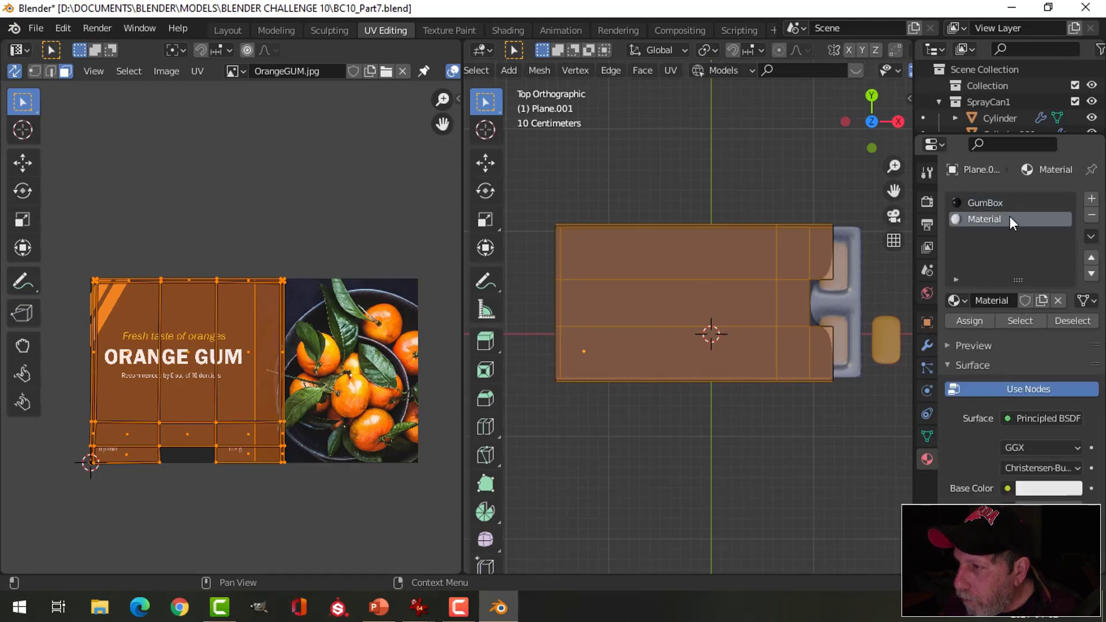
double_click(1041, 219)
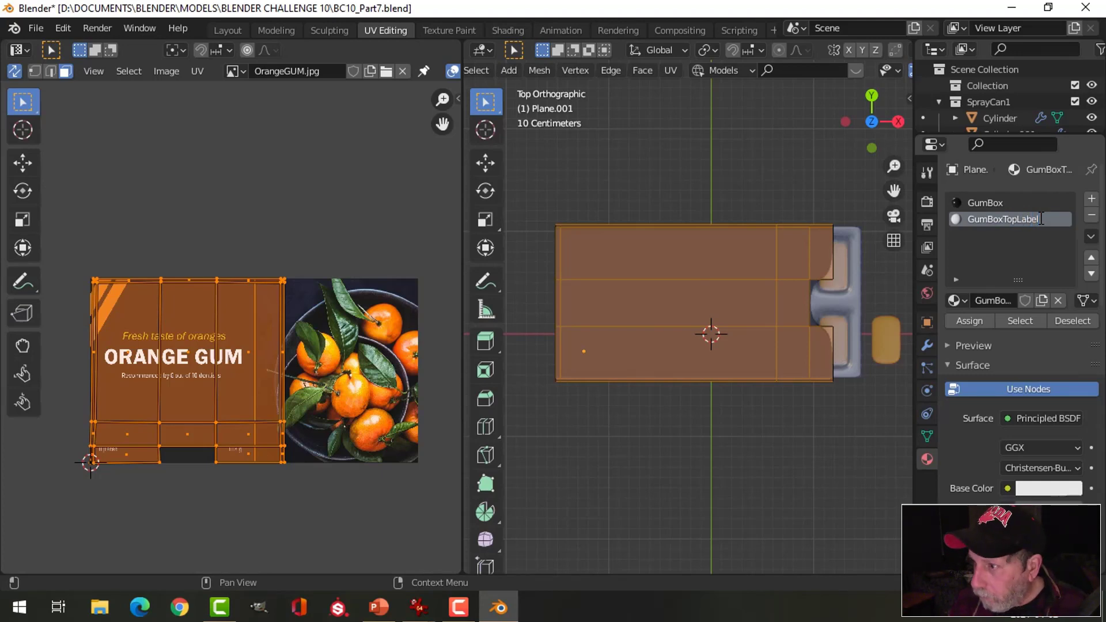
left_click(970, 322)
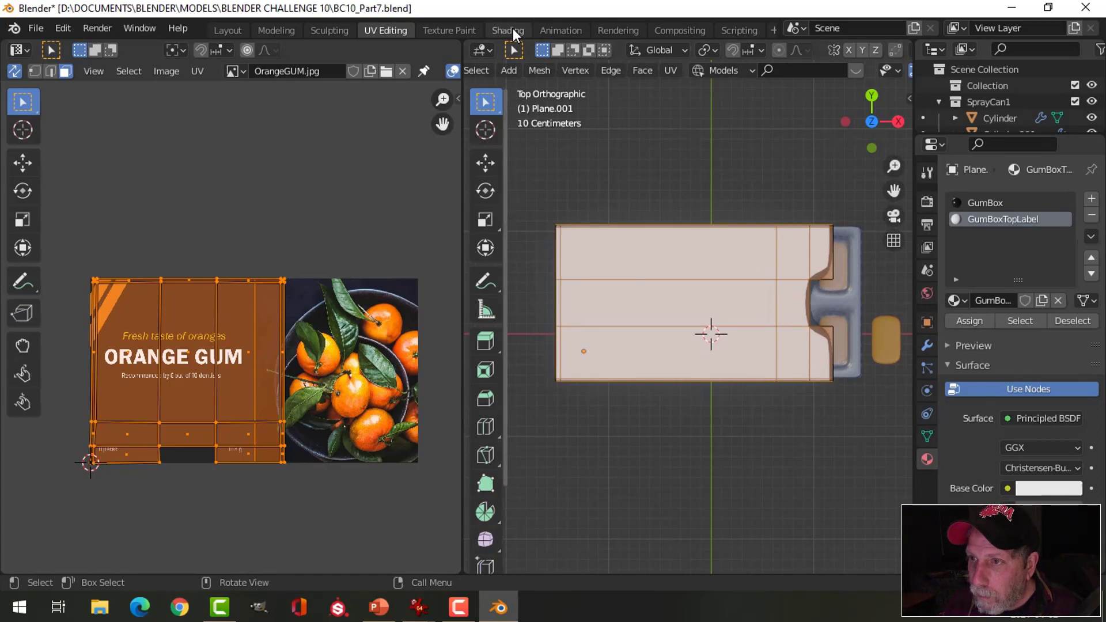
Step: In the Shading workspace, add an Image Texture setup feeding the Principled BSDF's Base Color
left_click(513, 29)
scroll(490, 394, "down", 3)
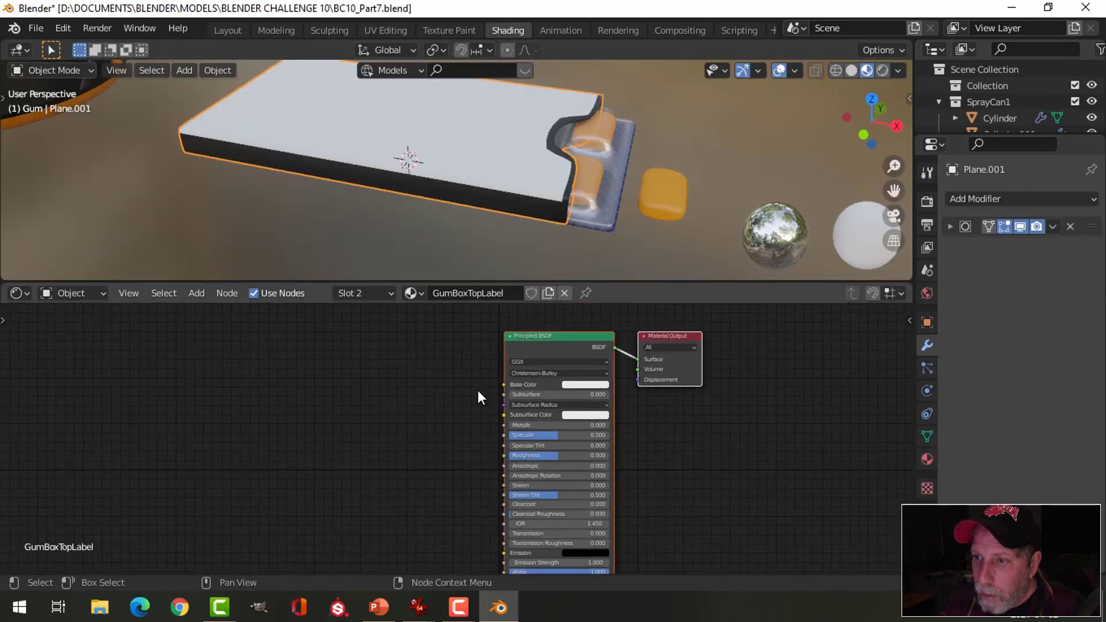
middle_click_drag(478, 398, 535, 412)
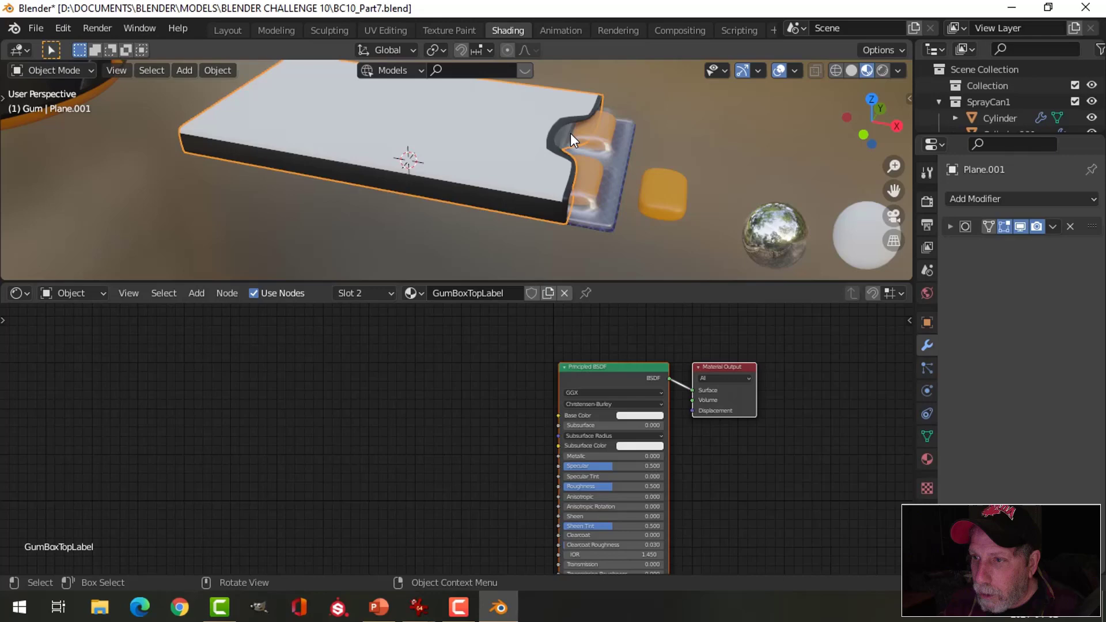
left_click(598, 372)
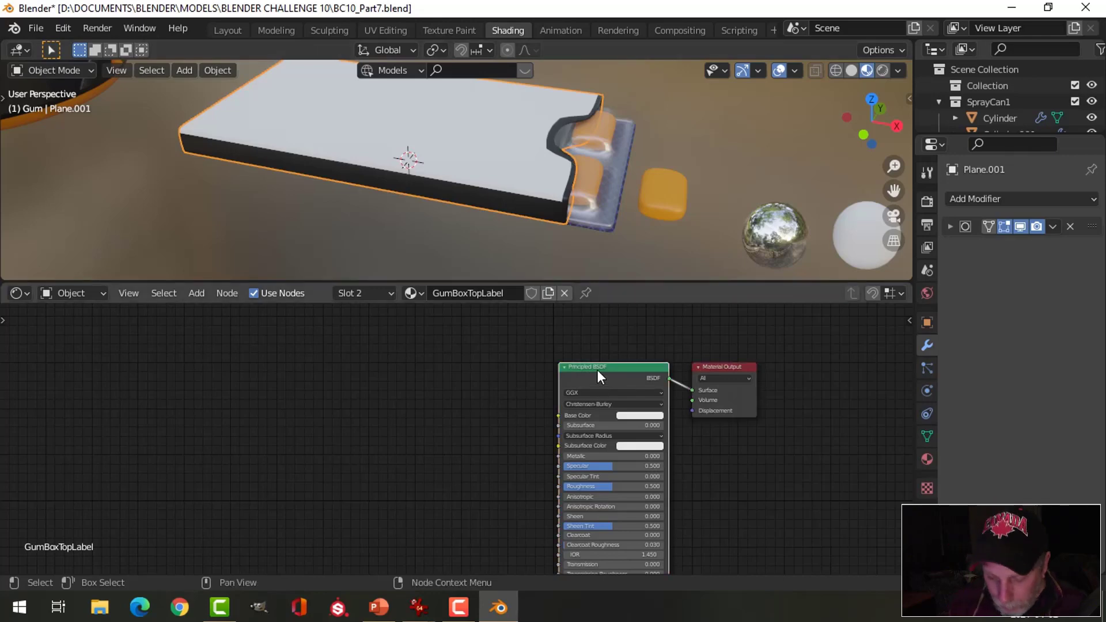
key("ctrl+t")
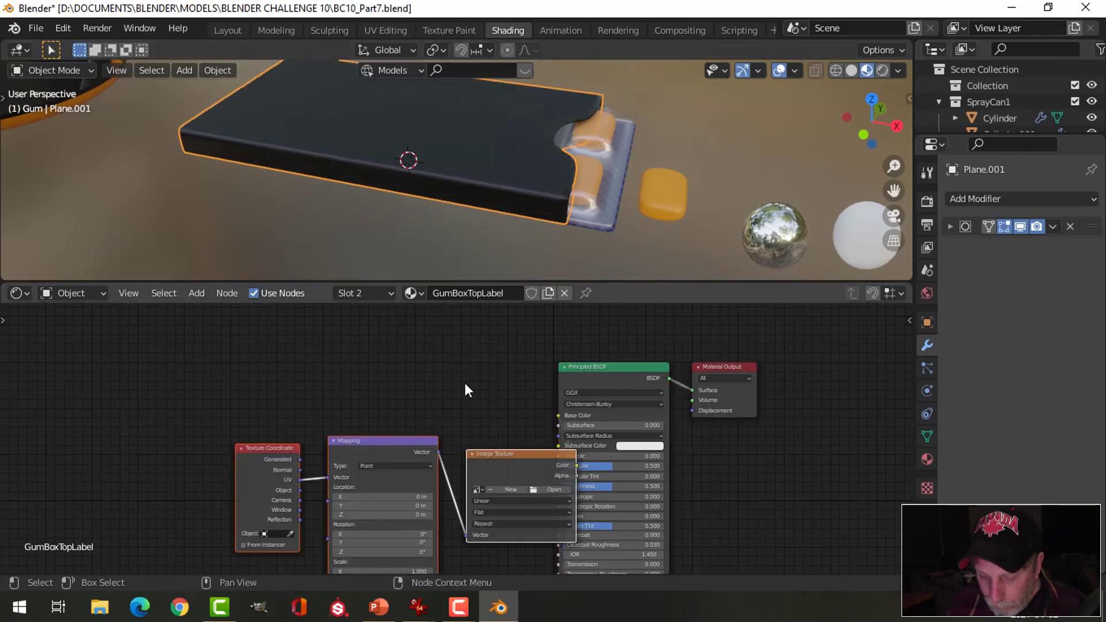
key("g")
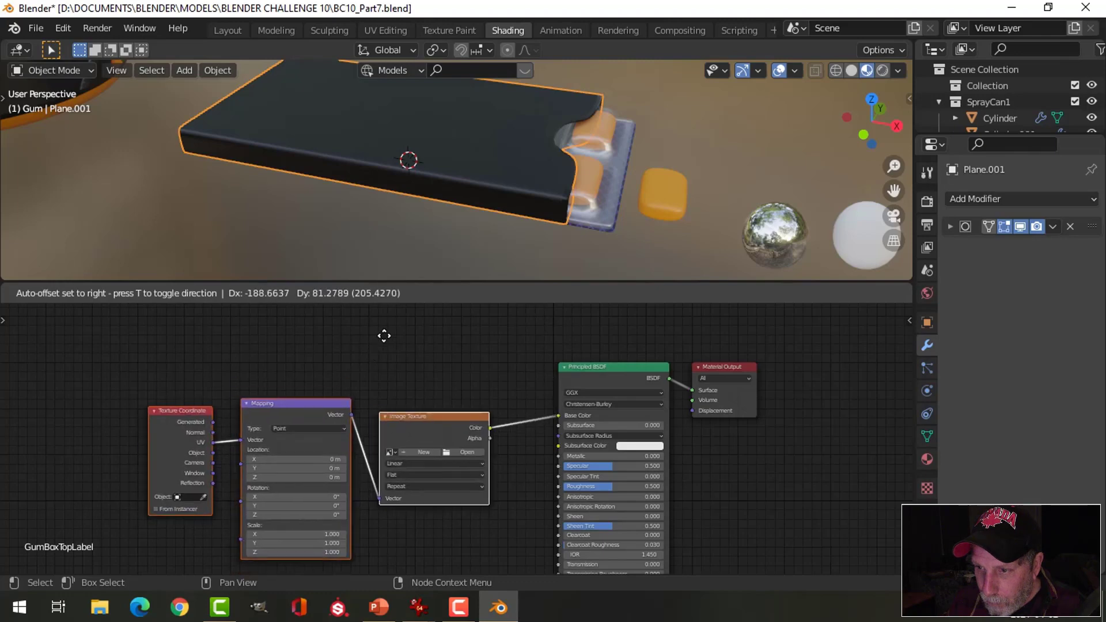
left_click(388, 567)
Step: Load OrangeGUM.jpg into the image texture and check the label on the box
scroll(482, 422, "up", 4)
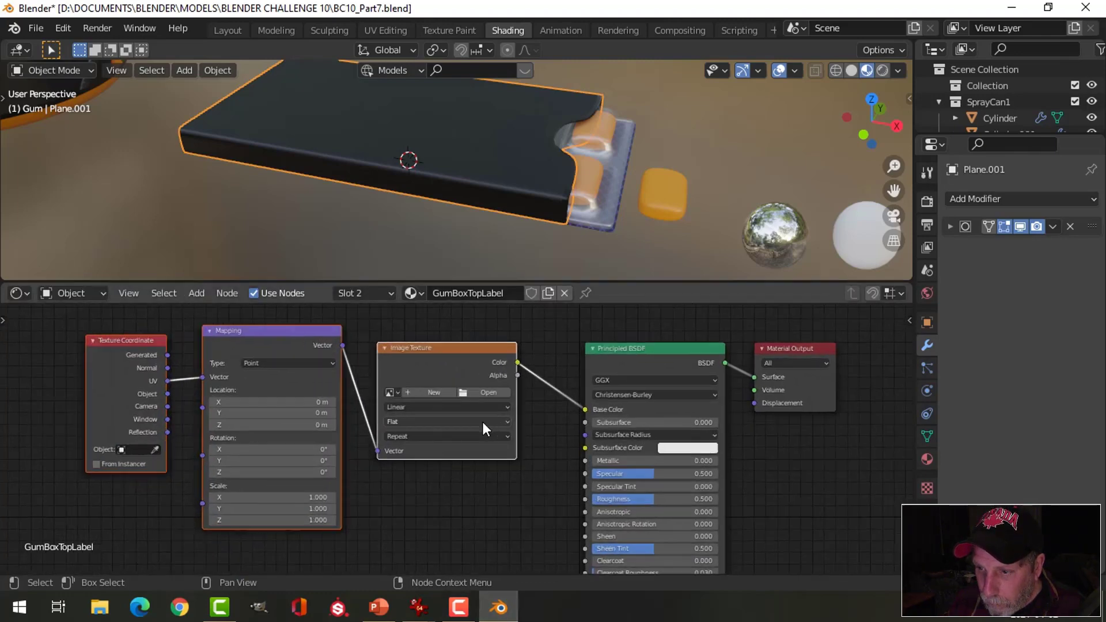
left_click(367, 375)
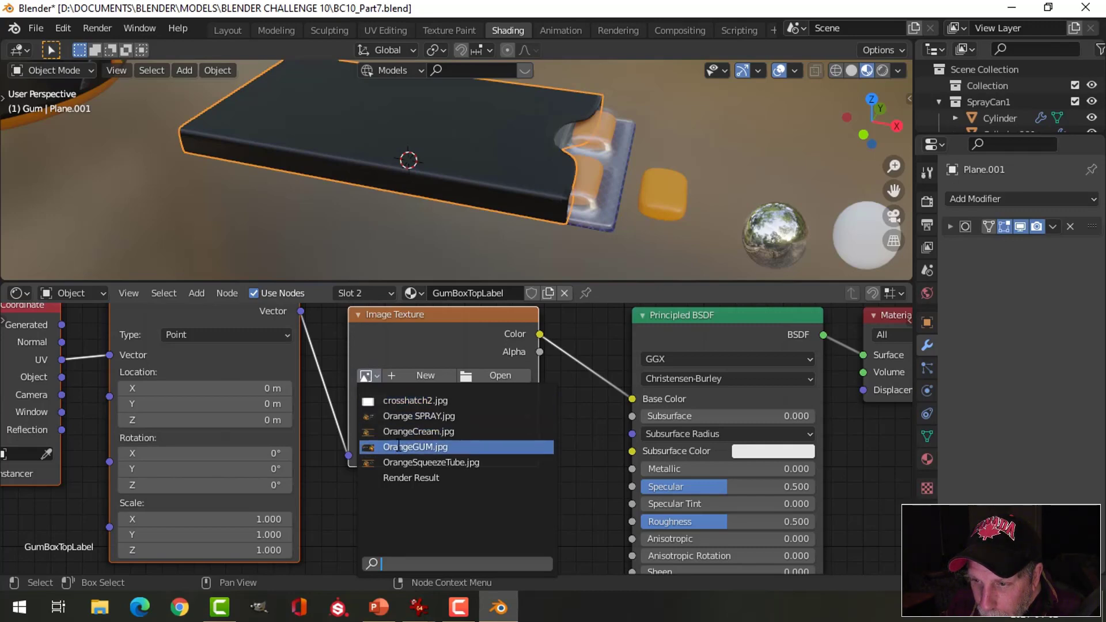
left_click(450, 447)
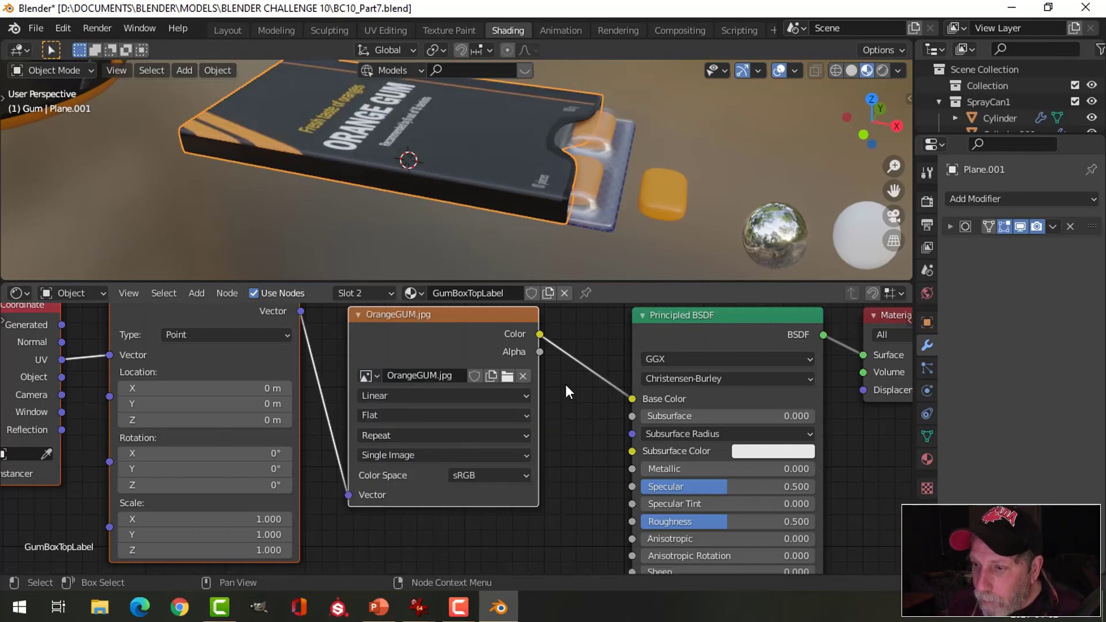
scroll(573, 340, "down", 1)
middle_click_drag(562, 198, 465, 155)
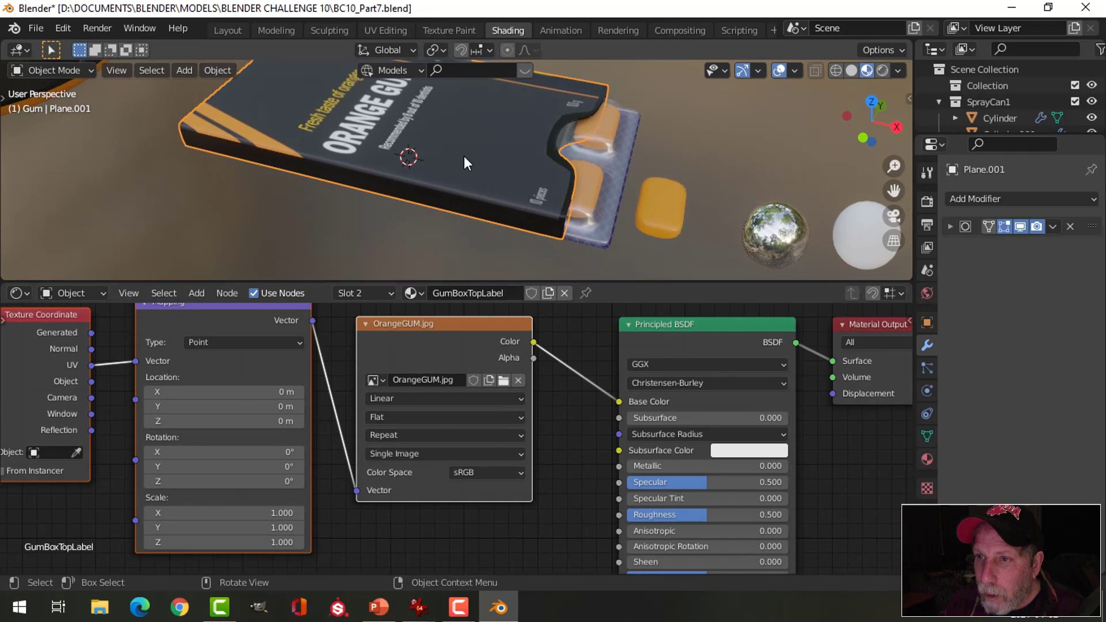
left_click(386, 31)
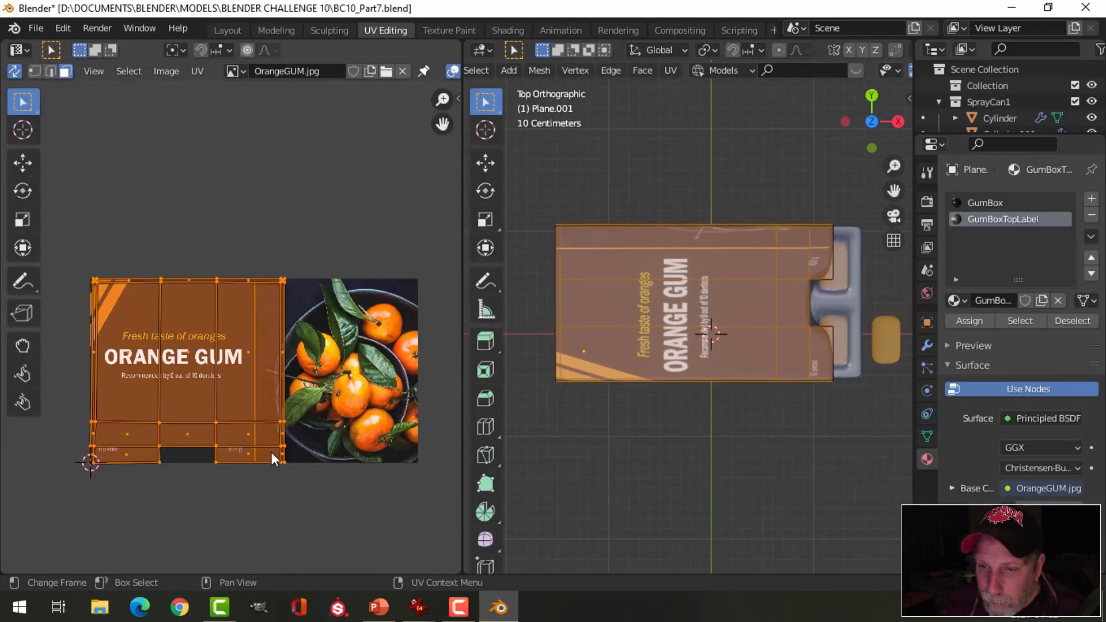
Step: Rotate the top label's UV island 90° and slide it horizontally on the image
scroll(270, 452, "up", 2)
scroll(326, 440, "down", 2)
type("r")
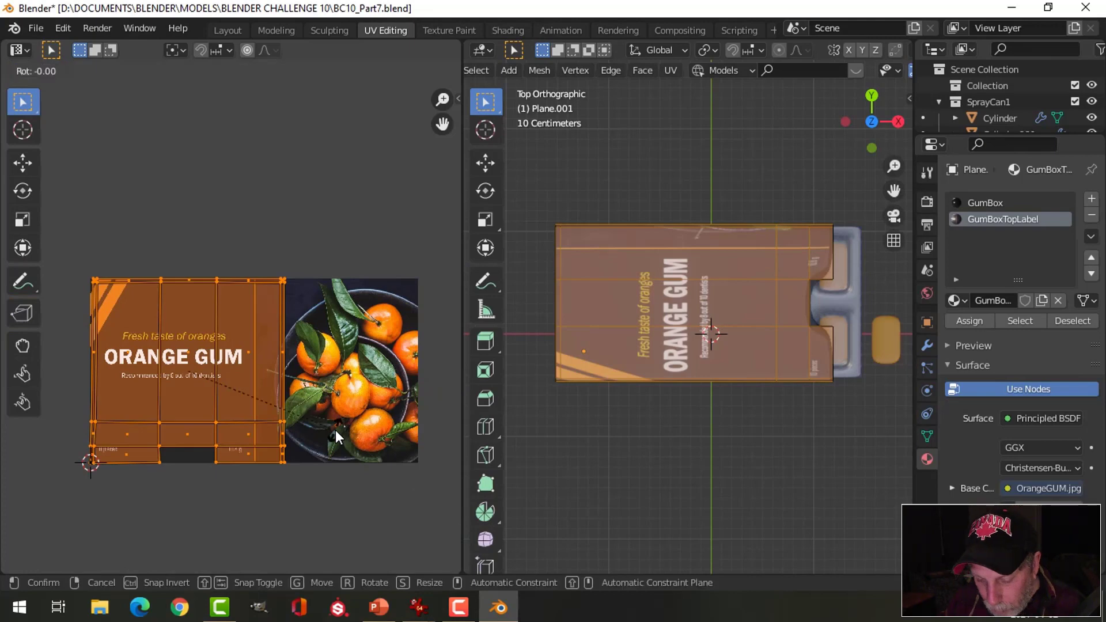
type("90")
key("Return")
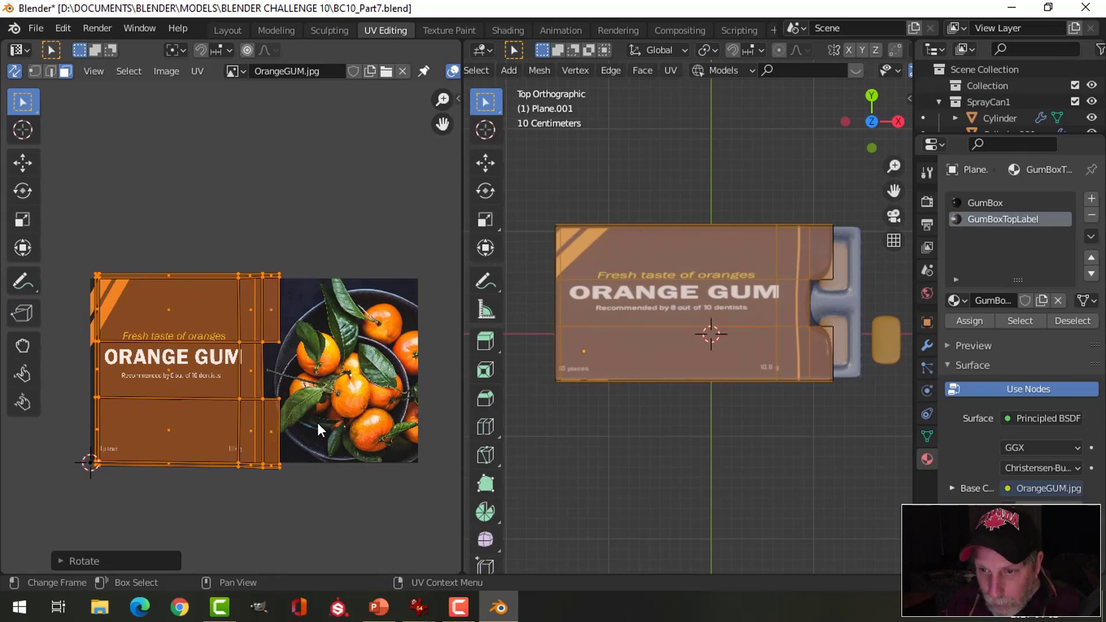
key("g")
key("x")
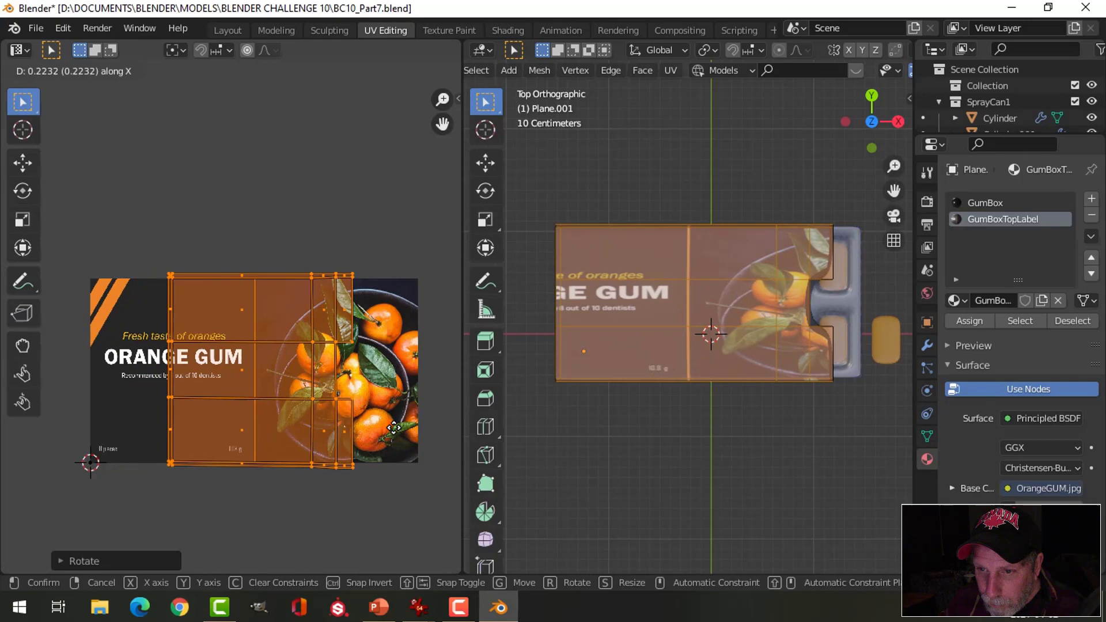
left_click(396, 403)
Step: Scale the UVs to 0.9429, widen them along X, and nudge the island into place
key("s")
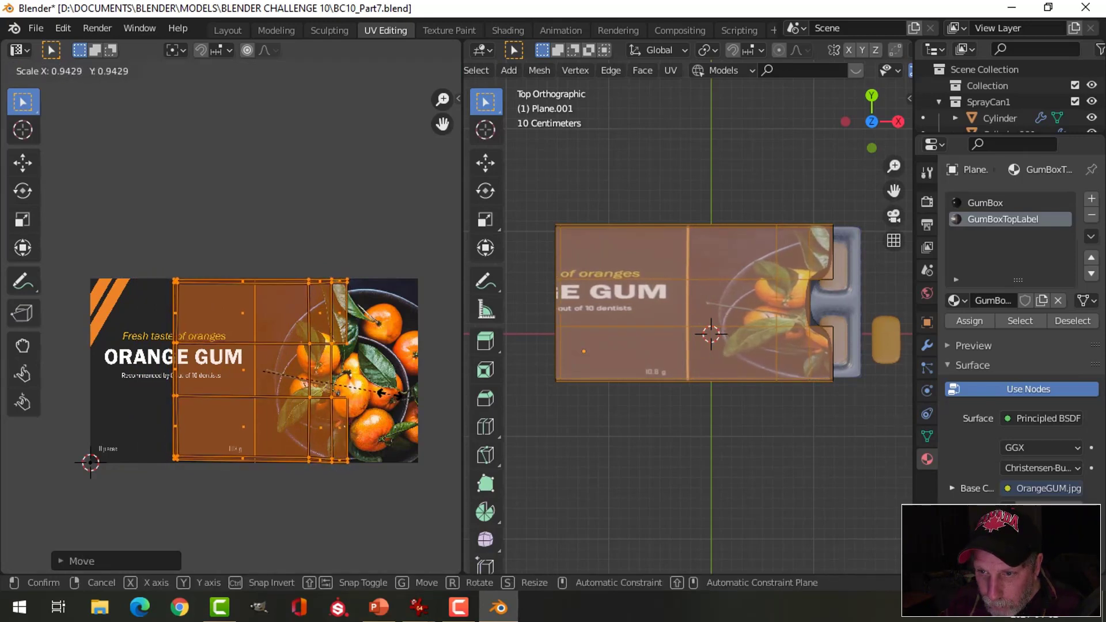
left_click(387, 378)
key("s")
key("x")
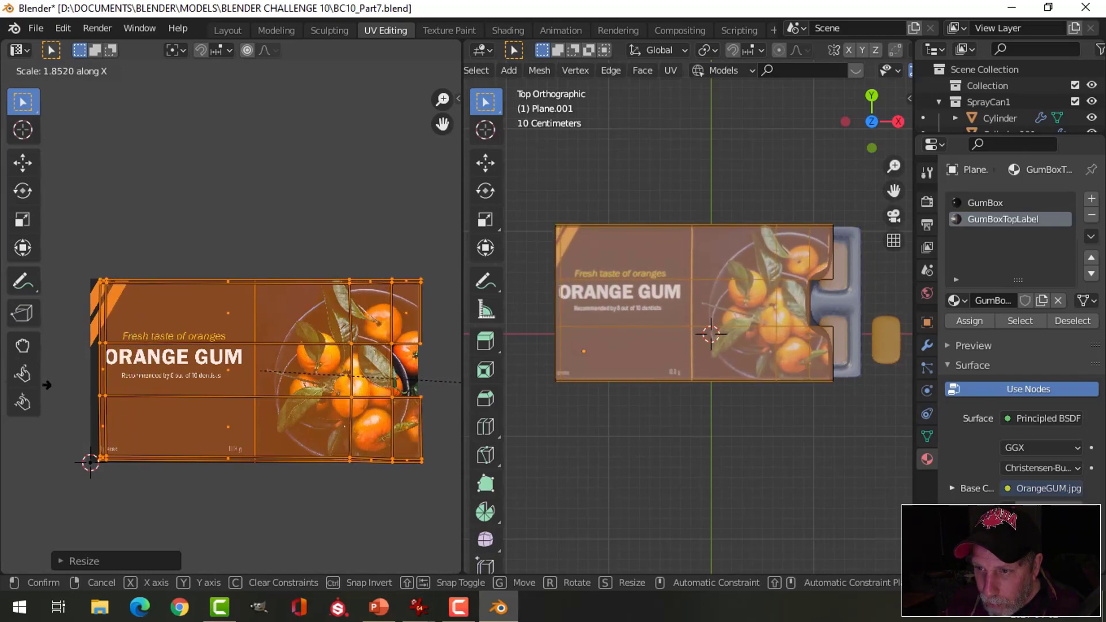
left_click(467, 381)
key("g")
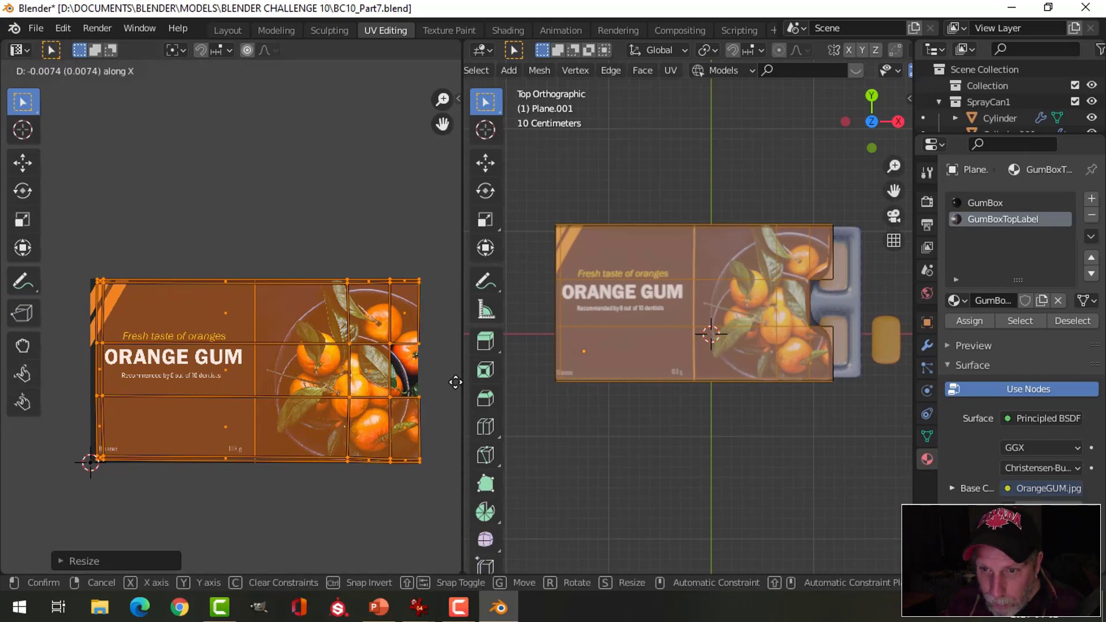
left_click(495, 377)
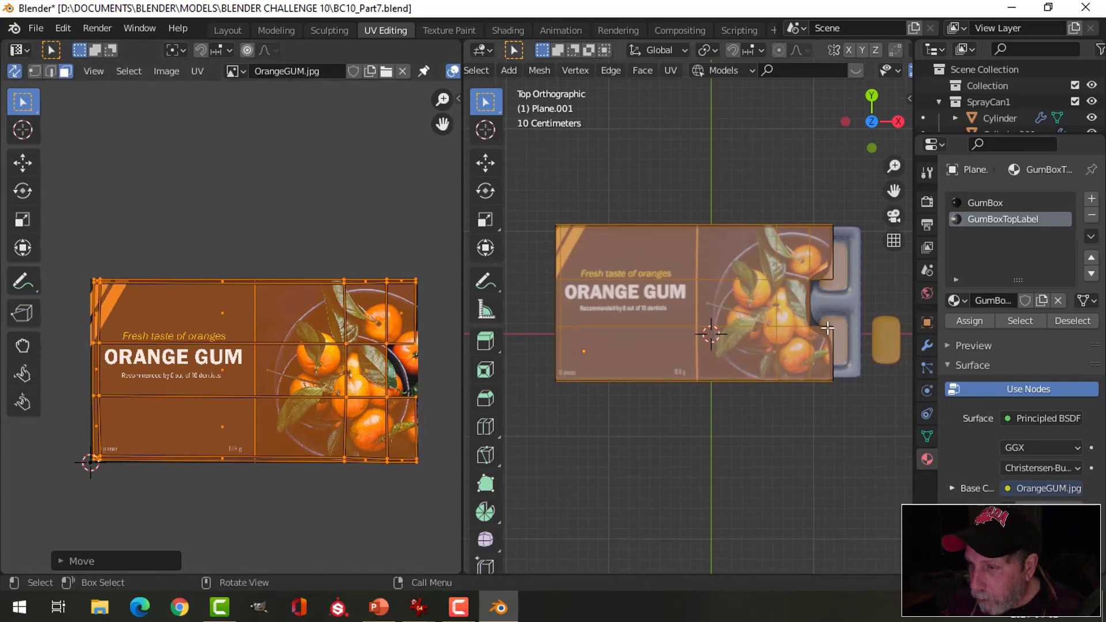
key("Tab")
Step: In Edit Mode, clear the selection and select a vertical edge loop on the lid
scroll(786, 340, "up", 4)
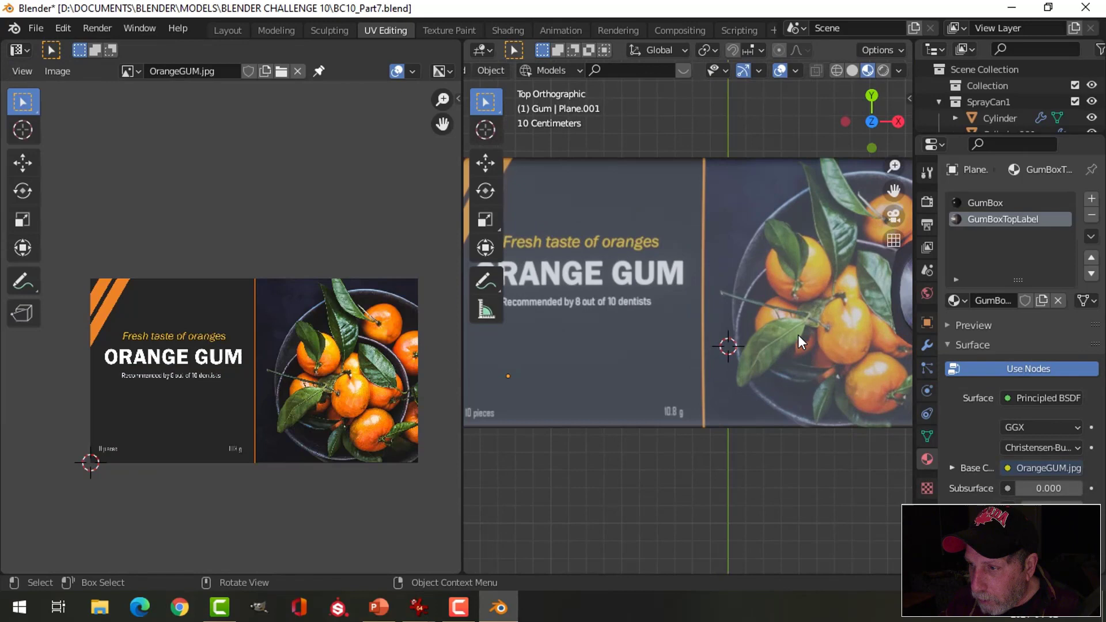
middle_click_drag(722, 327, 637, 293)
key("Tab")
key("alt+a")
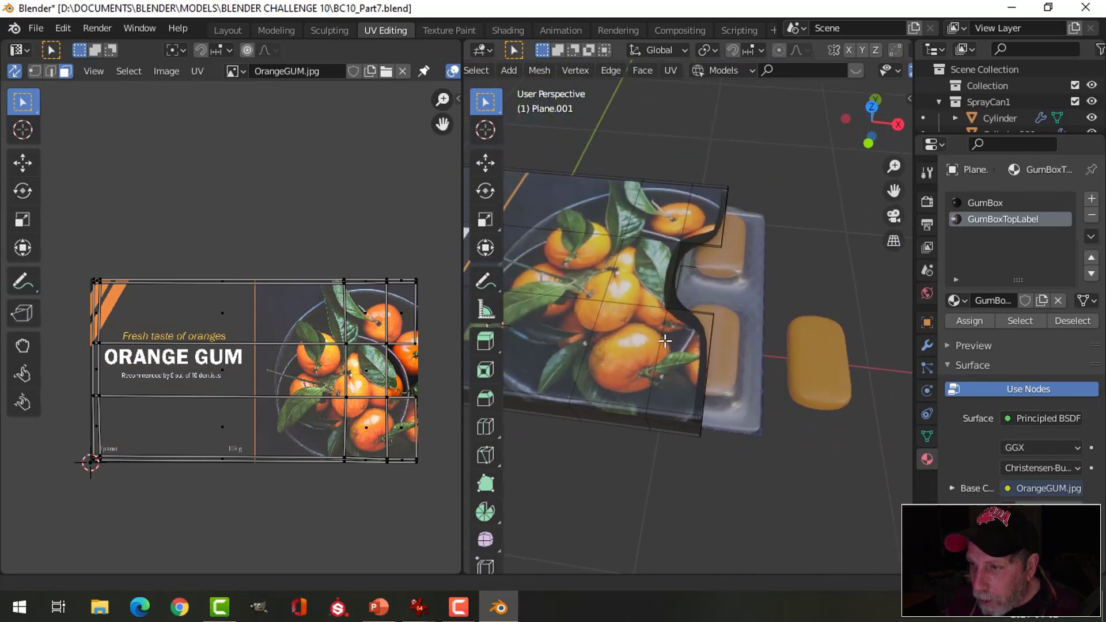
left_click(620, 267, "alt")
left_click(655, 298)
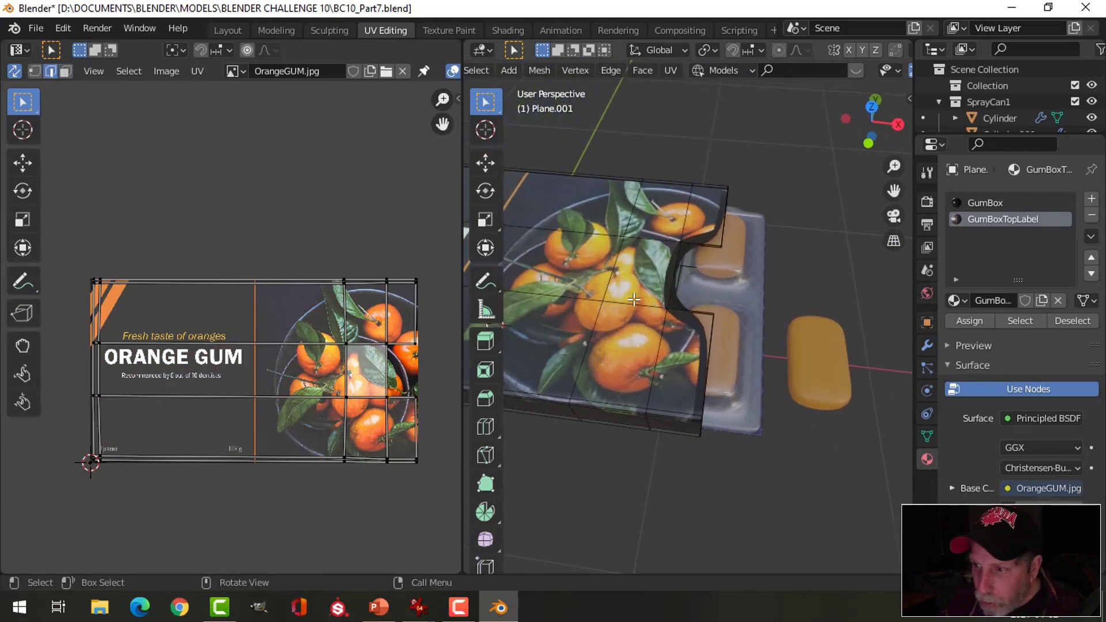
left_click(633, 299, "alt")
Step: Move the selected edge loop along X with the Move gizmo
scroll(643, 348, "down", 5)
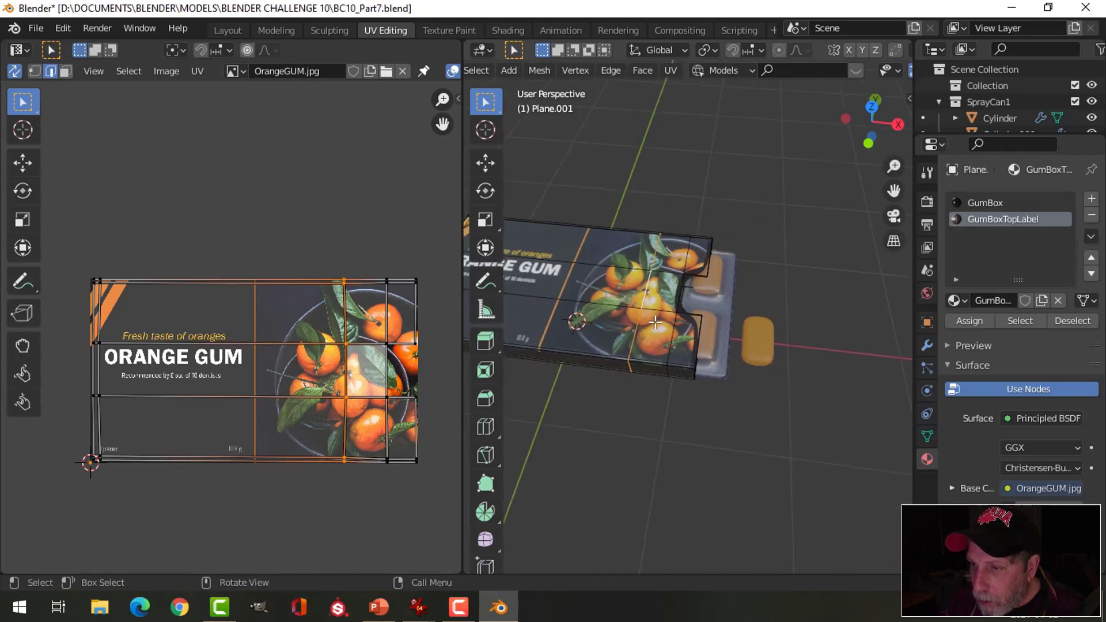
scroll(672, 318, "up", 2)
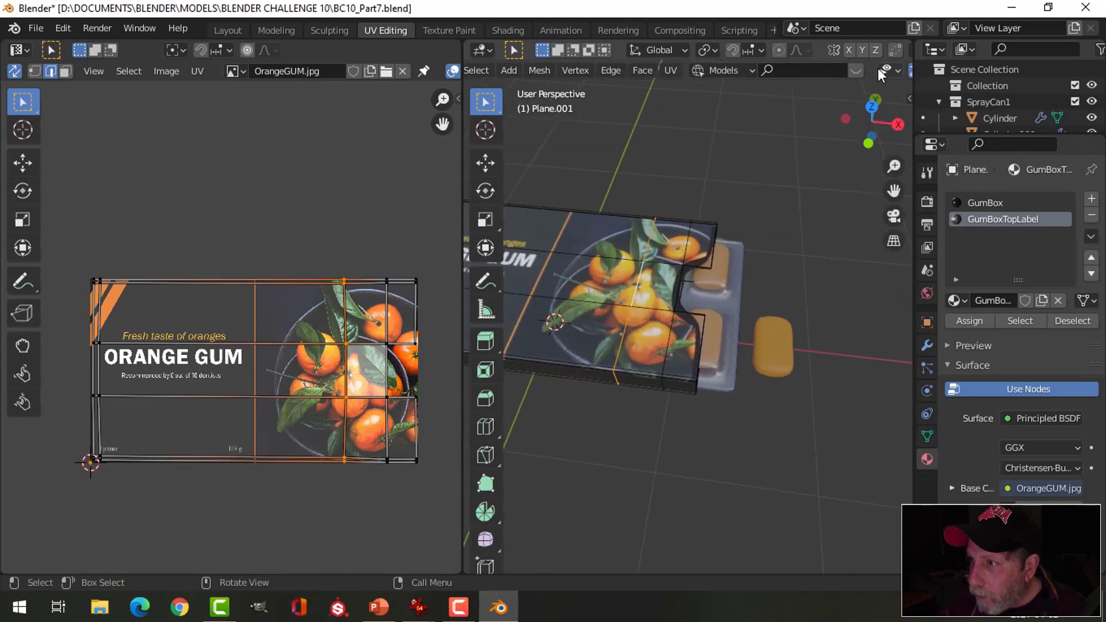
scroll(876, 67, "down", 5)
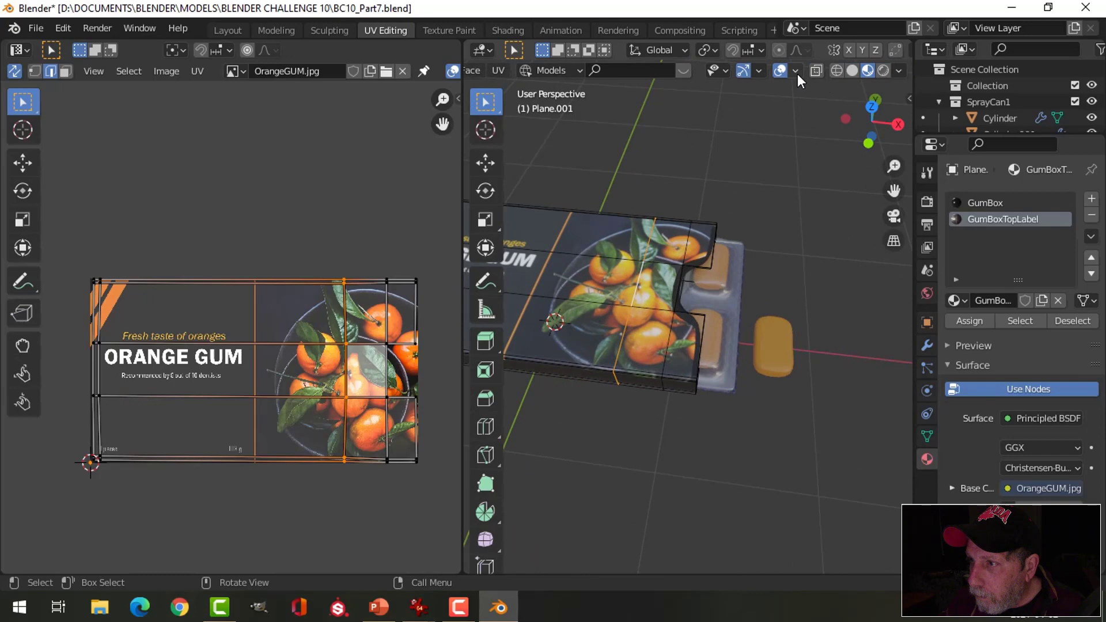
left_click(758, 70)
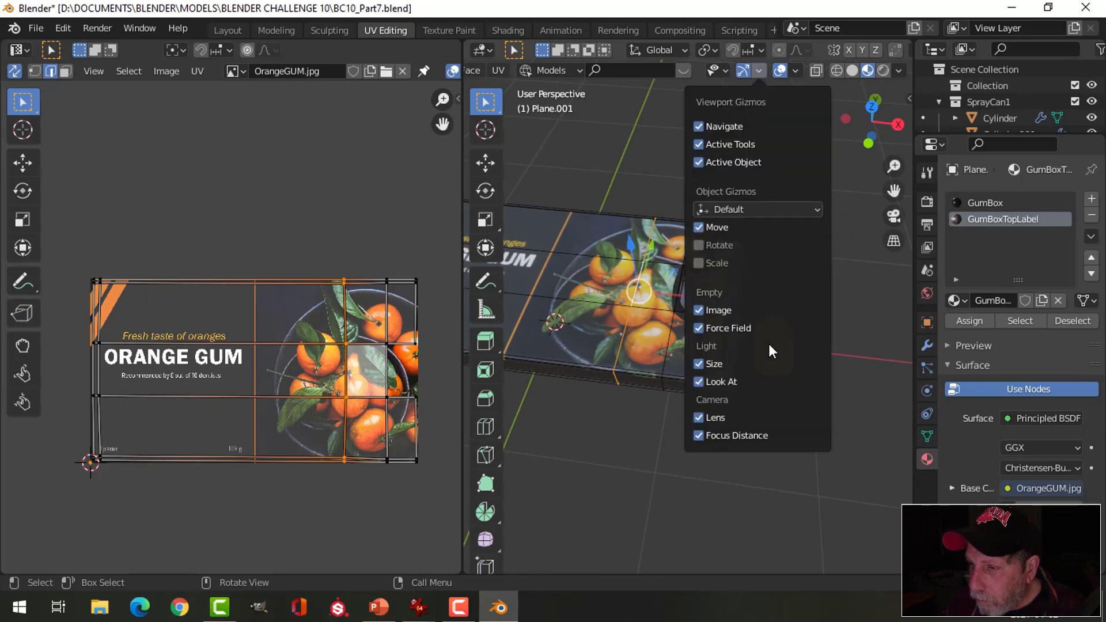
left_click_drag(705, 297, 743, 297)
middle_click_drag(733, 295, 636, 285)
scroll(713, 305, "up", 2)
Step: Add two centred loop cuts across the gum box lid
key("ctrl+r")
left_click(636, 284)
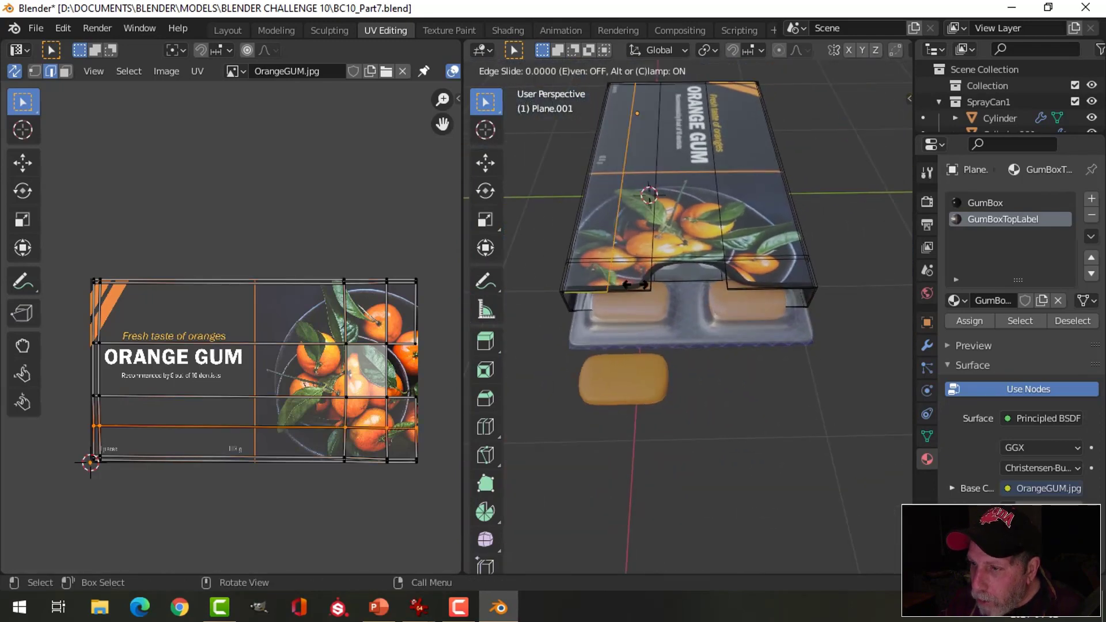
right_click(636, 285)
key("ctrl+r")
left_click(749, 283)
right_click(749, 283)
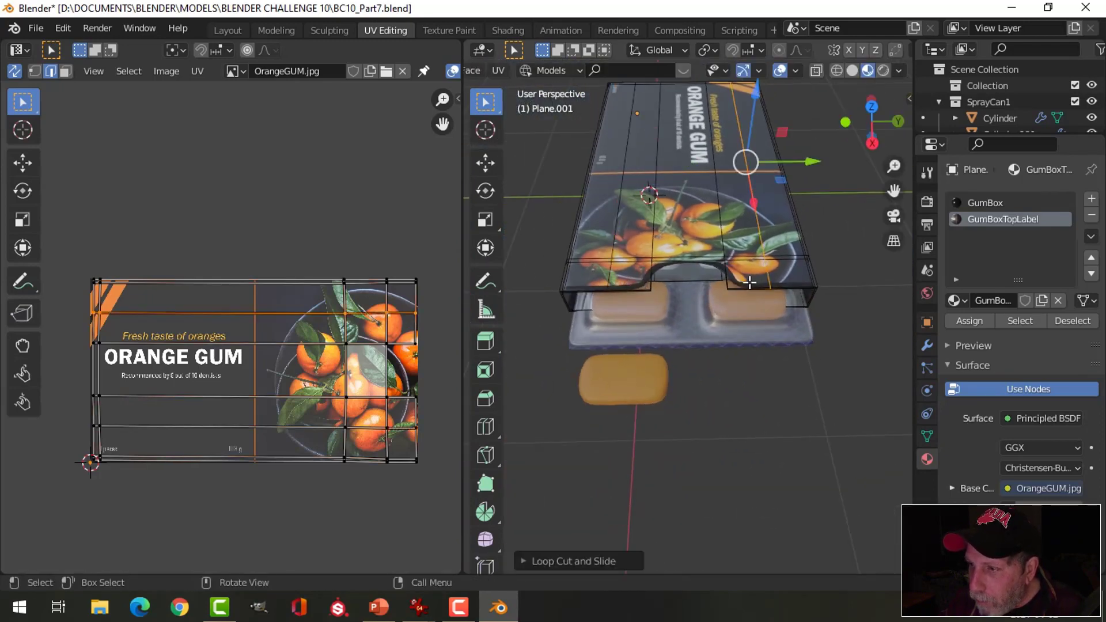
Step: Narrow the lid's left edge loop by scaling it along Y
left_click(615, 233, "alt")
middle_click_drag(786, 306, 762, 326, "shift")
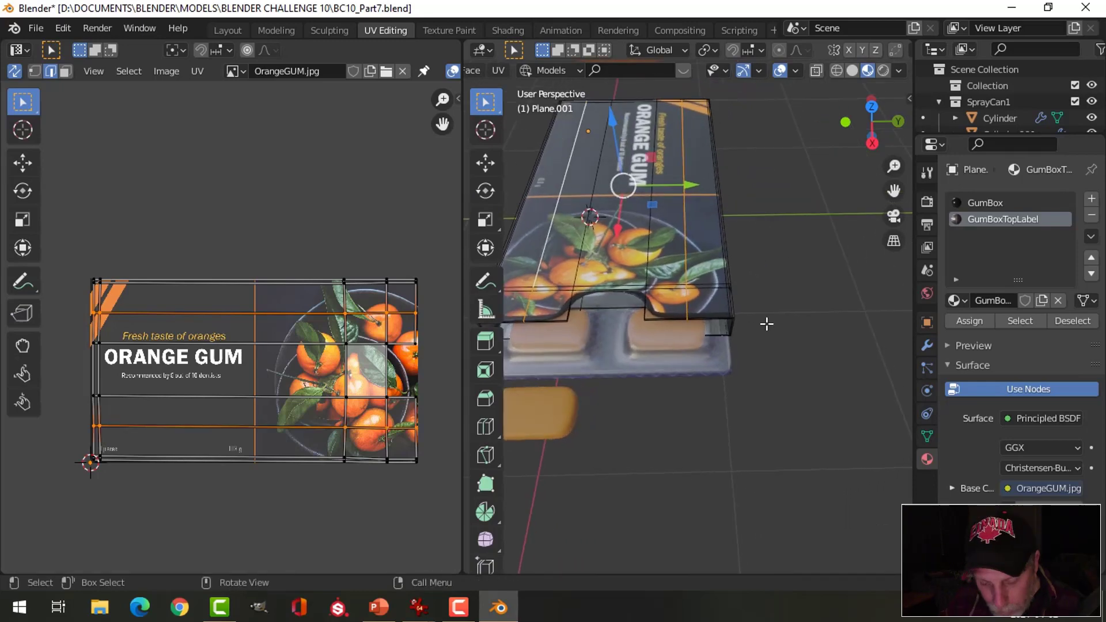
key("s")
key("y")
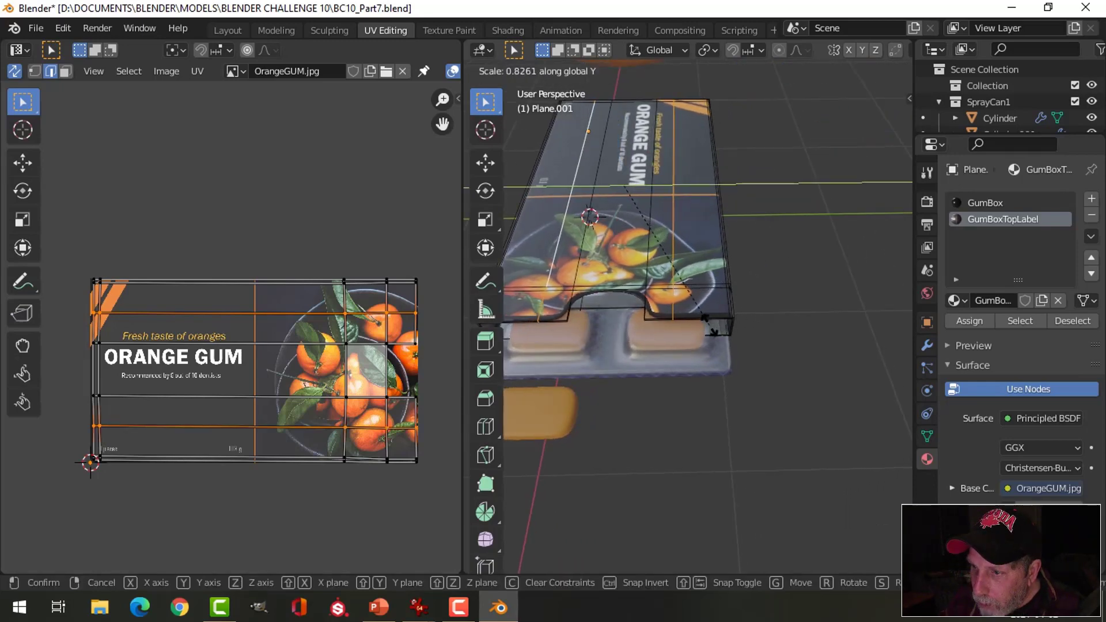
left_click(640, 317)
middle_click_drag(640, 317, 749, 300)
scroll(743, 323, "up", 3)
Step: Check the lid in Object Mode, then return to Edit Mode and select a neighbouring edge loop
key("Tab")
middle_click_drag(741, 351, 663, 319)
scroll(763, 311, "up", 2)
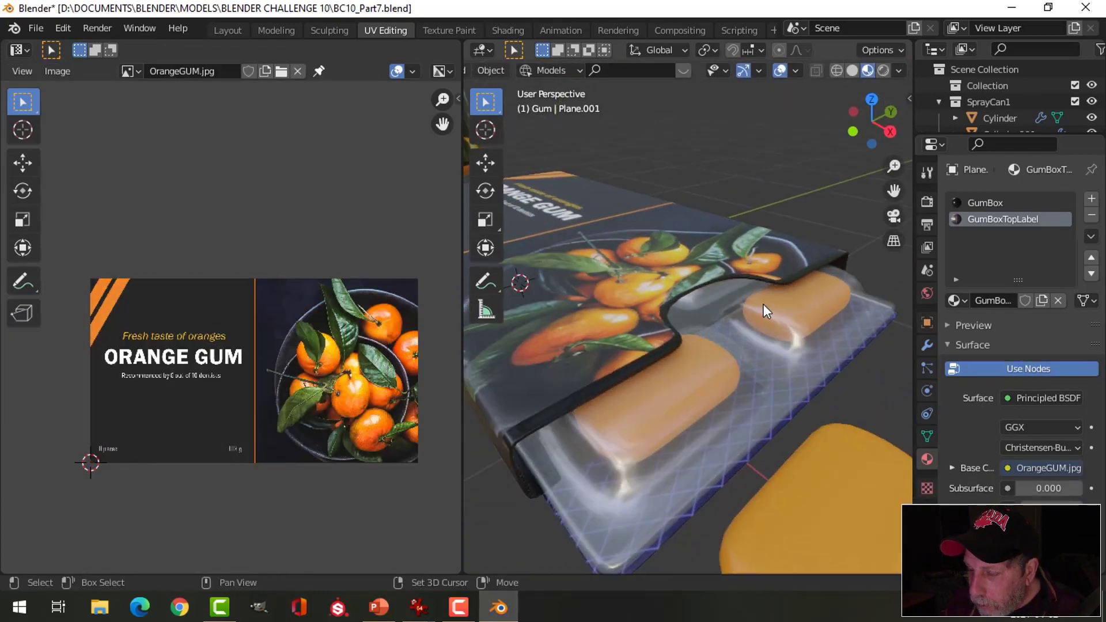
middle_click_drag(763, 304, 790, 355)
key("Tab")
left_click(790, 356)
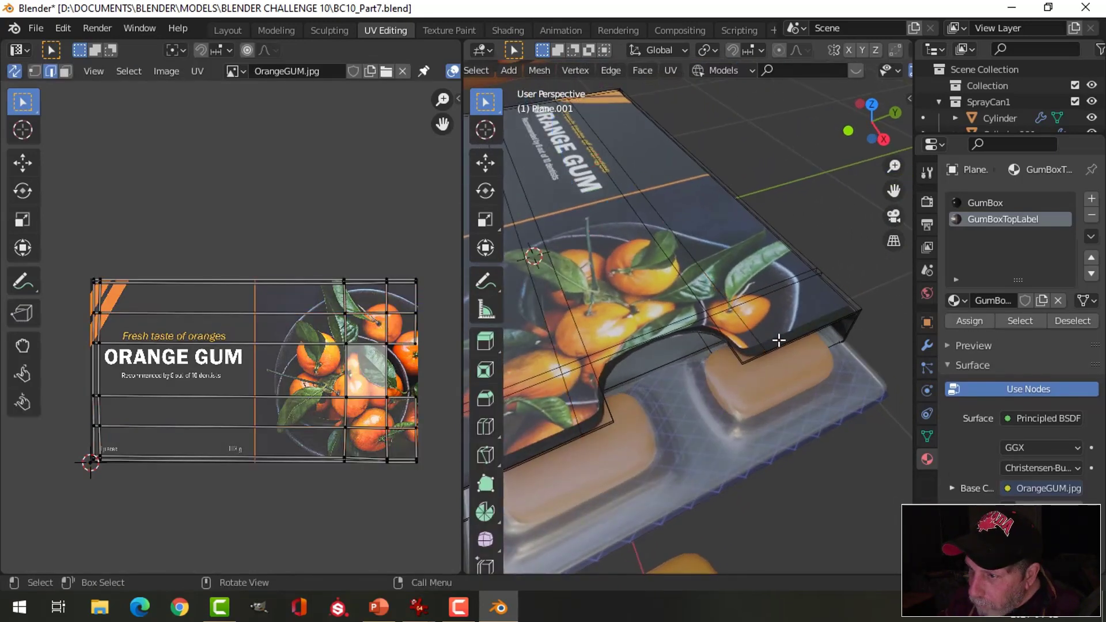
middle_click_drag(808, 343, 770, 323)
scroll(783, 310, "up", 2)
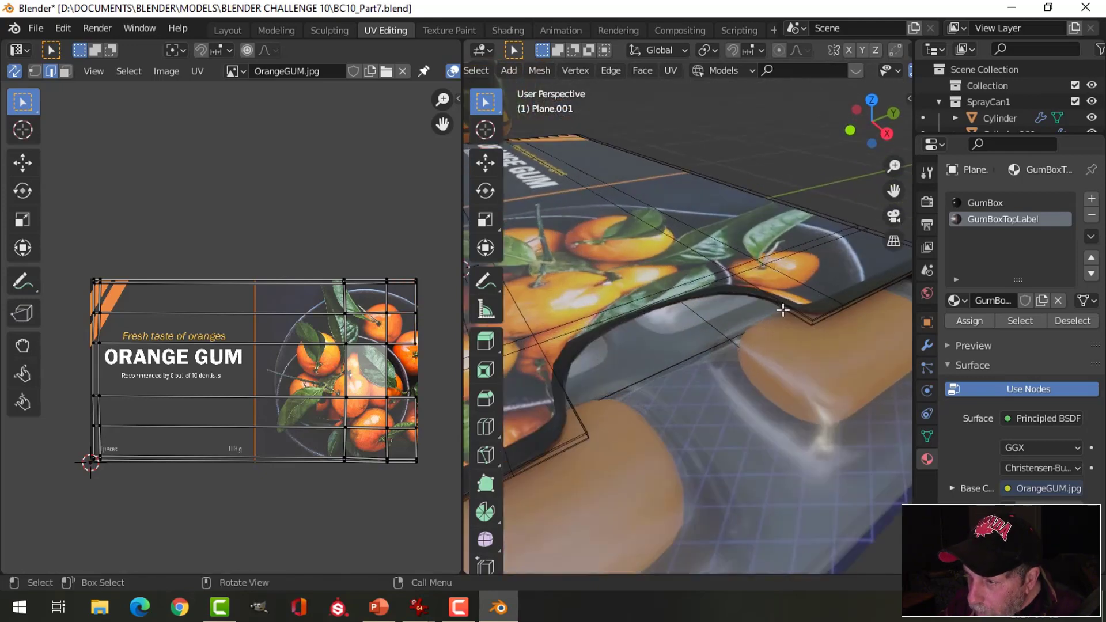
left_click(825, 310, "alt")
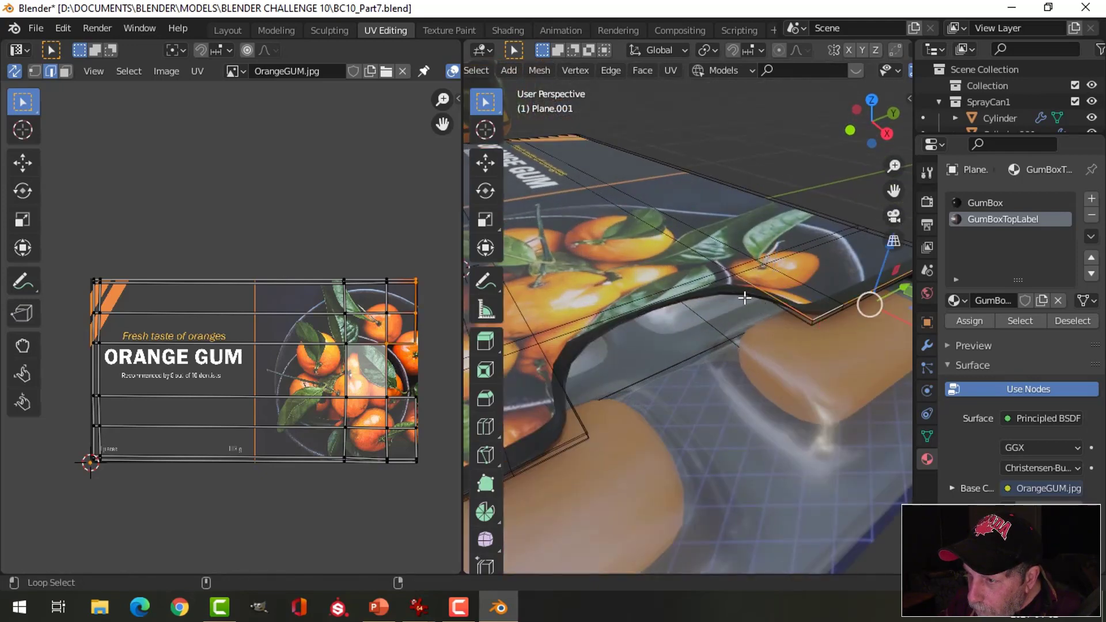
left_click(716, 280, "alt")
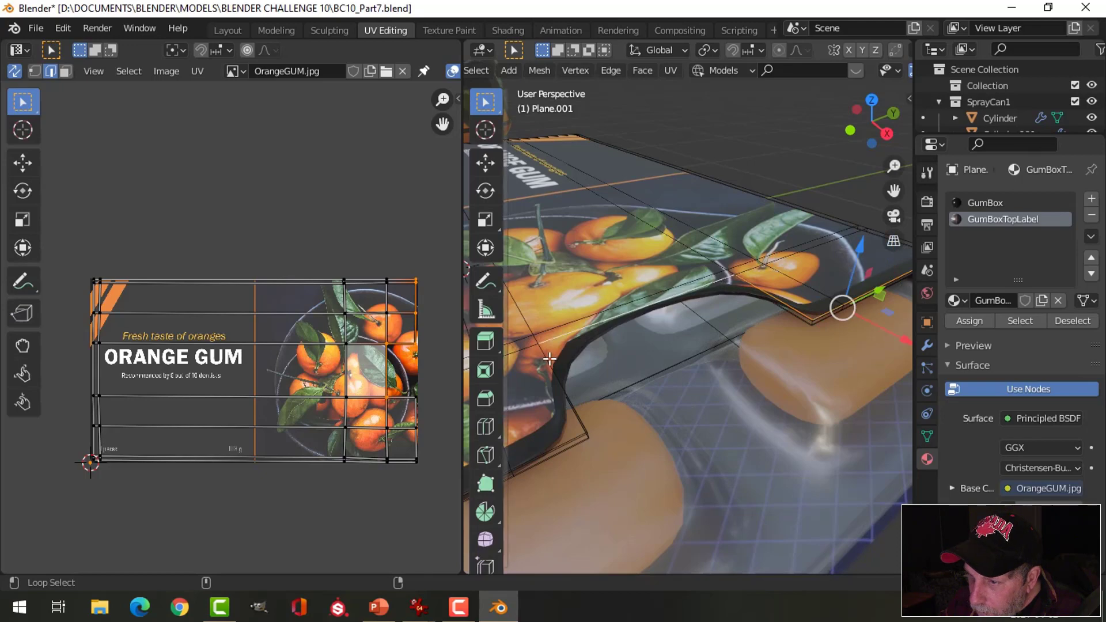
middle_click_drag(599, 438, 660, 415)
Step: Apply an edge crease to the selected edge loop and inspect the lid in Object Mode
key("shift+e")
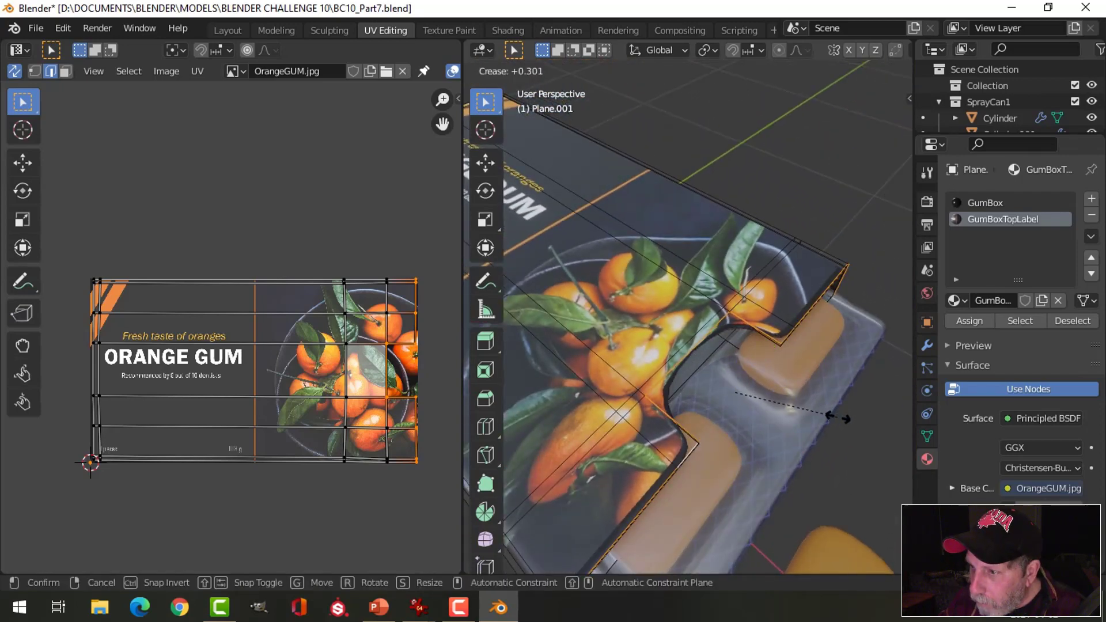
left_click(845, 420)
key("Tab")
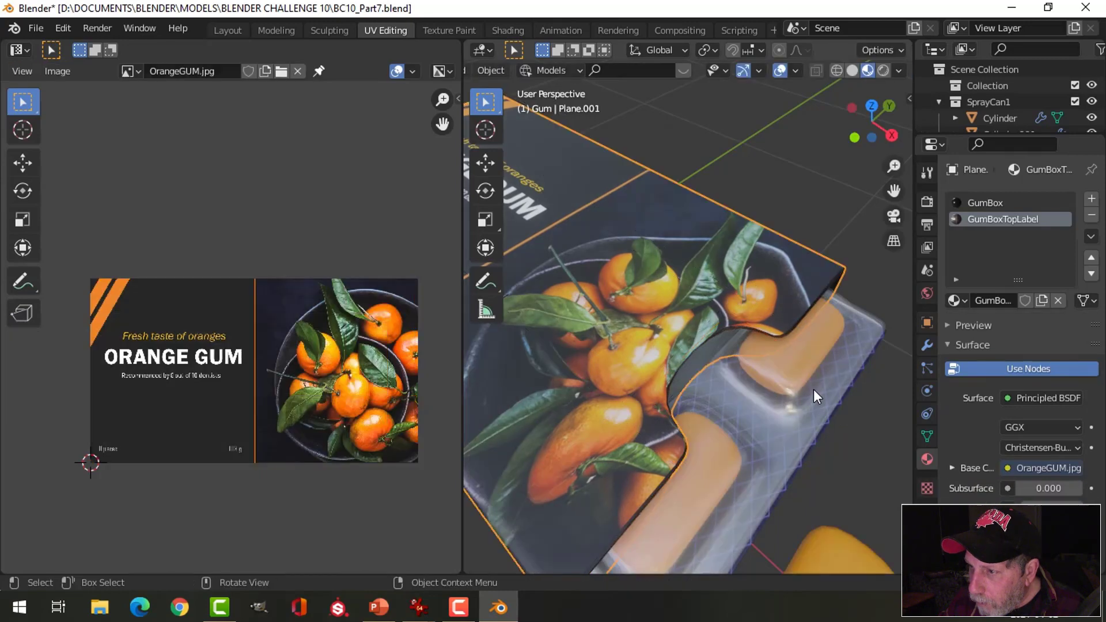
middle_click_drag(813, 390, 772, 317)
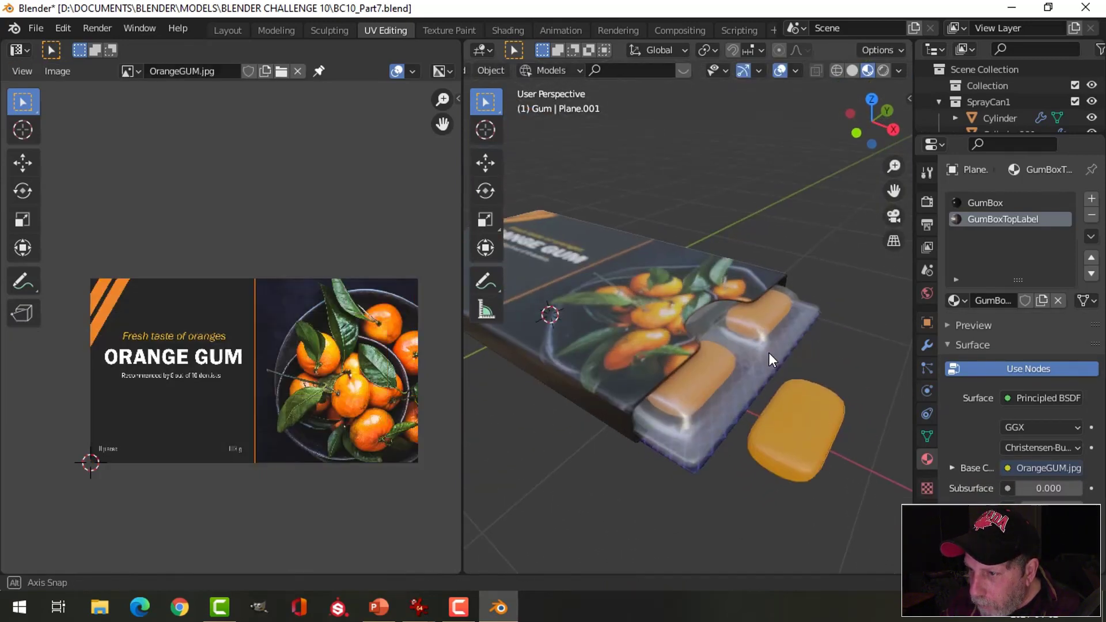
middle_click_drag(769, 353, 809, 381)
scroll(742, 323, "up", 2)
Step: Readjust the edge crease to about 0.369, then view the box in top orthographic view
key("Tab")
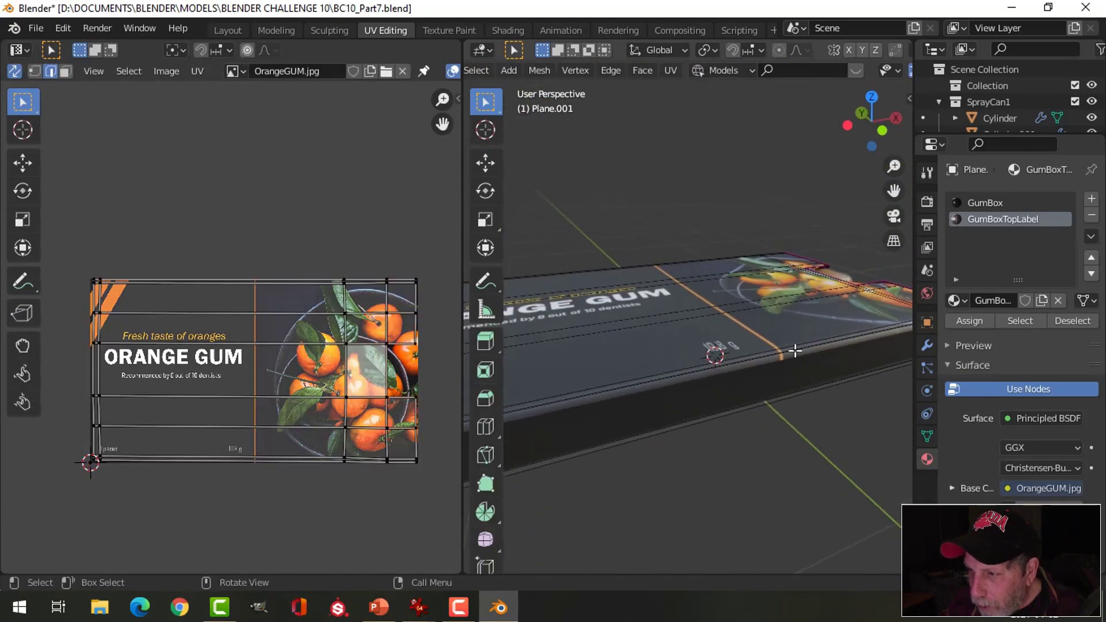
key("shift+e")
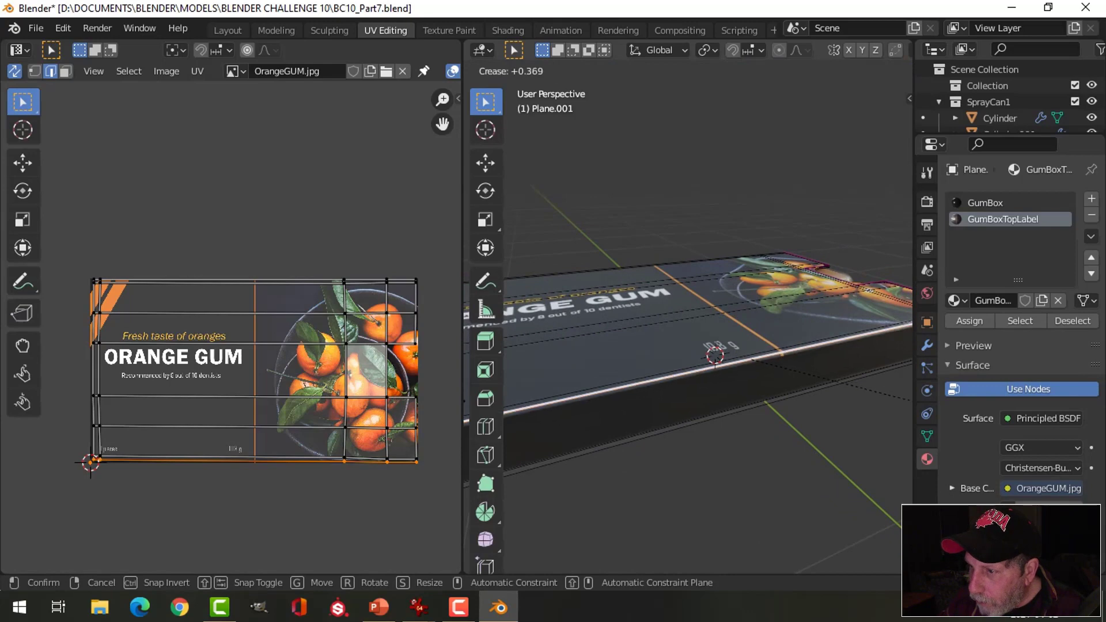
left_click(715, 355)
key("Tab")
scroll(679, 375, "down", 3)
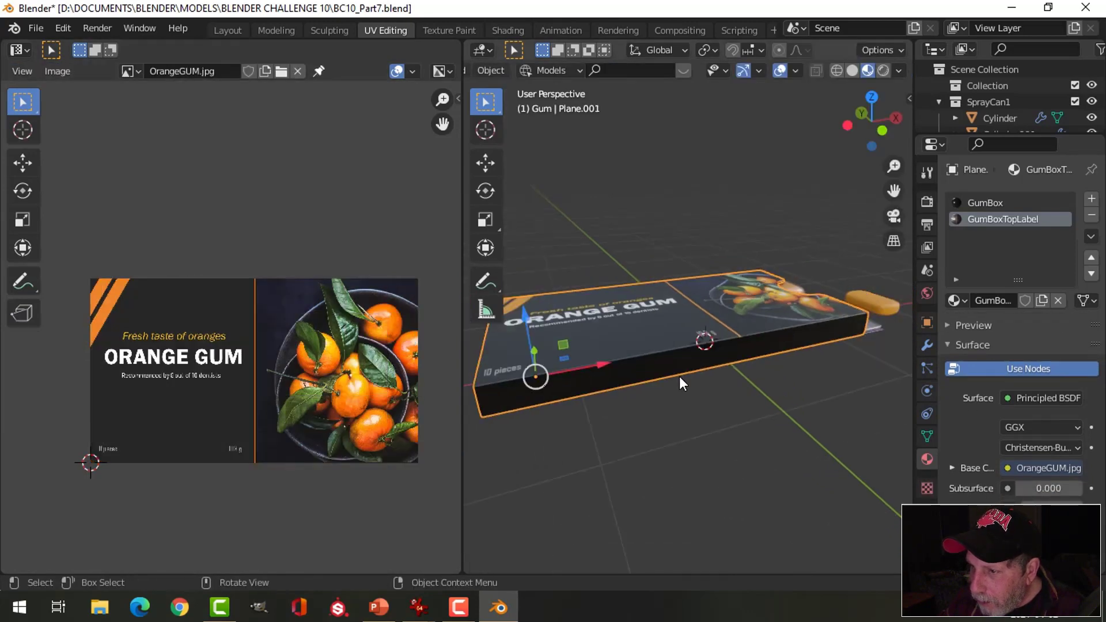
key("Tab")
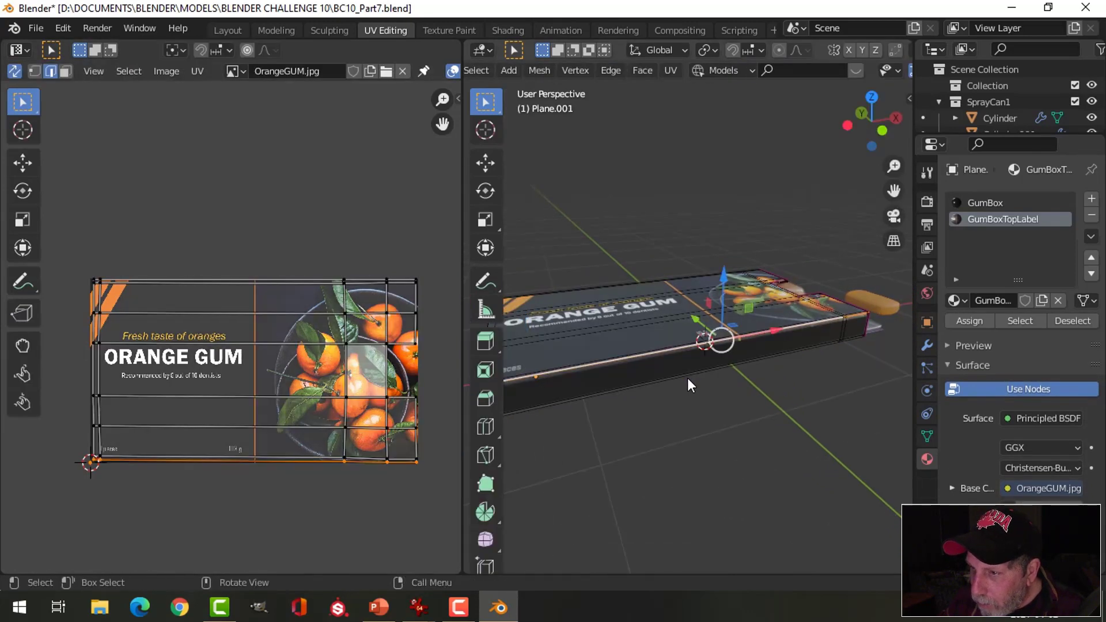
middle_click_drag(690, 385, 720, 457)
key("Tab")
scroll(723, 414, "up", 3)
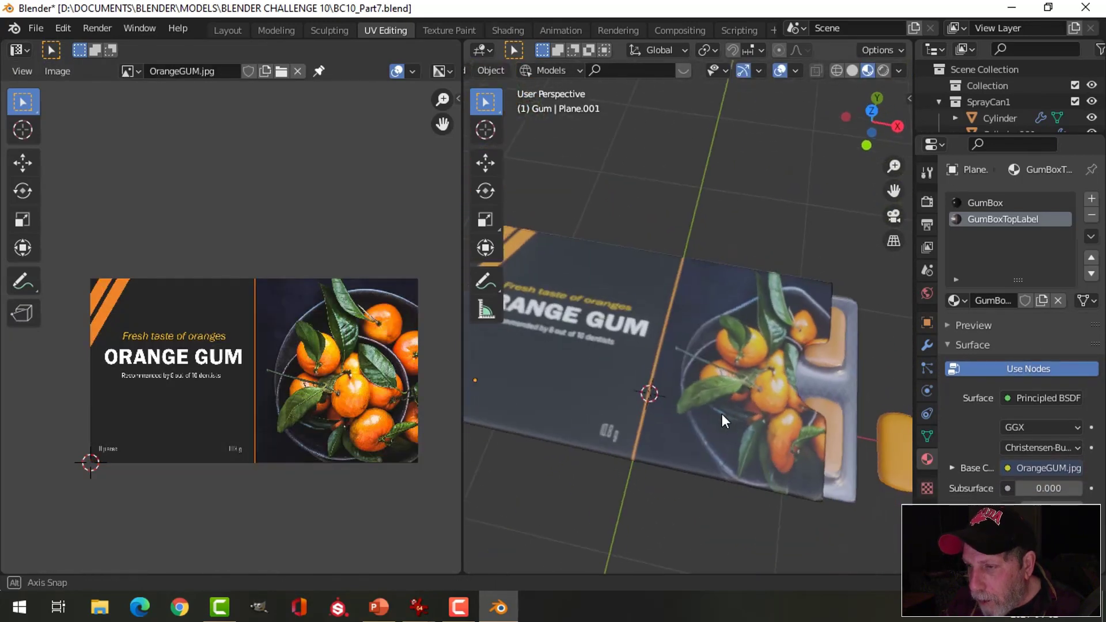
middle_click_drag(724, 415, 716, 423)
key("KP_7")
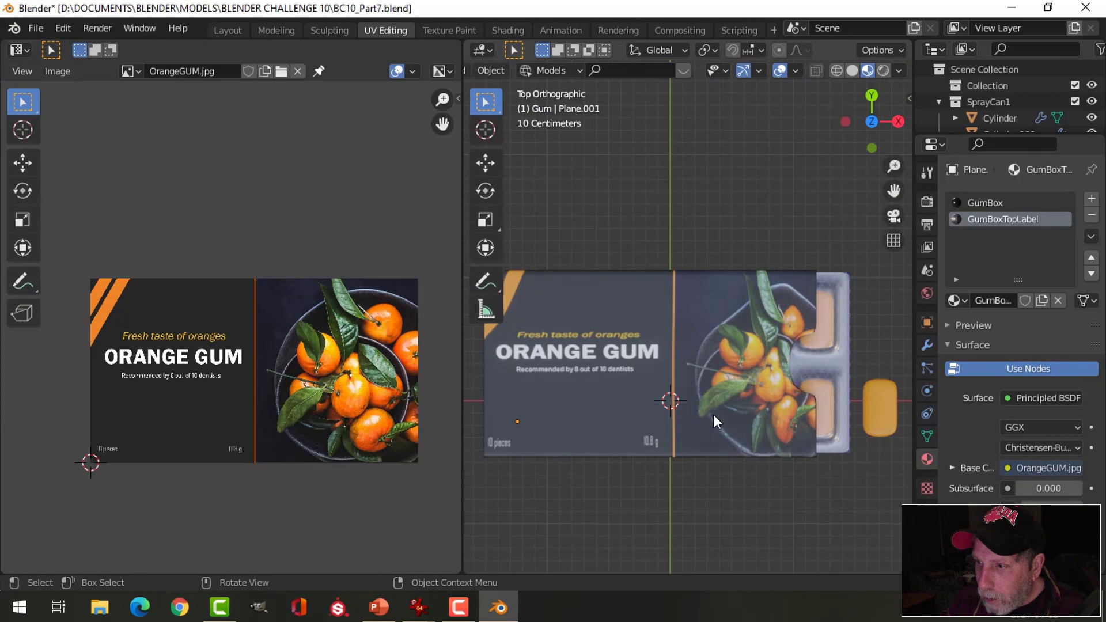
scroll(707, 415, "down", 1)
Step: Select the GumBoxTopLabel faces and scale their UVs along X to about 0.9893
key("Tab")
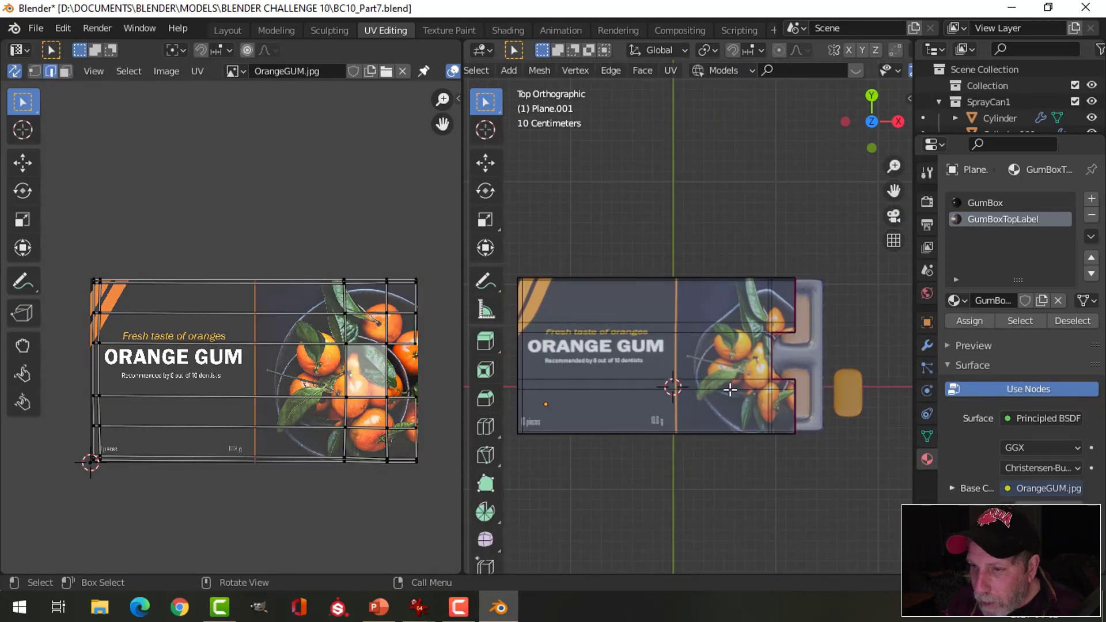
left_click(1021, 320)
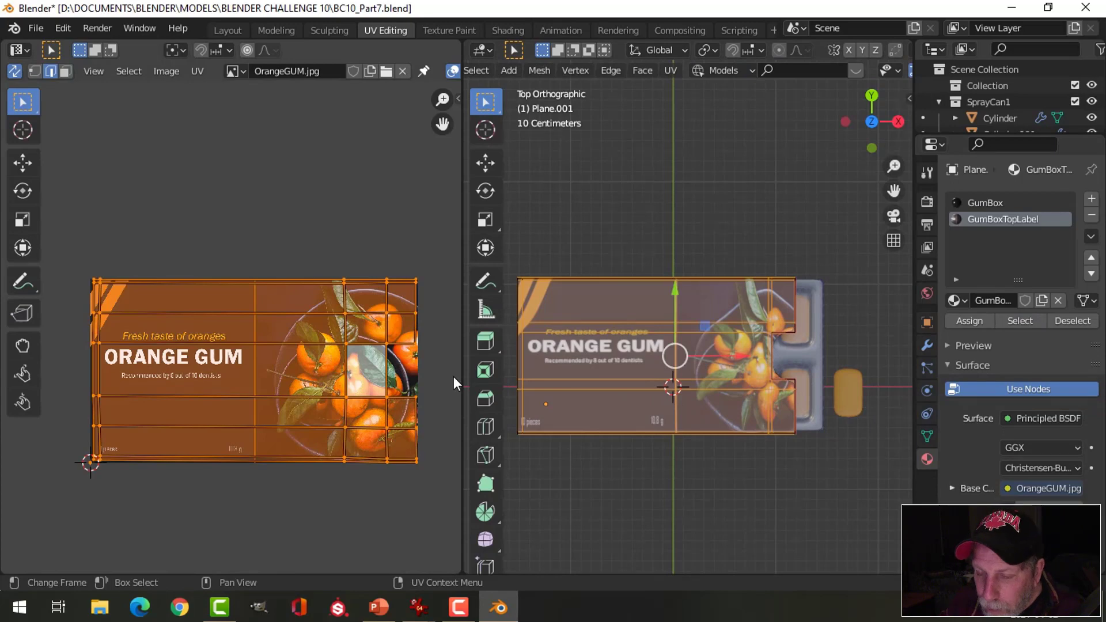
middle_click_drag(691, 403, 666, 396, "shift")
middle_click_drag(336, 390, 292, 391)
key("s")
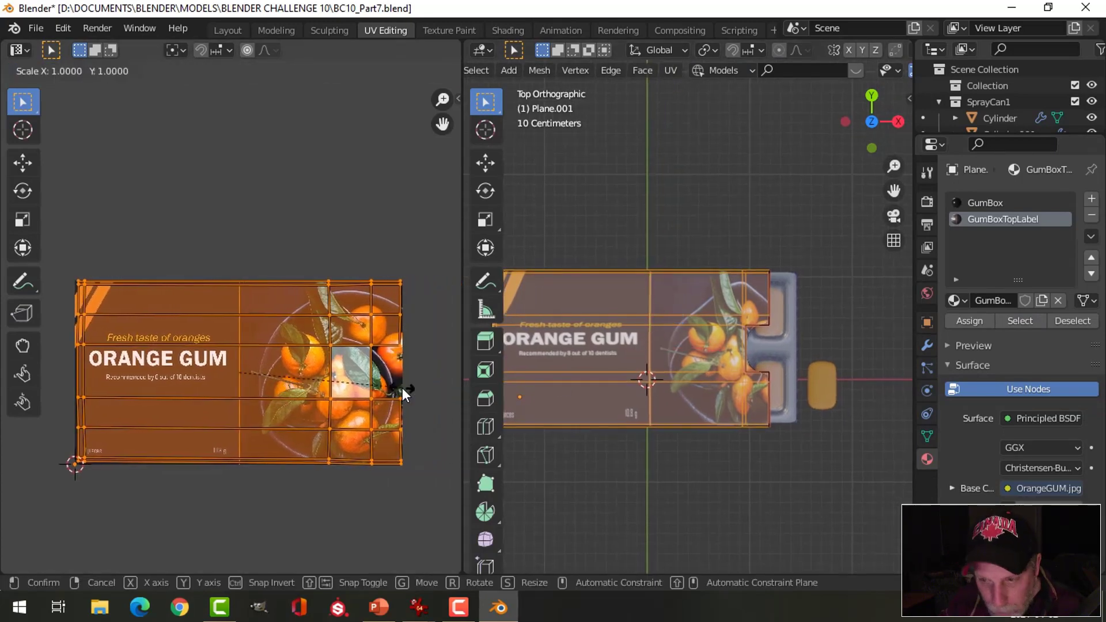
key("x")
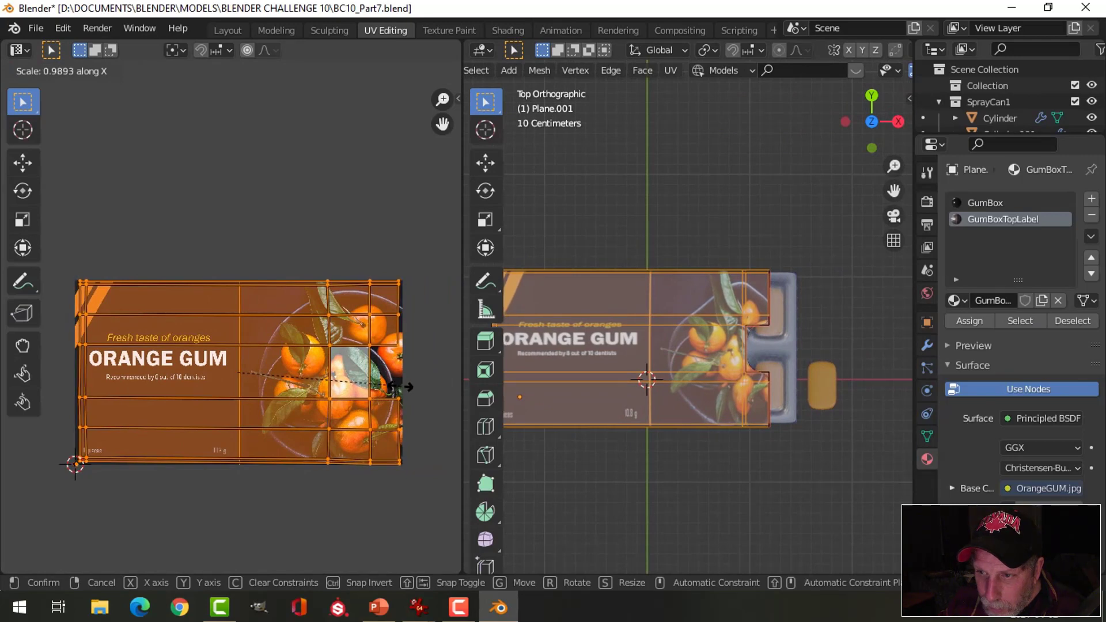
left_click(400, 387)
scroll(677, 362, "down", 2)
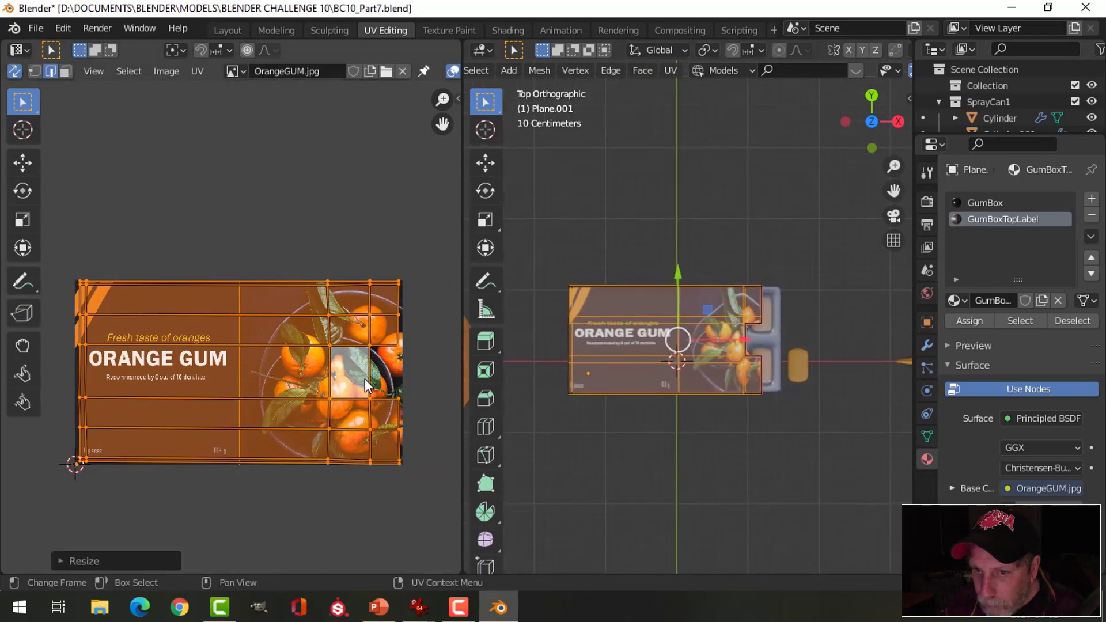
scroll(263, 381, "up", 1)
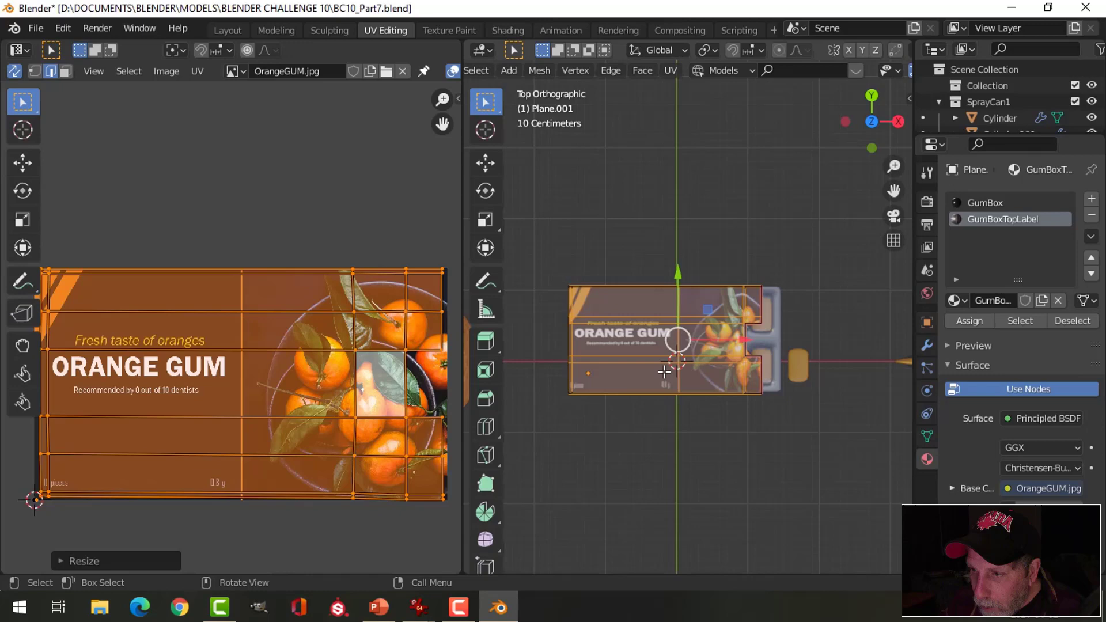
Step: Unwrap the top label faces afresh, trying and then undoing a 90° UV rotation
key("u")
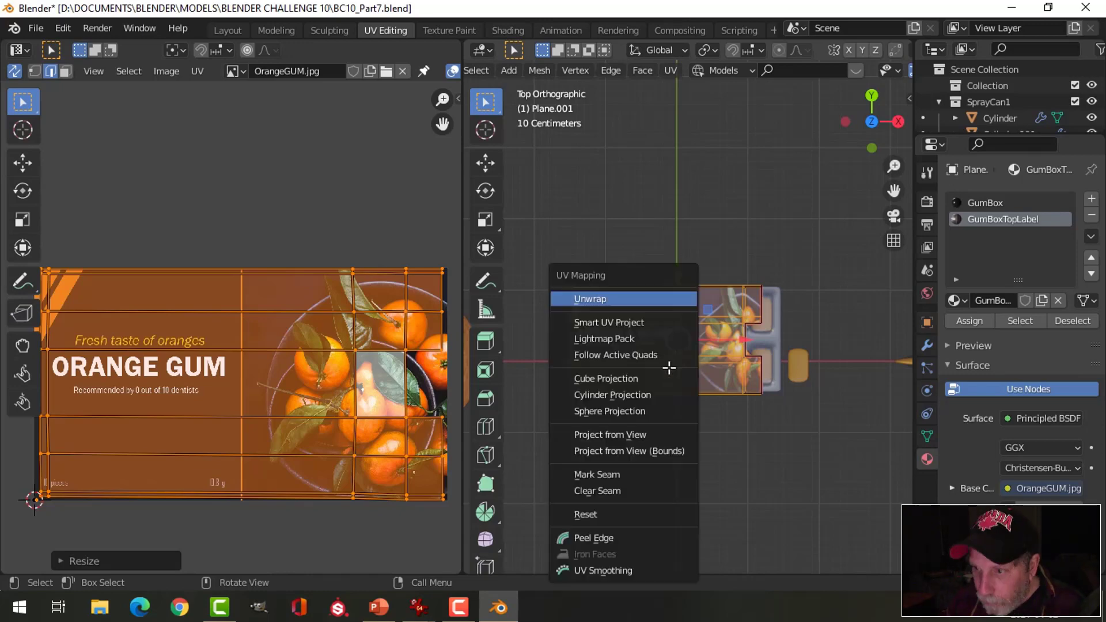
left_click(623, 299)
scroll(265, 393, "down", 1)
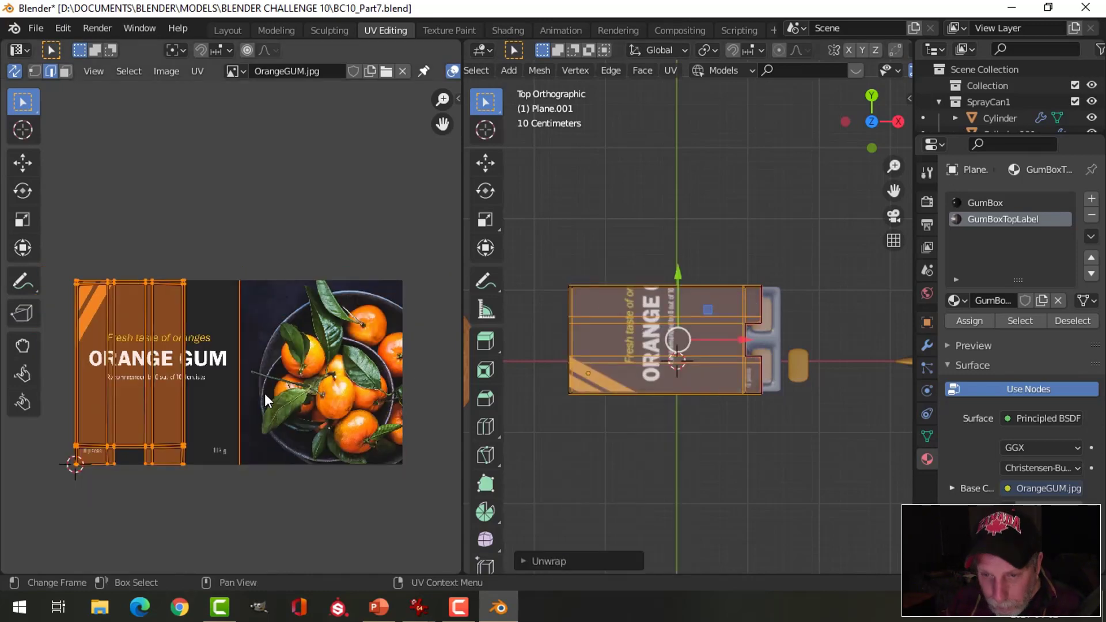
type("r90")
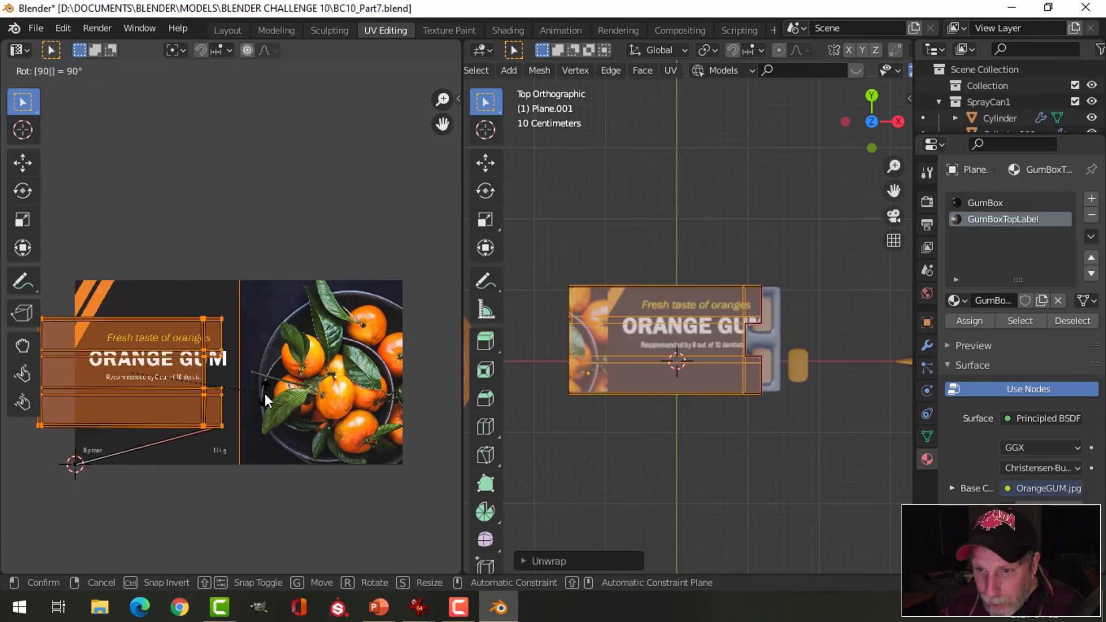
key("Return")
key("g")
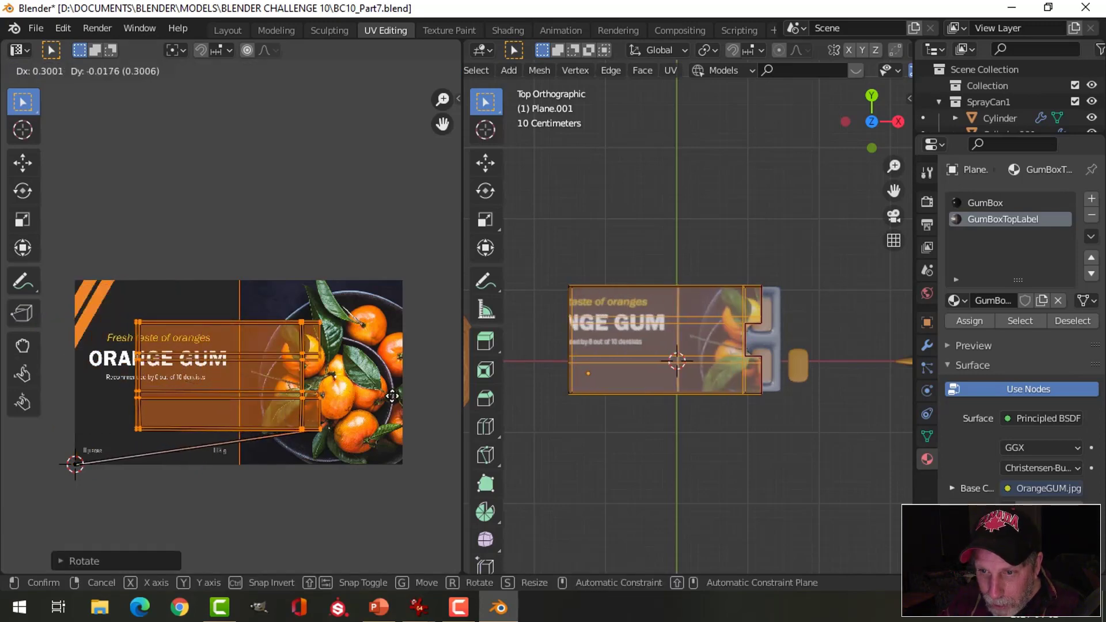
right_click(392, 396)
key("ctrl+z")
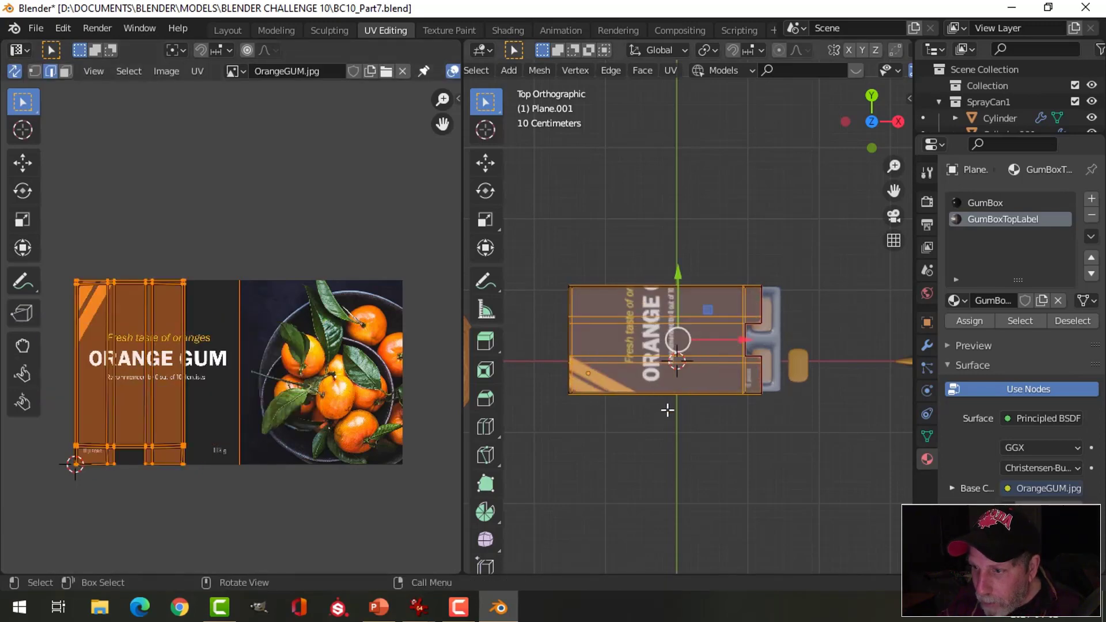
left_click(669, 414)
middle_click_drag(701, 420, 698, 305)
Step: Select all UVs, rotate them 90° to horizontal, then move and enlarge the island over the artwork
type("a")
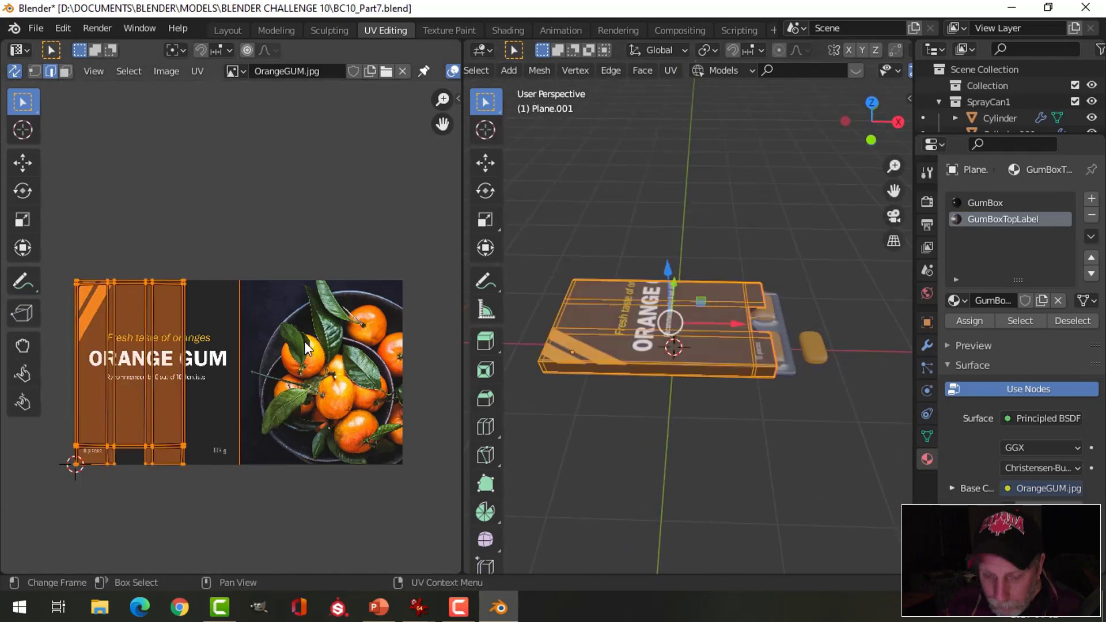
type("r90")
key("Return")
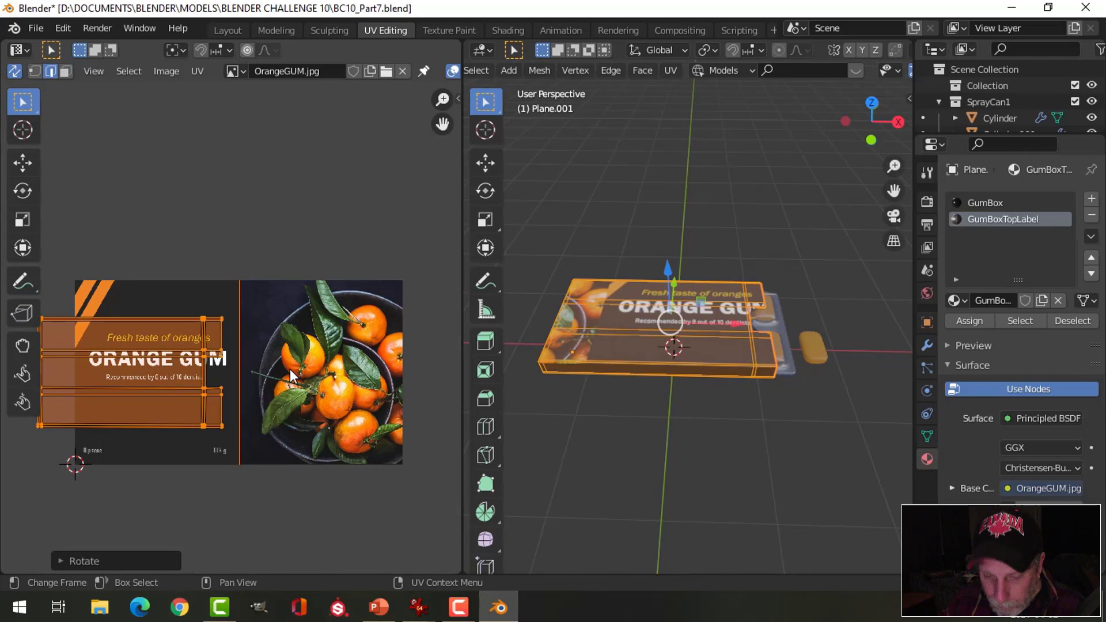
key("g")
left_click(378, 371)
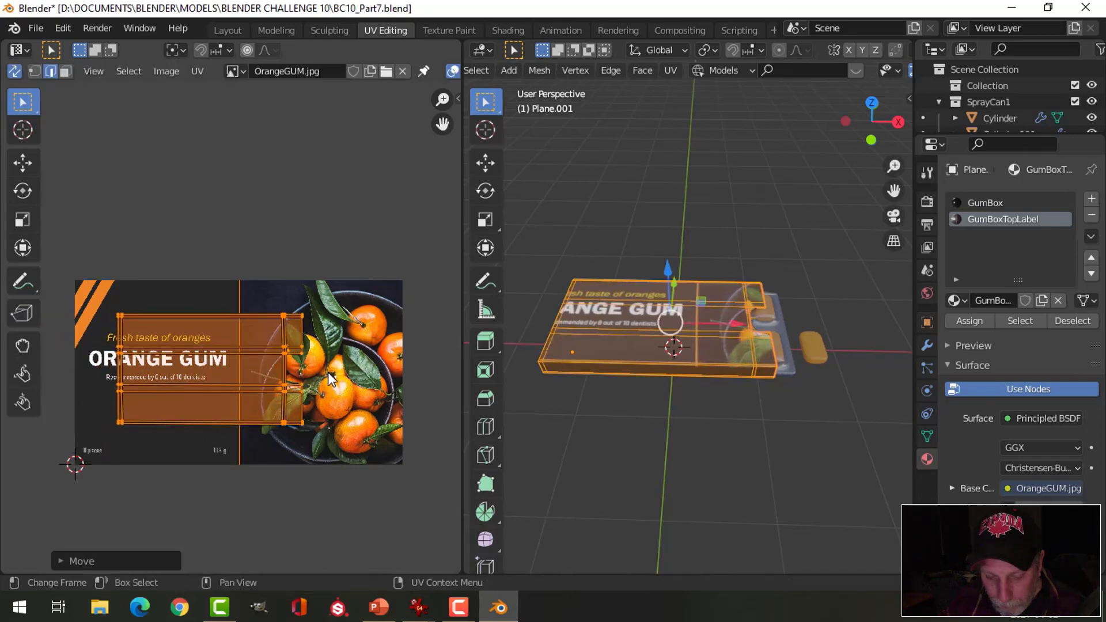
key("s")
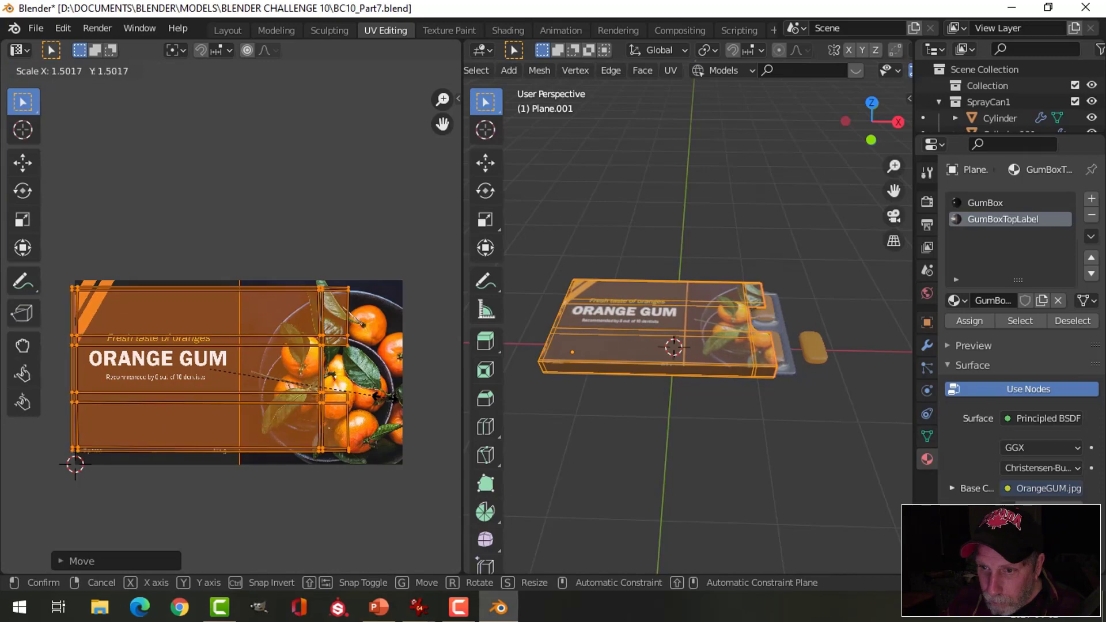
left_click(389, 397)
key("g")
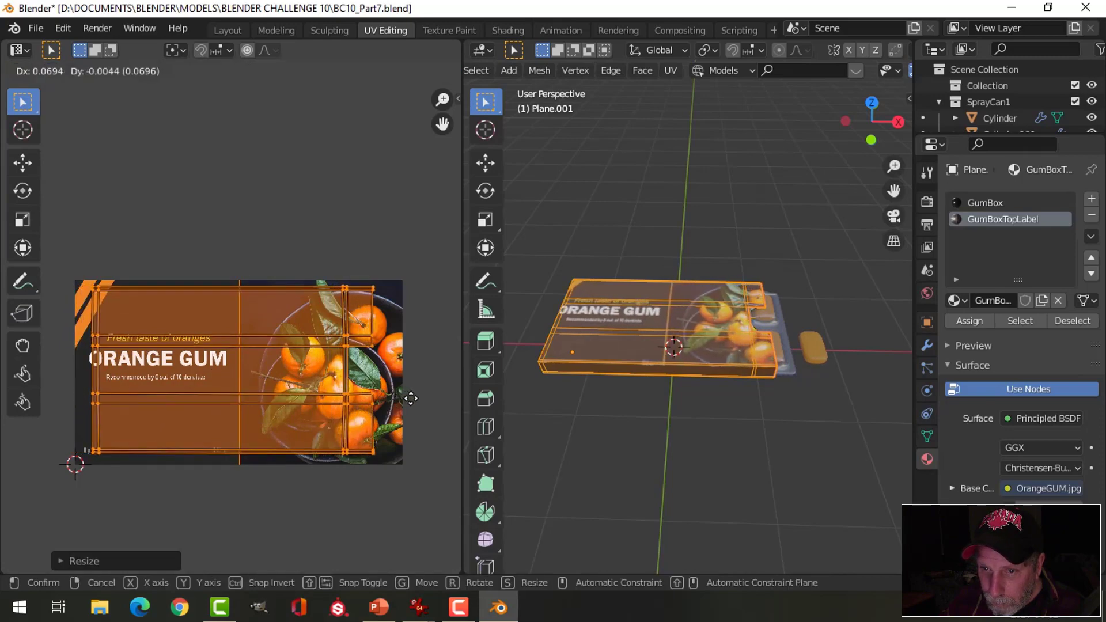
left_click(411, 399)
Step: Widen the island along X, stretch it slightly along Y, and nudge it into final position
key("s")
key("x")
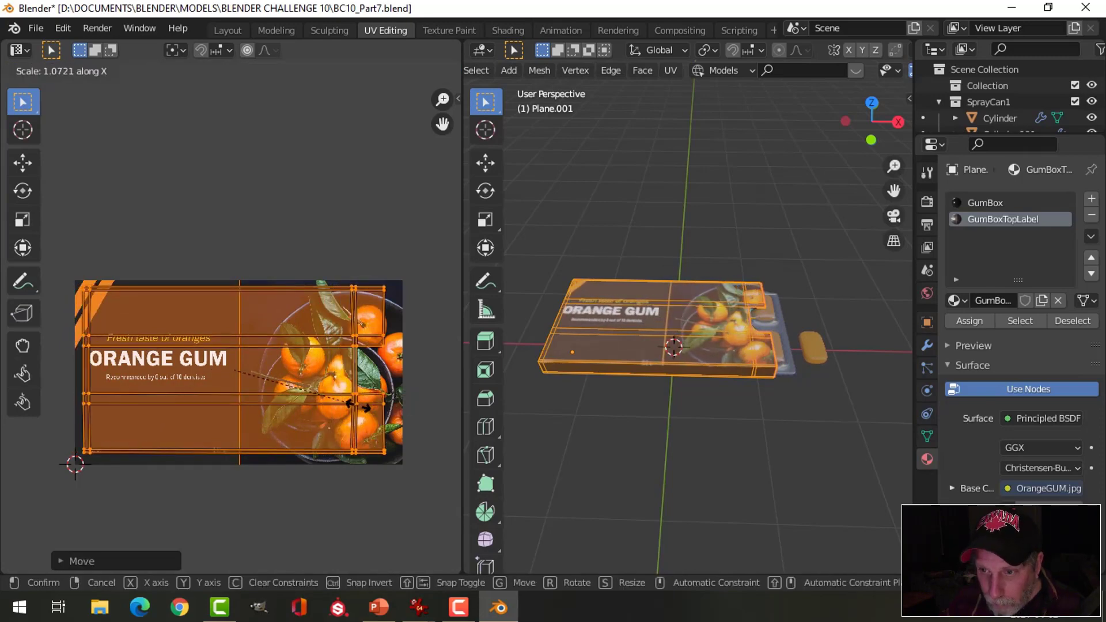
left_click(361, 407)
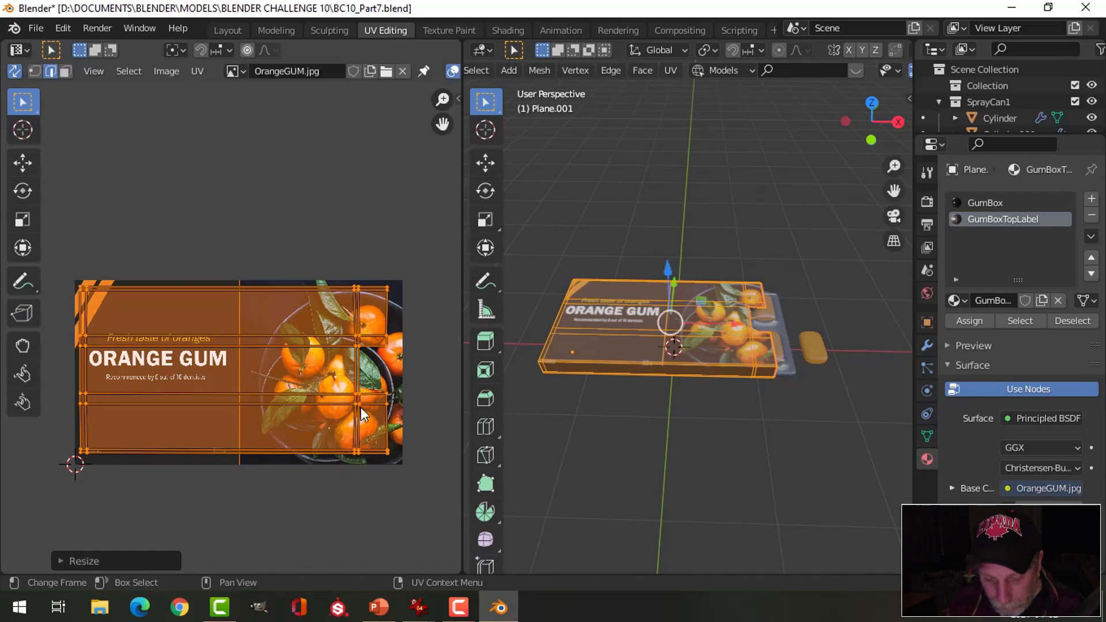
key("s")
key("y")
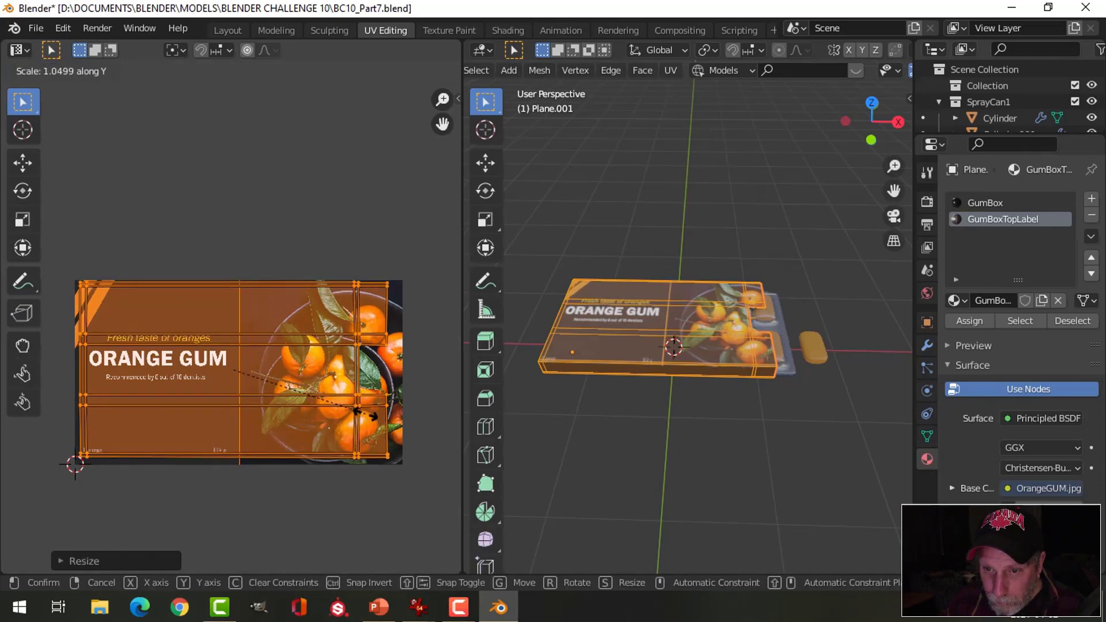
left_click(365, 413)
key("g")
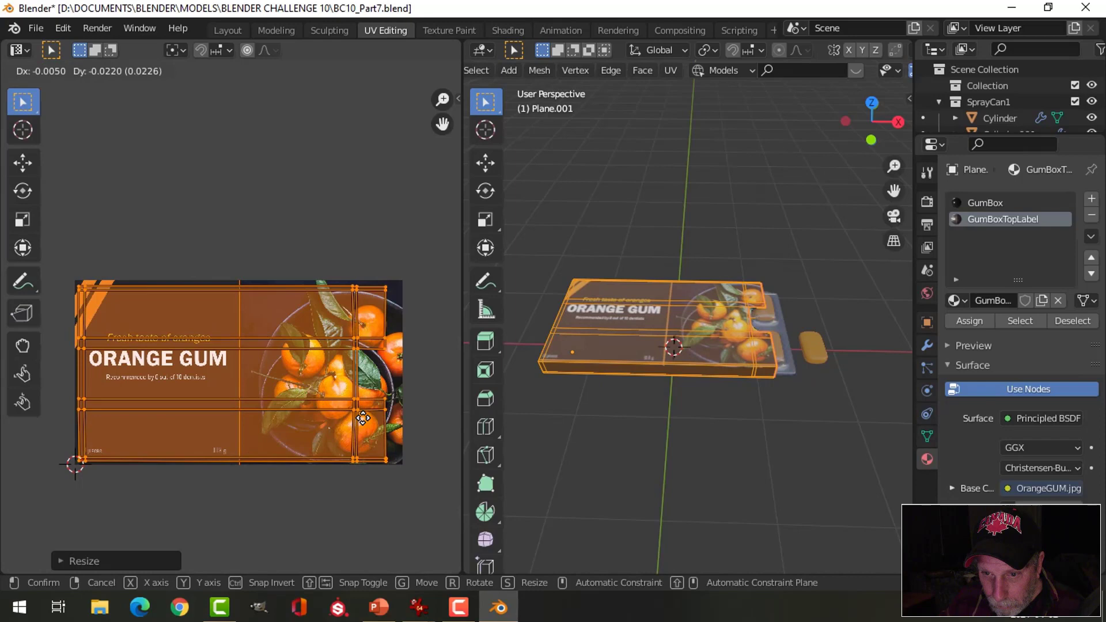
left_click(368, 415)
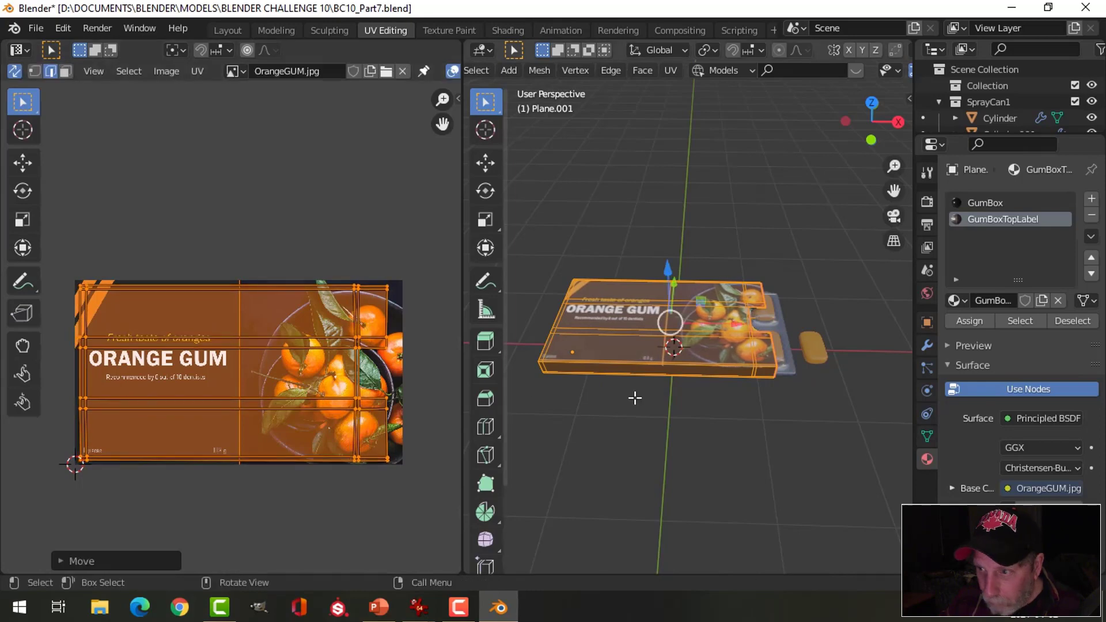
Step: Inspect the box top, then move the label's UV layout to reposition the ORANGE GUM artwork
key("Tab")
middle_click_drag(755, 368, 737, 424)
scroll(736, 400, "up", 5)
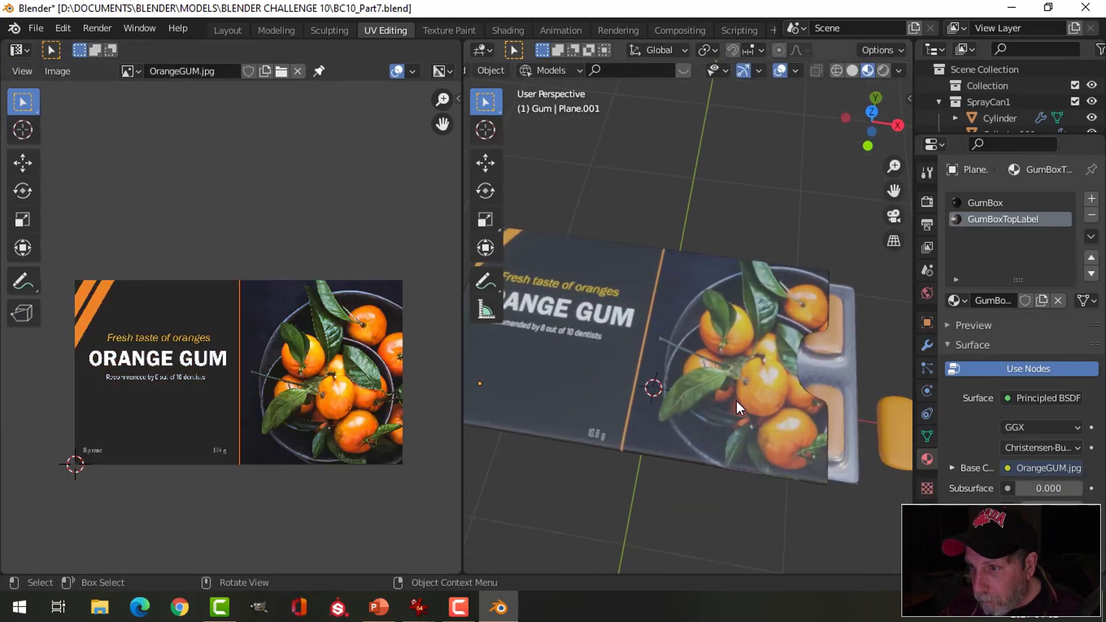
middle_click_drag(801, 403, 640, 358)
key("Tab")
scroll(213, 361, "up", 1)
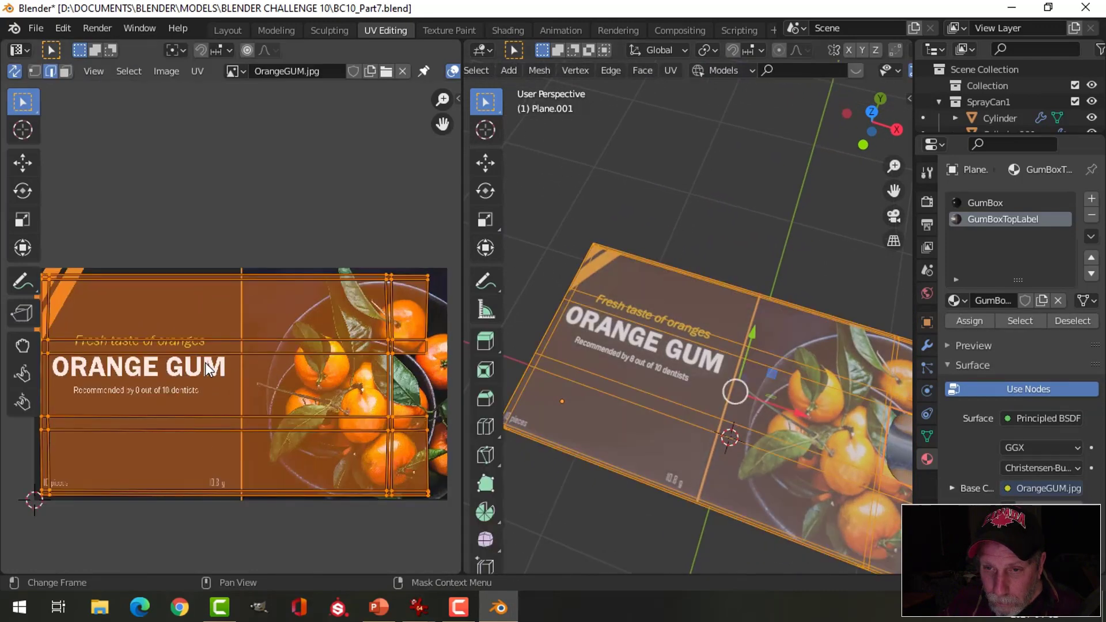
middle_click_drag(213, 366, 338, 375)
key("g")
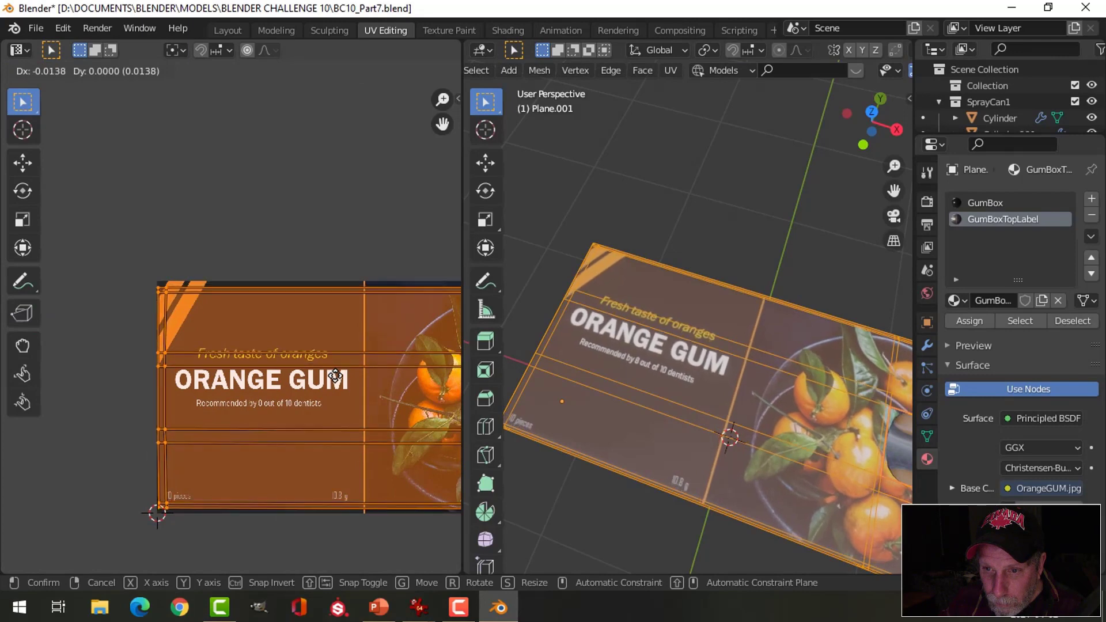
left_click(363, 374)
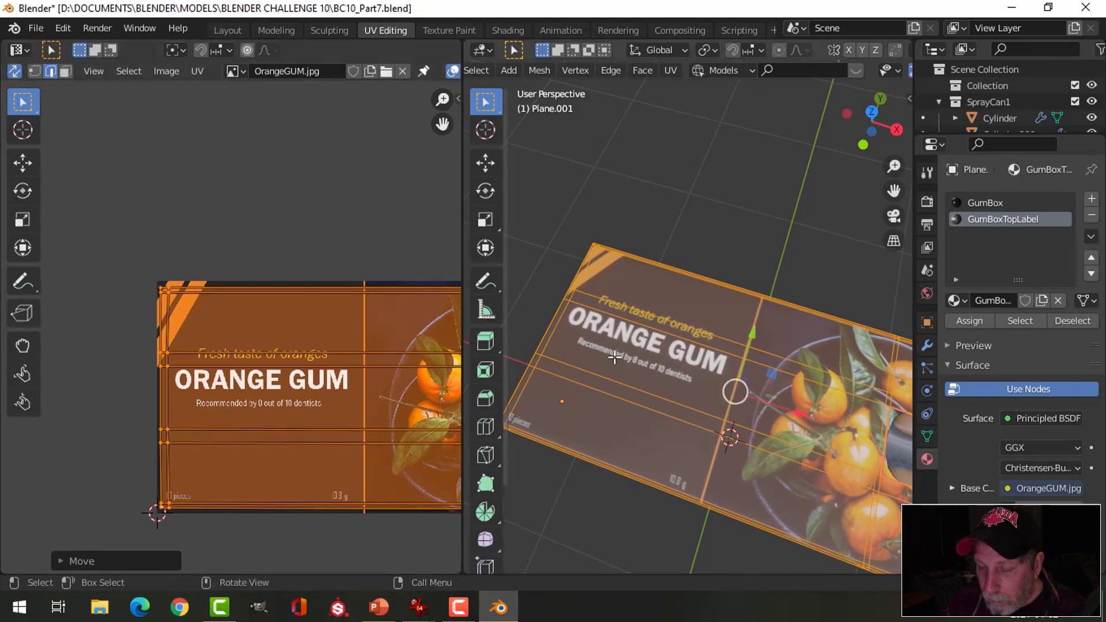
Step: Scale the label UVs along Y and nudge them along X so the artwork fits the top
key("Tab")
scroll(692, 356, "down", 2)
mouse_move(725, 368)
middle_mouse_down("shift")
mouse_move(589, 369)
mouse_move(647, 358)
mouse_move(709, 365)
middle_mouse_up("shift")
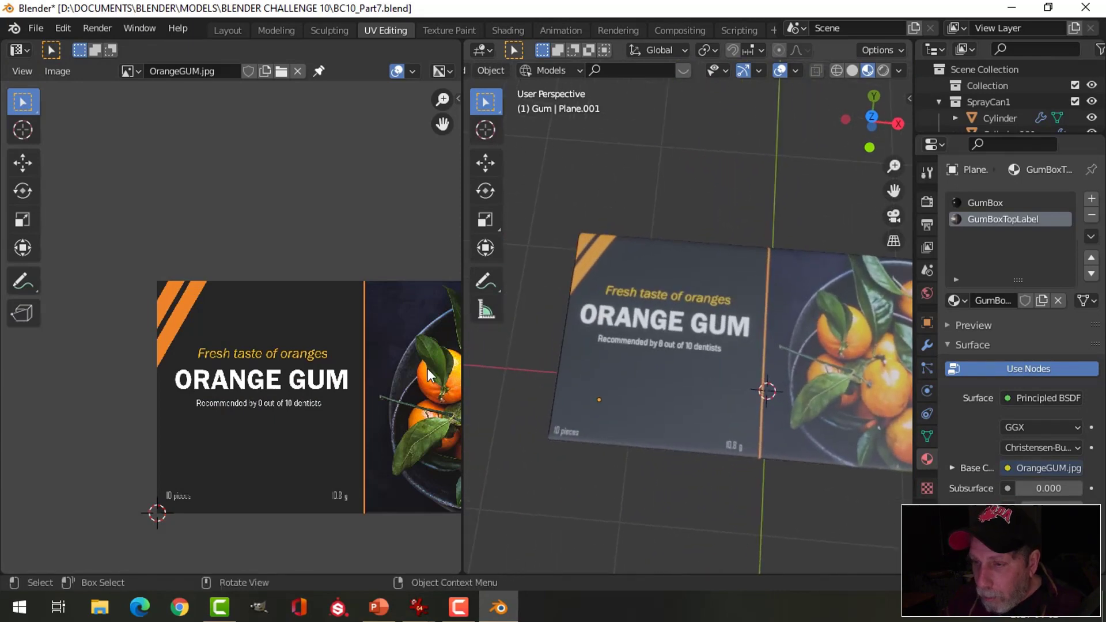
key("Tab")
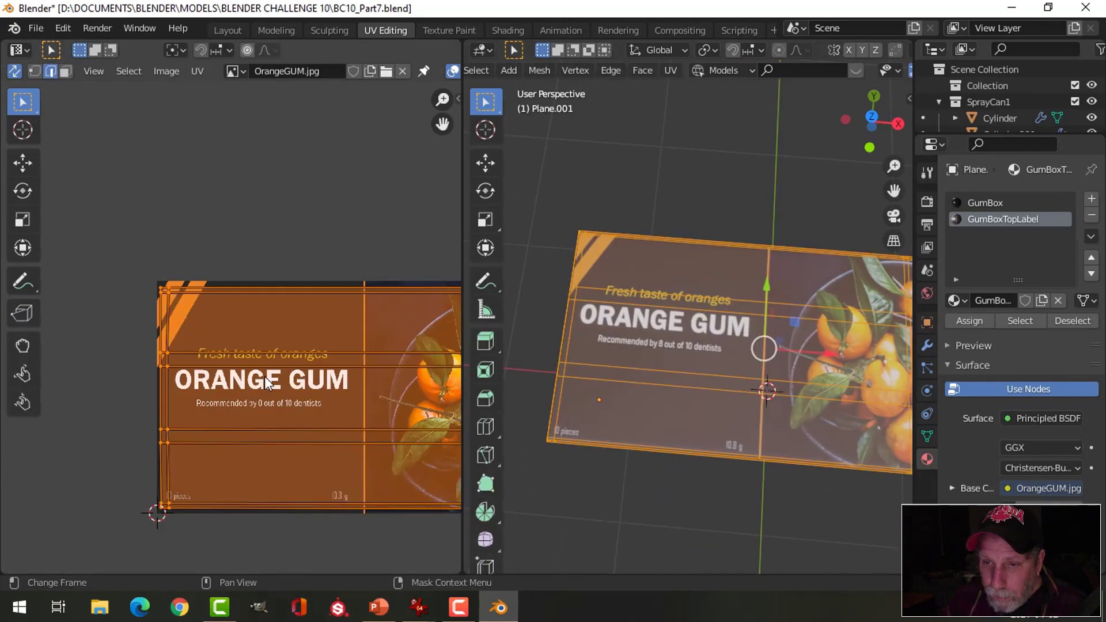
key("s")
key("y")
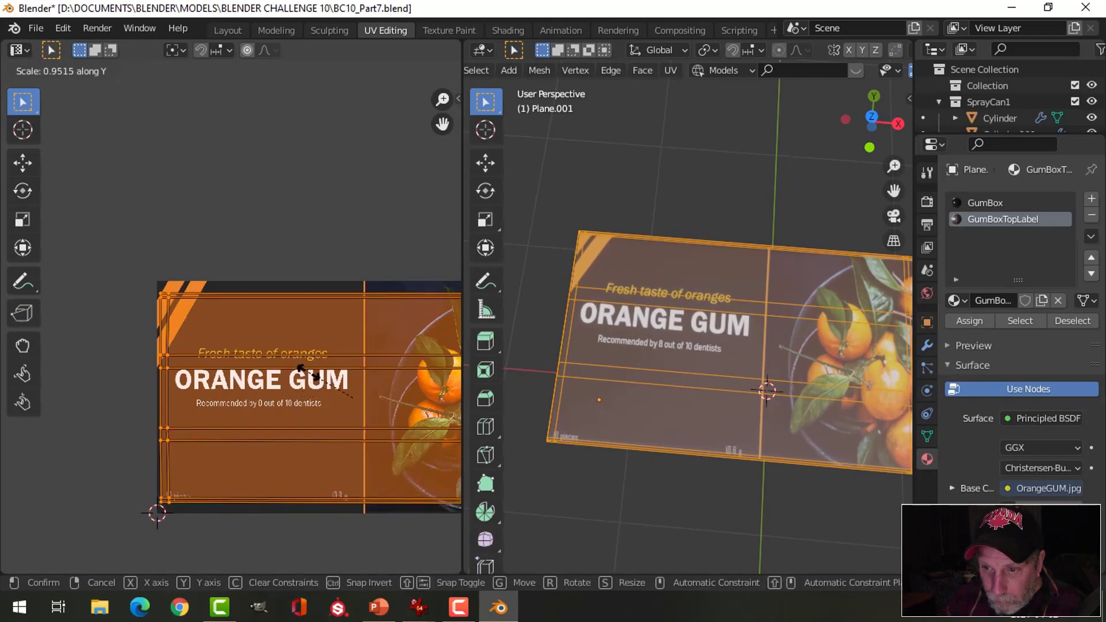
left_click(254, 340)
key("g")
key("x")
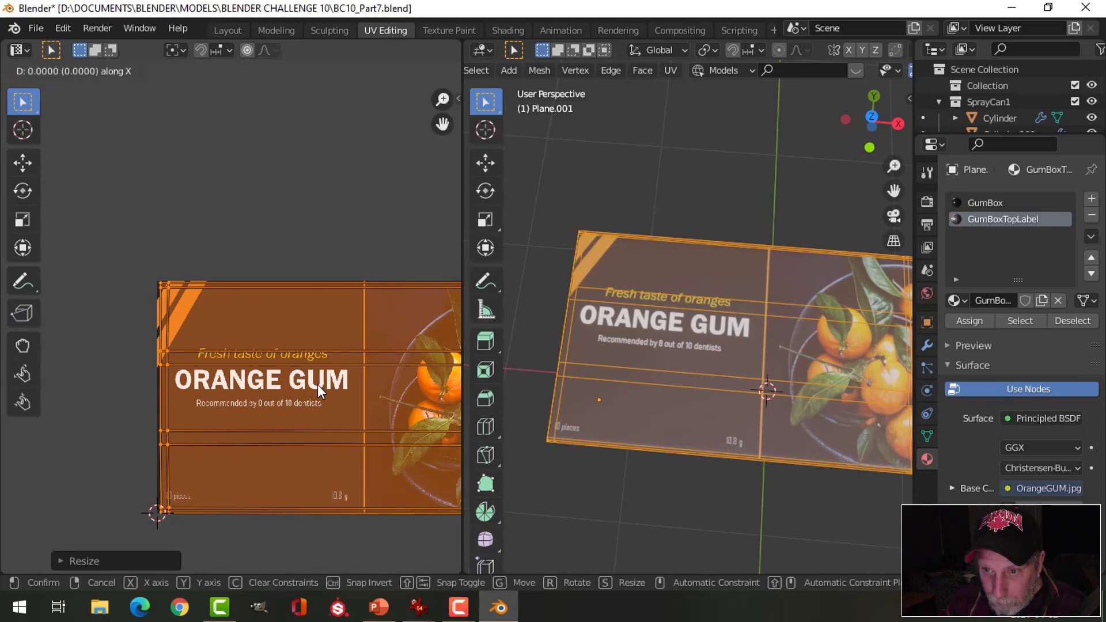
left_click(302, 385)
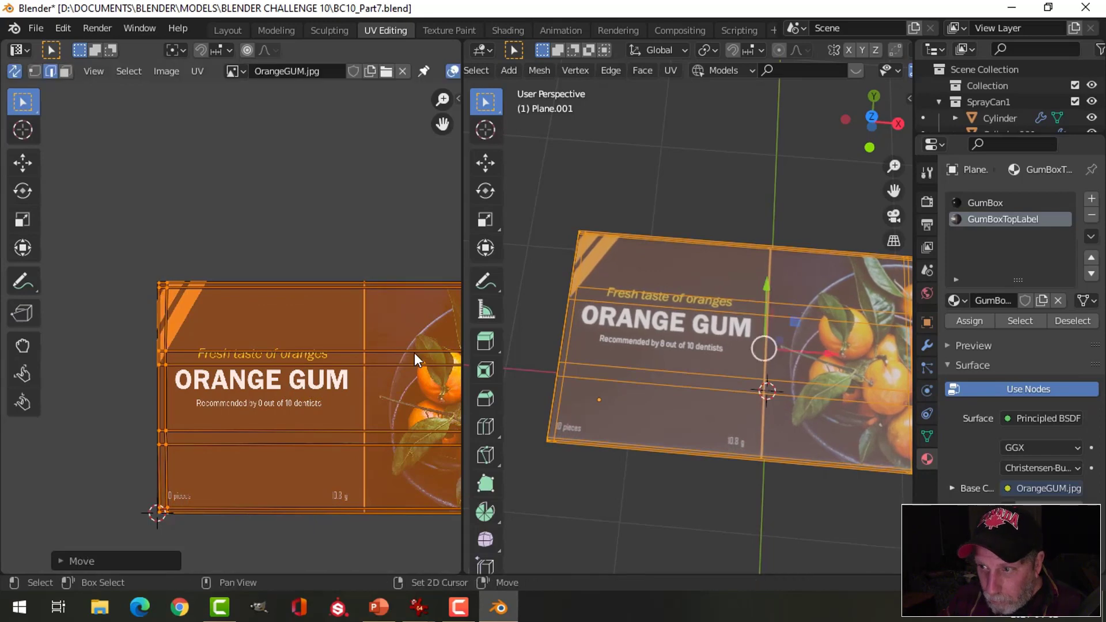
Step: Orbit and zoom around the gum box to check the aligned label
key("Tab")
middle_click_drag(667, 303, 759, 320)
scroll(667, 369, "up", 3)
scroll(663, 402, "up", 2)
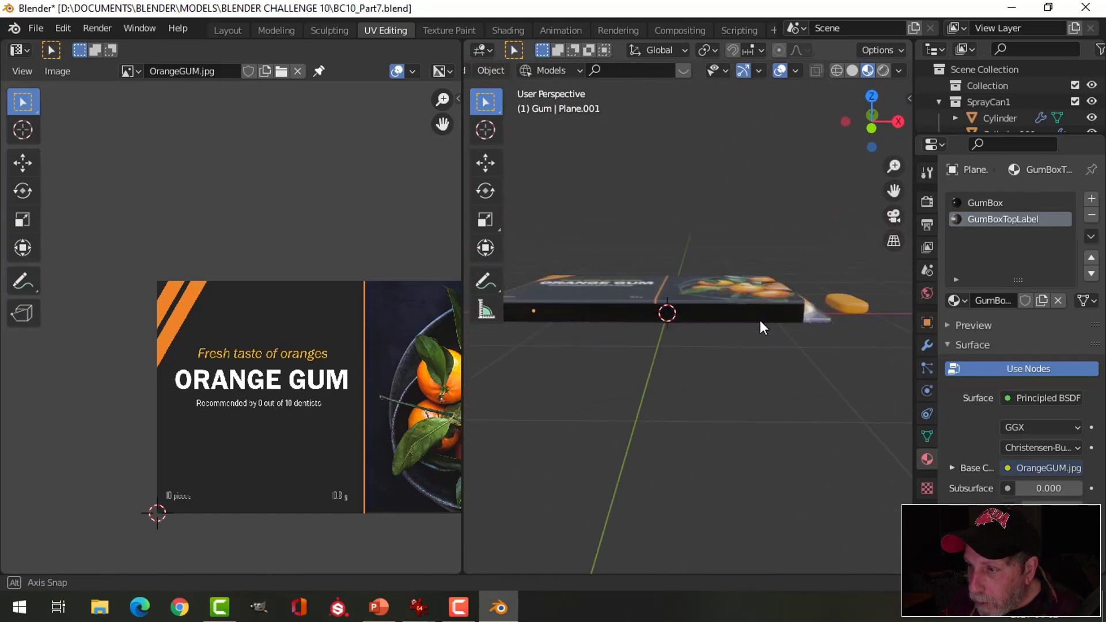
Step: Back in Layout, select the black gum box and view it from the right side
left_click(227, 30)
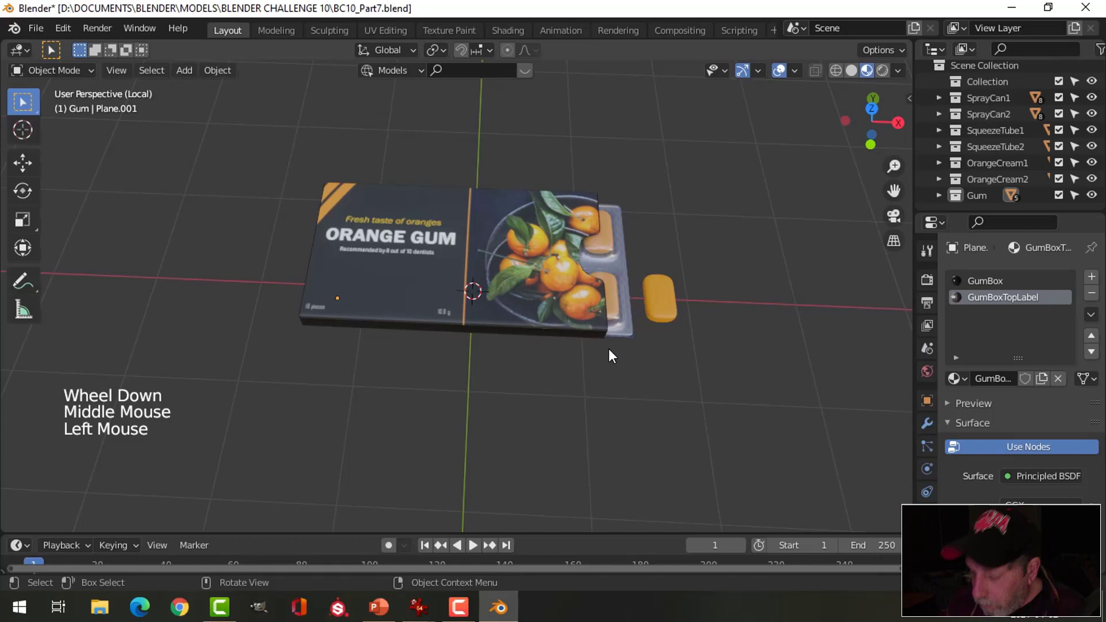
key("KP_1")
scroll(612, 351, "up", 4)
middle_click_drag(615, 350, 474, 382, "shift")
left_click(481, 272)
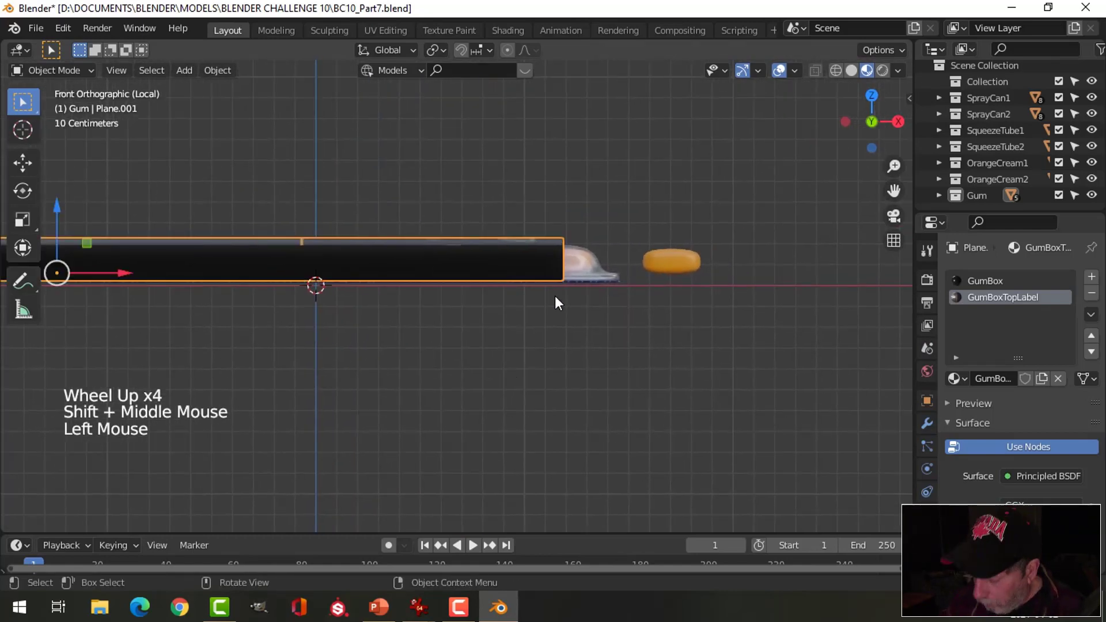
key("KP_3")
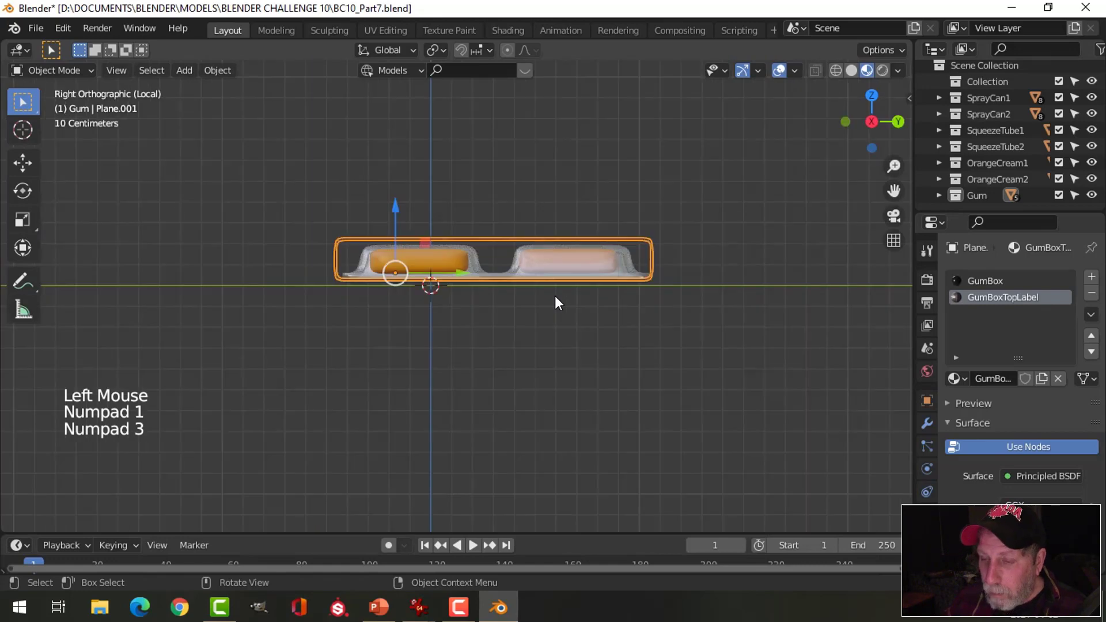
Step: In wireframe Edit Mode, box-select the vertices along the box's bottom
key("Tab")
key("alt+a")
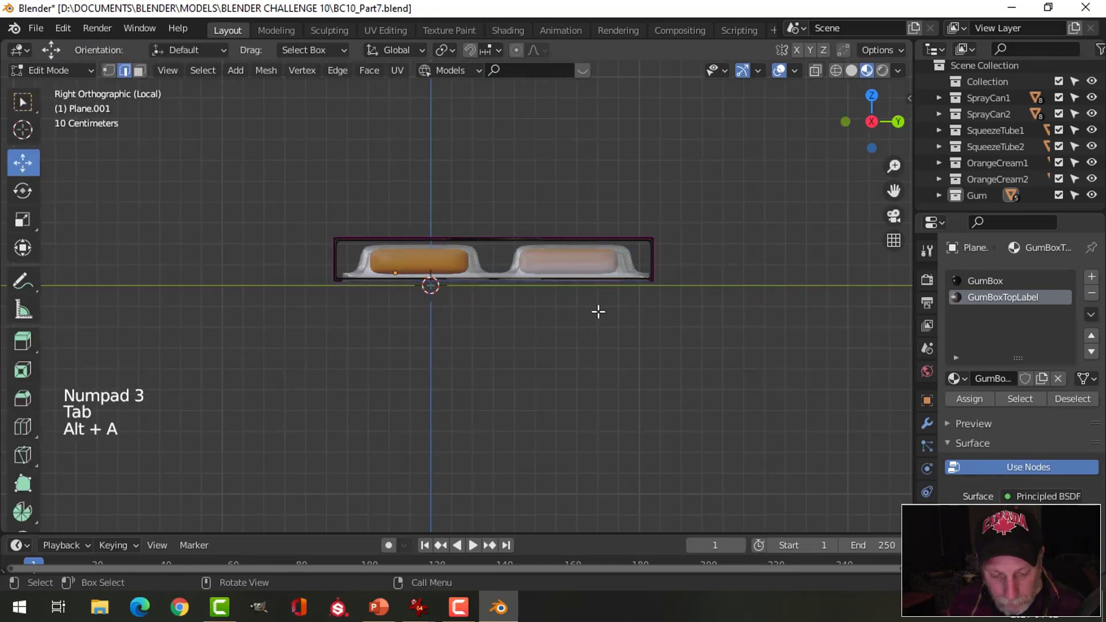
key("z")
left_click(487, 316)
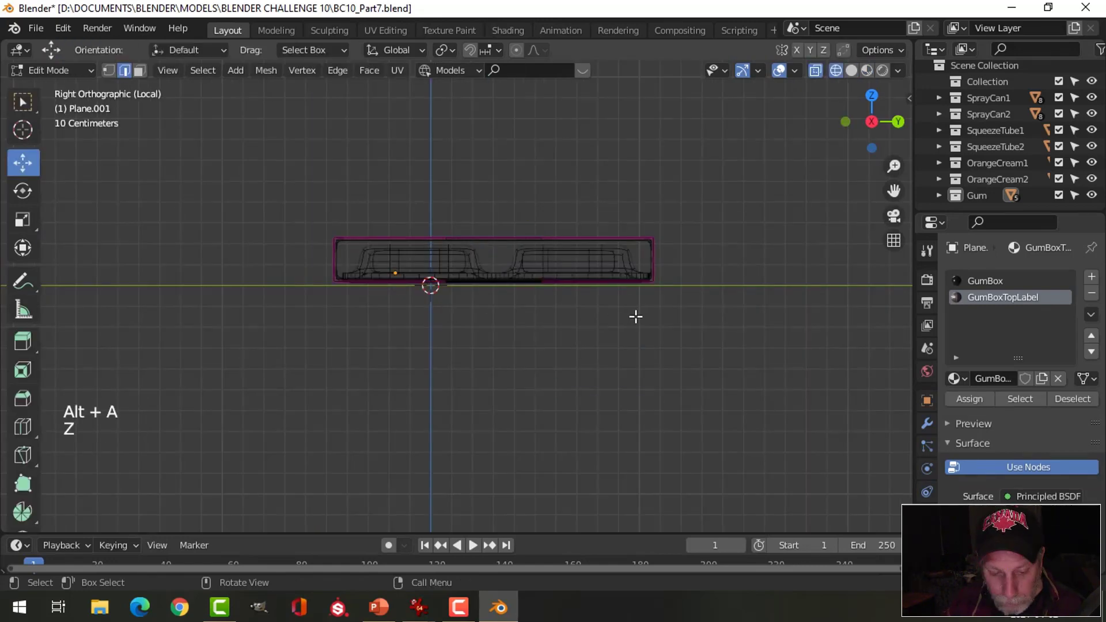
key("b")
left_click_drag(748, 360, 284, 265)
Step: Lower the bottom vertices about 0.034 m along Z, then exit Edit Mode and deselect
scroll(479, 319, "up", 3)
left_click_drag(520, 205, 528, 222)
key("z")
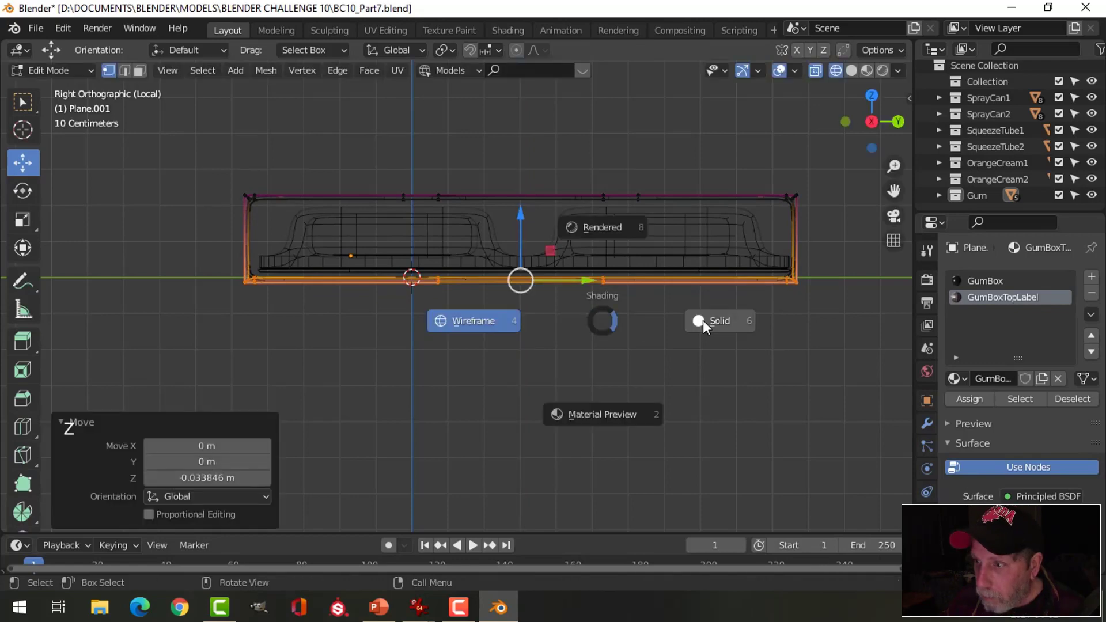
key("Tab")
key("alt+a")
scroll(600, 296, "down", 3)
middle_click_drag(554, 257, 782, 247)
Step: Show the box with textures, orbit to a side-on angle, and save the file
left_click(867, 71)
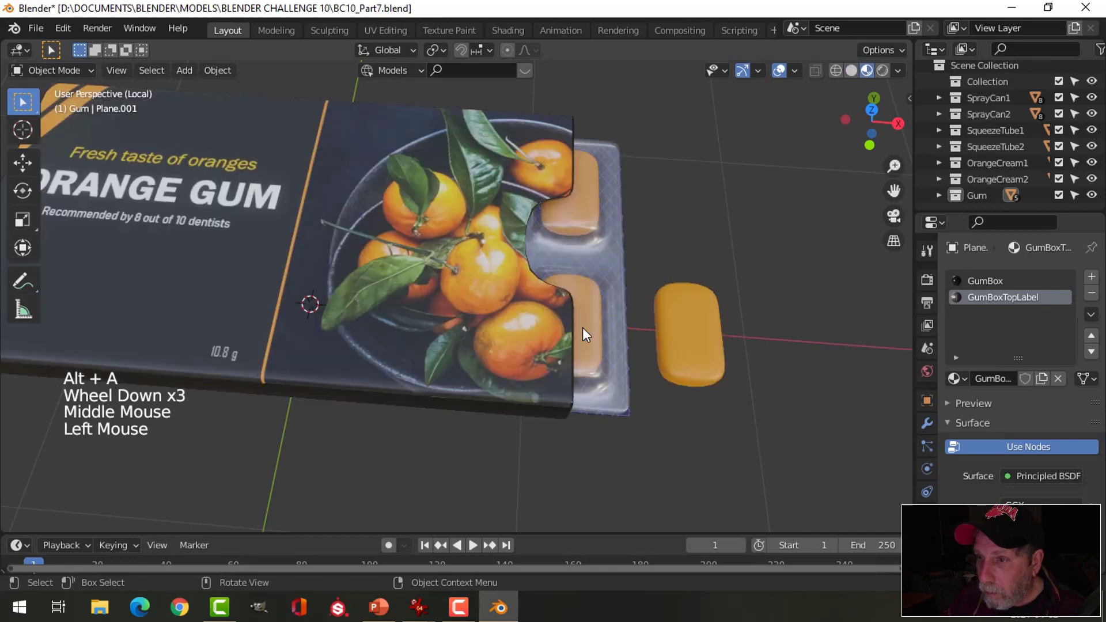
scroll(582, 327, "down", 3)
mouse_move(582, 327)
middle_mouse_down("shift")
mouse_move(569, 337)
mouse_move(545, 219)
middle_mouse_up("shift")
scroll(552, 291, "up", 2)
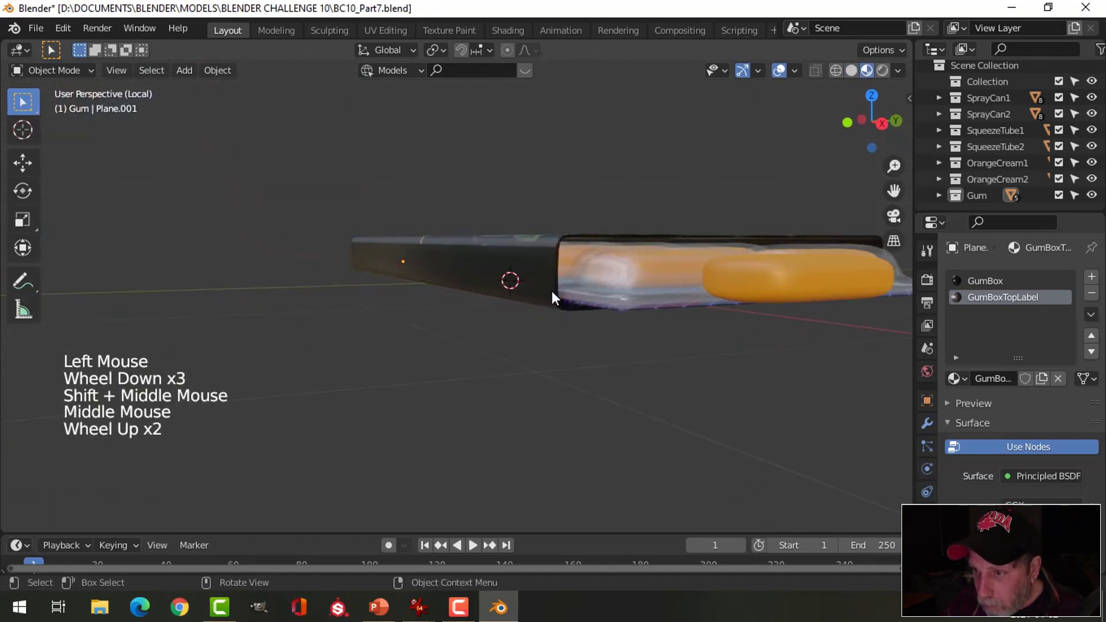
middle_click_drag(552, 291, 662, 389)
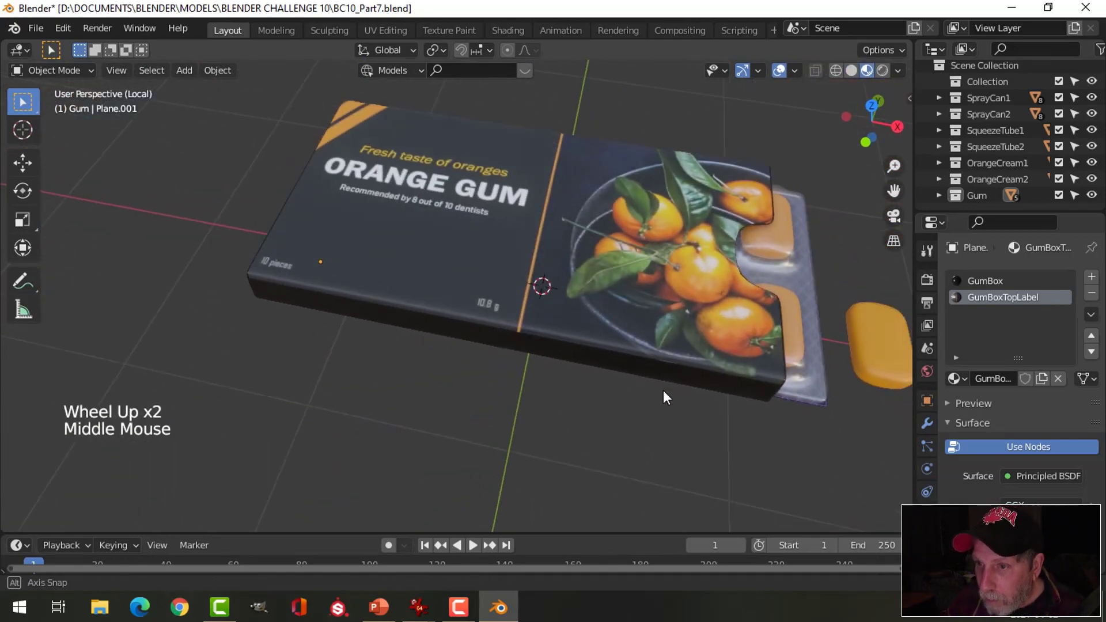
scroll(584, 322, "down", 1)
middle_click_drag(584, 322, 576, 357, "shift")
middle_click_drag(576, 357, 635, 277)
middle_click_drag(618, 324, 621, 323, "shift")
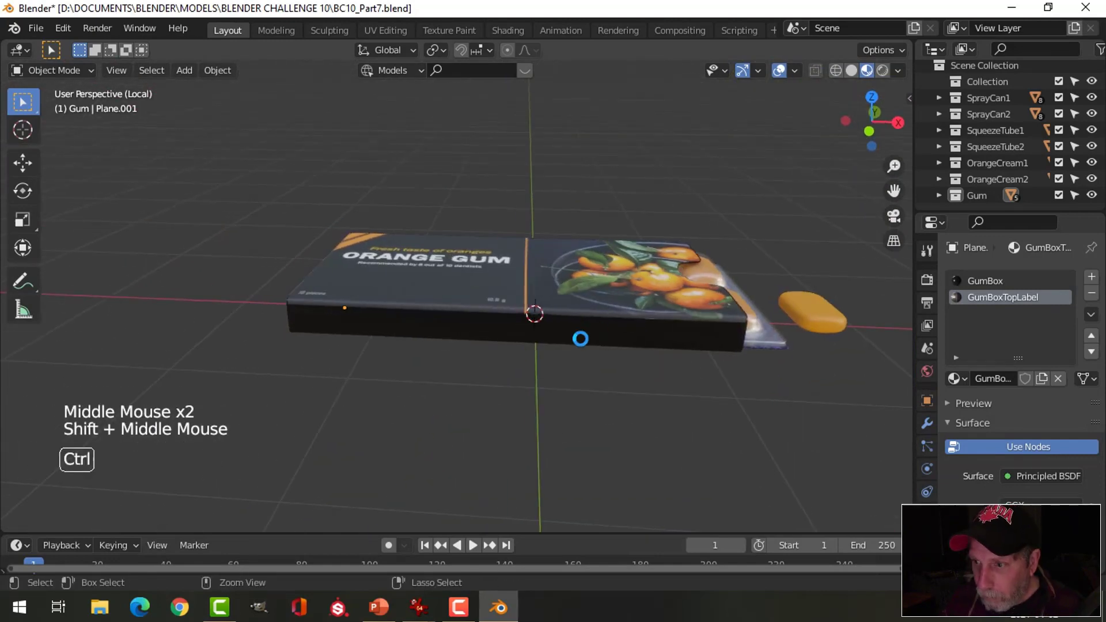
key("ctrl+s")
Step: Select the box's long front side face and snap the 3D cursor to it
middle_click_drag(568, 346, 612, 353)
left_click(624, 326)
key("Tab")
key("alt+a")
key("3")
left_click(660, 343)
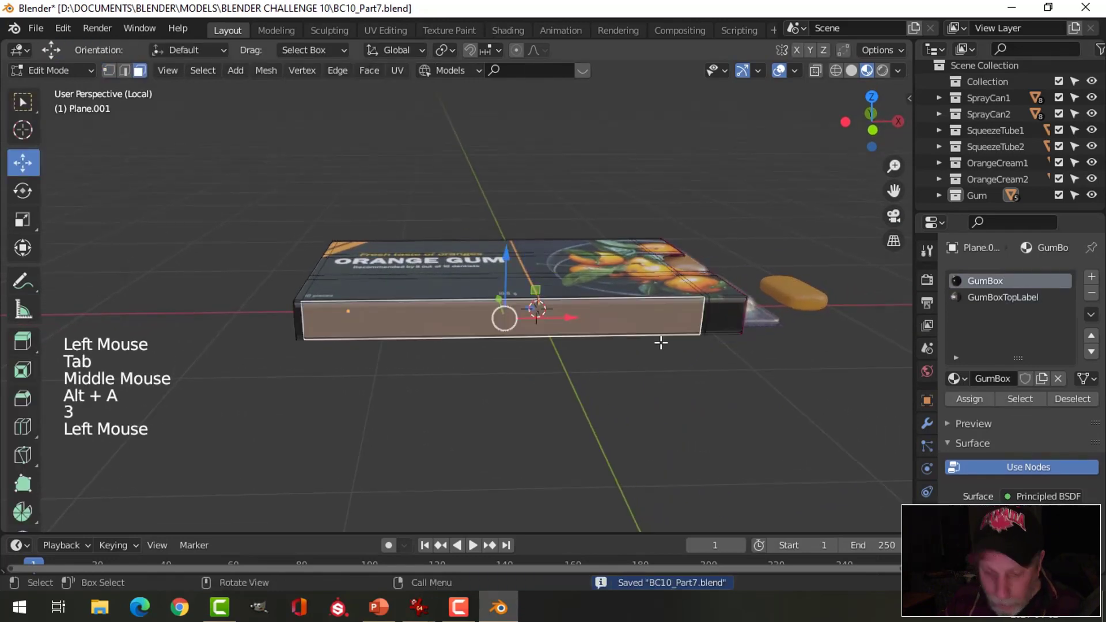
key("shift+s")
Step: Exit Edit Mode, deselect everything, and bring up the Add menu
key("Tab")
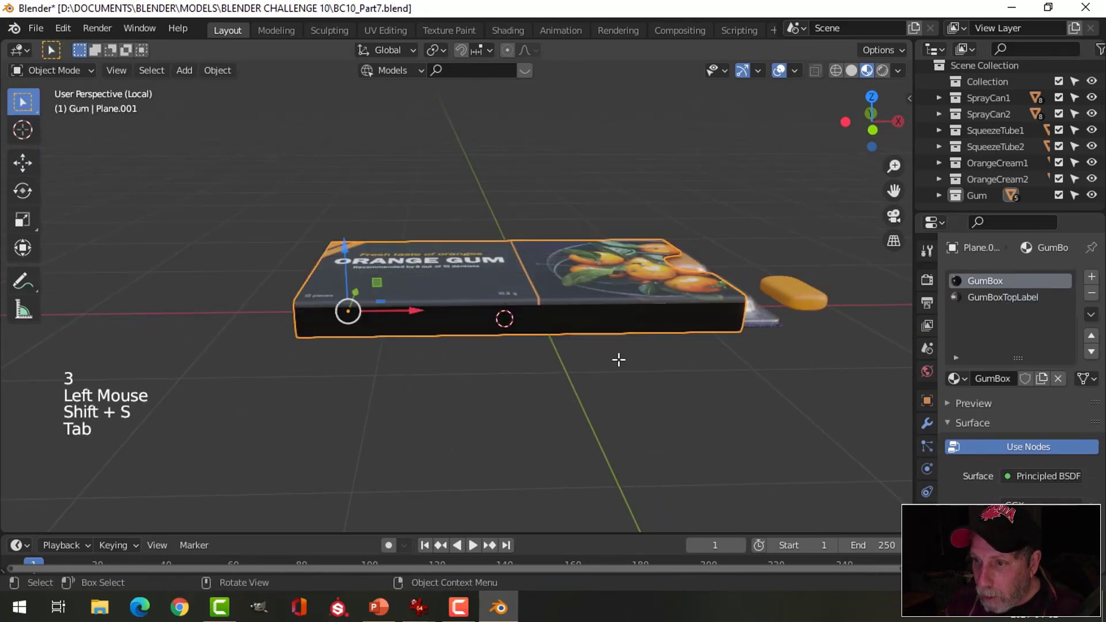
key("alt+a")
middle_click_drag(609, 378, 737, 346)
key("shift+a")
Step: Add a text object reading 'Texta' and rotate it 90° on X to stand upright
left_click(551, 316)
scroll(655, 334, "down", 2)
key("Tab")
type("a")
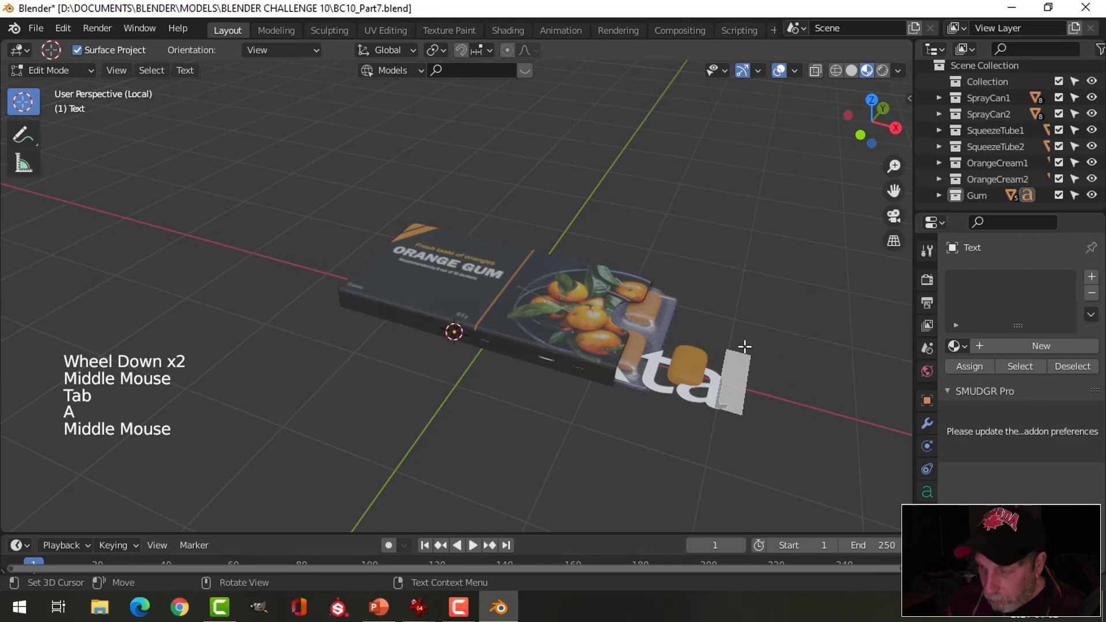
key("Tab")
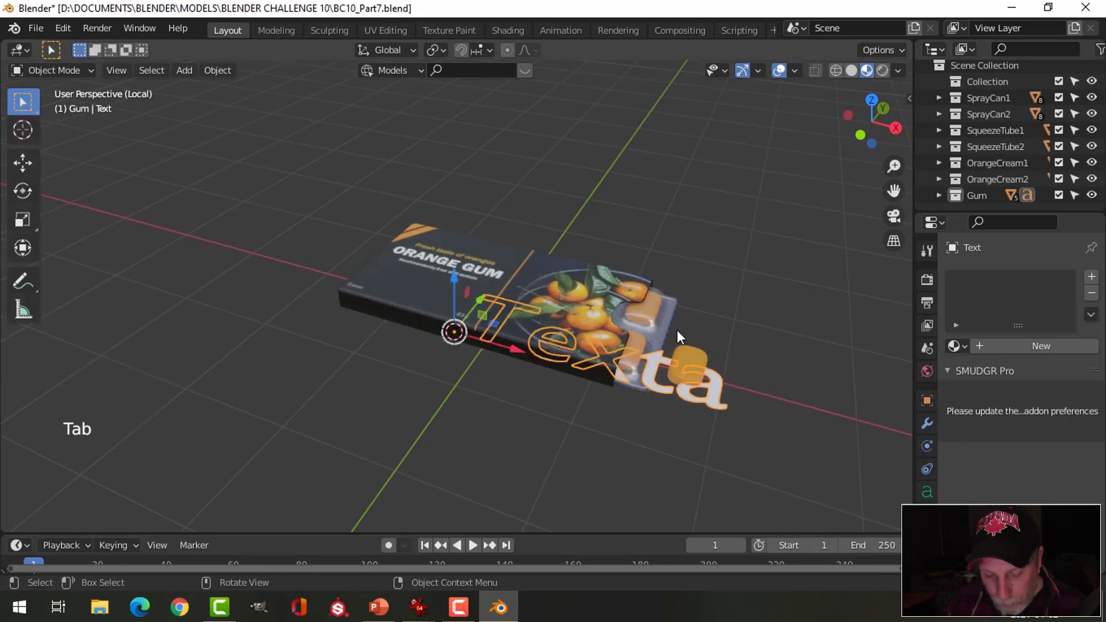
type("rx90")
key("Return")
Step: Slide the text to the box side's left end and scale it to 0.161
middle_click_drag(676, 330, 469, 319)
left_click_drag(468, 319, 455, 330)
middle_click_drag(455, 329, 579, 337)
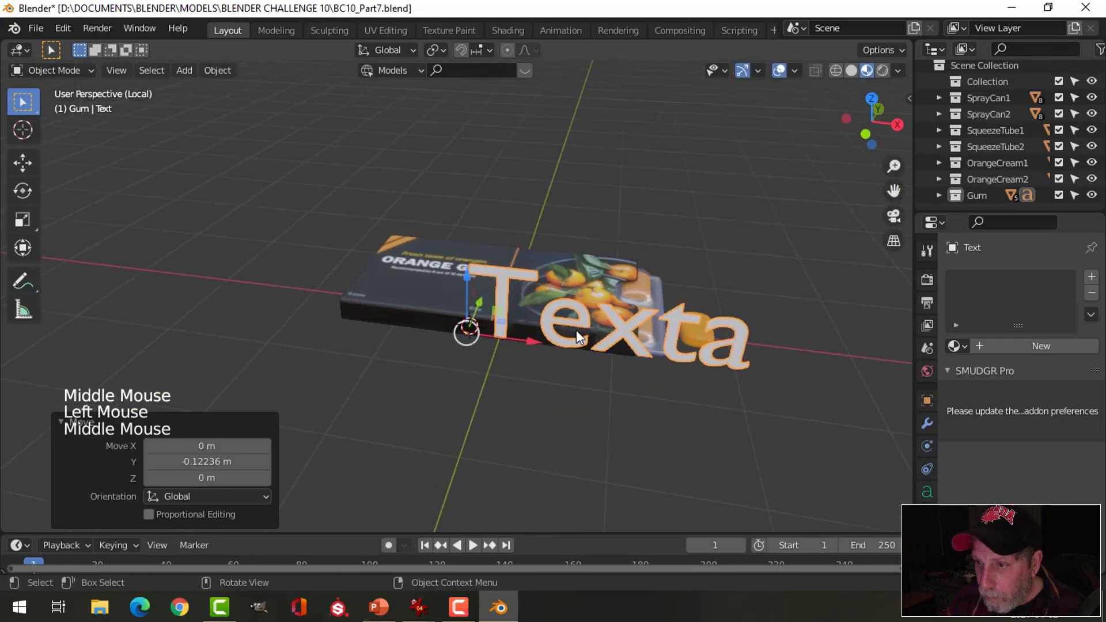
left_click_drag(529, 342, 408, 328)
key("s")
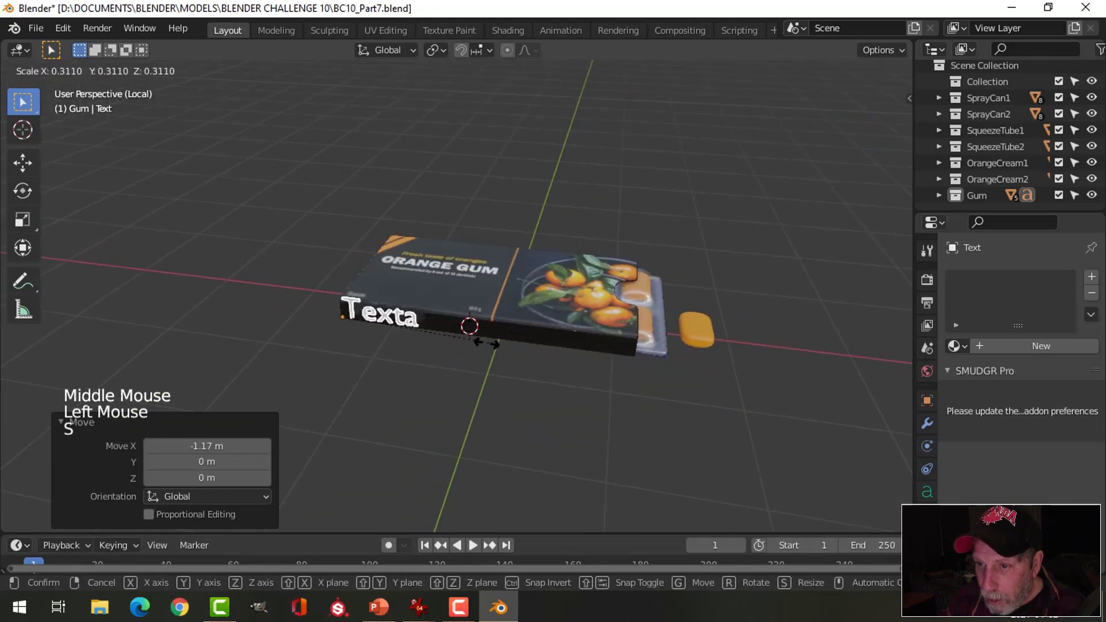
left_click(425, 333)
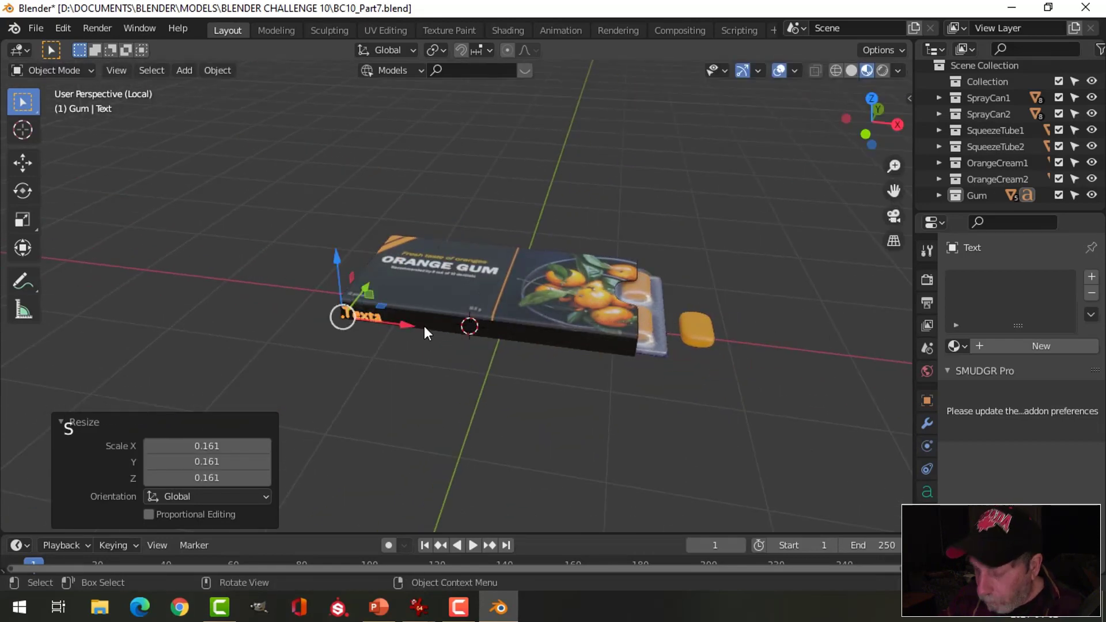
Step: From the front view, move the text low onto the box's side
key("KP_3")
key("KP_1")
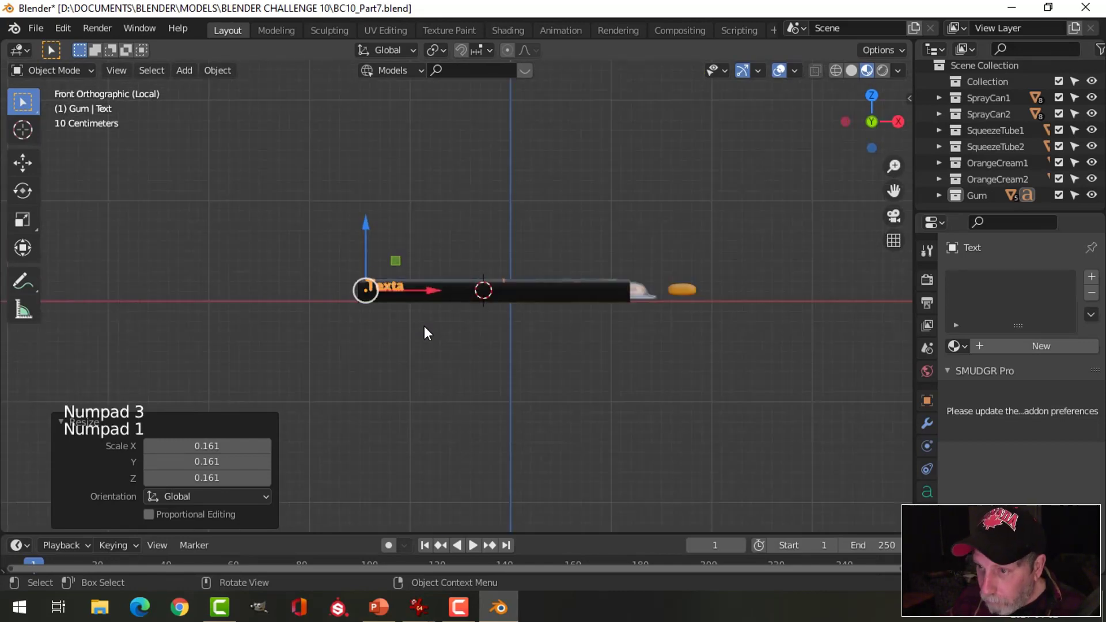
scroll(424, 326, "up", 4)
scroll(429, 300, "up", 1)
middle_click_drag(424, 300, 495, 349)
key("g")
left_click(414, 303)
Step: Scale the text to 0.919 and push it flush against the box's side face
scroll(504, 331, "up", 1)
key("s")
left_click(484, 346)
middle_click_drag(495, 349, 614, 501)
left_click_drag(542, 450, 502, 418)
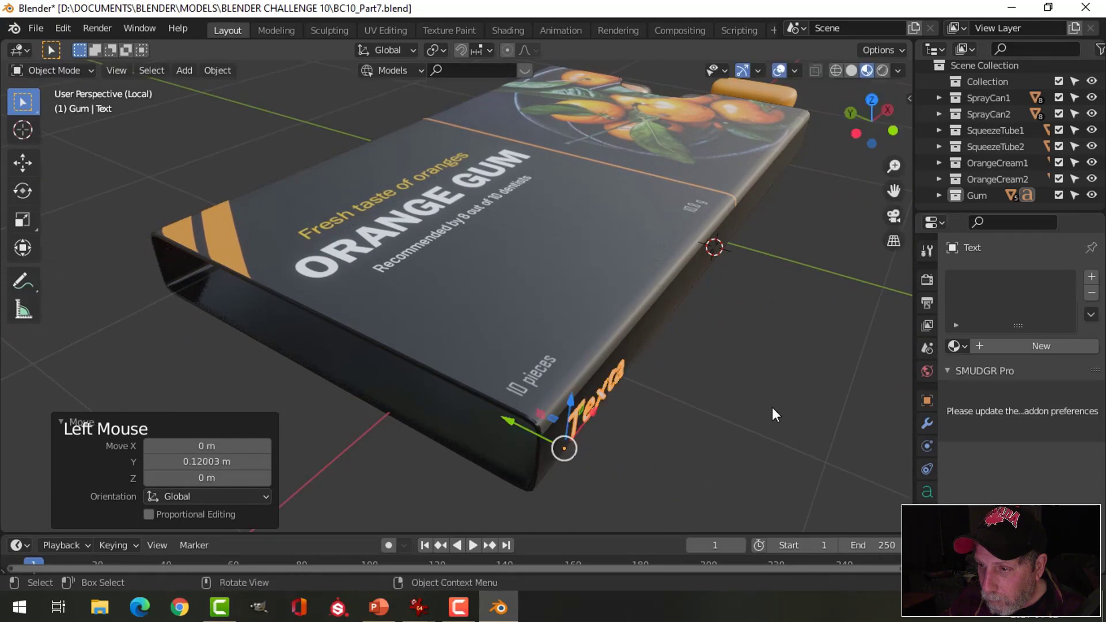
middle_click_drag(773, 413, 648, 395)
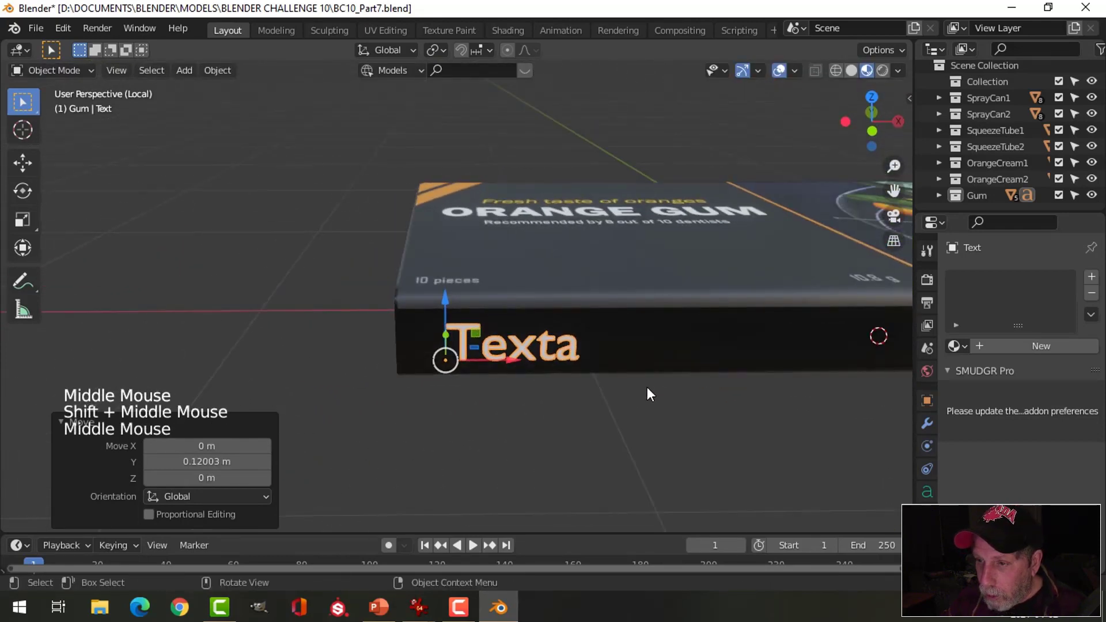
Step: Replace 'Texta' with 'Distributed by zeroBio Inc.' and exit text editing
key("Tab")
key("BackSpace")
key("BackSpace")
key("BackSpace")
key("BackSpace")
key("BackSpace")
key("BackSpace")
key("BackSpace")
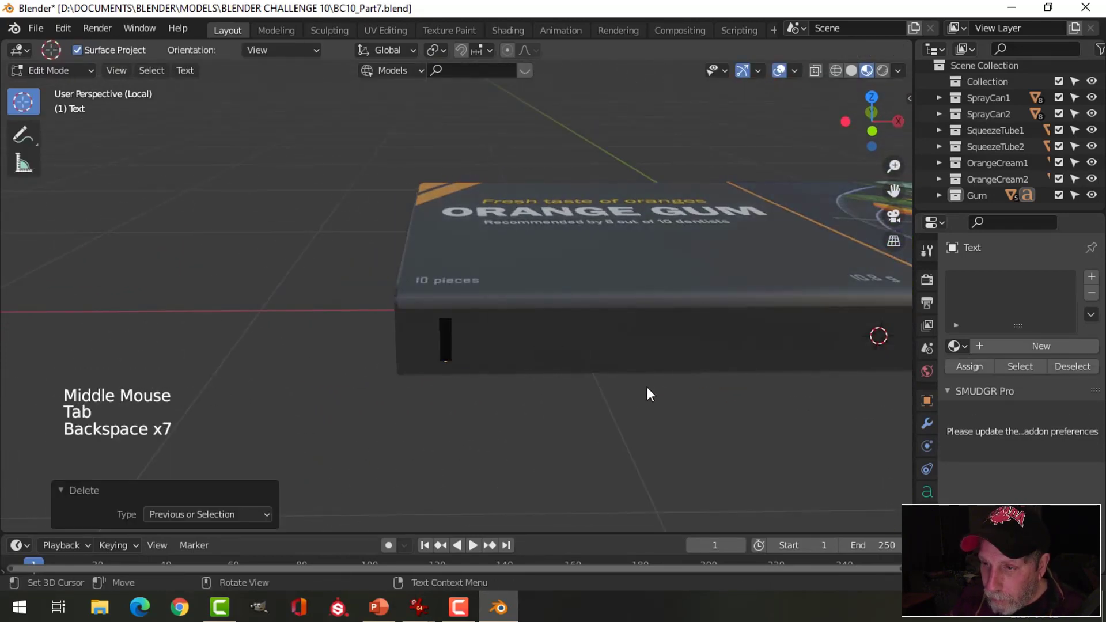
type("Distri")
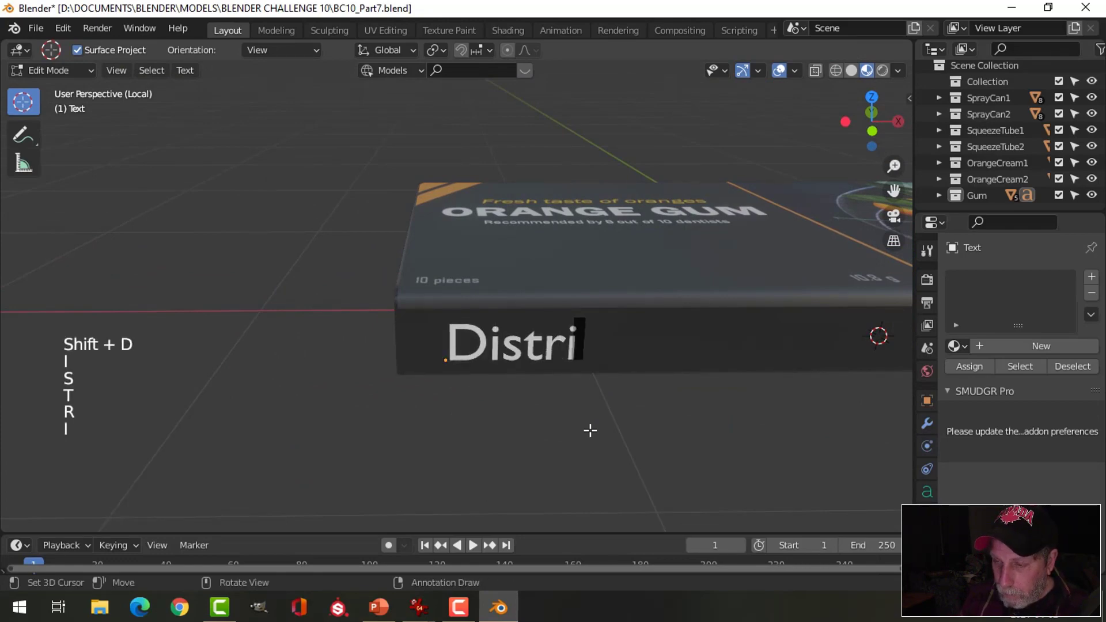
type("buted by zeroBio")
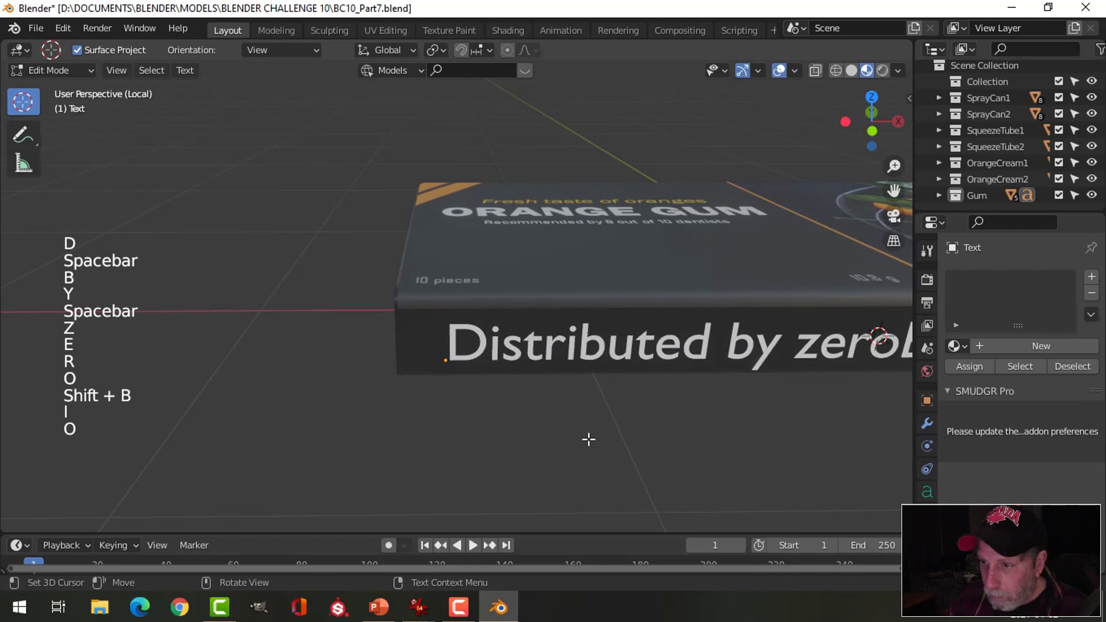
scroll(588, 440, "down", 3)
middle_click_drag(639, 409, 555, 413, "shift")
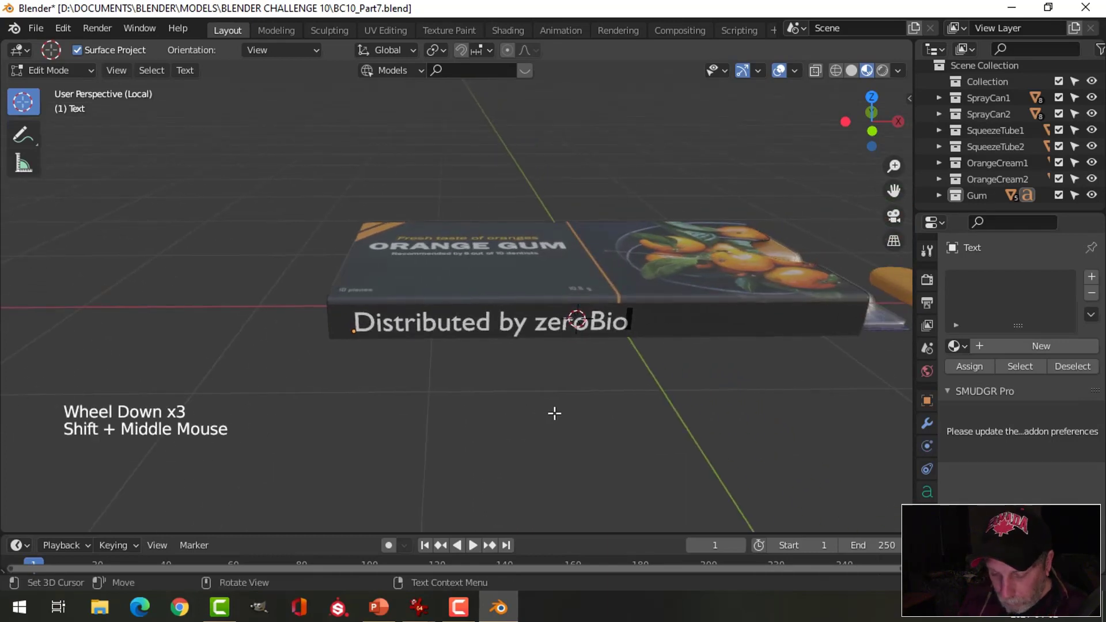
type("Inc.")
key("Tab")
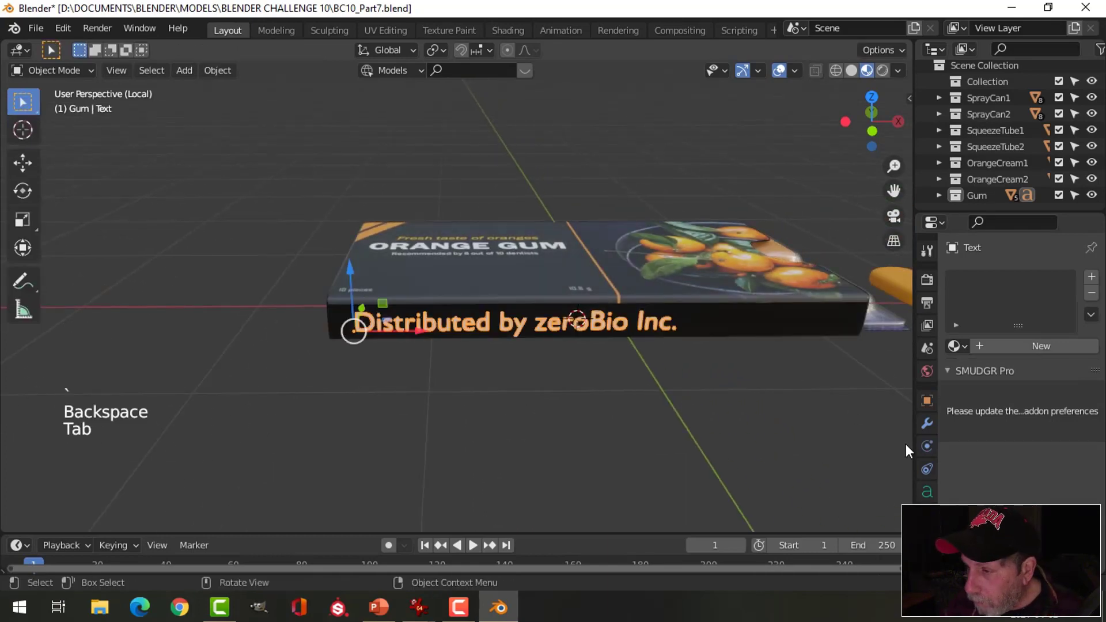
Step: Add a second material slot with a new material named 'Text' and open its Base Color
left_click(991, 347)
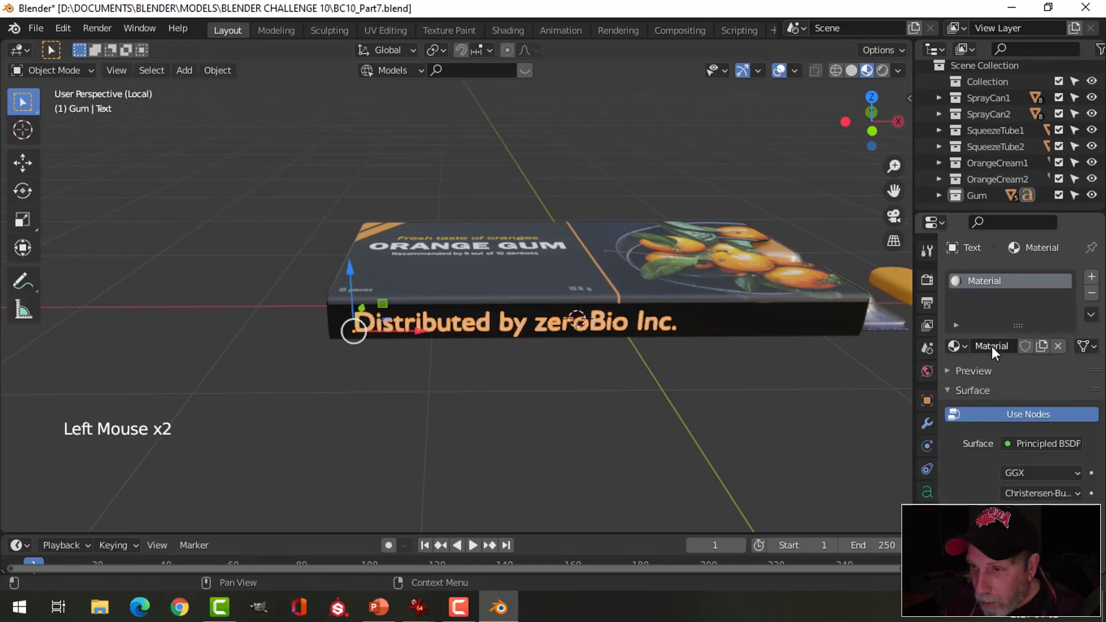
key("Escape")
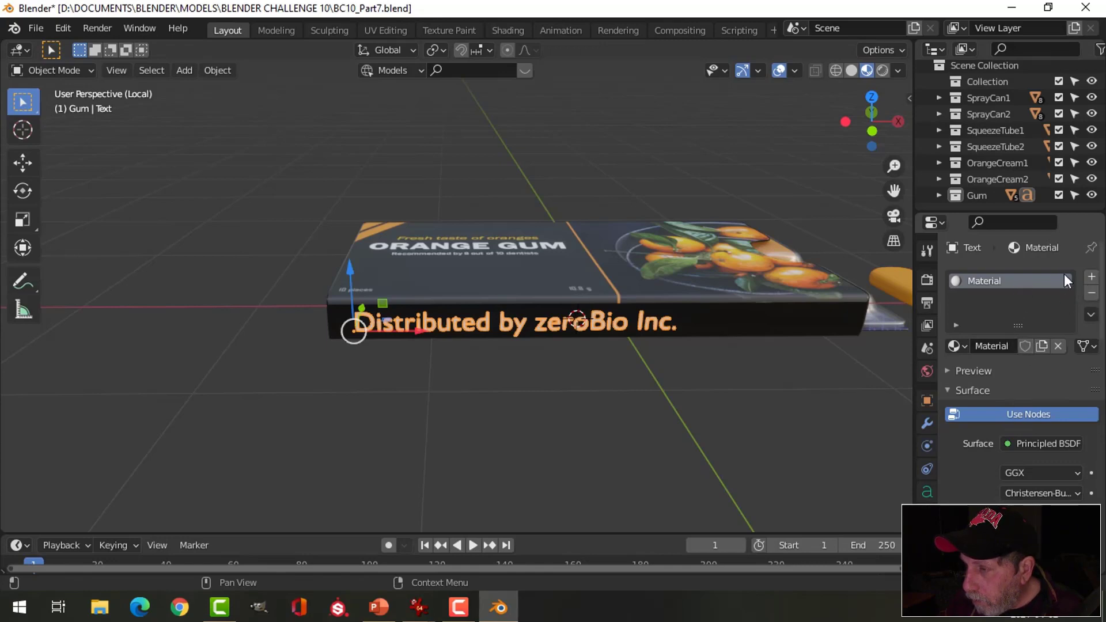
left_click(1092, 278)
left_click(1031, 378)
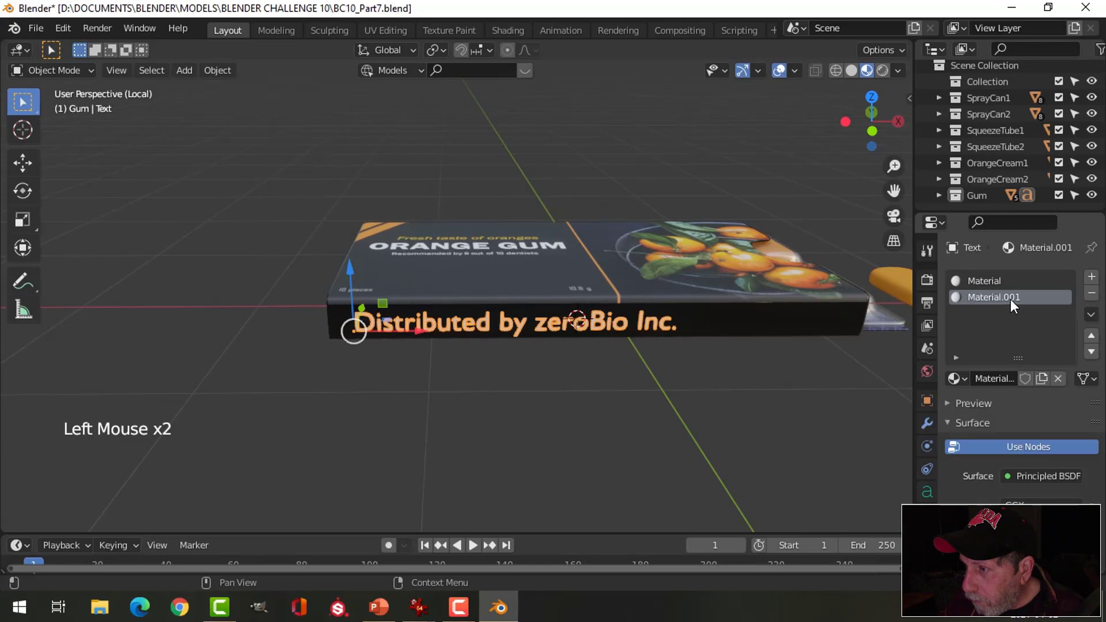
double_click(1058, 300)
type("Te")
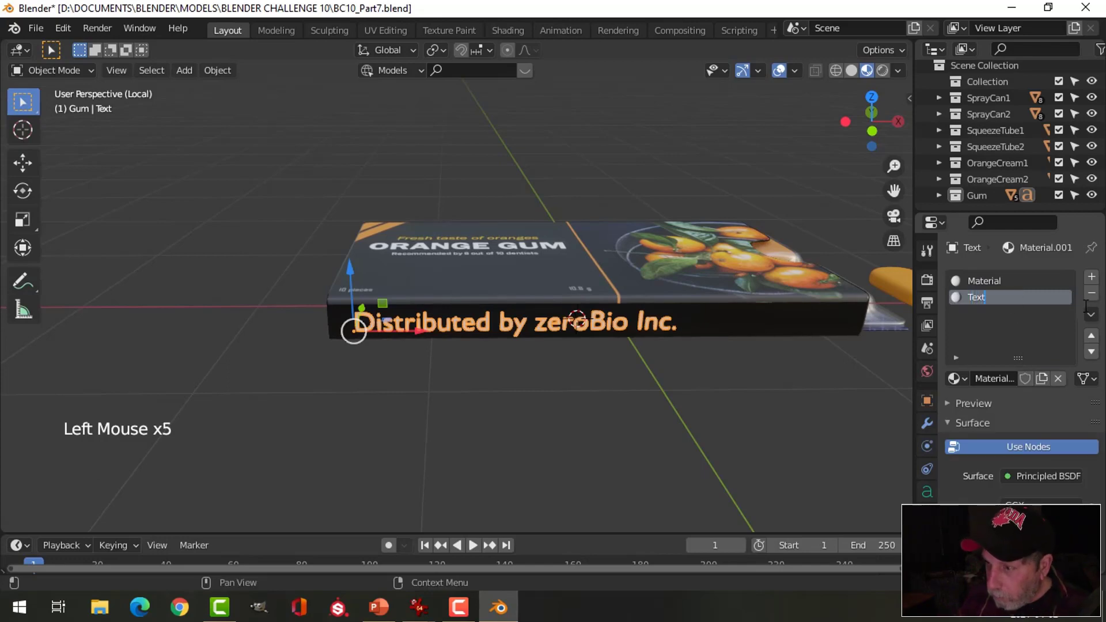
type("xt")
key("Return")
left_click(1037, 538)
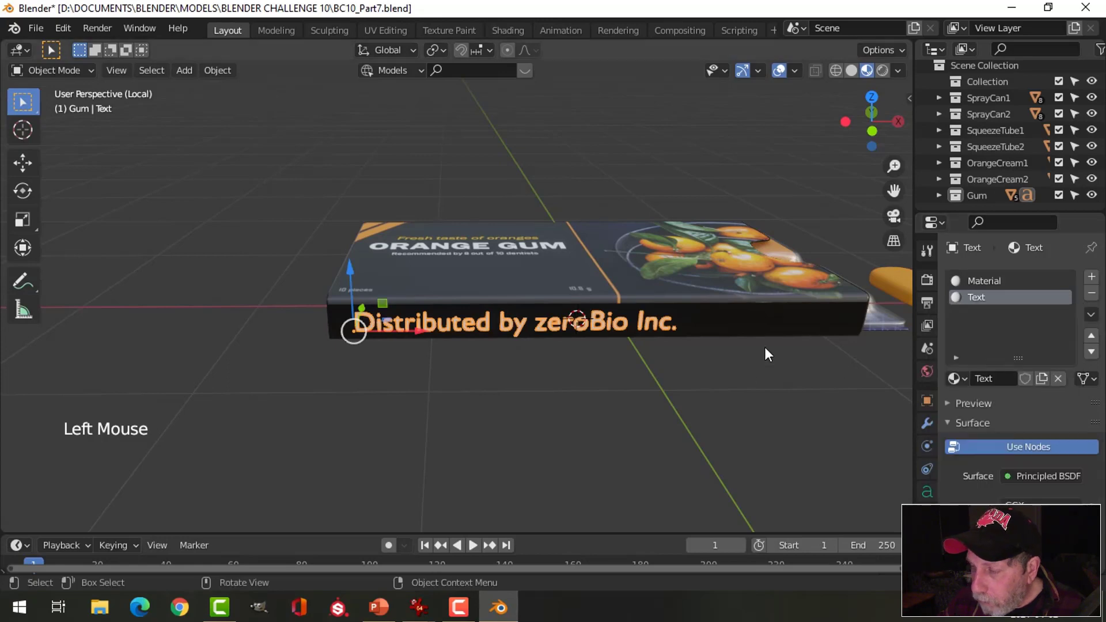
Step: Load BarlowCondensed-ExtraLight.ttf from C:\Windows\Fonts as the text's Regular font
left_click(928, 491)
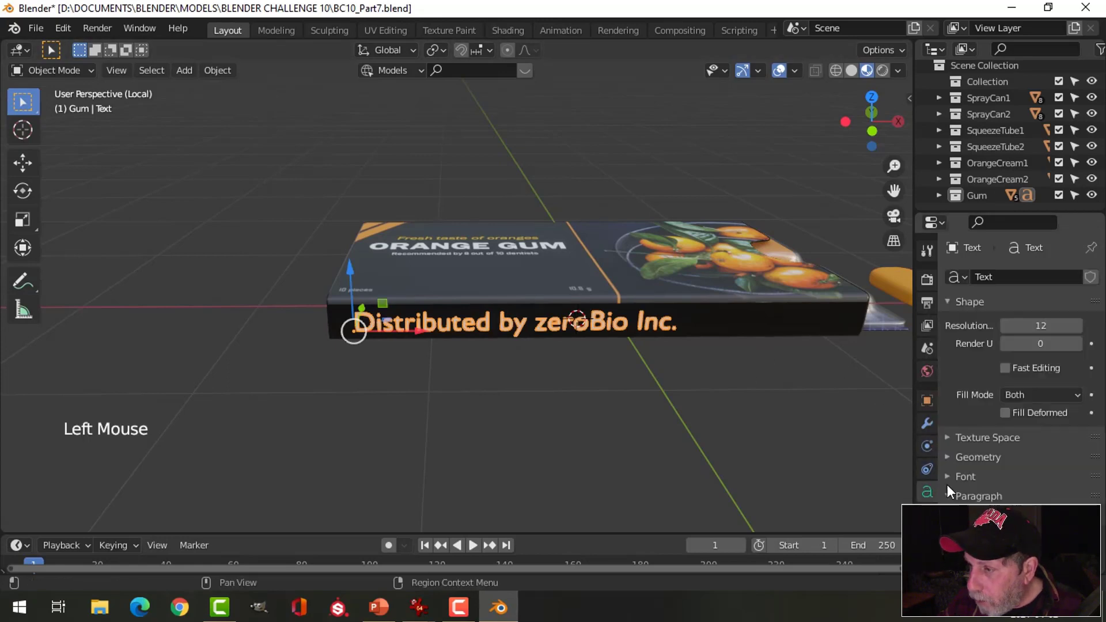
scroll(1042, 461, "down", 10)
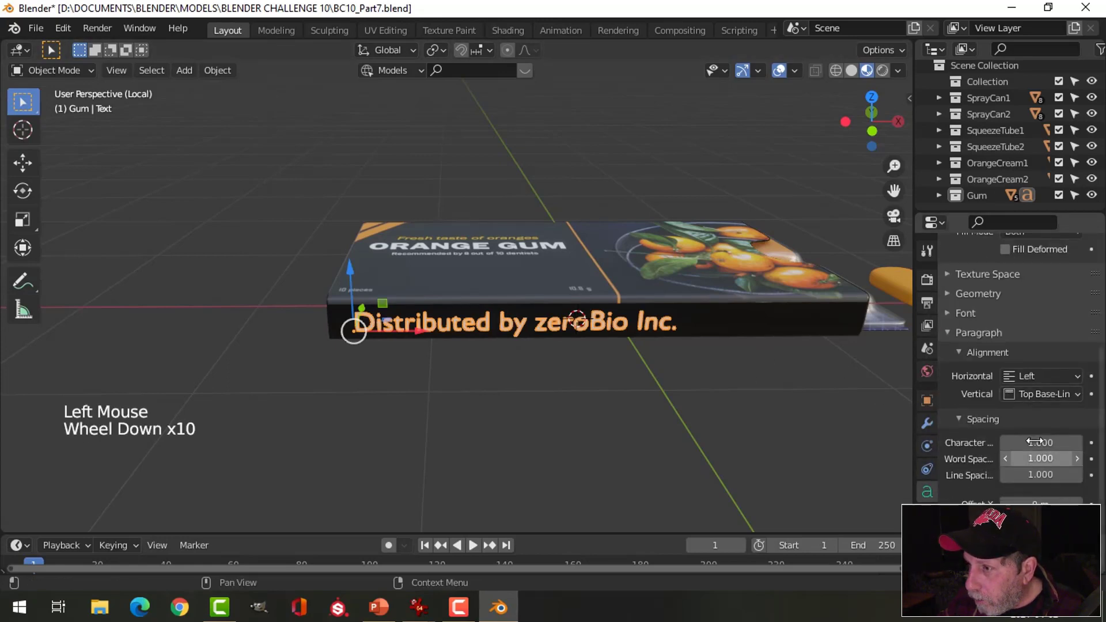
scroll(1016, 345, "up", 5)
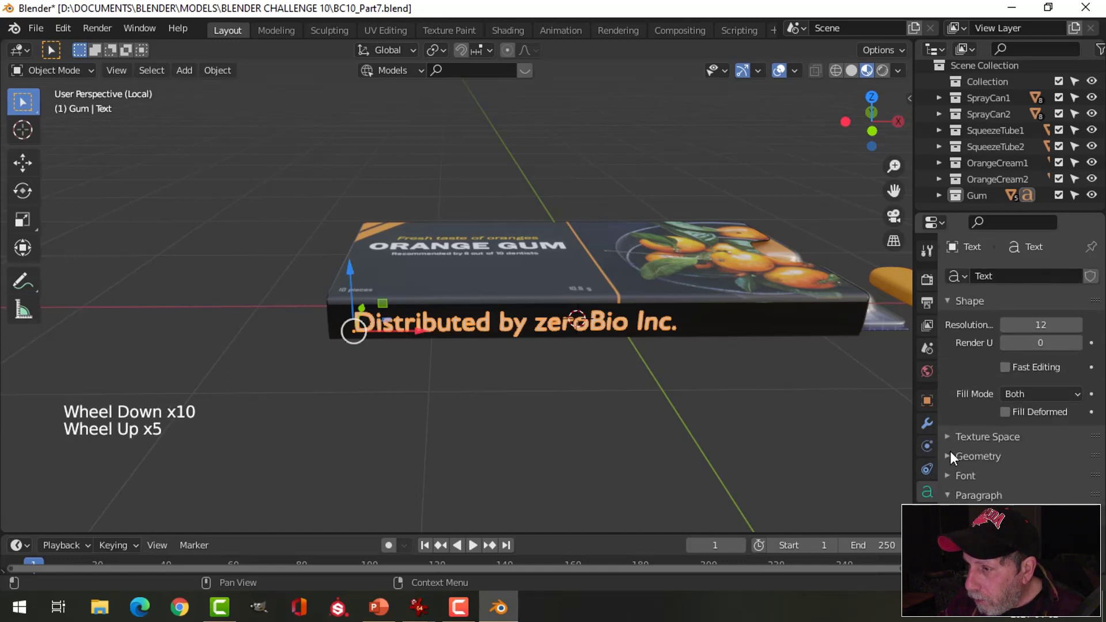
left_click(952, 471)
scroll(1090, 458, "down", 2)
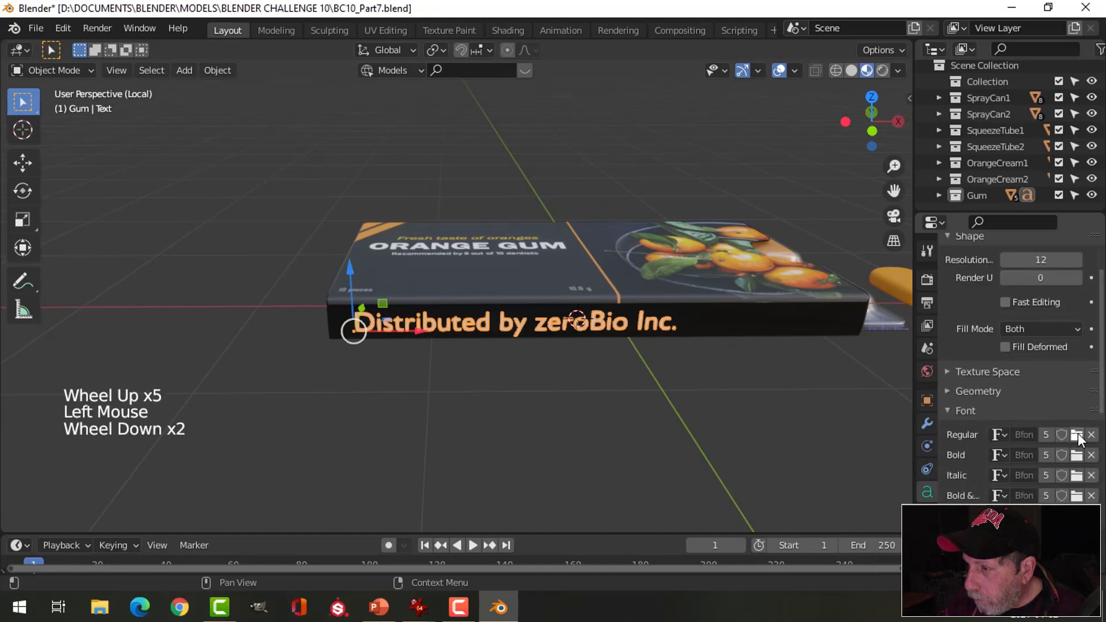
left_click(1077, 435)
scroll(801, 471, "down", 2)
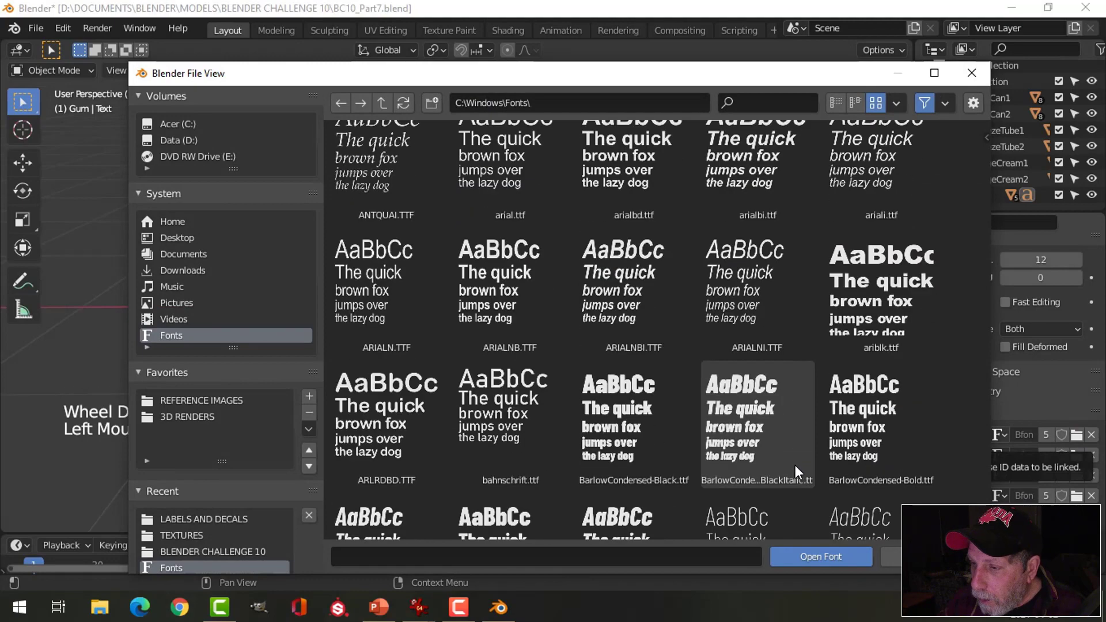
scroll(796, 462, "down", 2)
left_click(747, 389)
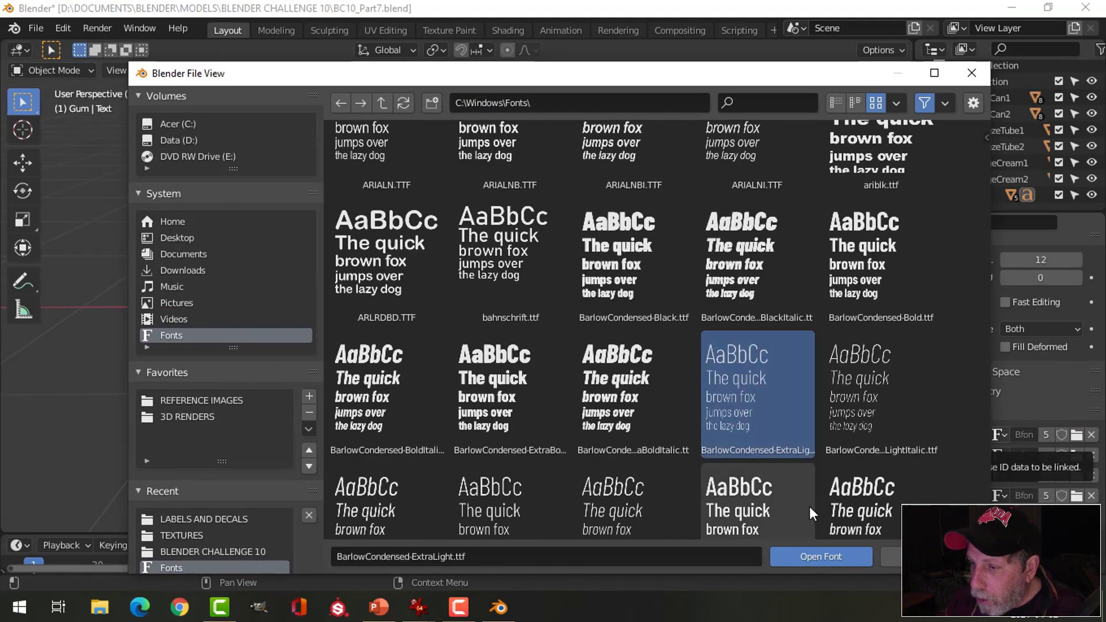
left_click(814, 555)
Step: Deselect all, orbit to a side-on view, and reselect the side text object
scroll(518, 358, "up", 2)
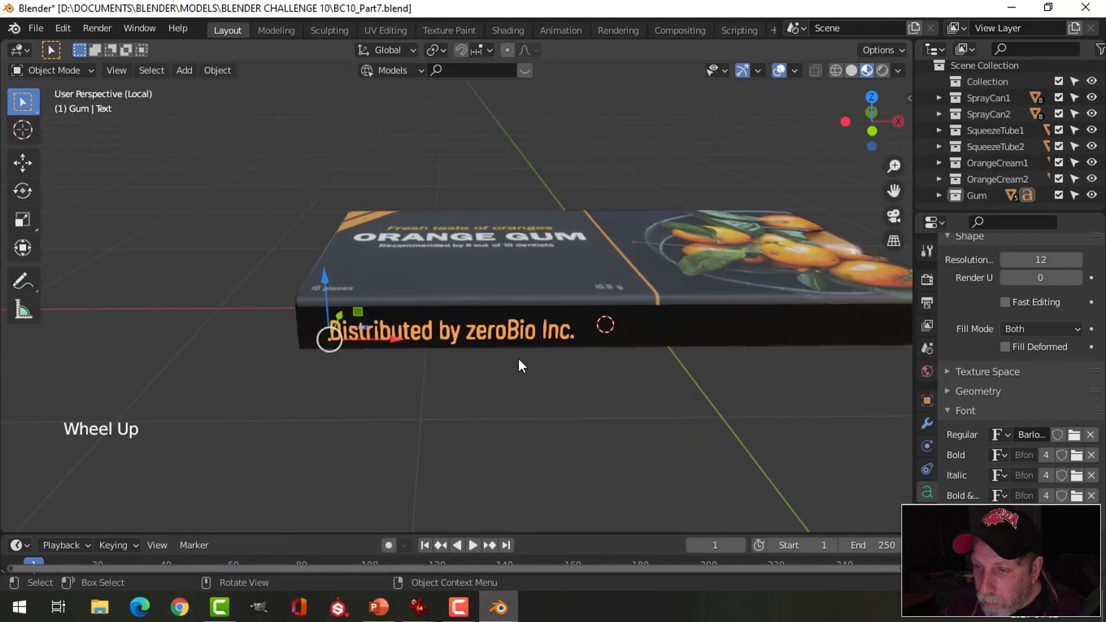
middle_click(558, 361)
key("alt+a")
scroll(593, 365, "down", 2)
middle_click_drag(581, 363, 583, 340)
left_click(527, 309)
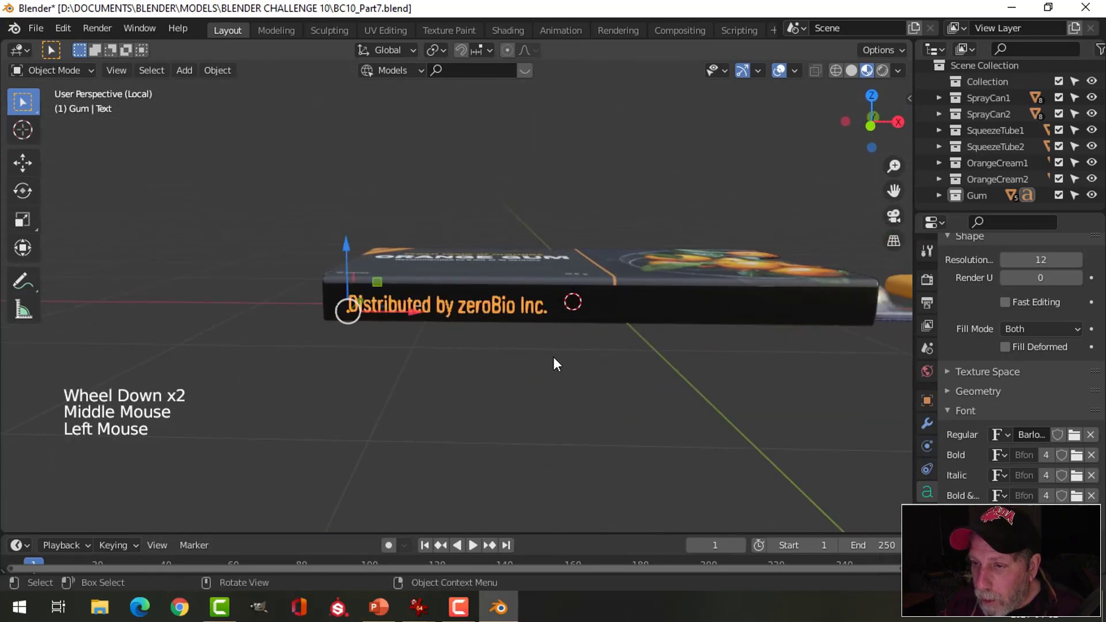
Step: After 'Inc.', append a slash and the distributor's full postal address in the side text
key("Tab")
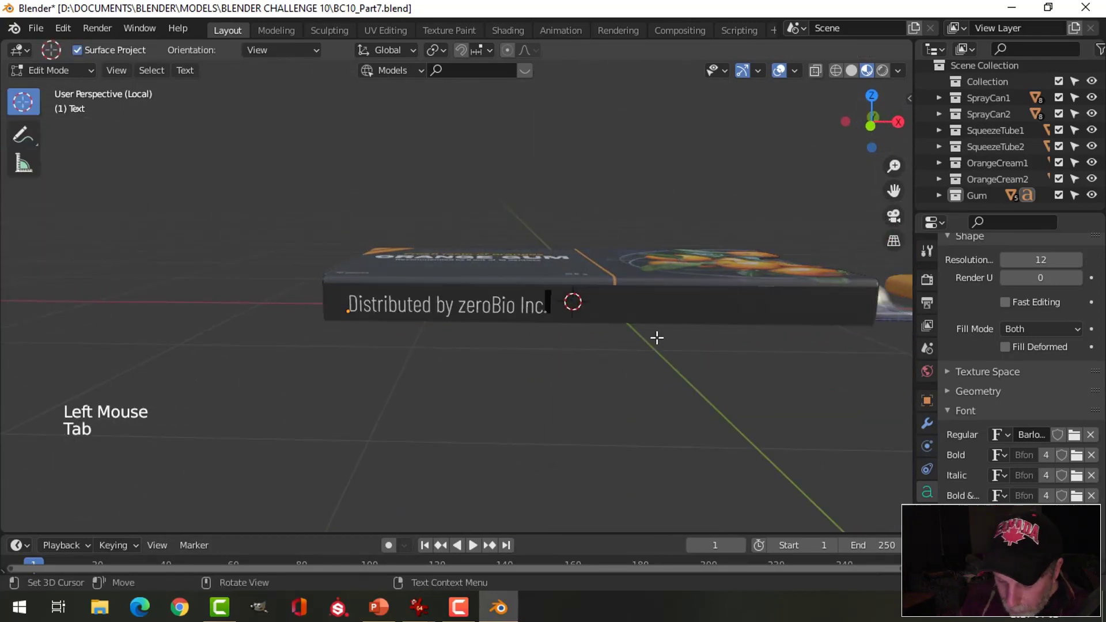
type(",")
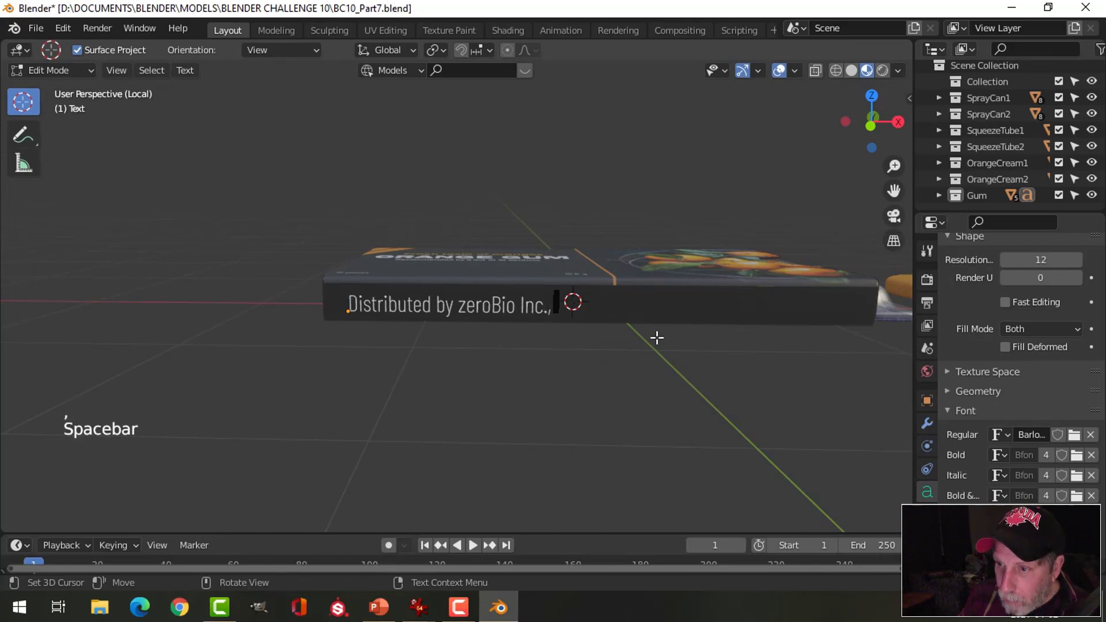
key("BackSpace")
key("BackSpace")
key("BackSpace")
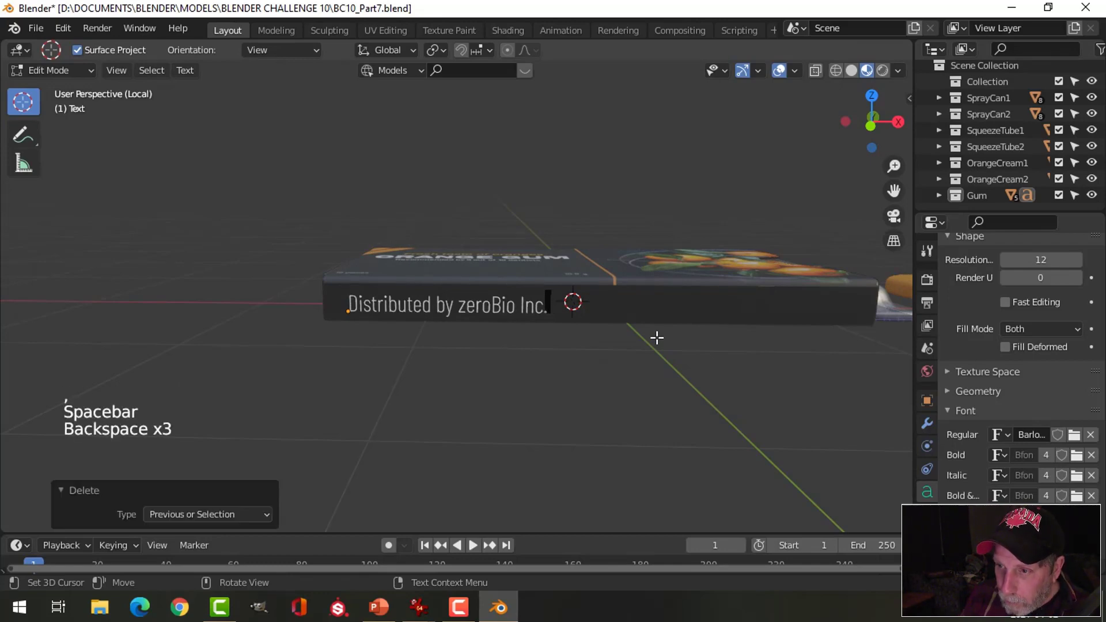
type("/ ")
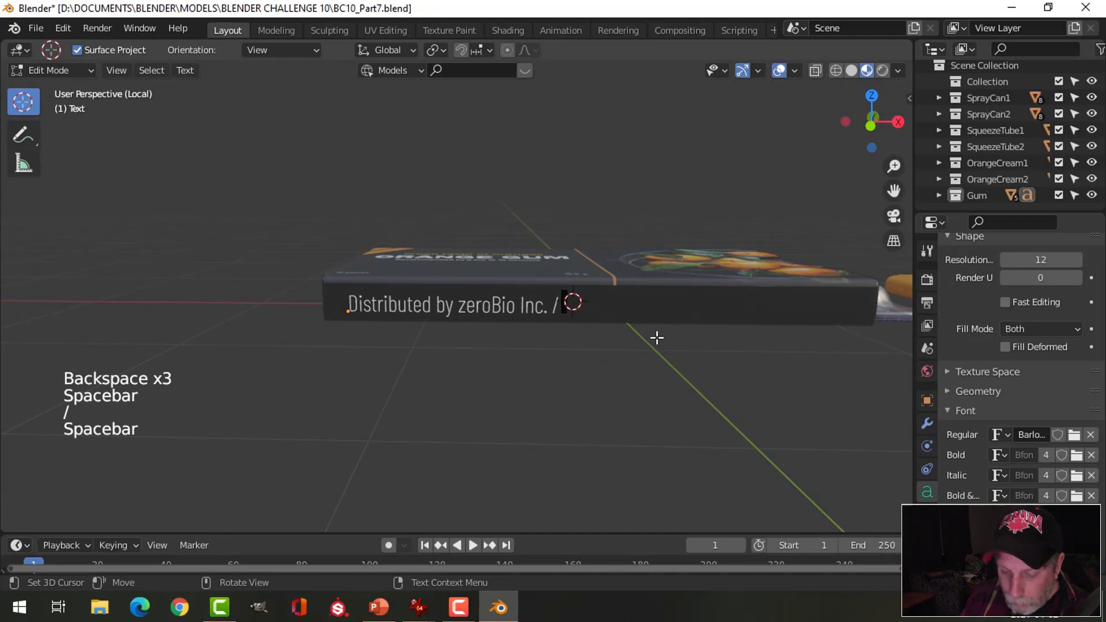
type("2021 ")
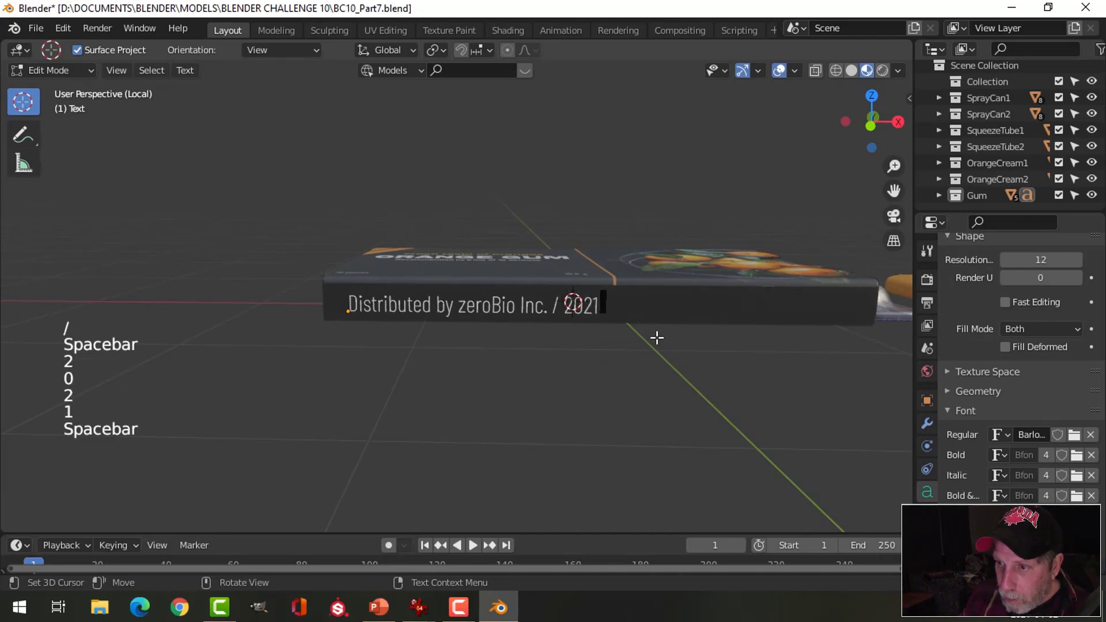
type("St. Geo")
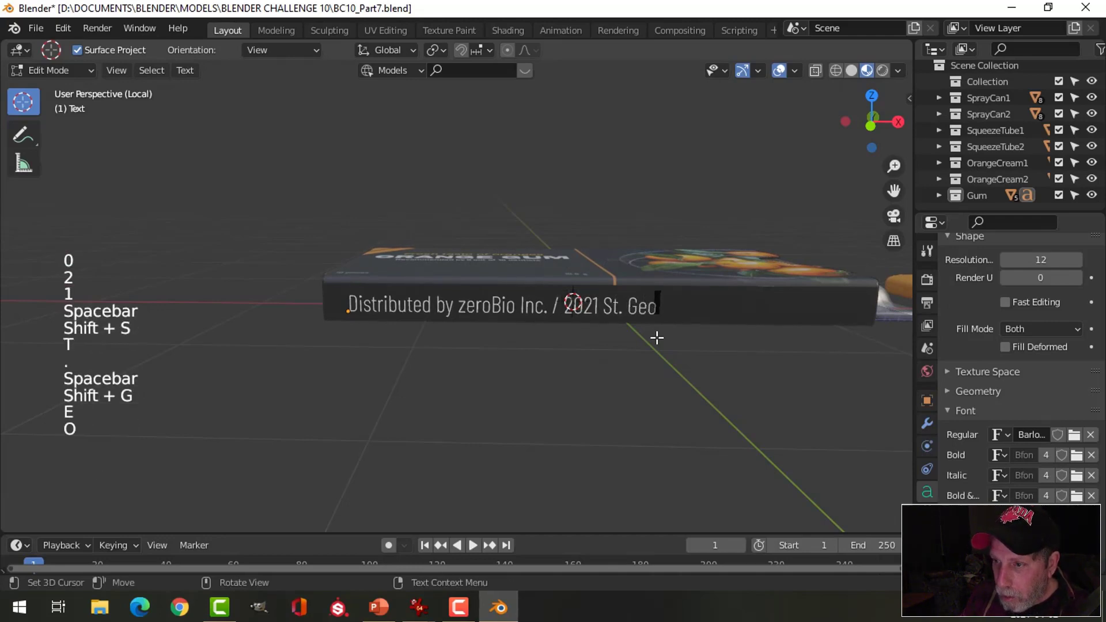
type("rge S")
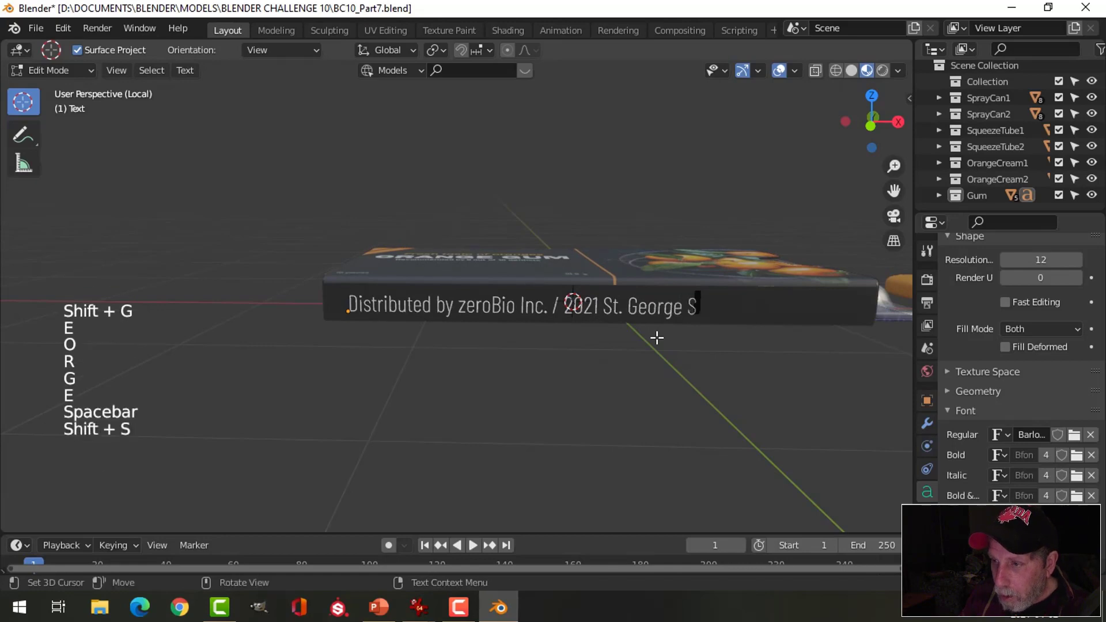
type("t., London, On")
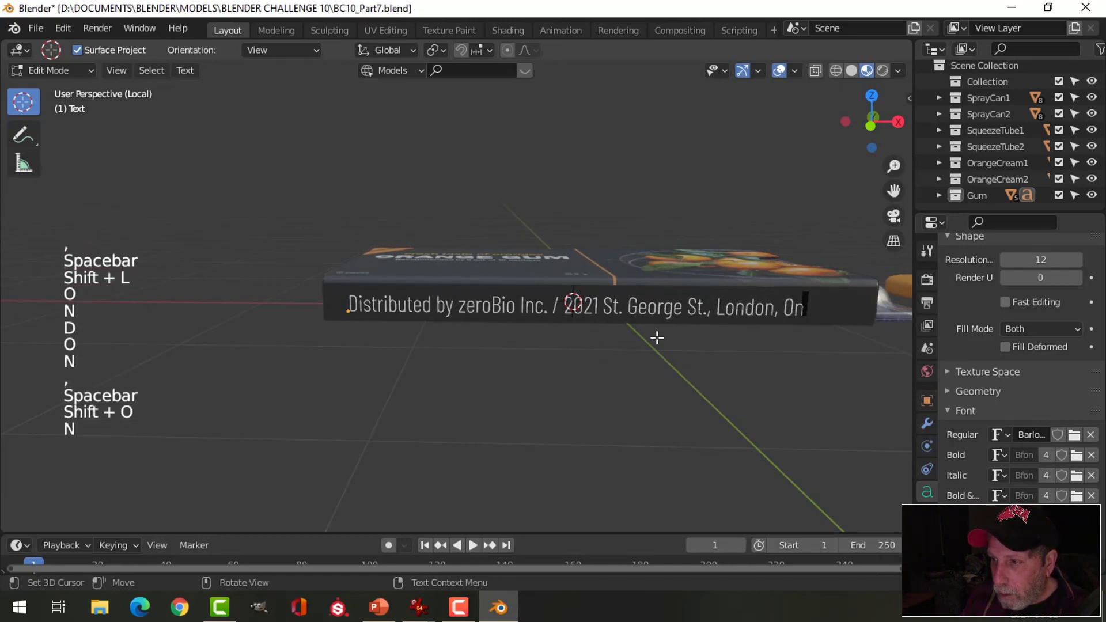
key("BackSpace")
type("N. Canada")
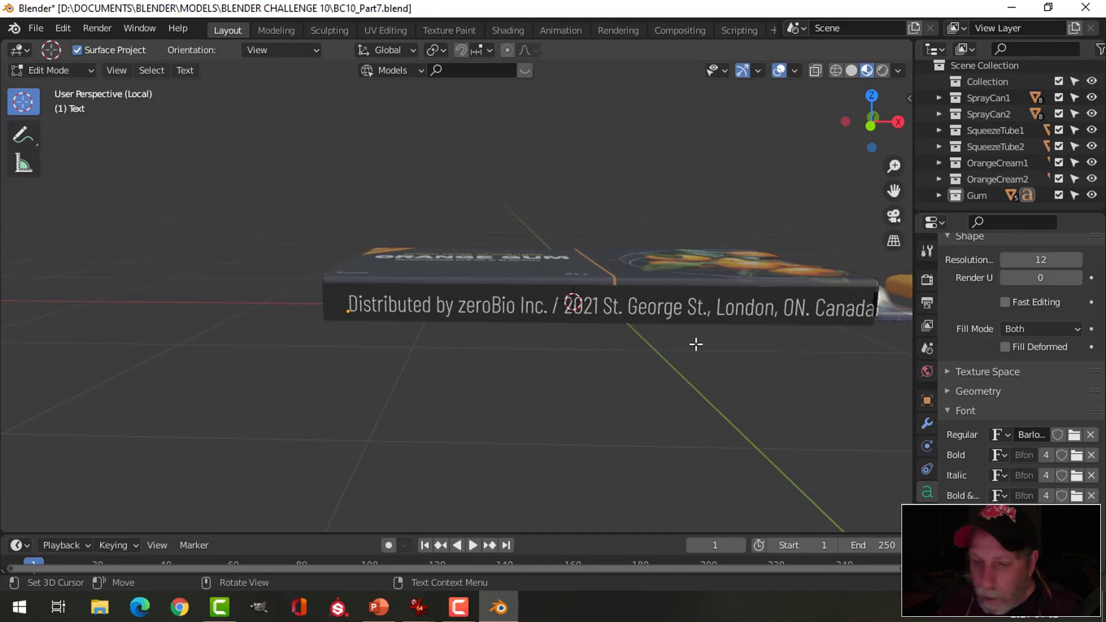
Step: Finish editing the side text, scale it down slightly, and reselect it
key("Tab")
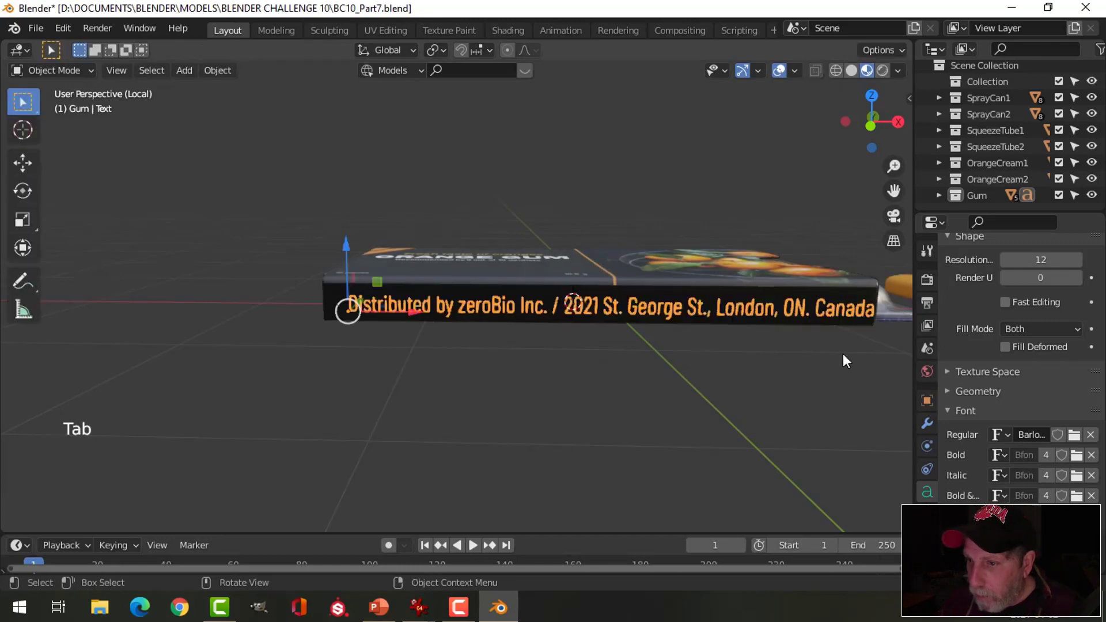
key("s")
left_click(713, 358)
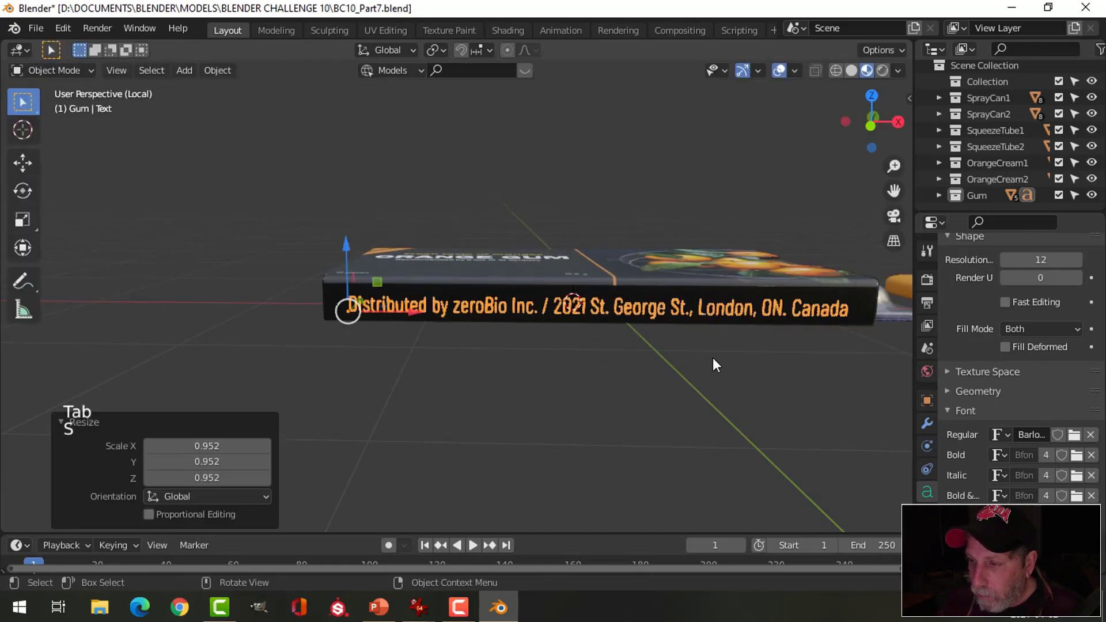
middle_click_drag(713, 359, 693, 371)
key("alt+a")
scroll(566, 337, "up", 2)
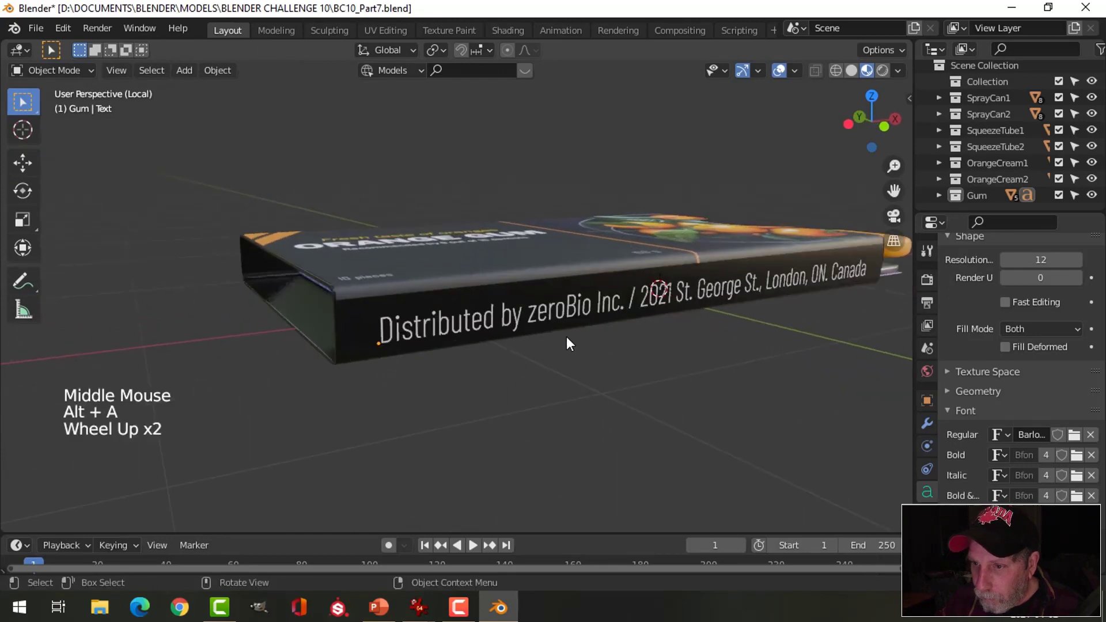
middle_click_drag(566, 337, 530, 307)
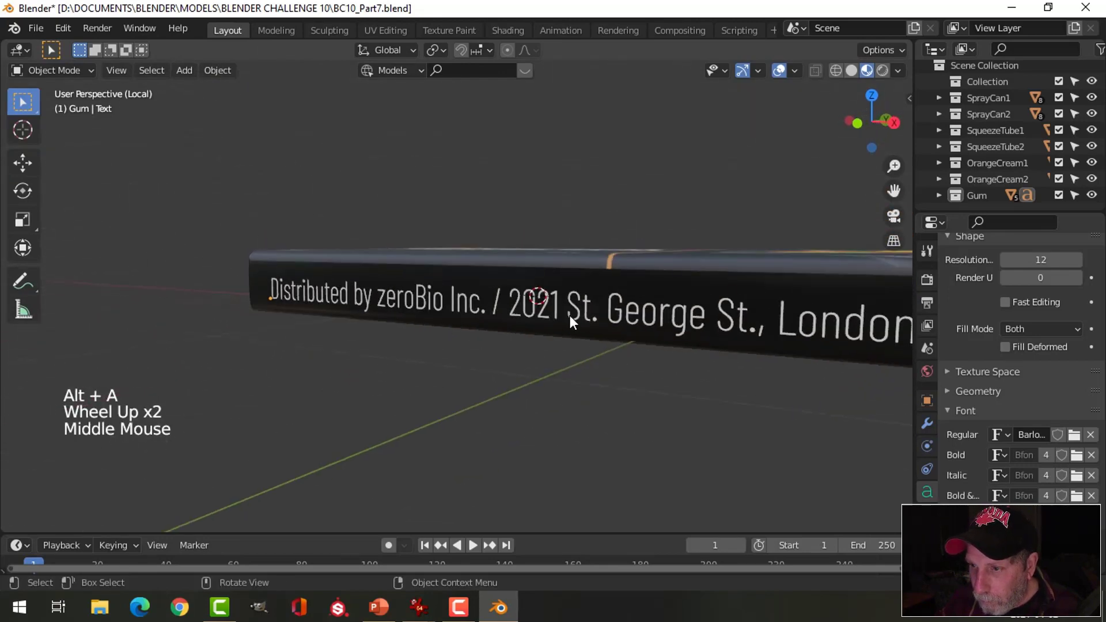
left_click(652, 337)
middle_click_drag(652, 337, 388, 323, "shift")
left_click(576, 331)
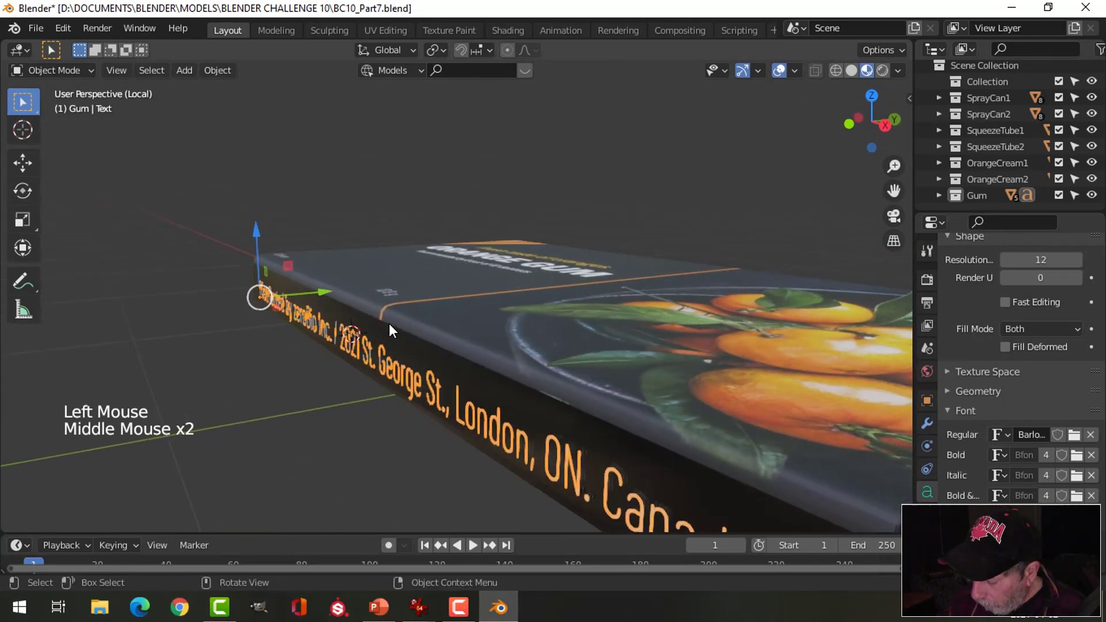
Step: In front view, move the address text about 0.019 m along X and 0.013 m down Z
key("KP_1")
scroll(389, 324, "up", 3)
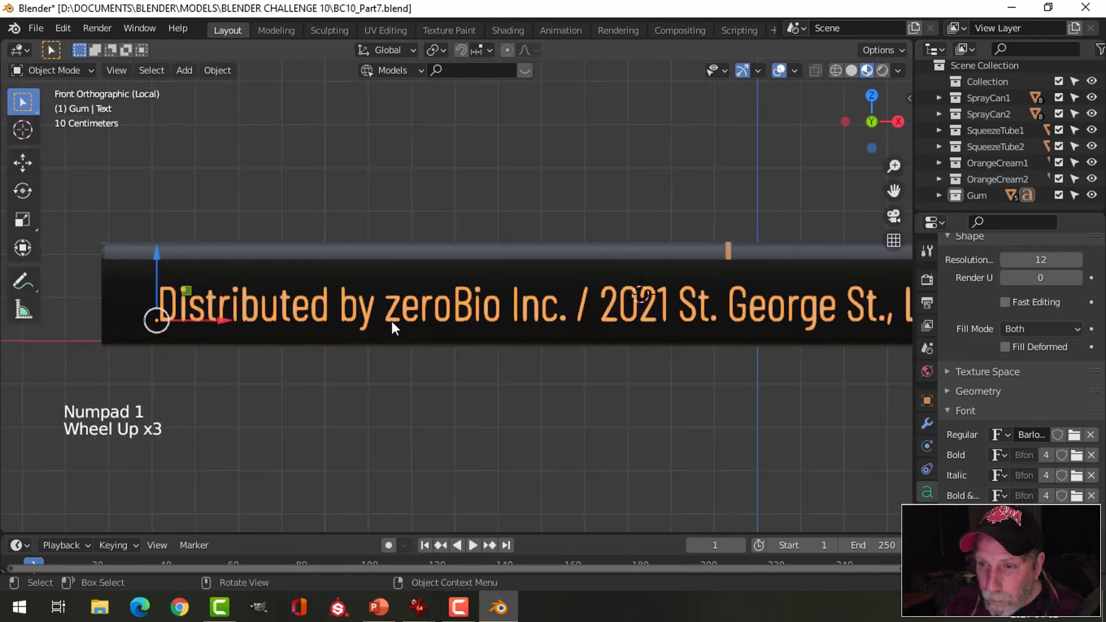
key("g")
left_click(380, 314)
scroll(493, 317, "down", 3)
middle_click_drag(493, 317, 458, 317, "shift")
key("g")
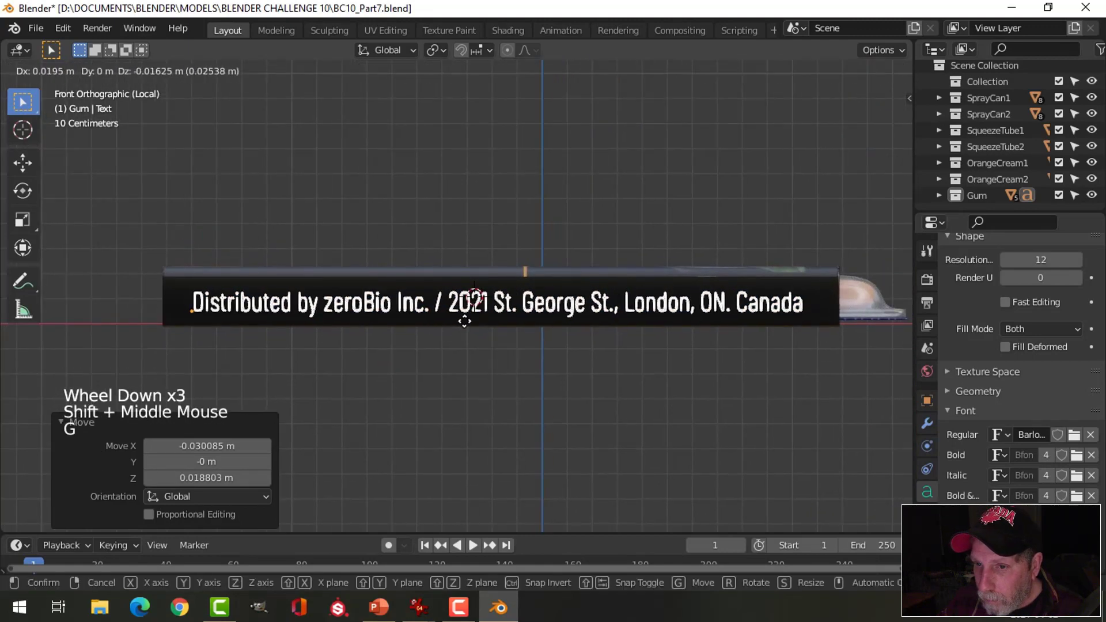
left_click(464, 321)
middle_click_drag(465, 320, 294, 140)
scroll(523, 342, "up", 2)
Step: Convert the address text object into a mesh
left_click(219, 71)
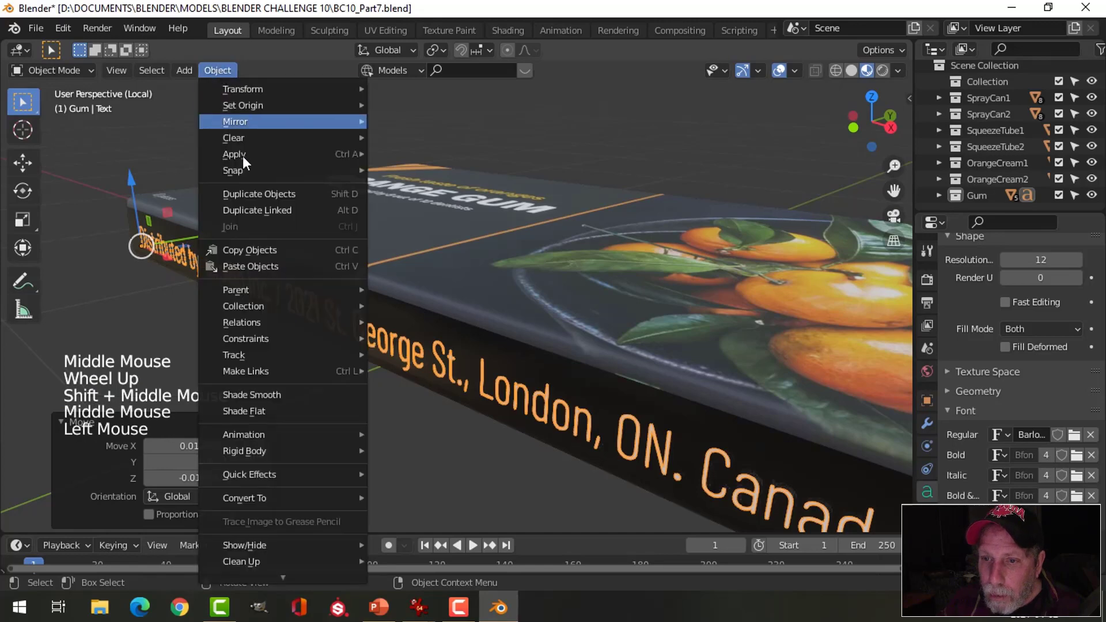
mouse_move(369, 498)
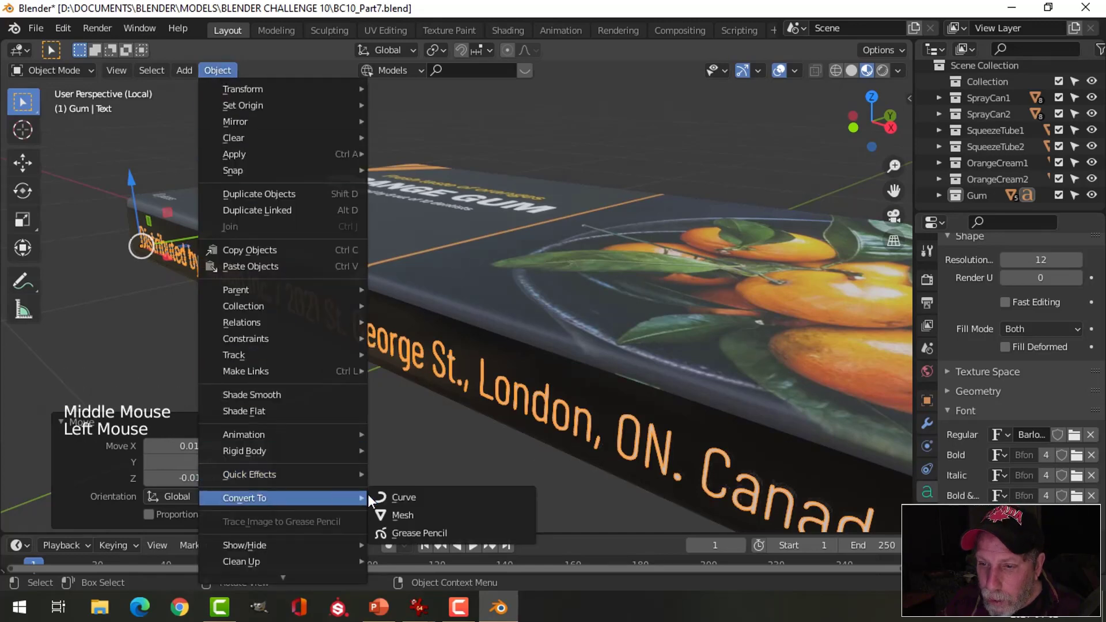
left_click(403, 515)
Step: Add a Shrinkwrap modifier targeting Plane.001 with a 0.003 m offset
left_click(928, 427)
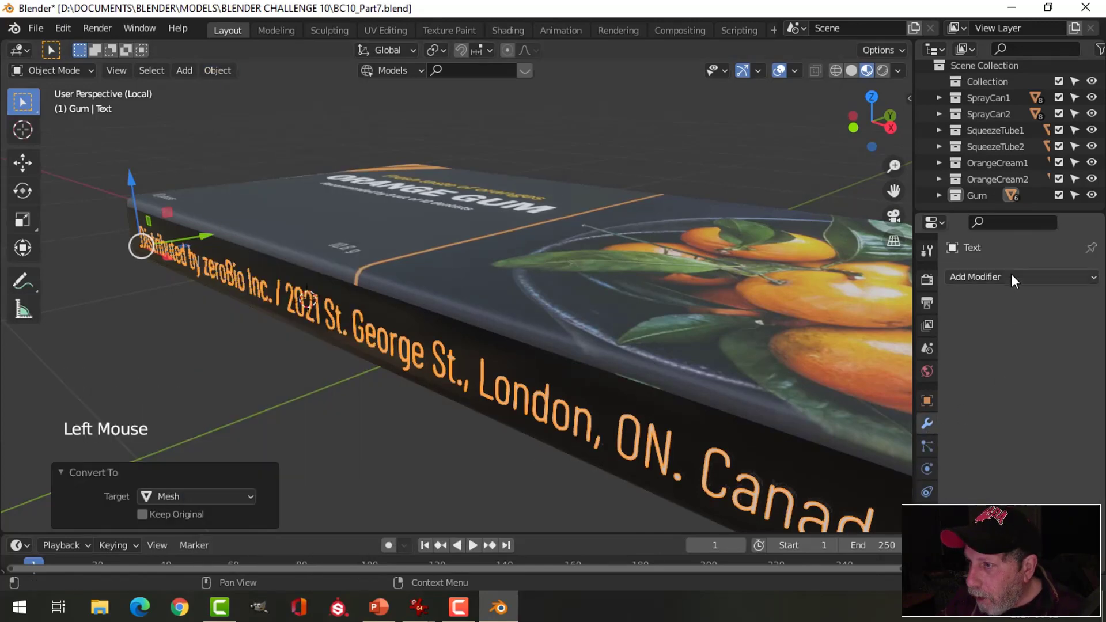
left_click(1011, 276)
left_click(910, 464)
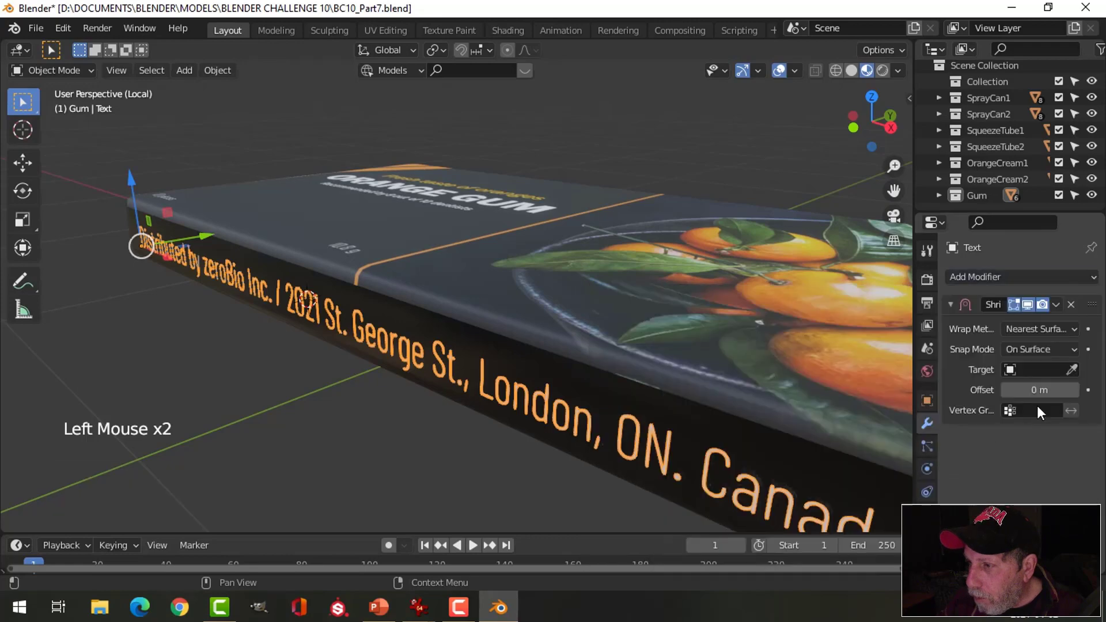
left_click(1073, 369)
left_click(730, 420)
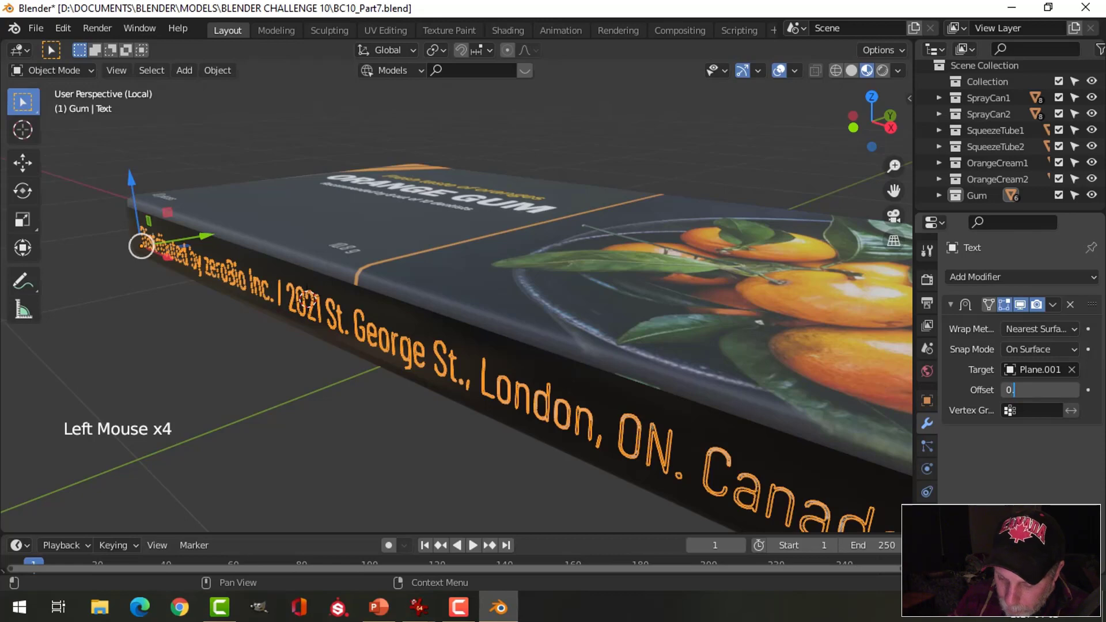
type("00")
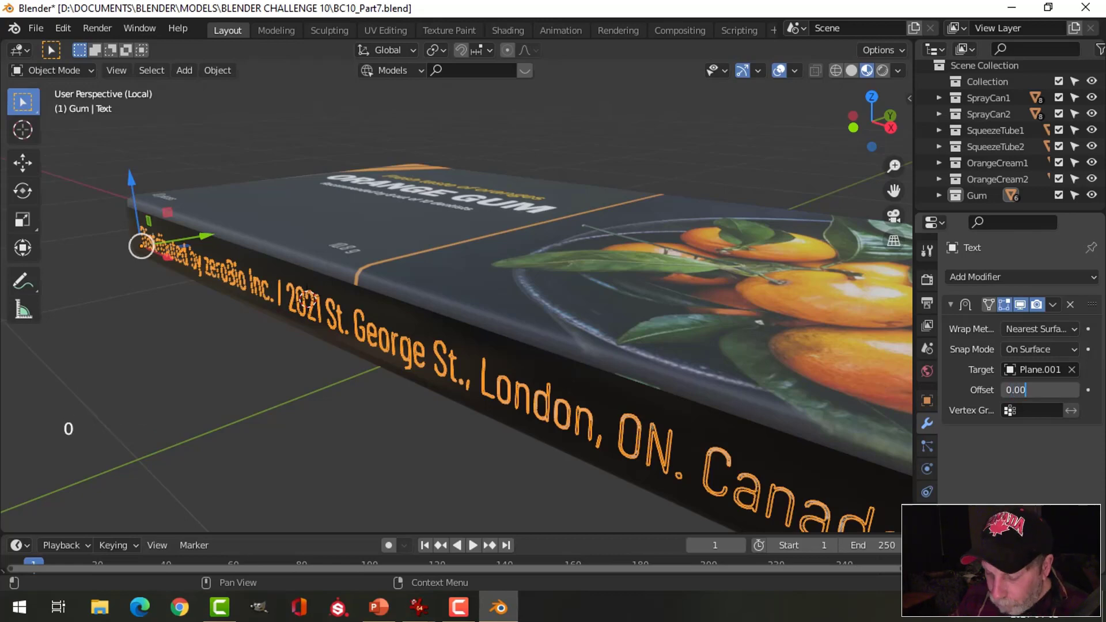
type("3")
key("Return")
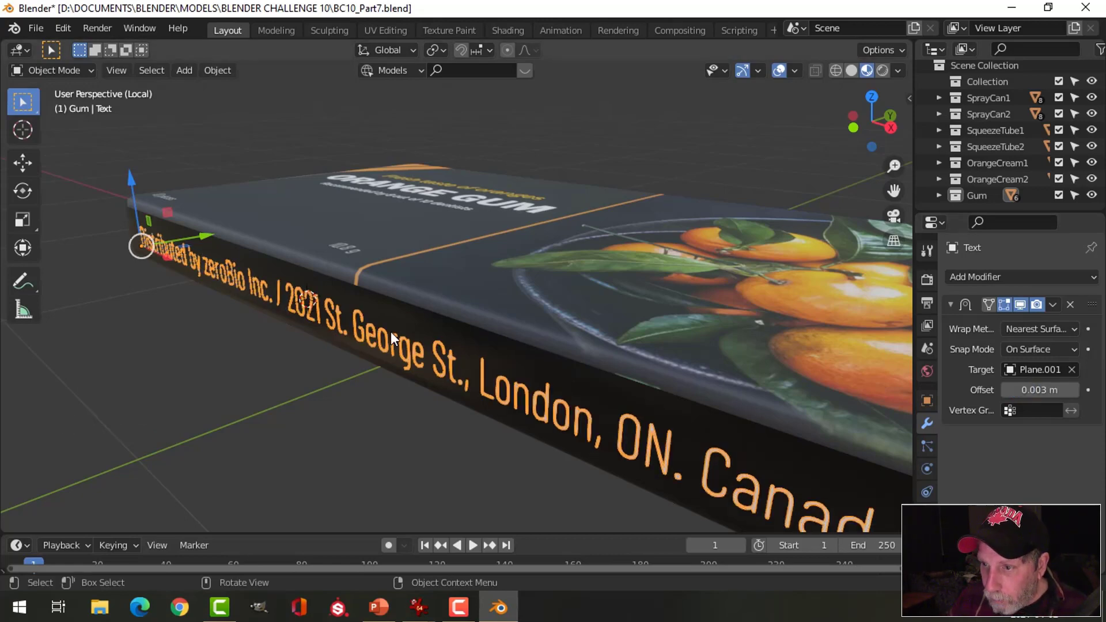
Step: Orbit around to inspect the wrapped side text, then reselect the text object
key("alt+a")
scroll(511, 253, "down", 2)
middle_click_drag(447, 268, 528, 301)
scroll(604, 280, "up", 2)
scroll(614, 311, "down", 3)
middle_click_drag(613, 310, 636, 306)
scroll(496, 311, "down", 2)
left_click(597, 316)
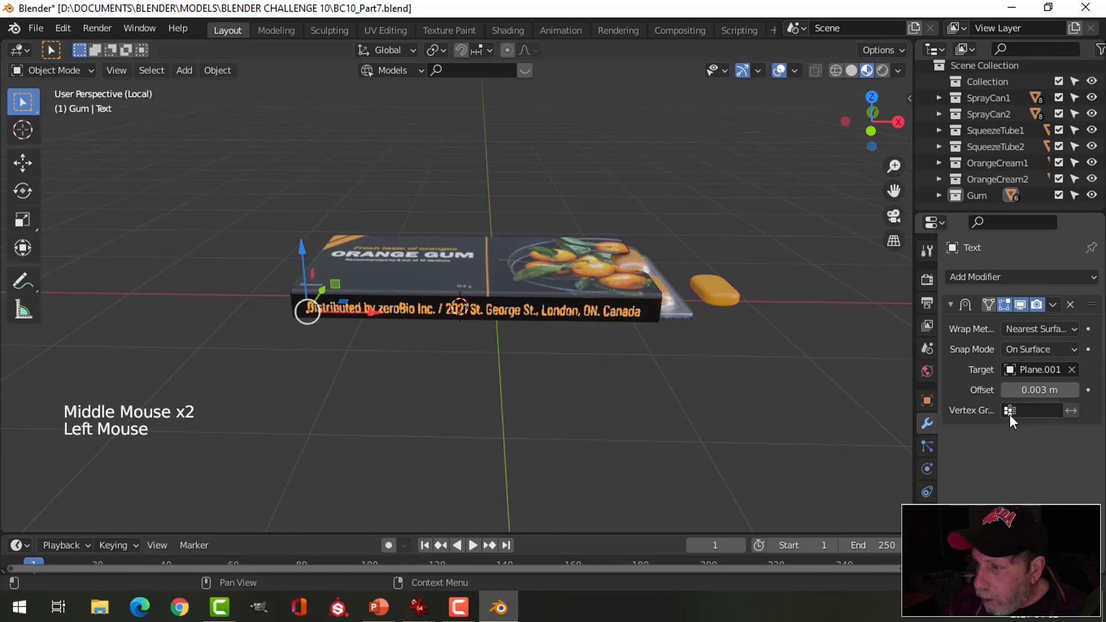
Step: Remove the extra material slot and darken the Text material's base colour to value 0.833
left_click(927, 537)
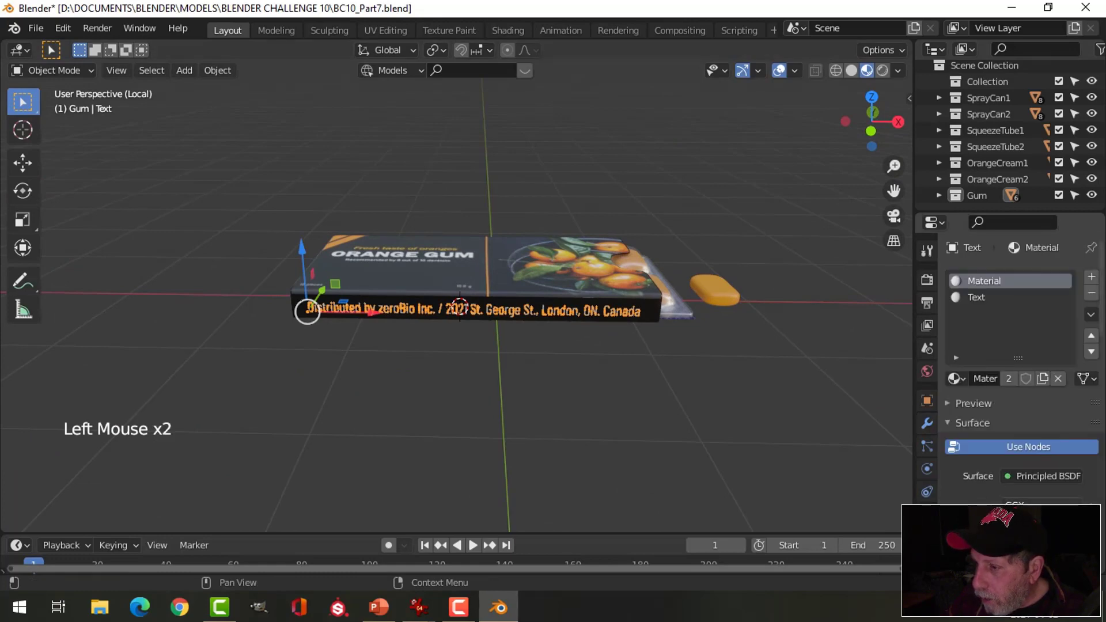
left_click(1093, 293)
left_click(1043, 513)
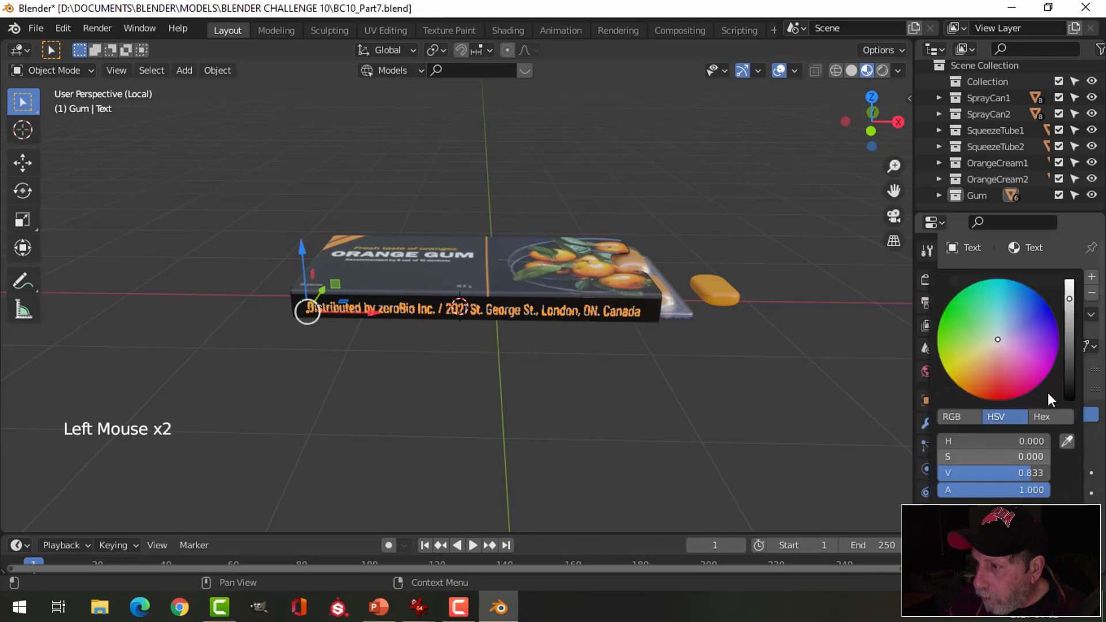
left_click_drag(1069, 309, 1069, 329)
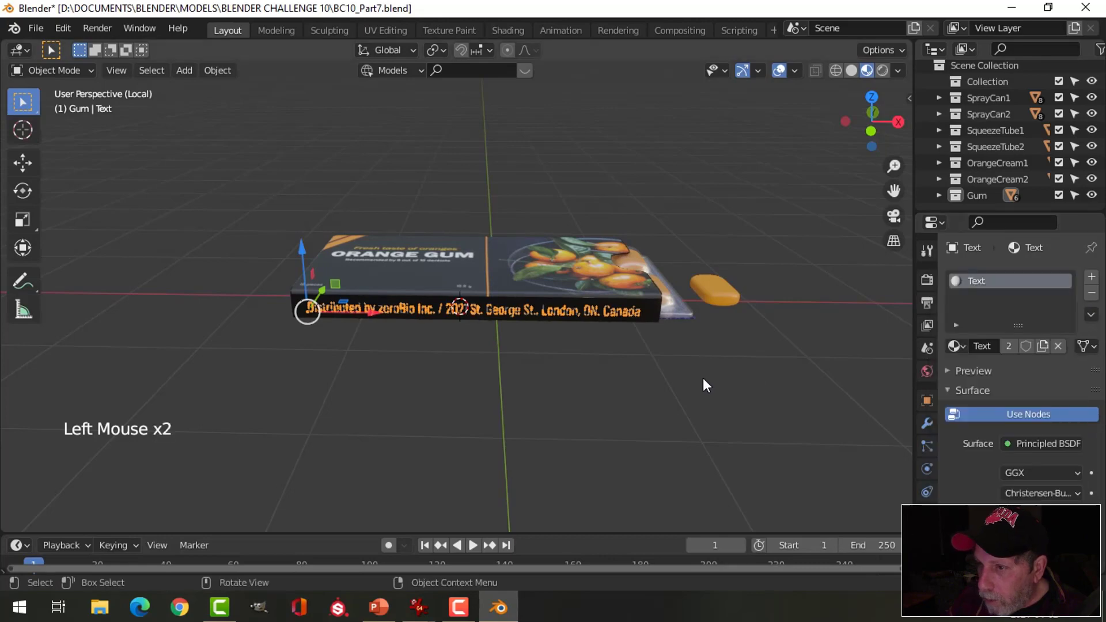
Step: Deselect everything and orbit the view to face the top of the gum box
key("alt+a")
middle_click_drag(703, 378, 645, 375)
scroll(553, 364, "up", 1)
scroll(551, 364, "up", 1)
middle_click_drag(550, 364, 518, 375)
scroll(541, 354, "down", 2)
middle_click_drag(519, 374, 516, 338)
scroll(456, 333, "up", 3)
scroll(407, 341, "down", 1)
Step: Save the file, switch to top view, and select the box top plane Plane.001
key("ctrl+s")
key("KP_7")
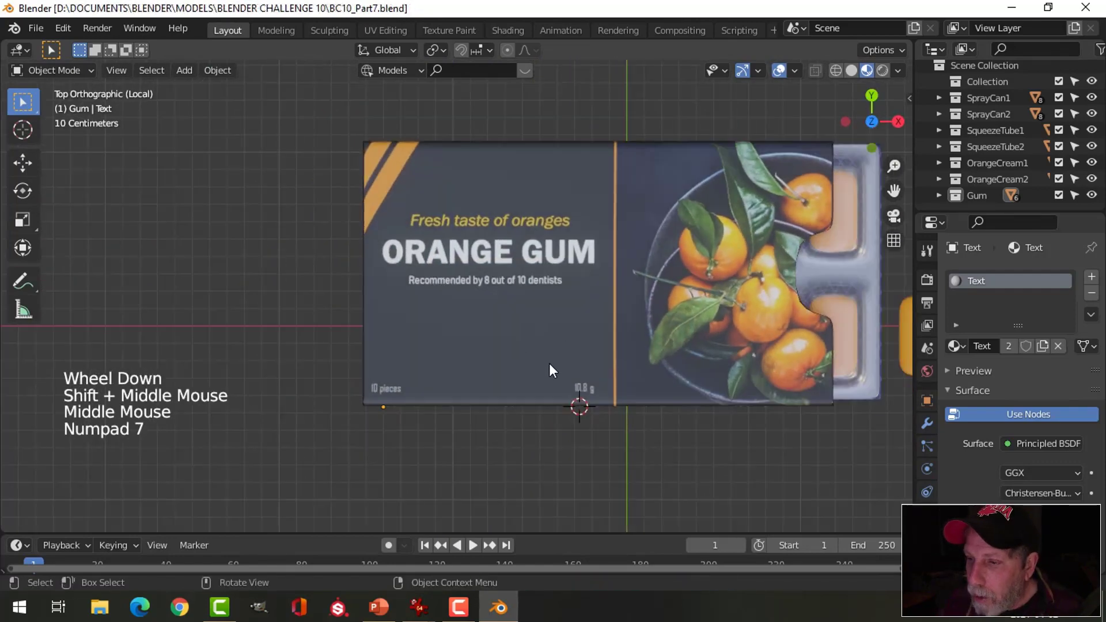
scroll(549, 363, "down", 1)
scroll(535, 338, "up", 1)
key("Tab")
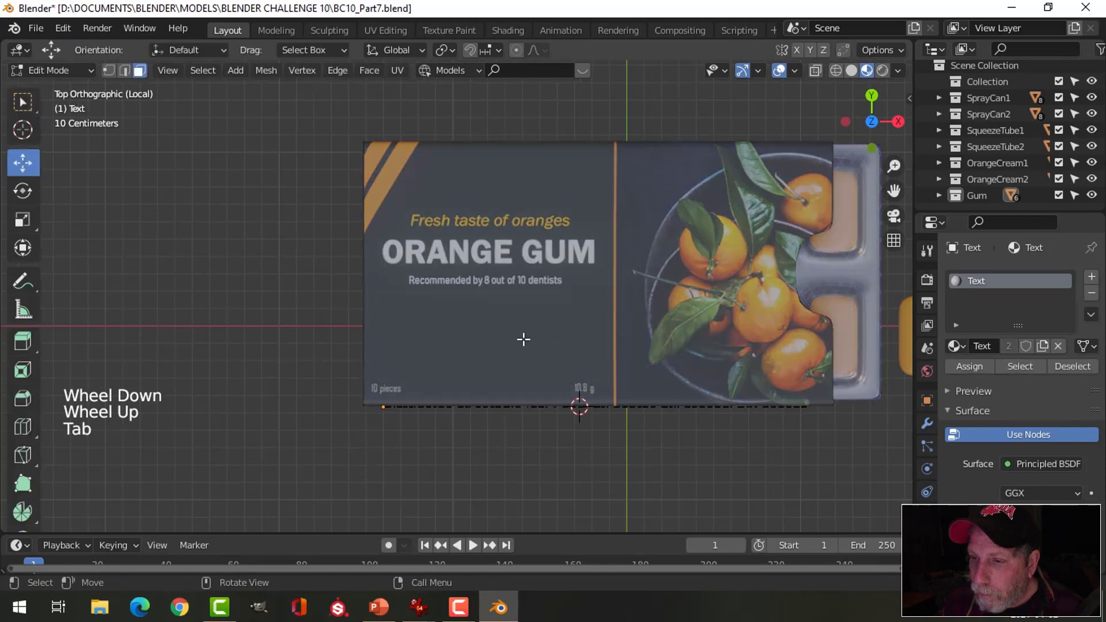
left_click(531, 332)
key("Tab")
left_click(530, 330)
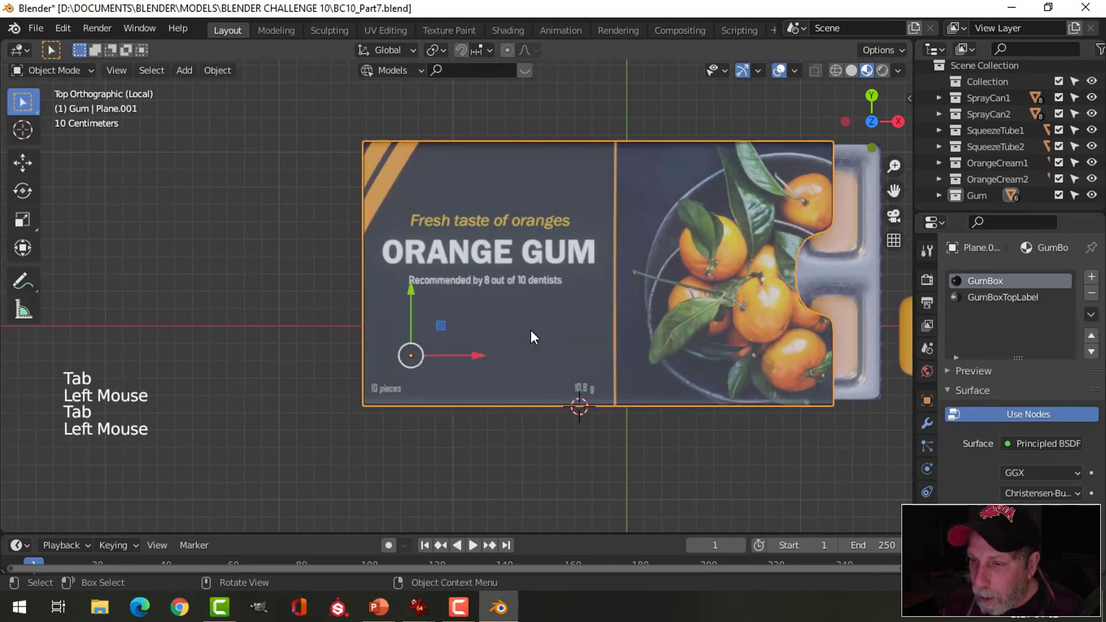
Step: Snap the 3D cursor to an edge across Plane.001's top face and bring up the Add > Image menu
key("Tab")
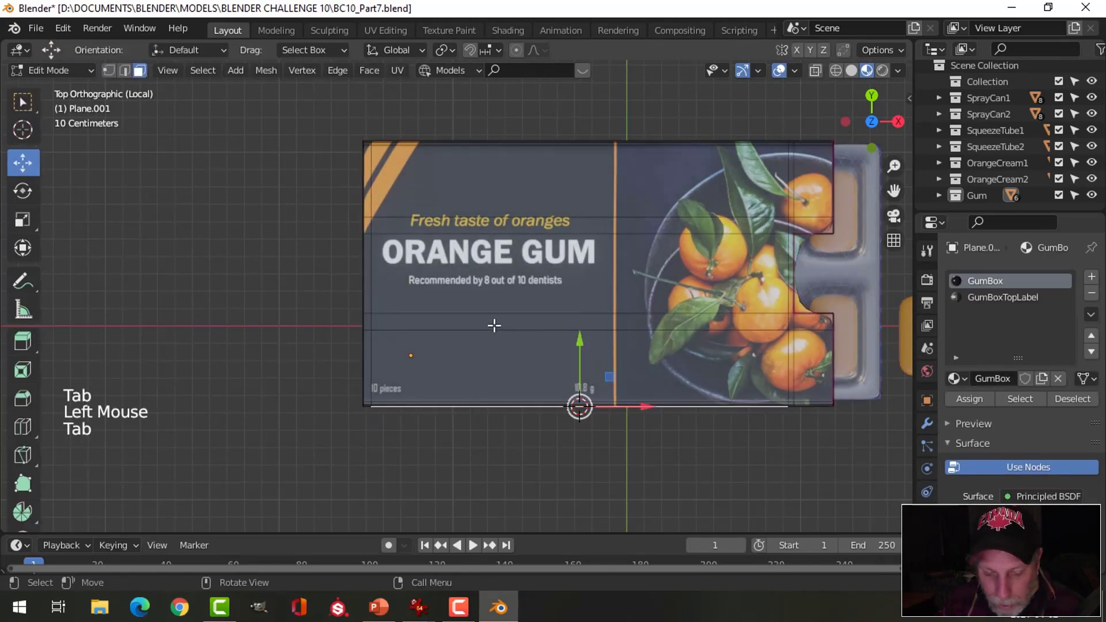
key("2")
left_click(574, 330)
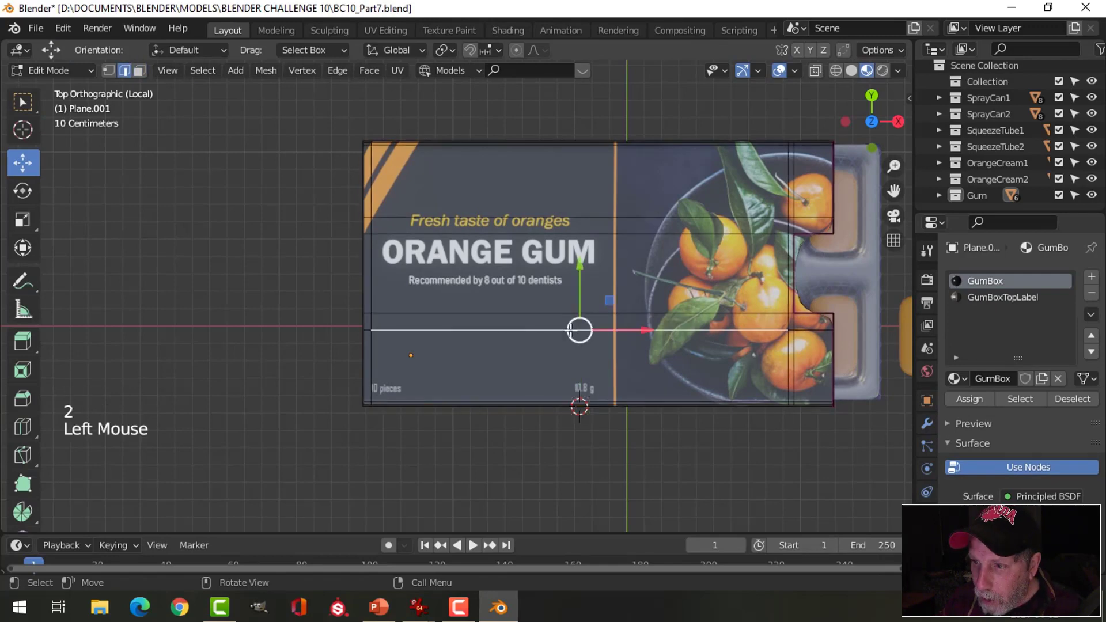
key("shift+s")
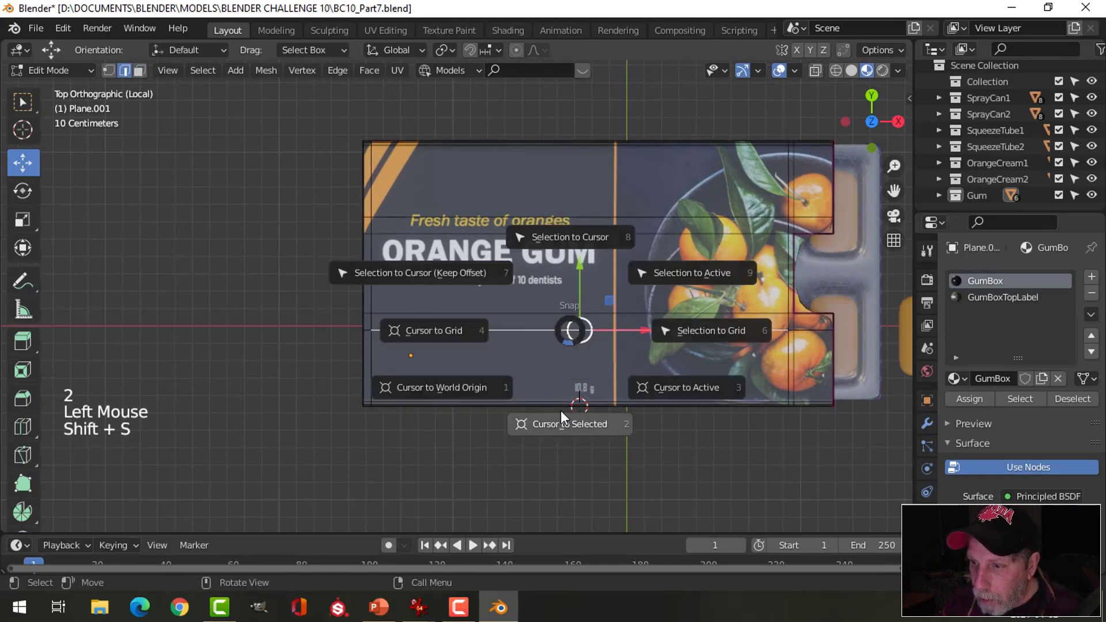
left_click(566, 419)
key("Tab")
key("shift+a")
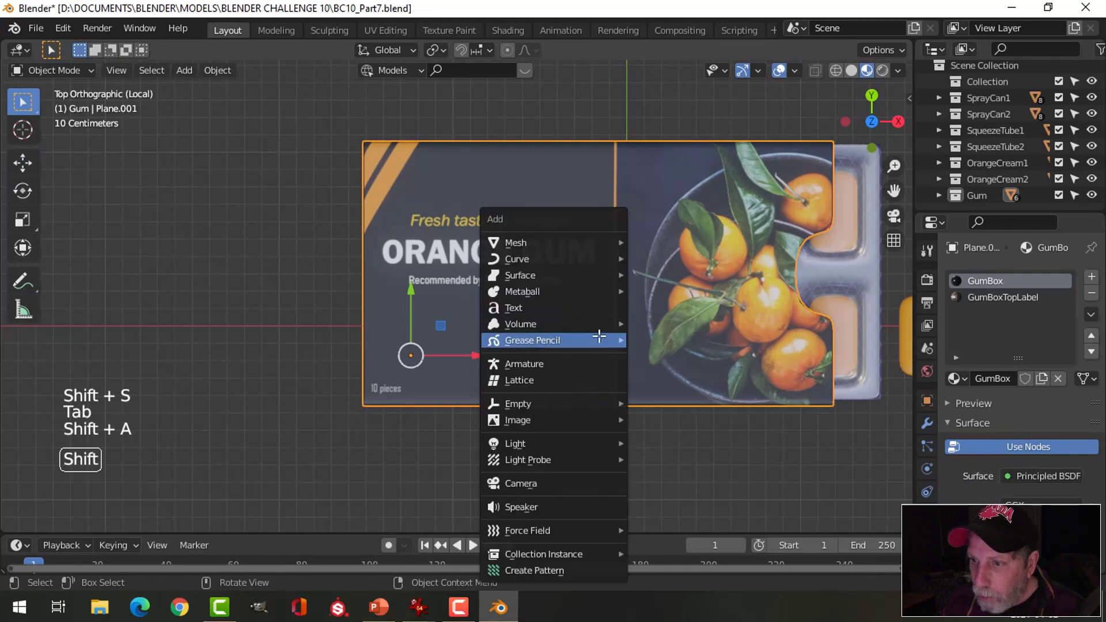
mouse_move(524, 423)
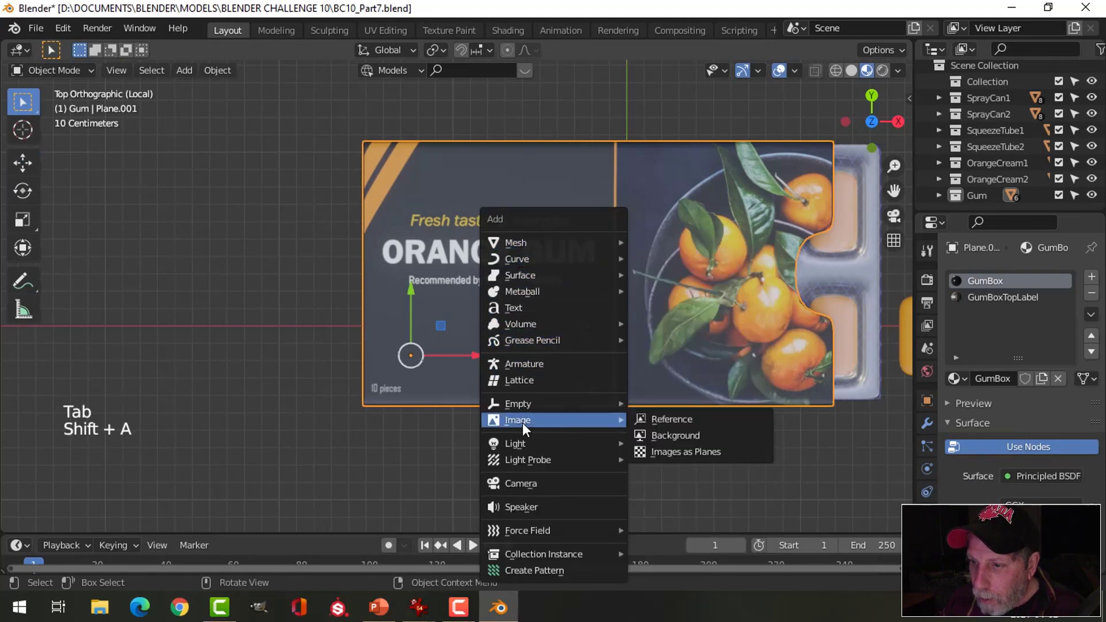
Step: Import the PinClipart colourful swirls image from LABELS AND DECALS as a plane
left_click(658, 455)
left_click(229, 536)
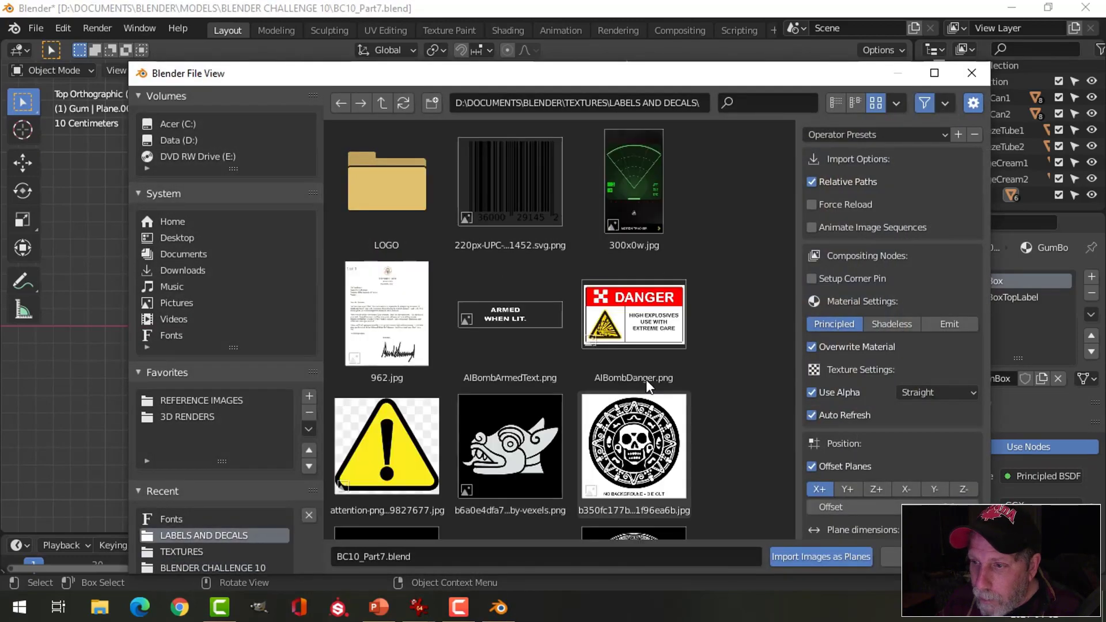
scroll(645, 381, "down", 5)
scroll(645, 379, "down", 12)
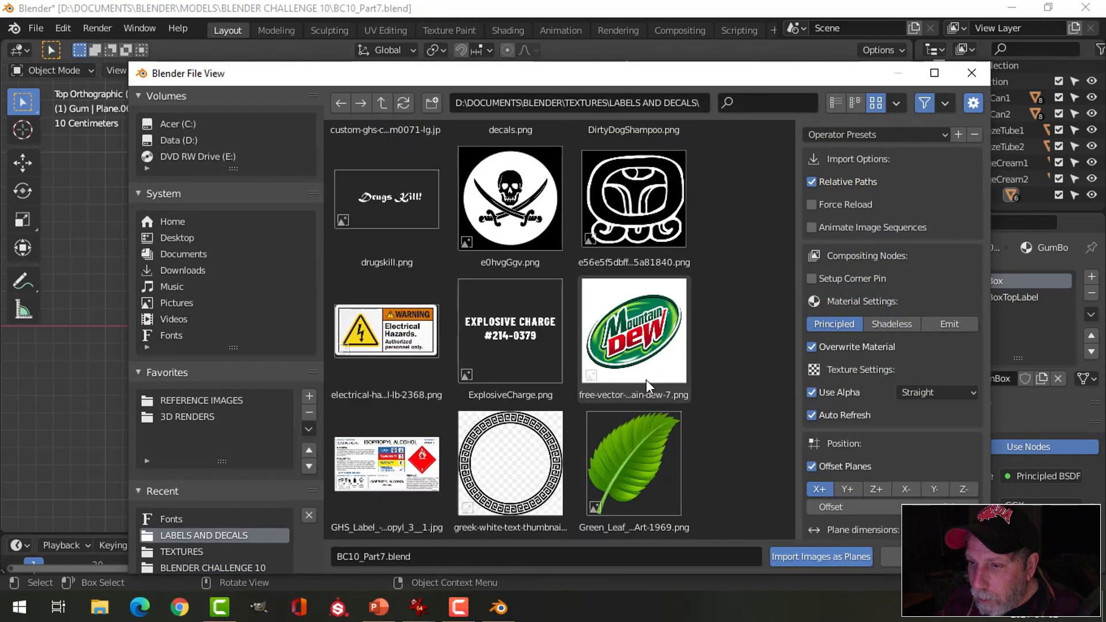
scroll(647, 385, "down", 10)
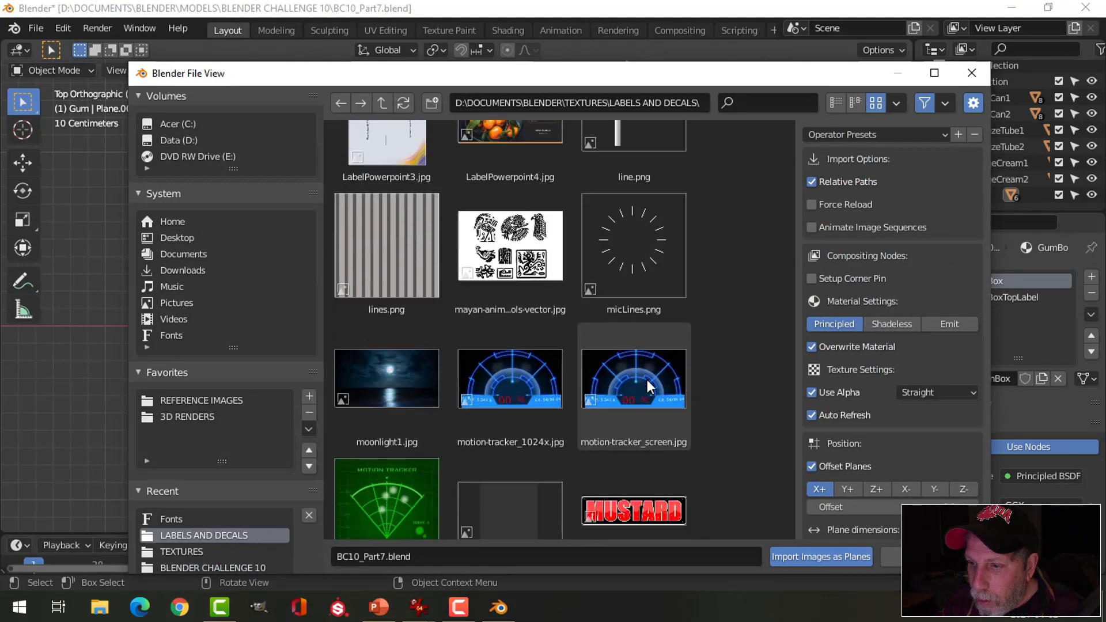
scroll(647, 379, "down", 4)
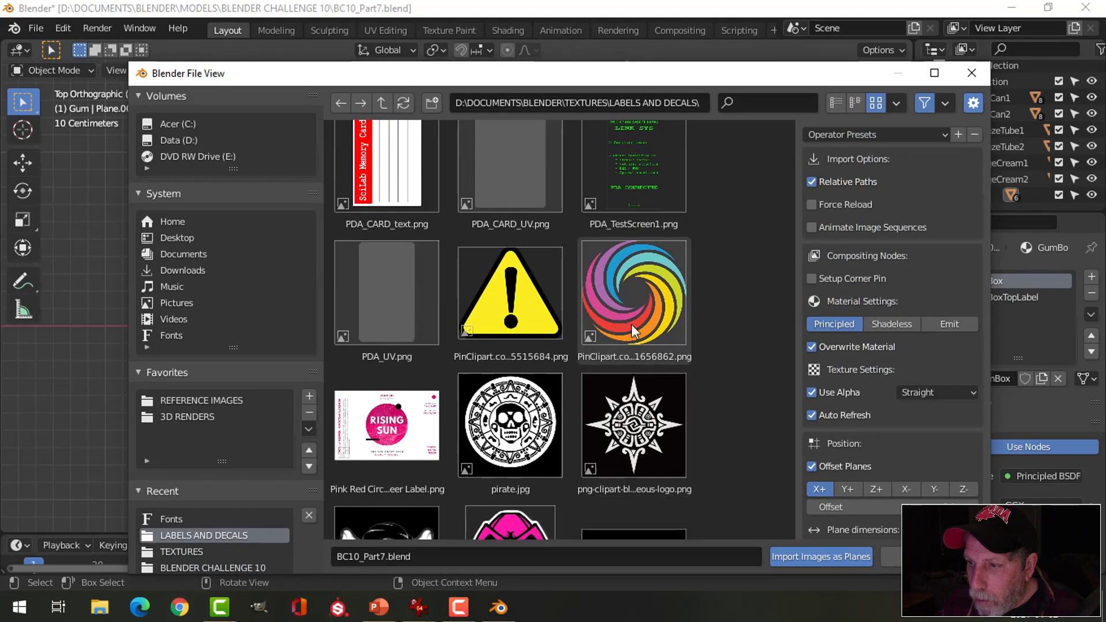
left_click(631, 324)
left_click(797, 556)
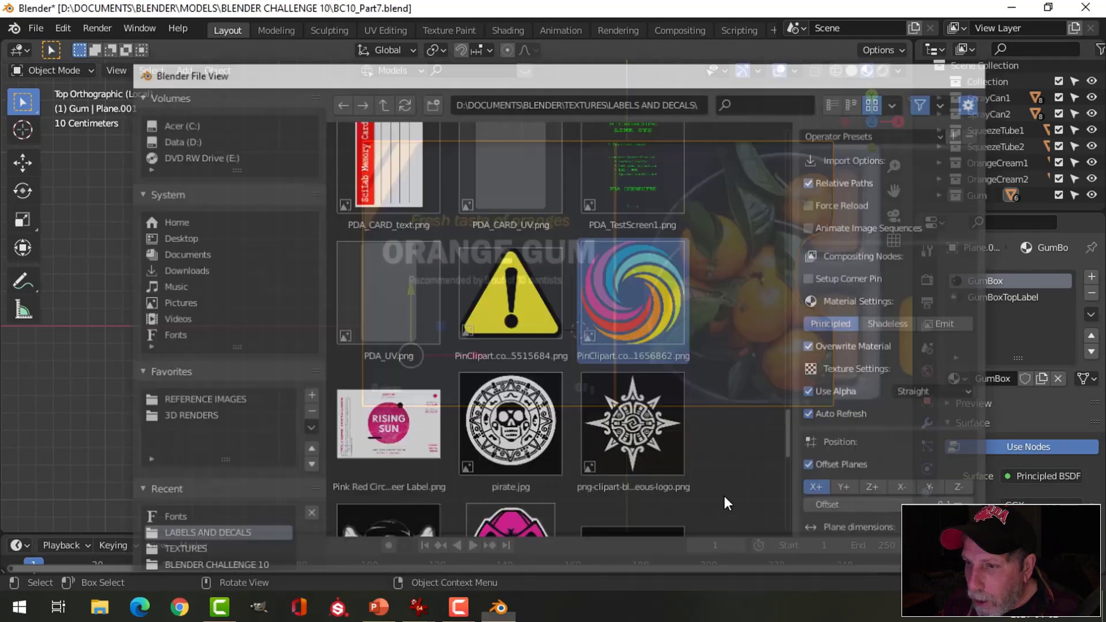
Step: Scale the swirl plane to 0.437, place it on the box top's left half, then scale it 1.137
key("s")
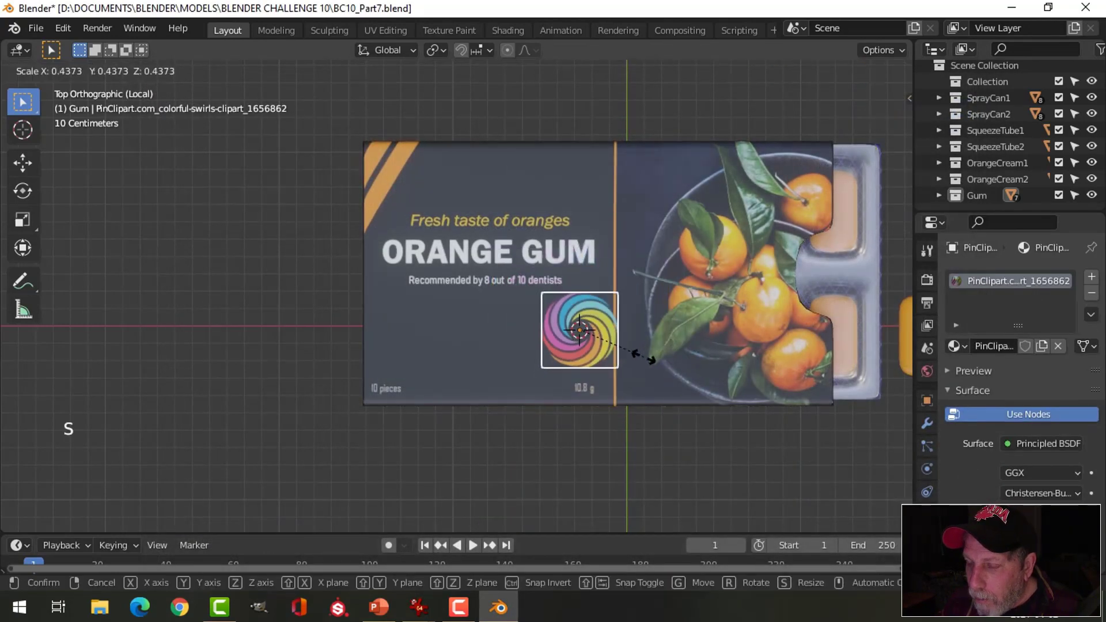
left_click(644, 356)
key("g")
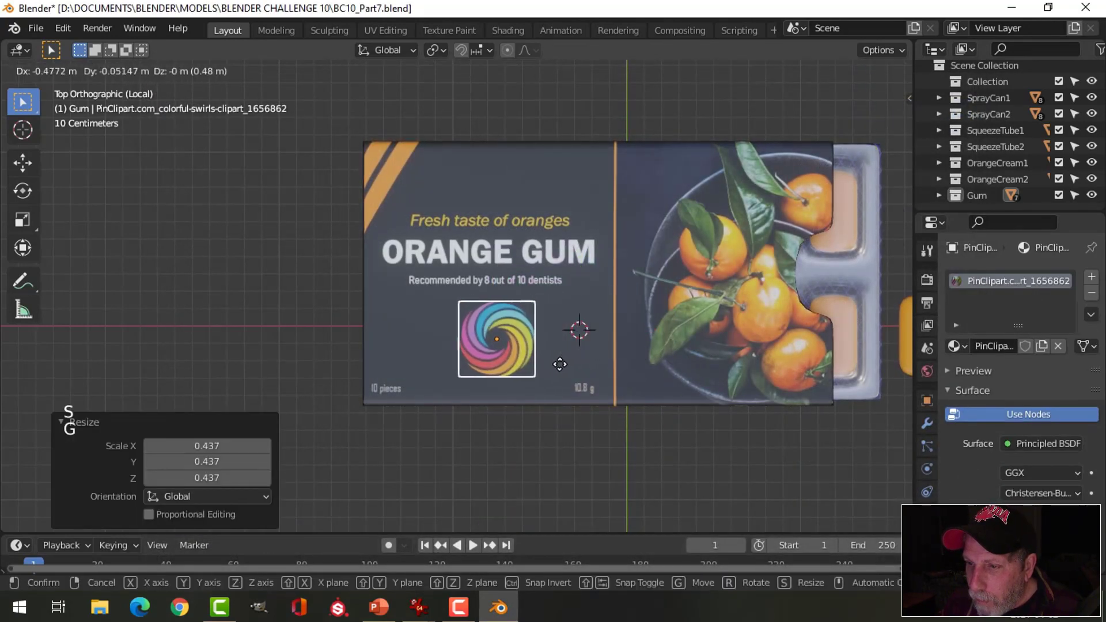
left_click(556, 363)
key("s")
left_click(624, 345)
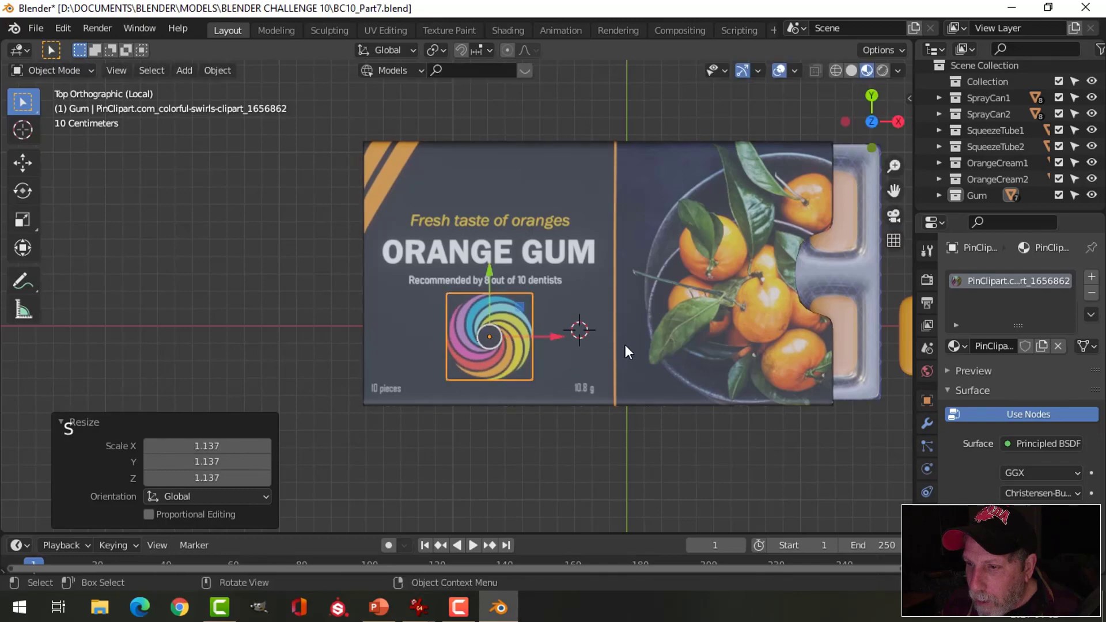
Step: Raise the swirl decal 0.0077 m along Z, just above the box top
middle_click_drag(624, 344, 455, 183)
scroll(451, 254, "up", 3)
middle_click_drag(451, 254, 383, 141)
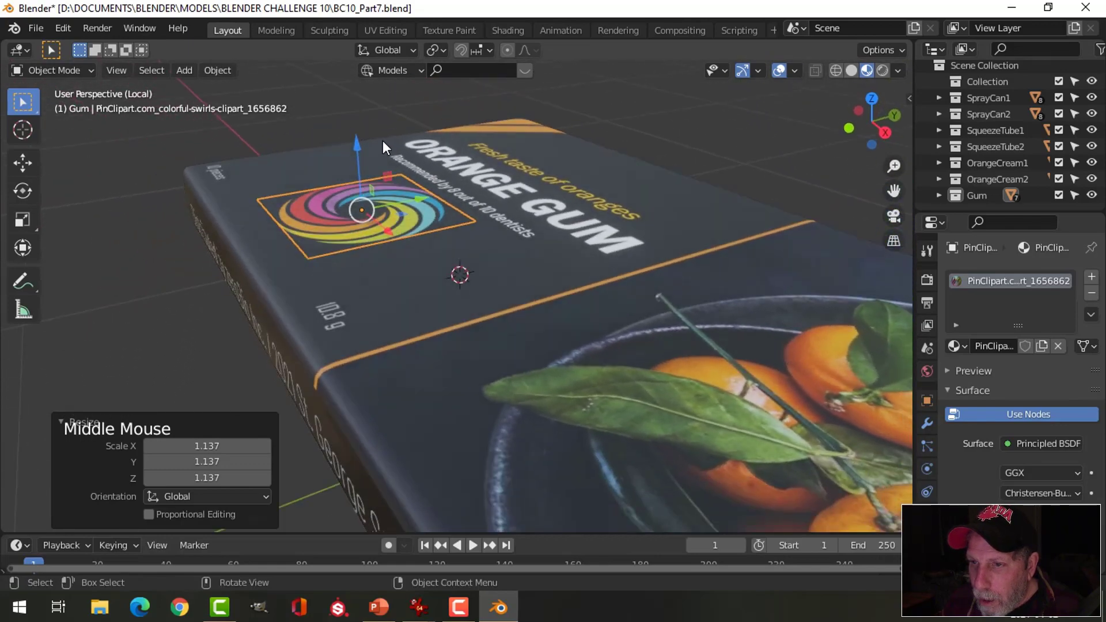
left_click_drag(357, 144, 362, 144)
middle_click_drag(363, 145, 989, 337)
Step: Add a Shrinkwrap modifier to the decal targeting Plane.001 with a 0.002 m offset
left_click(928, 423)
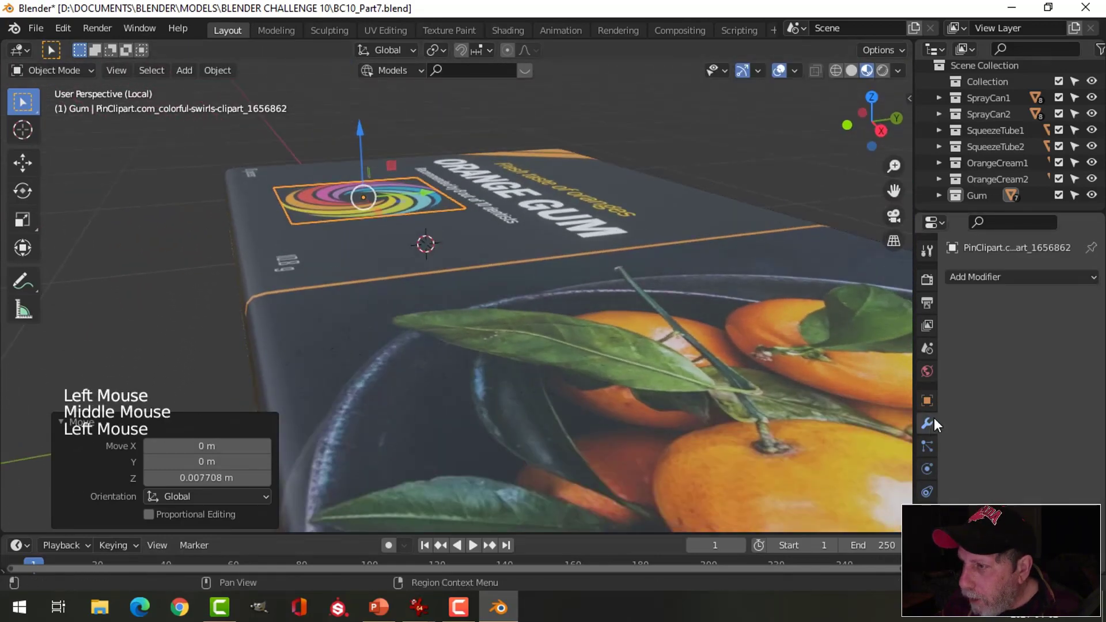
left_click(1001, 280)
left_click(915, 465)
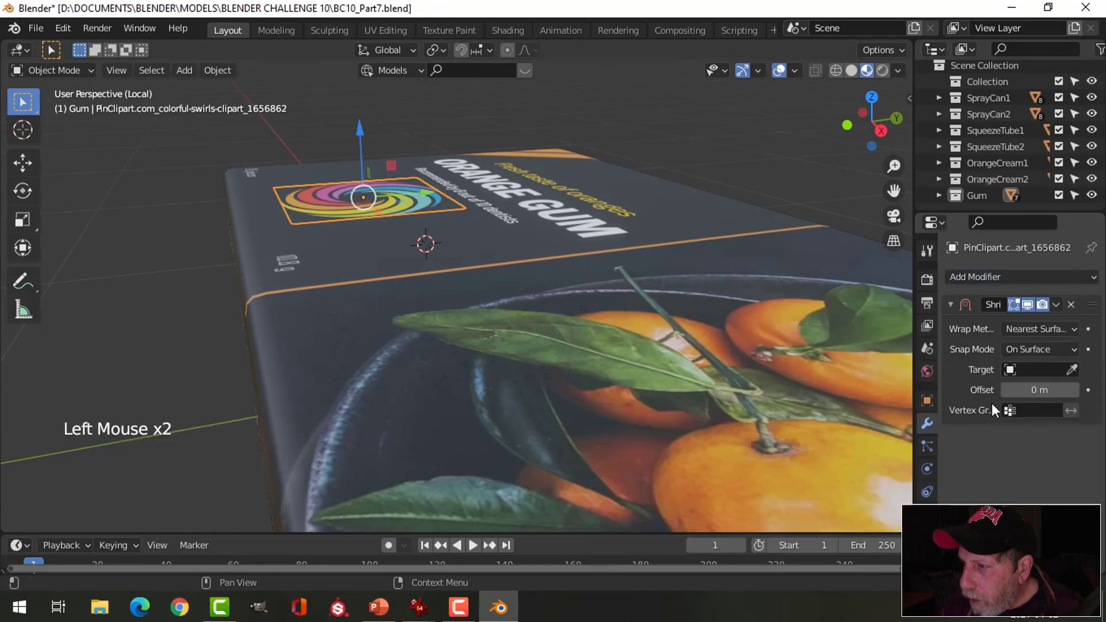
left_click(374, 225)
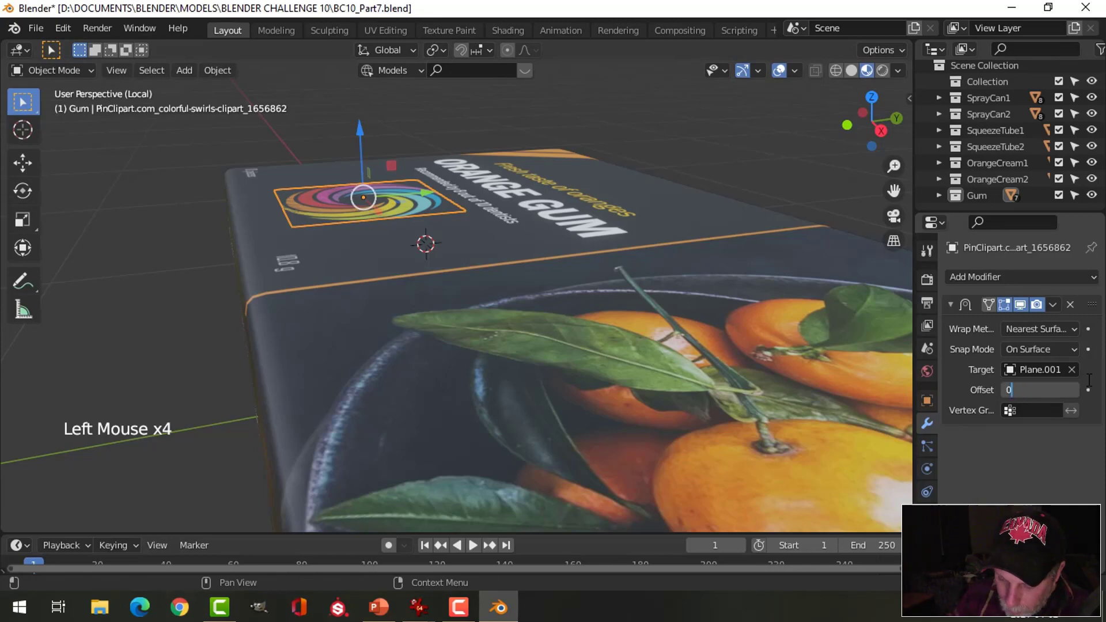
type("002")
key("Return")
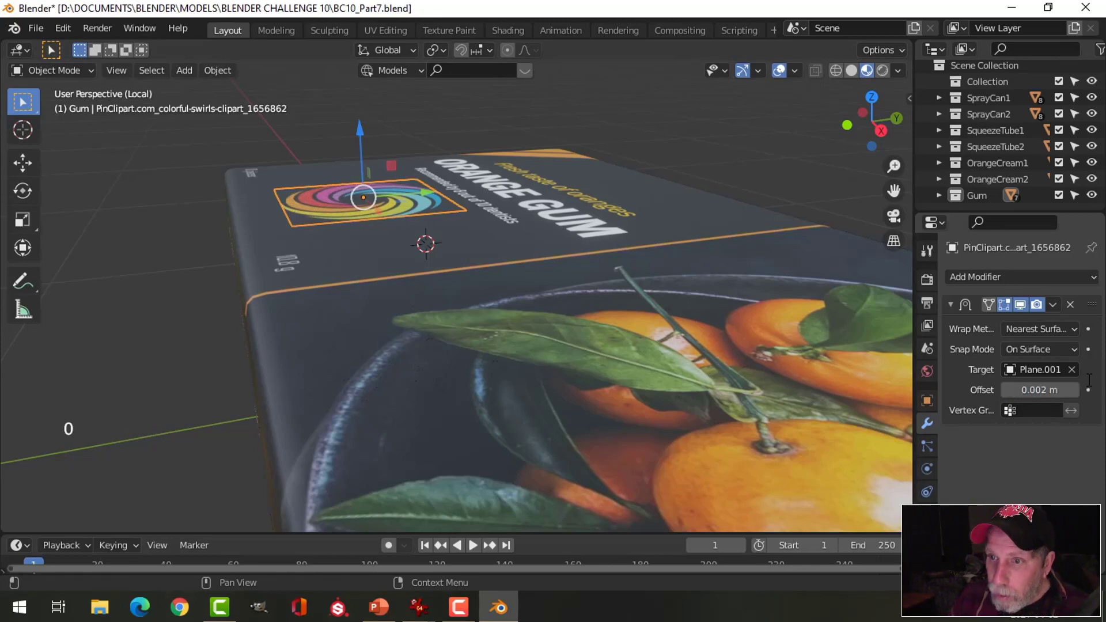
Step: Zoom in on the box top to inspect the wrapped decal and reselect it
key("alt+a")
middle_click_drag(426, 216, 464, 297)
left_click(438, 279)
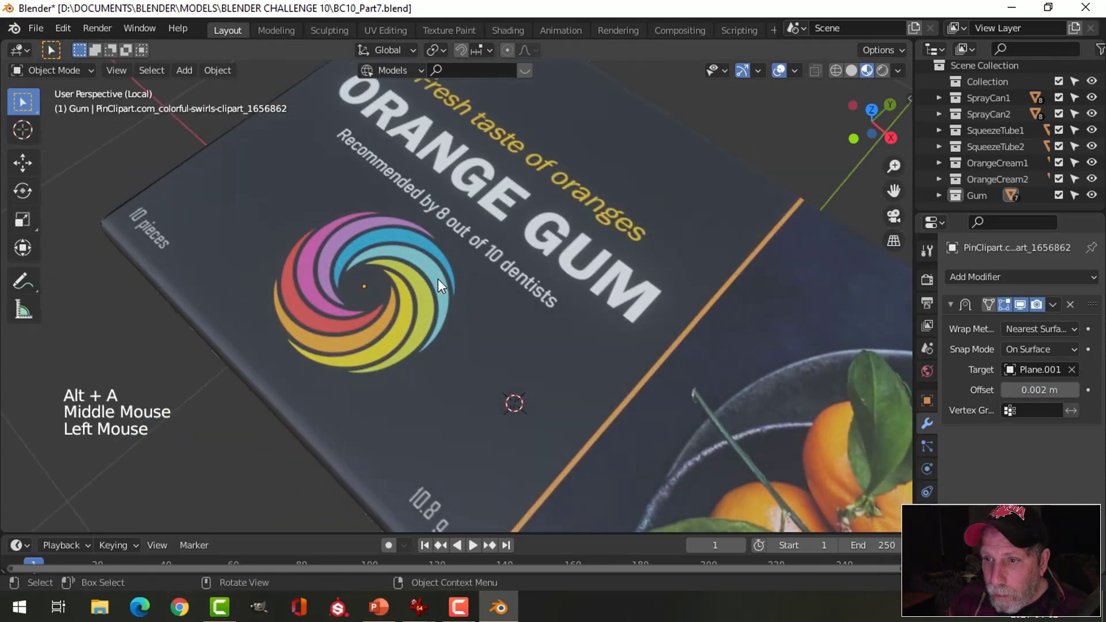
scroll(438, 278, "down", 3)
Step: In the Shading workspace, move the decal's image texture node aside to reveal its links
left_click(510, 30)
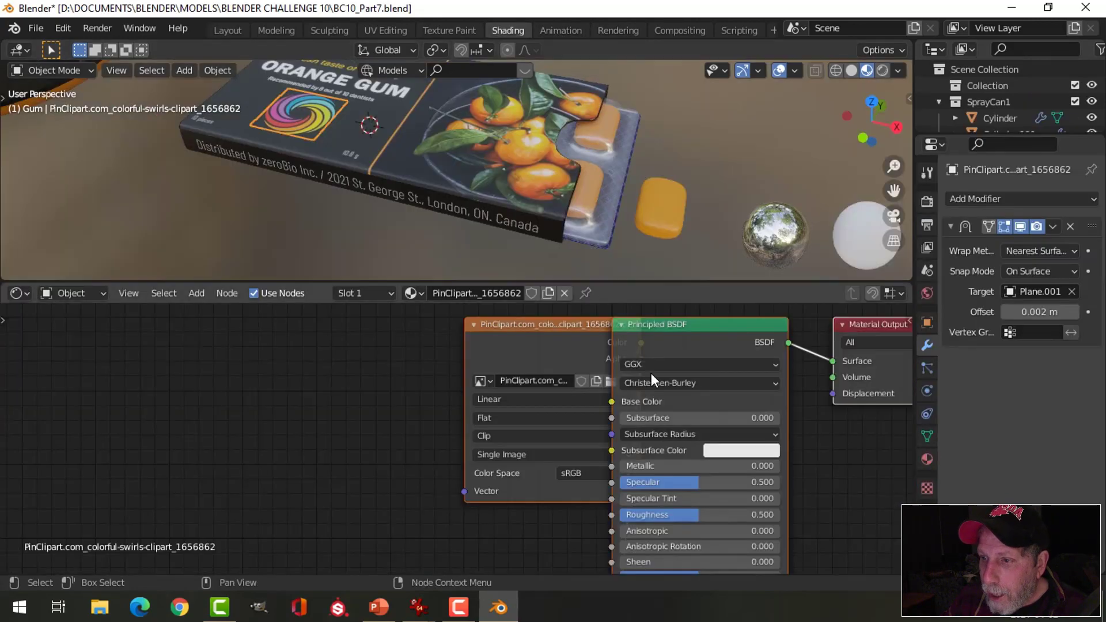
scroll(651, 372, "up", 1)
left_click(541, 333)
left_click_drag(543, 333, 357, 331)
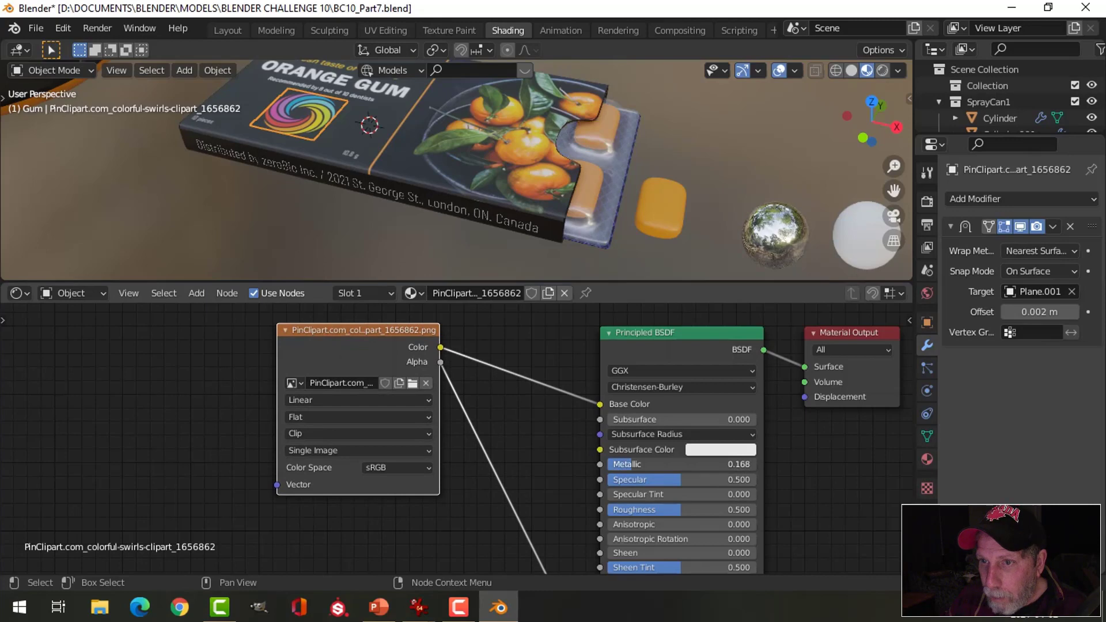
Step: Set the decal material's Metallic to 0.377 and Roughness to 0.273
left_click_drag(660, 464, 662, 464)
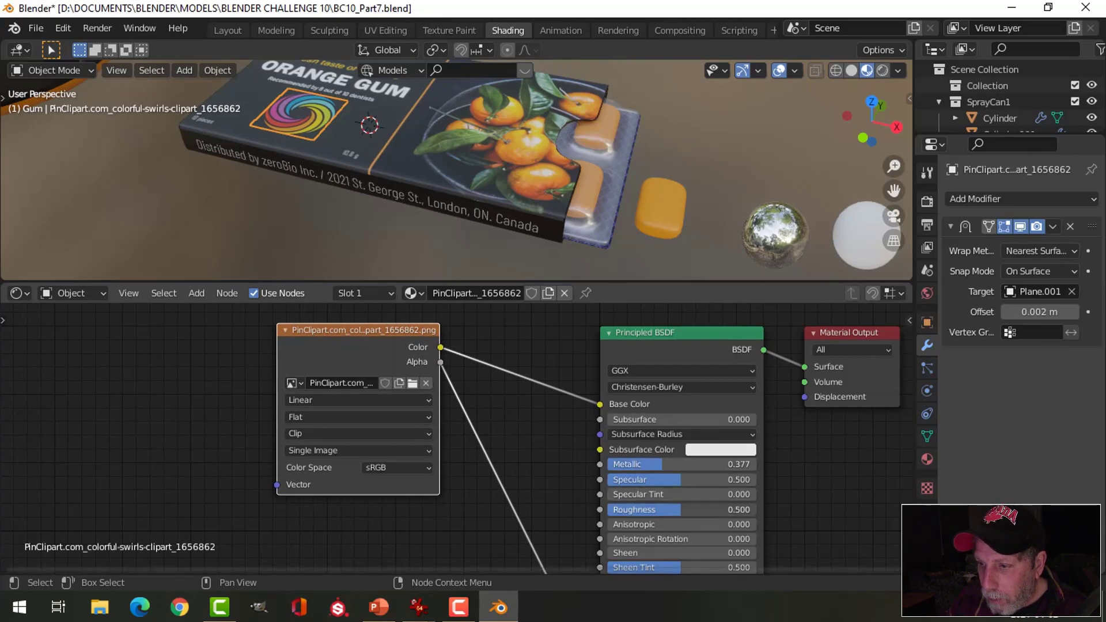
scroll(399, 181, "up", 4)
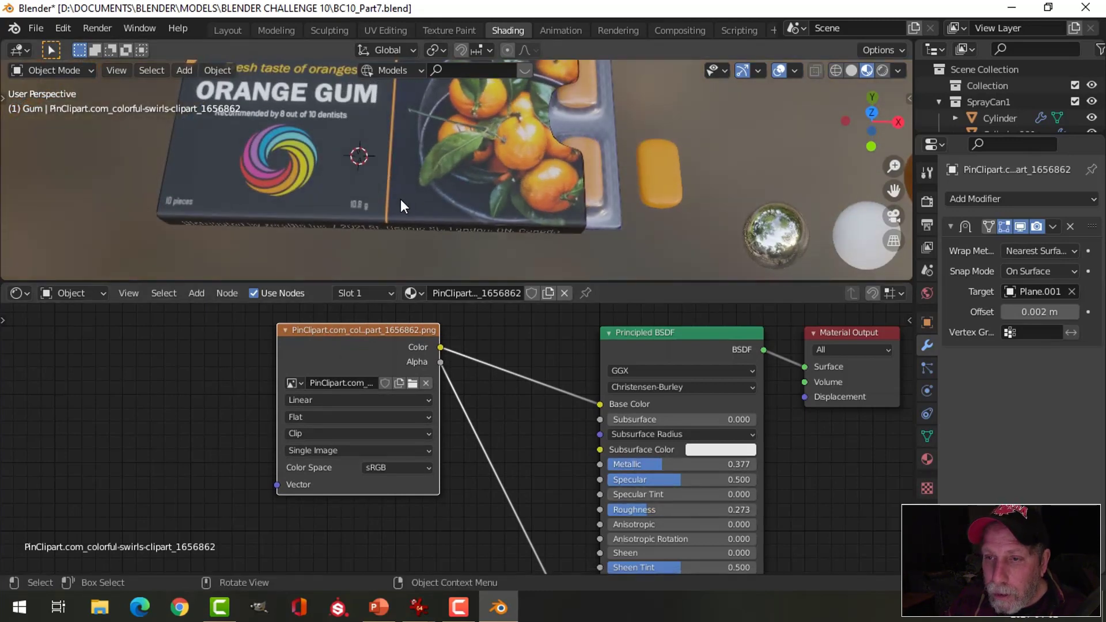
middle_click_drag(400, 198, 449, 225)
mouse_move(344, 195)
middle_mouse_down()
mouse_move(369, 148)
mouse_move(304, 101)
middle_mouse_up()
scroll(397, 156, "down", 3)
key("alt+a")
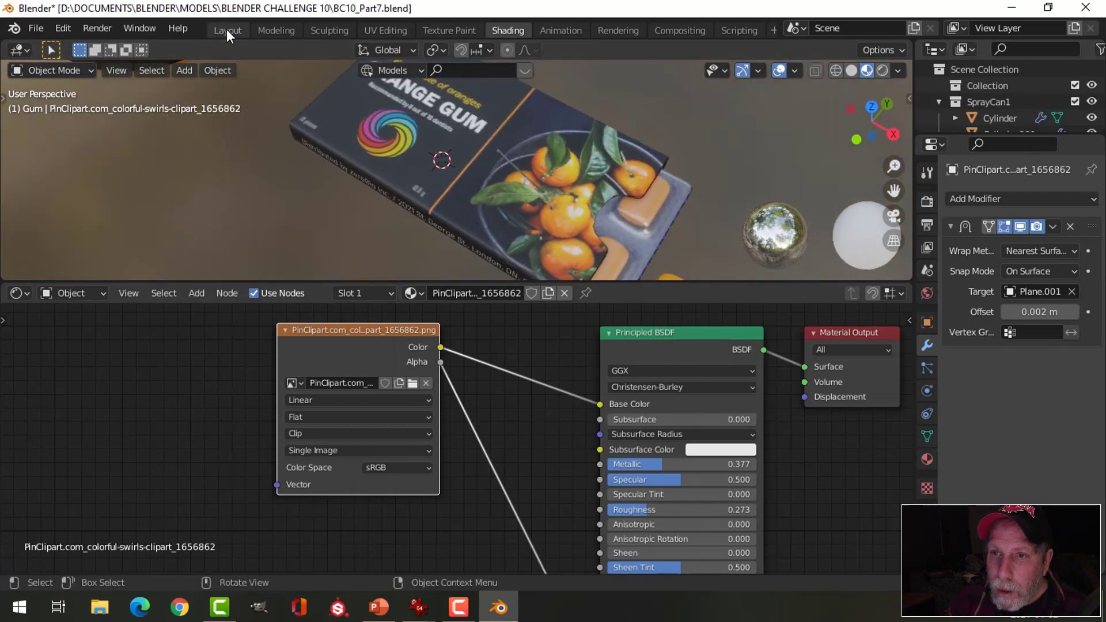
Step: Return to the Layout workspace and save the blend file
left_click(228, 30)
scroll(438, 259, "up", 1)
middle_click_drag(467, 285, 527, 262)
scroll(562, 236, "down", 2)
key("ctrl+s")
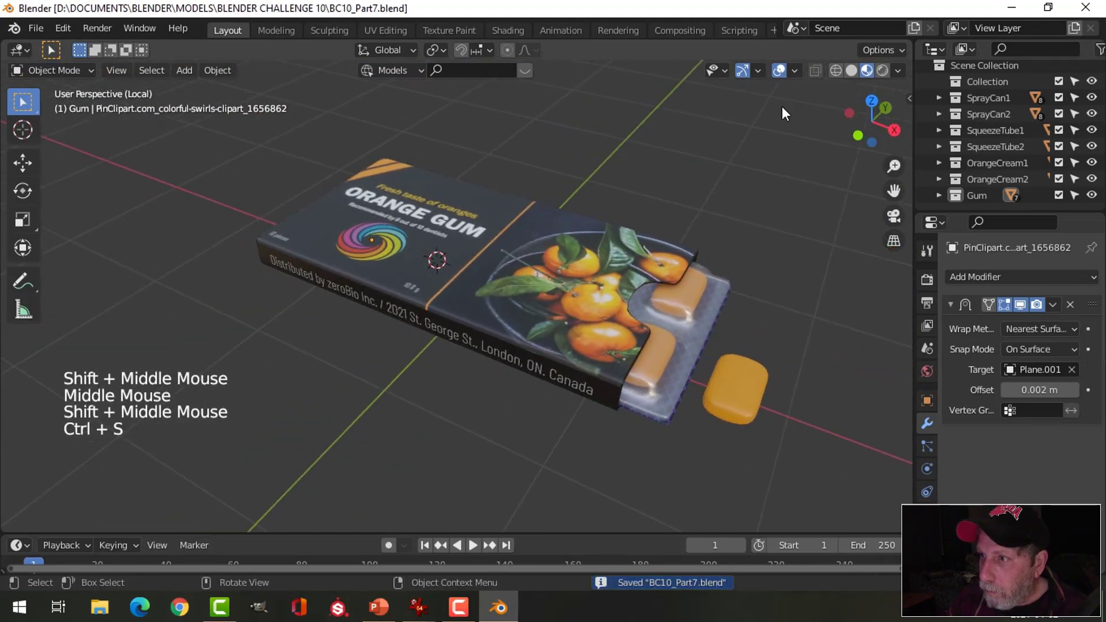
Step: Select the loose gum.001 piece lying beside the box, viewing it from below
left_click(747, 69)
left_click(779, 71)
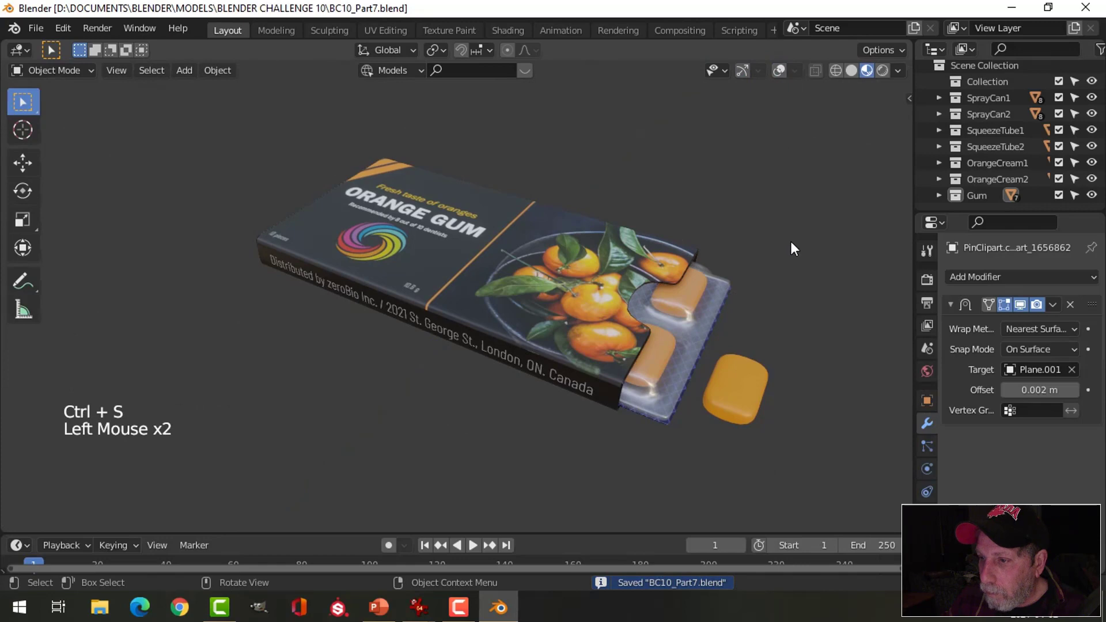
middle_click_drag(760, 324, 676, 340)
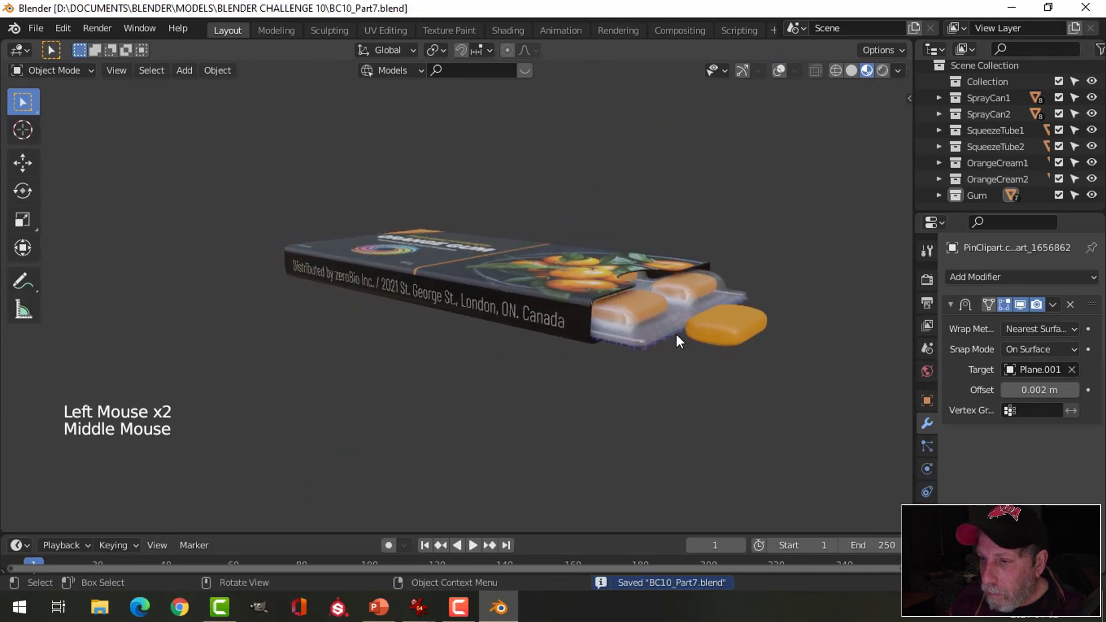
middle_click_drag(696, 268, 731, 343)
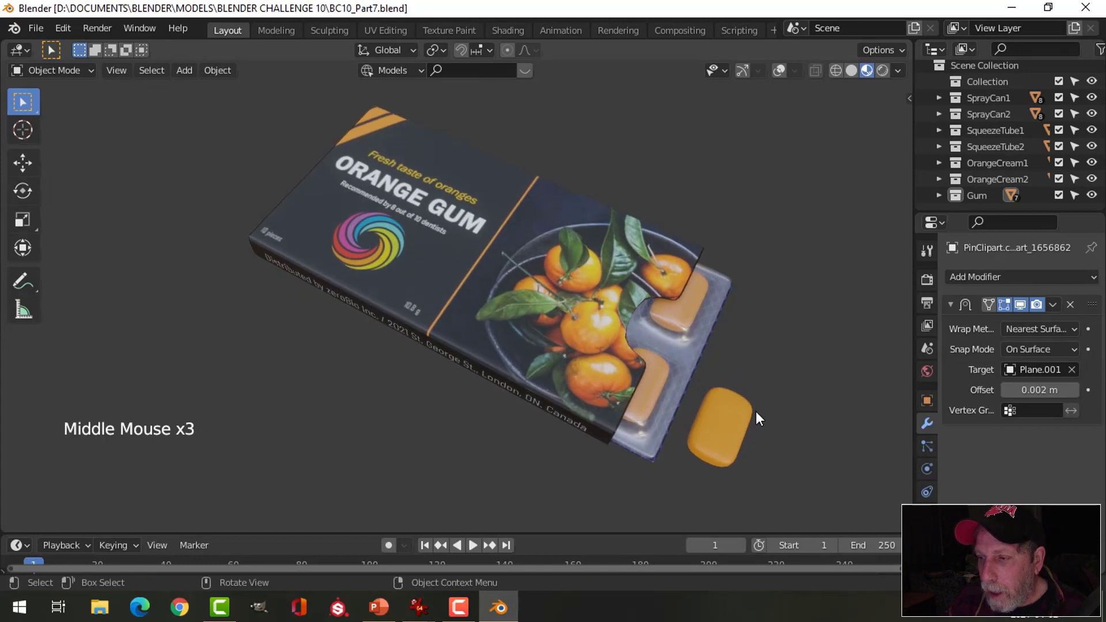
left_click(742, 419)
left_click(743, 70)
left_click(779, 71)
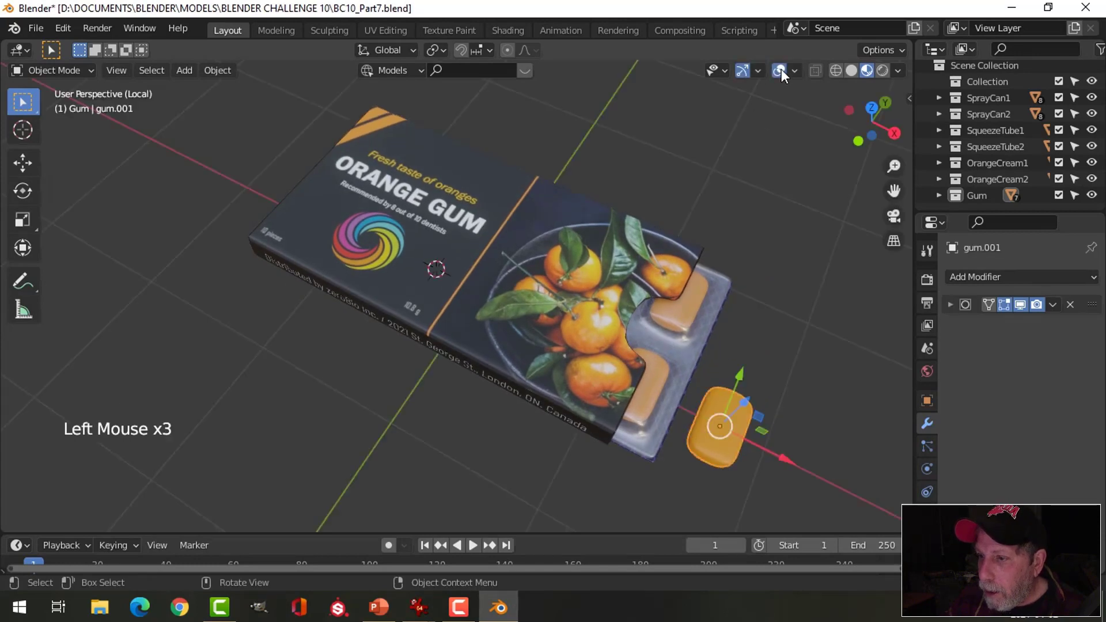
Step: Delete the loose gum piece and hide the viewport gizmos and overlays
key("x")
left_click(731, 448)
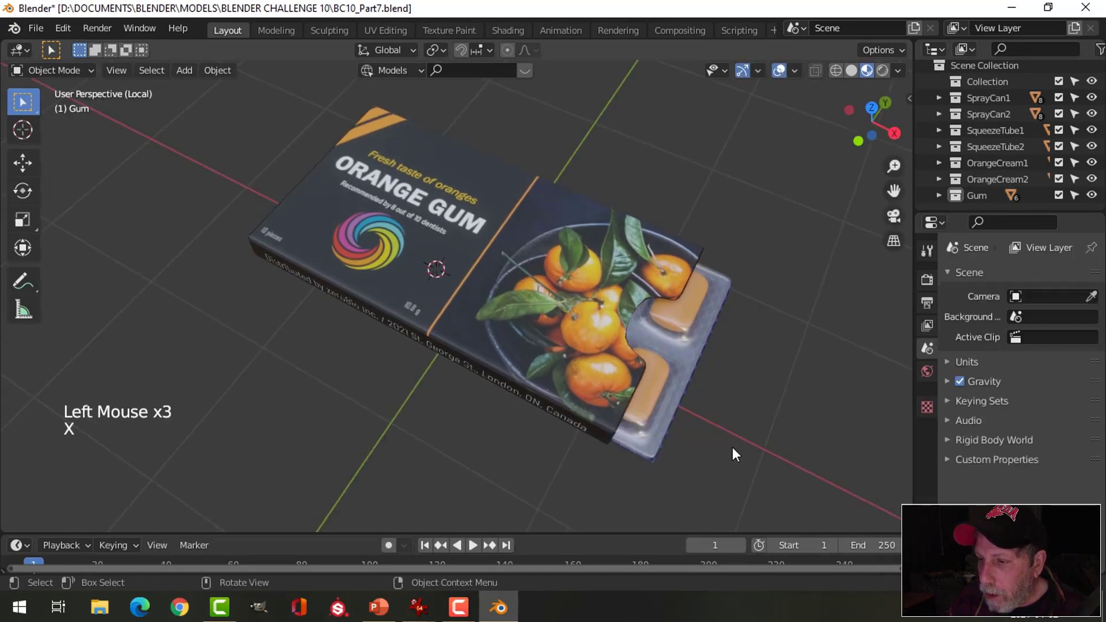
middle_click_drag(732, 447, 728, 345)
left_click(738, 70)
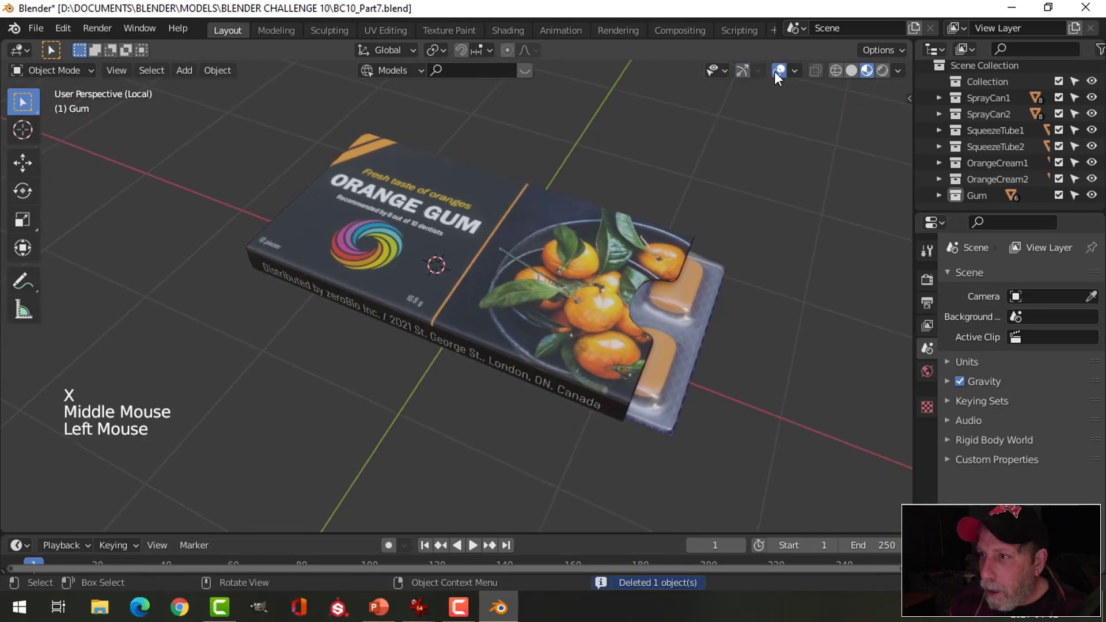
left_click(778, 71)
middle_click_drag(689, 213, 703, 209)
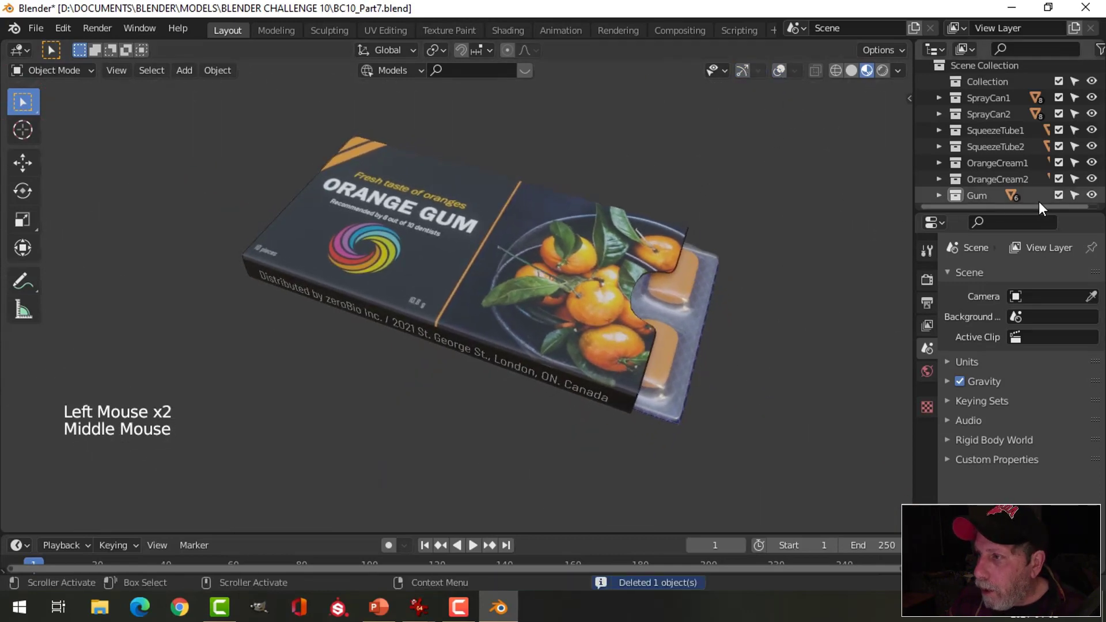
scroll(672, 229, "down", 2)
Step: Exit local view and frame the Orange Gum box among the other products
key("KP_Divide")
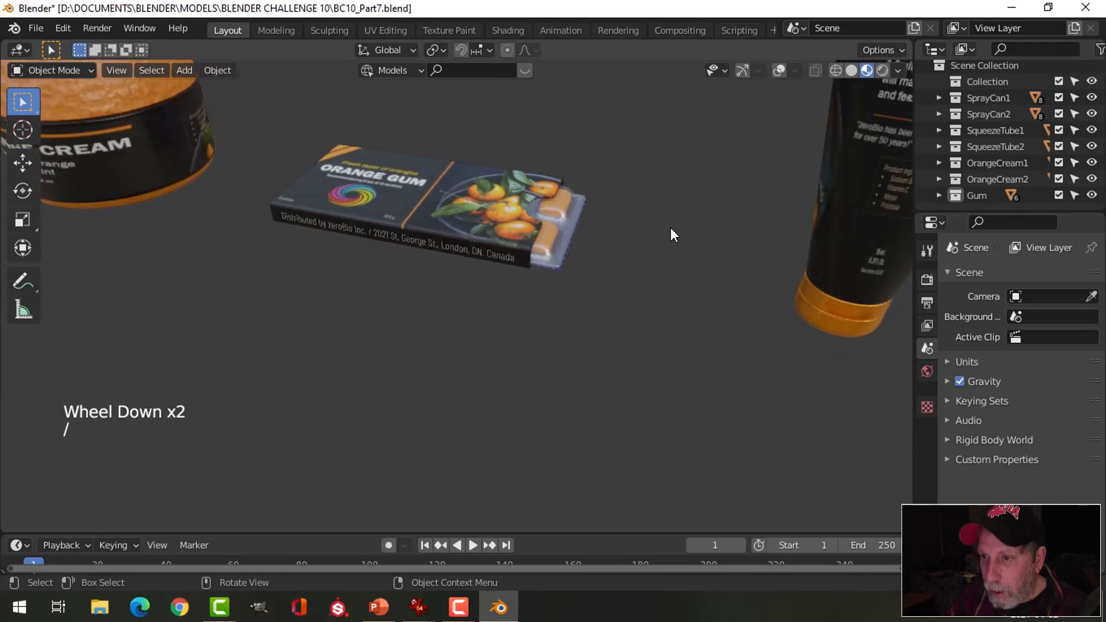
scroll(495, 226, "down", 1)
mouse_move(495, 226)
middle_mouse_down()
mouse_move(510, 284)
mouse_move(548, 240)
mouse_move(649, 234)
mouse_move(492, 241)
middle_mouse_up()
middle_click(592, 240)
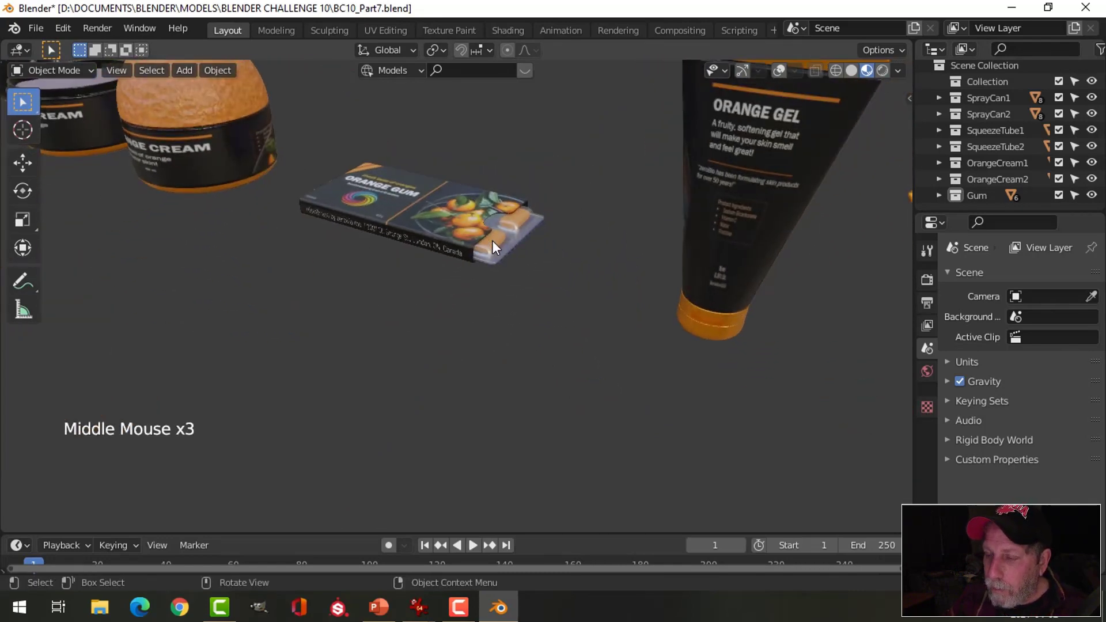
scroll(514, 243, "up", 1)
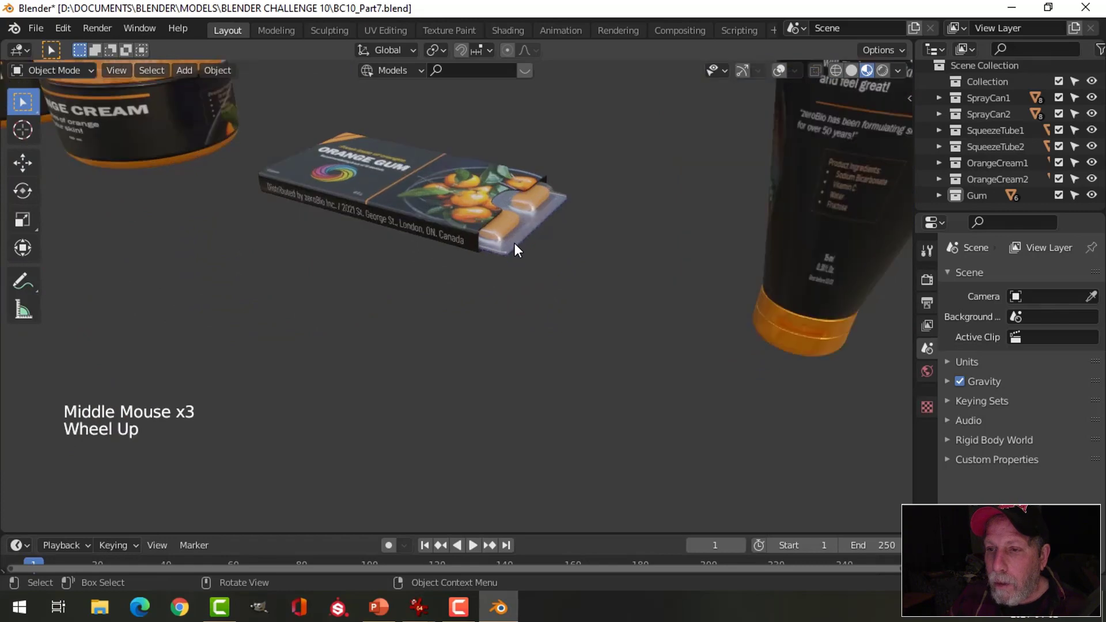
middle_click_drag(514, 244, 587, 261)
scroll(514, 244, "down", 1)
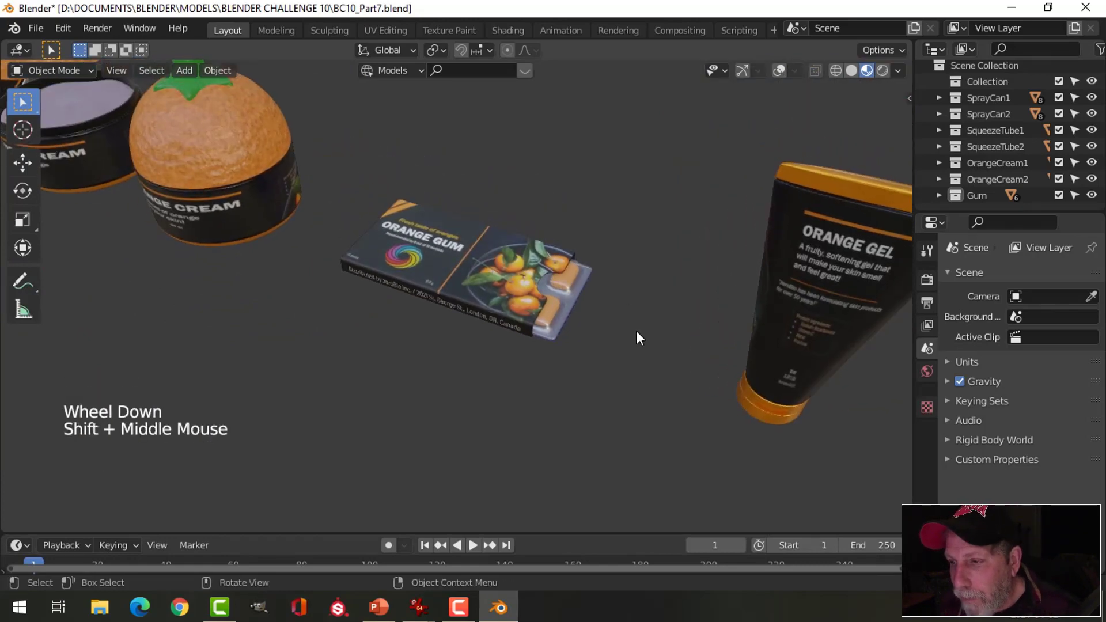
scroll(636, 331, "up", 3)
middle_click_drag(643, 330, 618, 354, "shift")
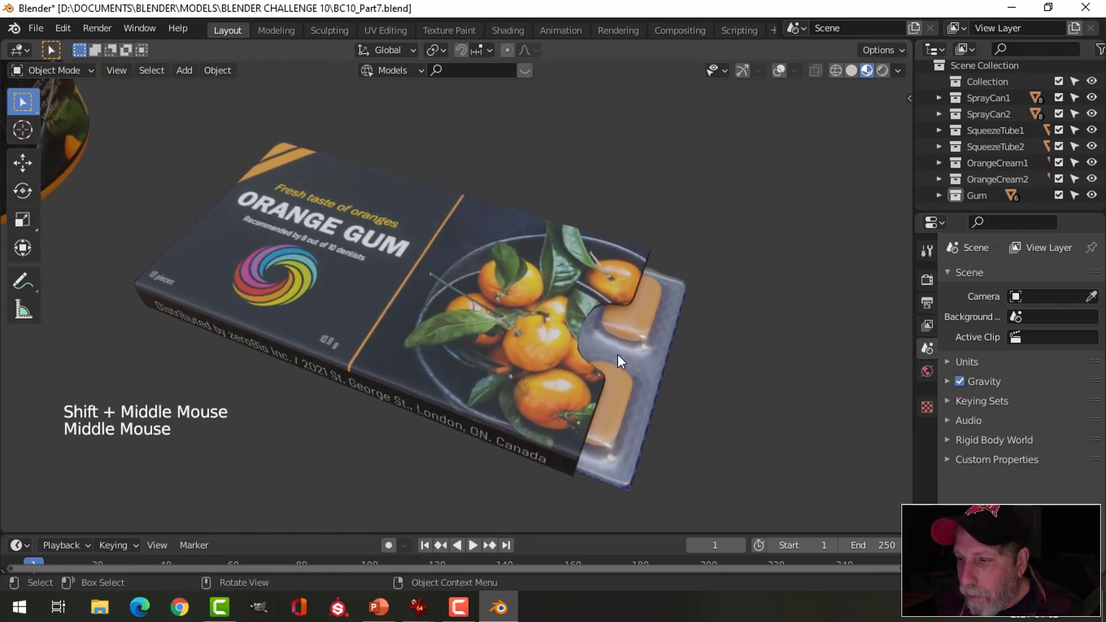